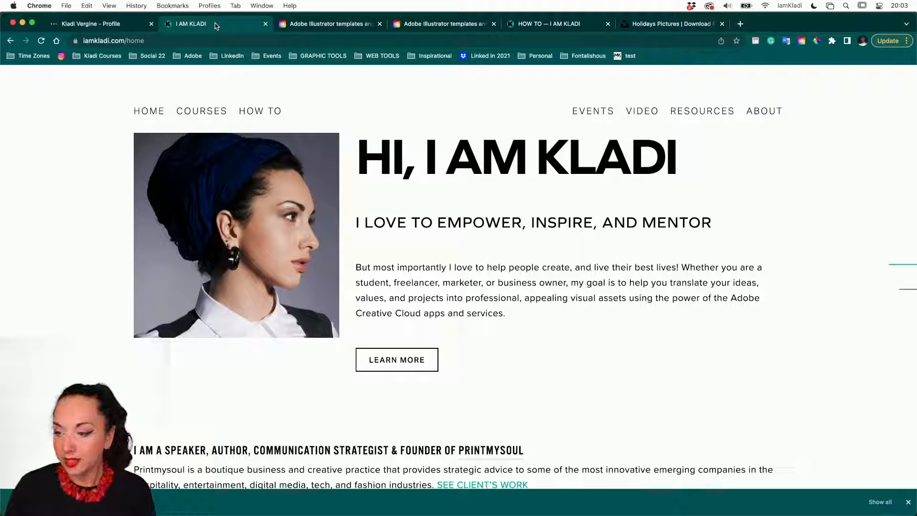
# Open the website's Freebies resources page and find the How to Design a Greeting Card section.
pyautogui.scroll(-3, 277, 172)
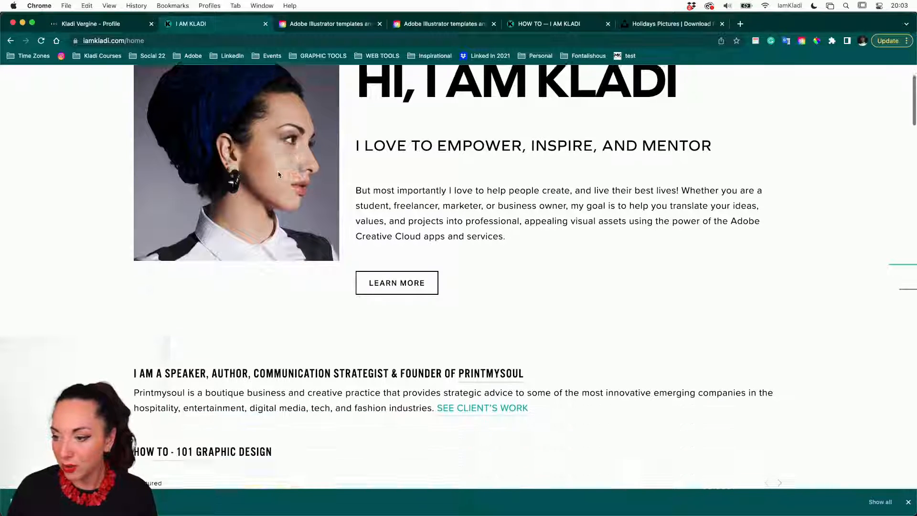
pyautogui.scroll(3, 278, 174)
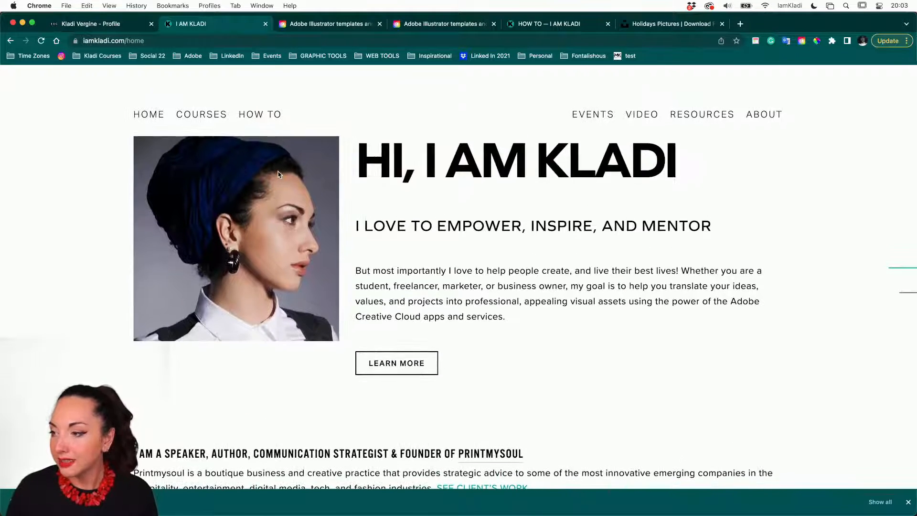
pyautogui.moveTo(702, 111)
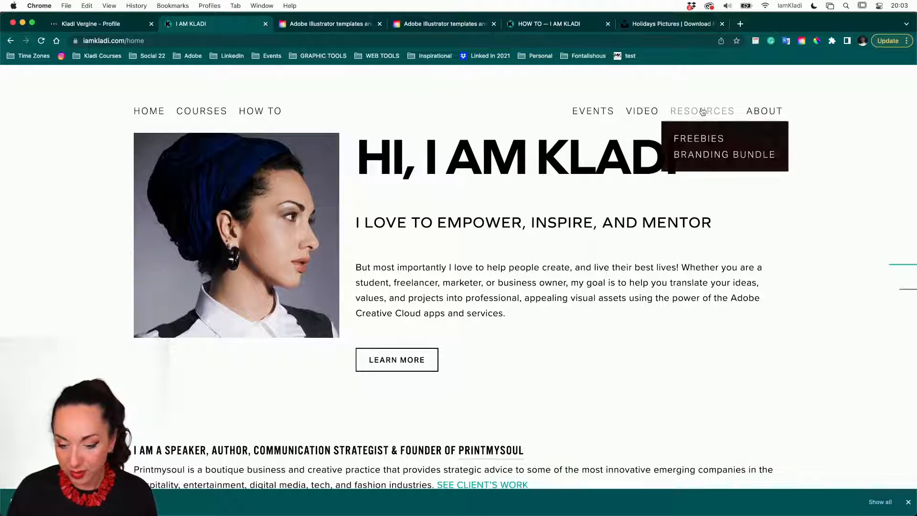
pyautogui.click(693, 138)
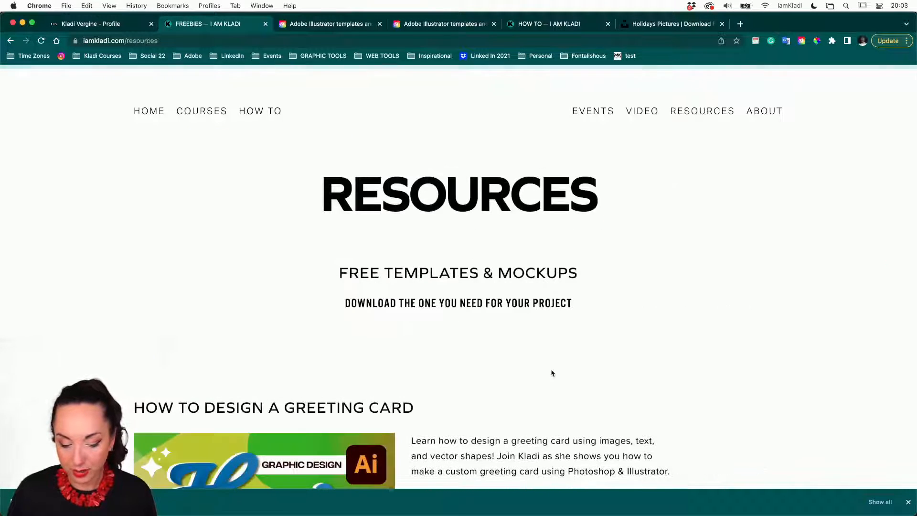
pyautogui.scroll(-5, 550, 372)
pyautogui.scroll(-1, 552, 372)
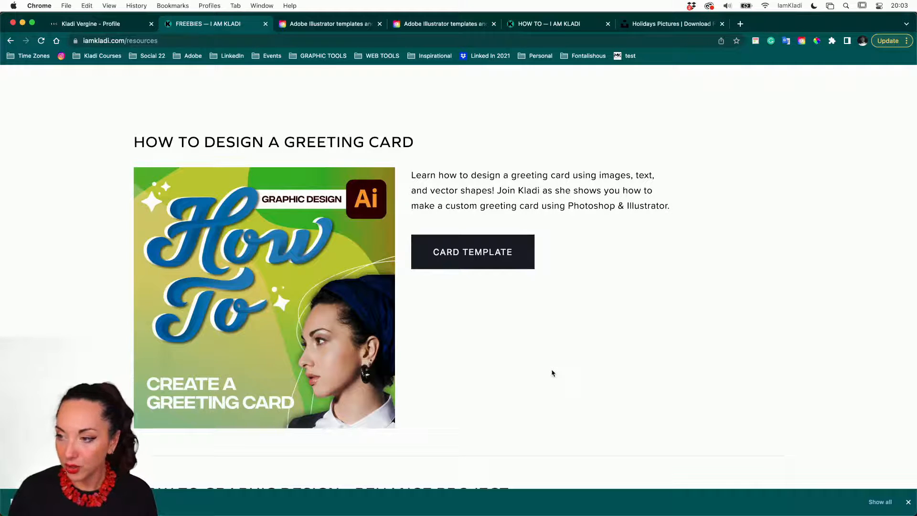
# Download the card template as Greeting+Card.ait.ai to the Desktop folder.
pyautogui.click(502, 252)
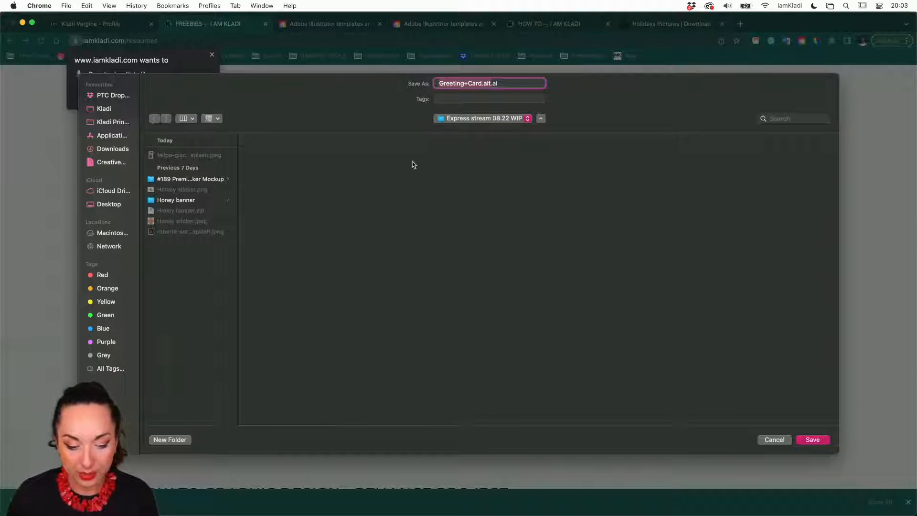
pyautogui.click(117, 205)
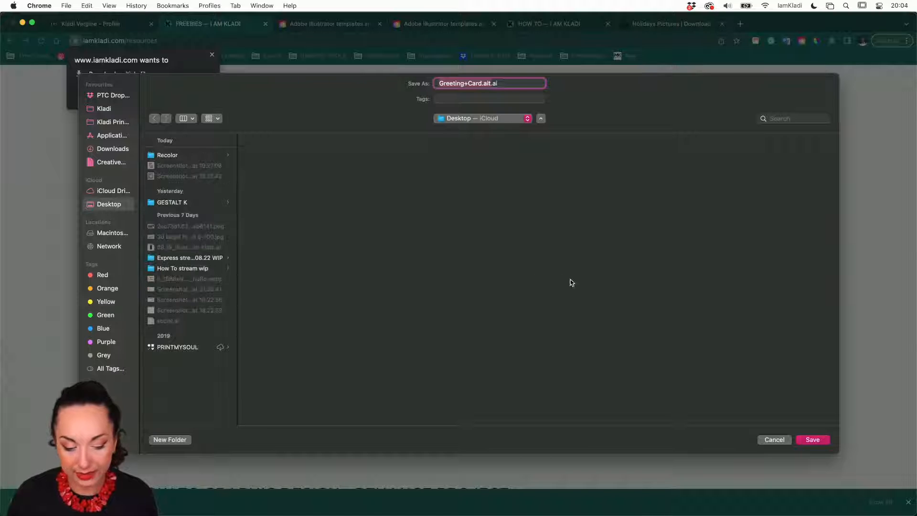
pyautogui.click(812, 439)
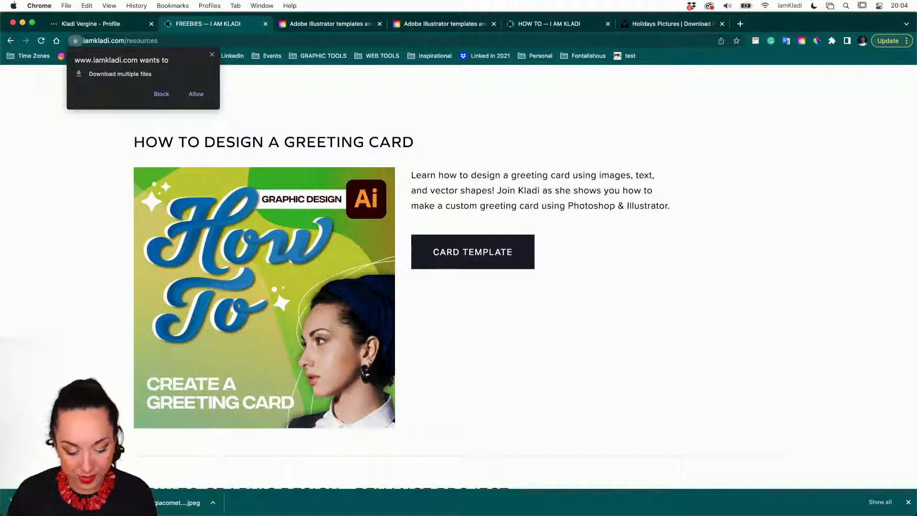
# Show the downloaded Greeting+Card.ait.ai file in Finder and switch to the greeting card document in Illustrator.
pyautogui.rightClick(94, 503)
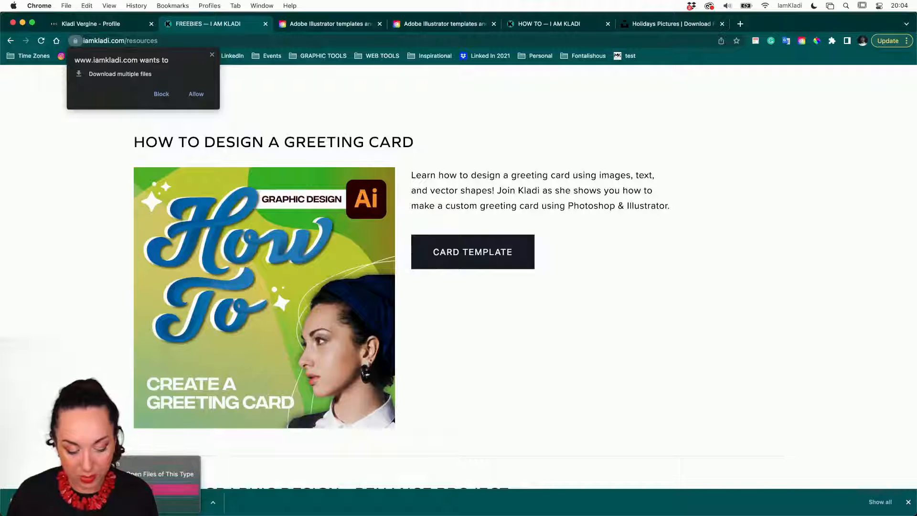
pyautogui.click(162, 489)
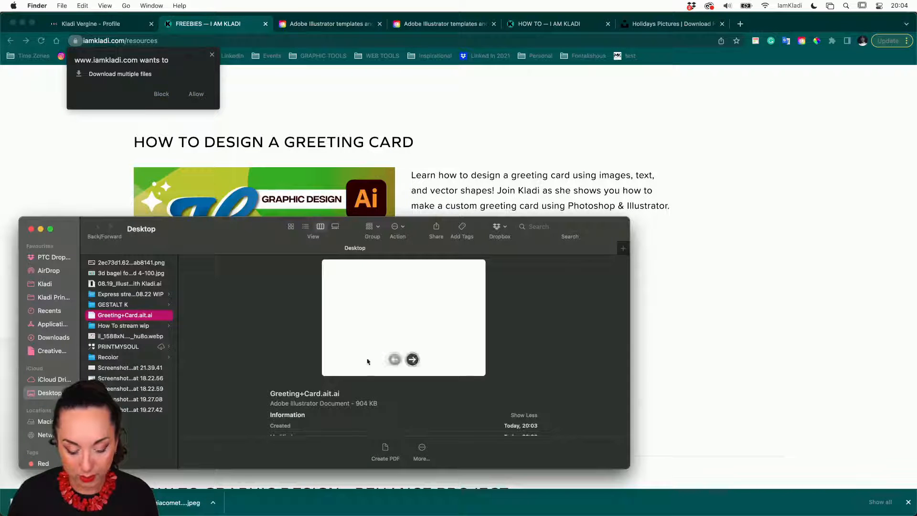
pyautogui.moveTo(343, 512)
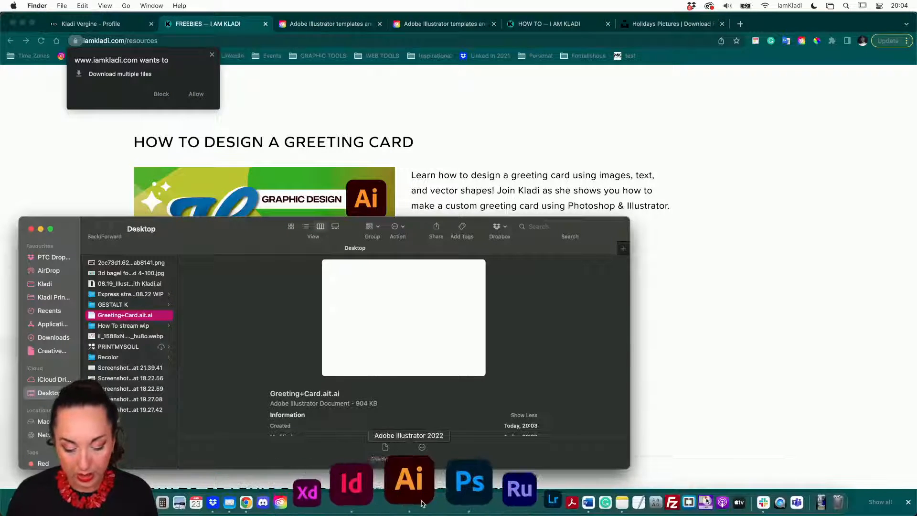
pyautogui.click(421, 502)
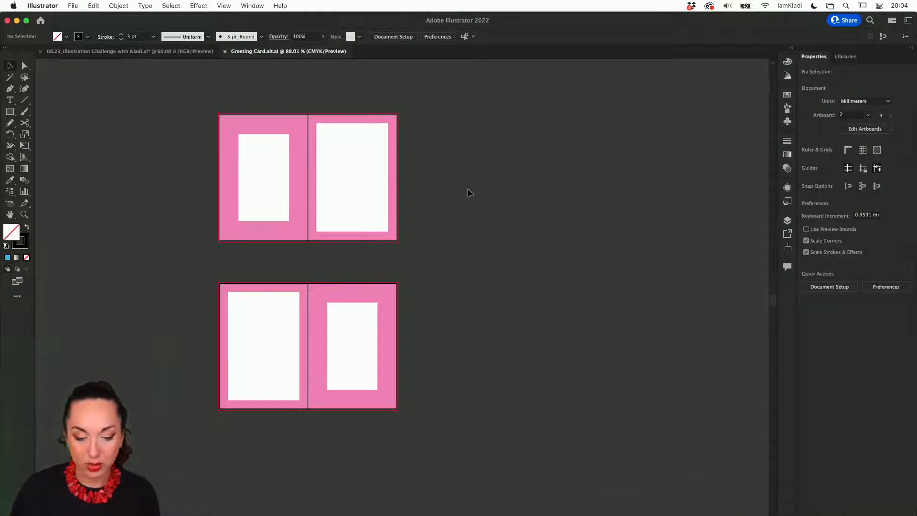
# Examine the overall layout of the two pink greeting card artboards and their white panels.
pyautogui.scroll(5, 468, 190)
pyautogui.hscroll(-5, 469, 190)
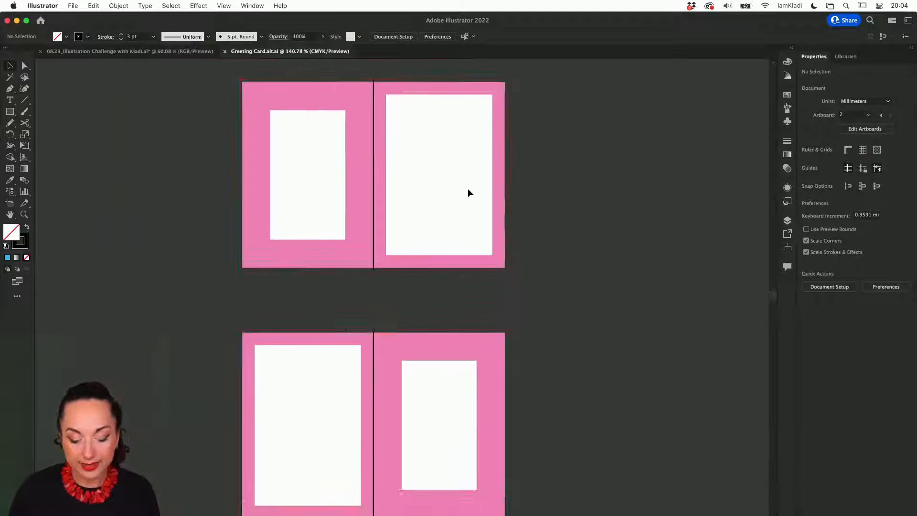
pyautogui.scroll(-3, 468, 192)
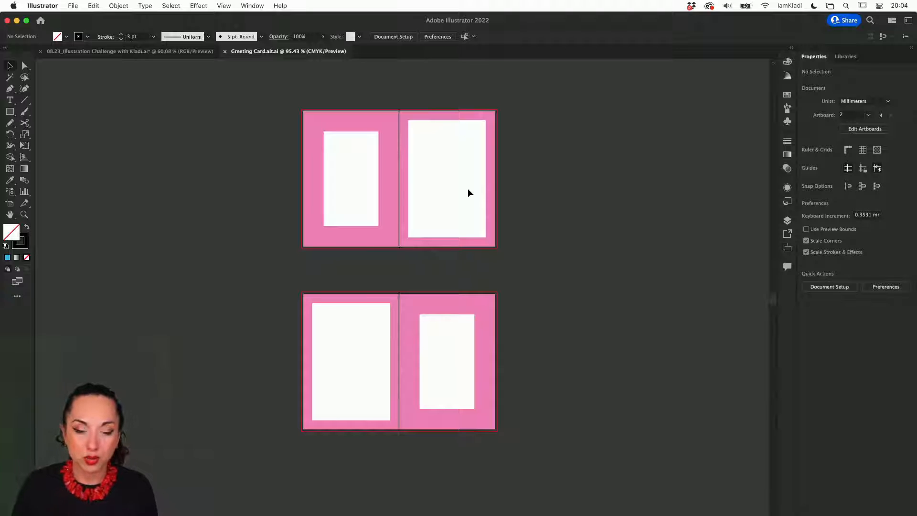
pyautogui.scroll(3, 467, 189)
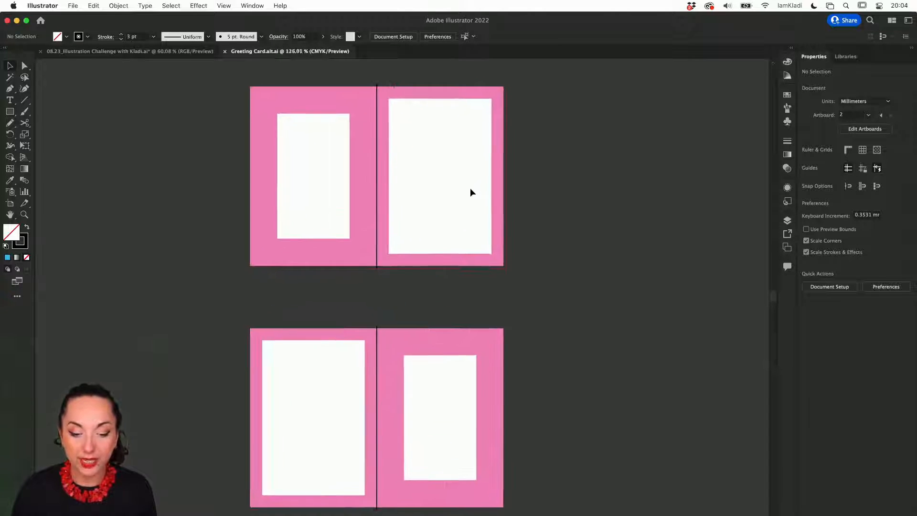
pyautogui.hscroll(-2, 477, 192)
pyautogui.scroll(-1, 477, 192)
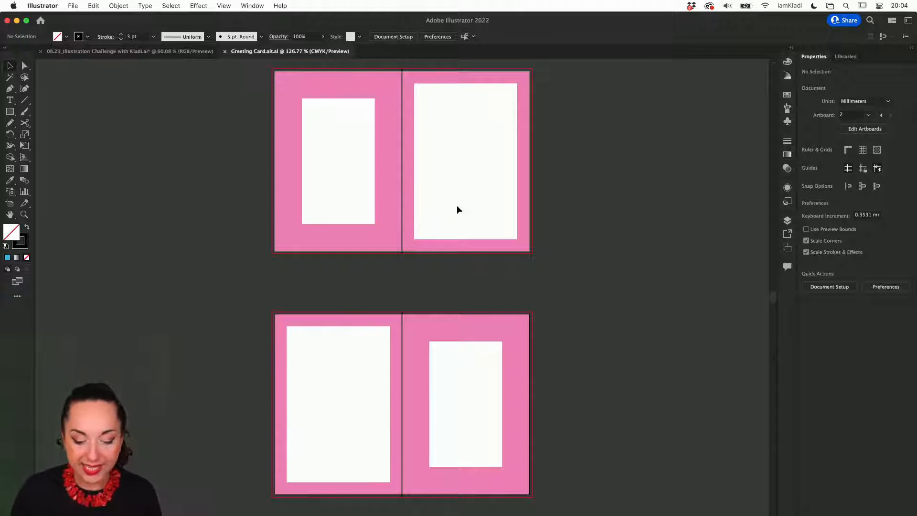
# Switch to Chrome, dismiss the site's multiple-download request and open the website's How To page.
pyautogui.moveTo(327, 511)
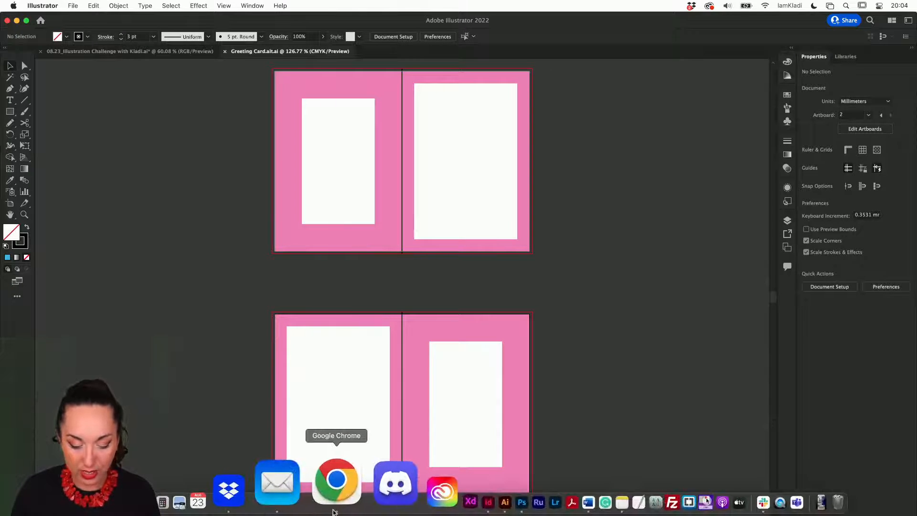
pyautogui.click(334, 507)
pyautogui.scroll(2, 378, 106)
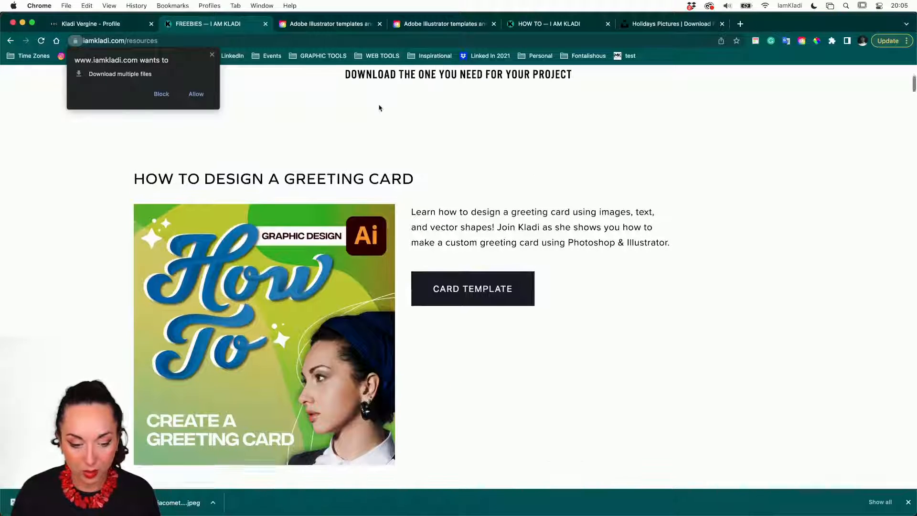
pyautogui.click(212, 54)
pyautogui.scroll(5, 220, 96)
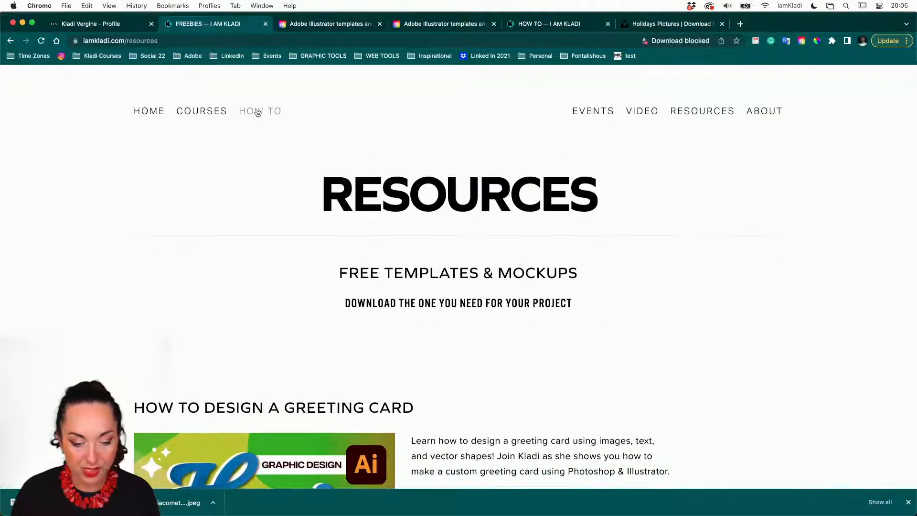
pyautogui.click(260, 110)
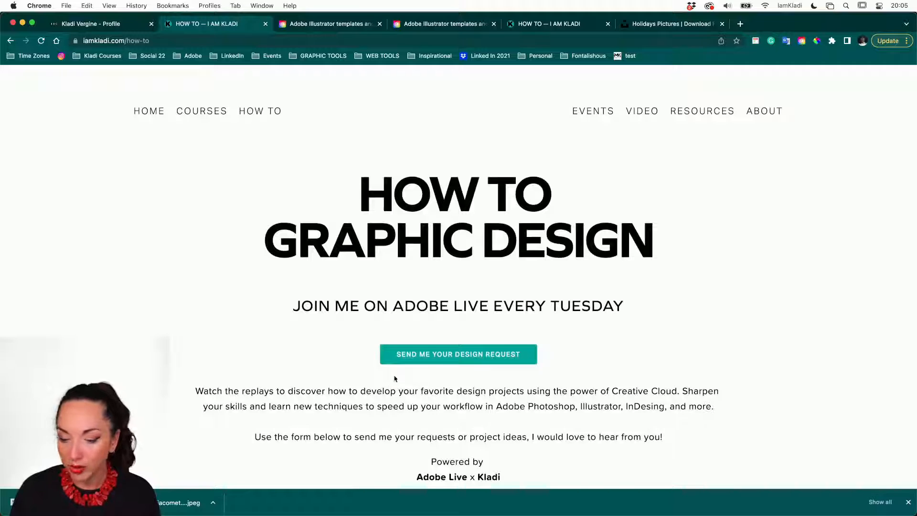
pyautogui.click(398, 359)
pyautogui.click(595, 148)
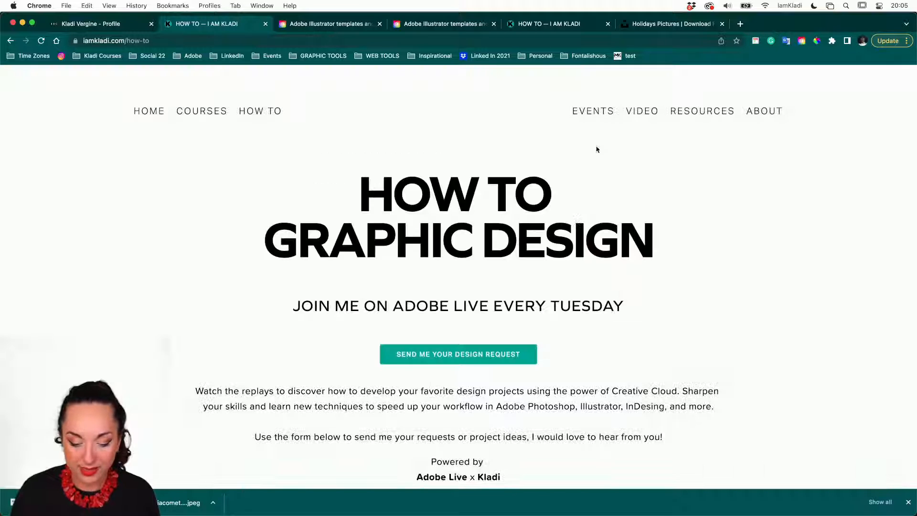
# Browse the How To episodes and view the mood board and poster tutorial pages.
pyautogui.scroll(-10, 516, 343)
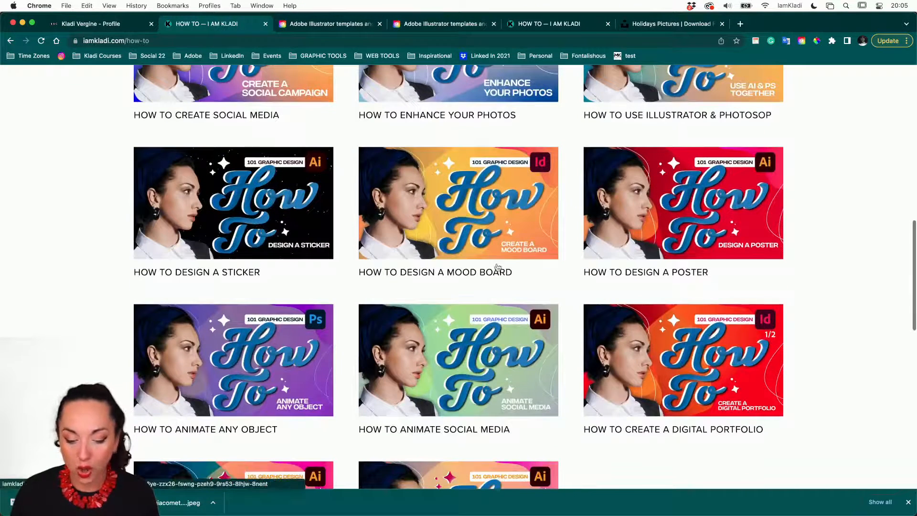
pyautogui.click(497, 268)
pyautogui.scroll(-15, 453, 434)
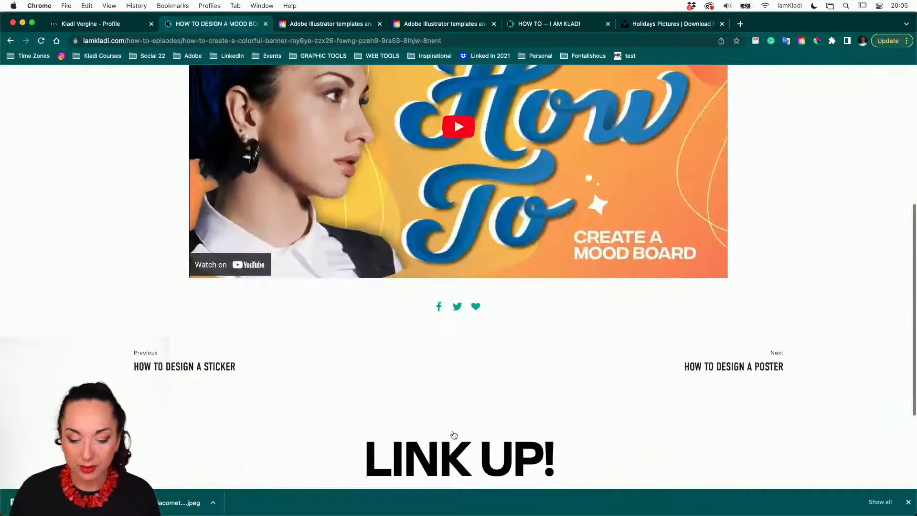
pyautogui.scroll(15, 454, 434)
pyautogui.scroll(-5, 453, 434)
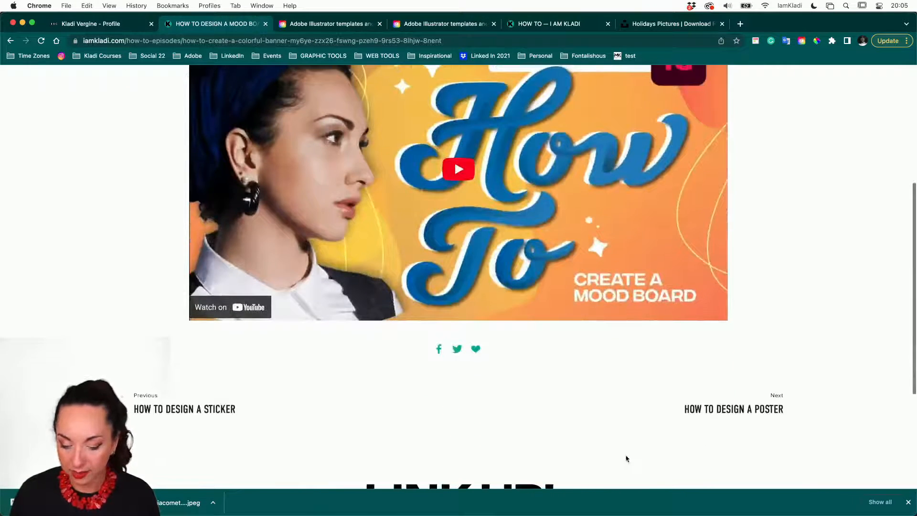
pyautogui.click(731, 410)
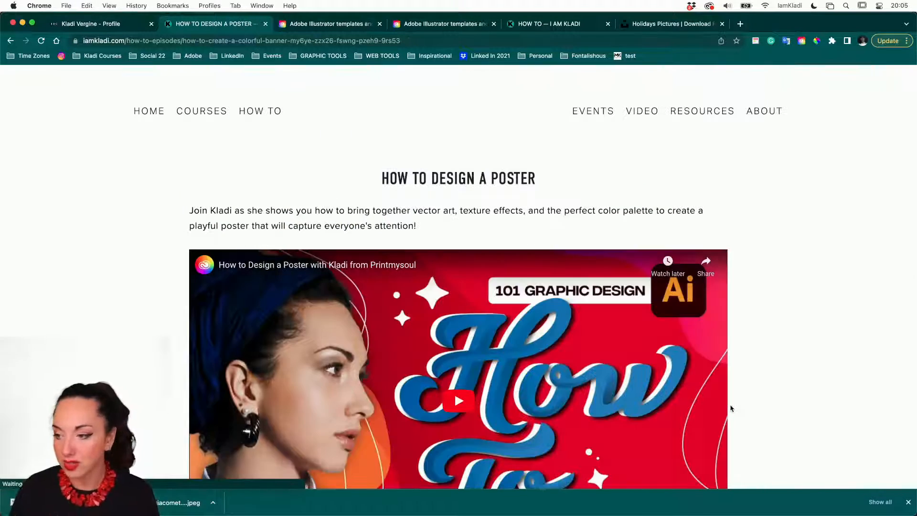
pyautogui.scroll(-3, 730, 408)
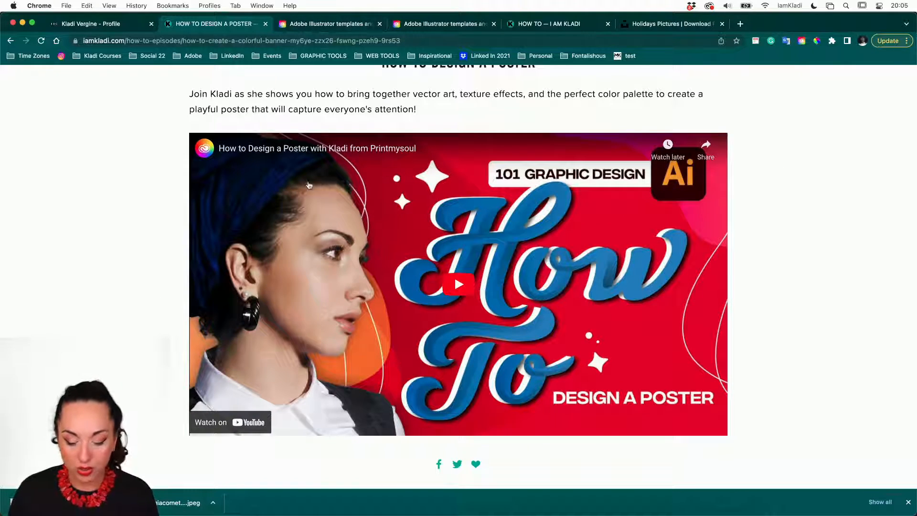
# Return to Illustrator and examine the red bleed line, the fold line and the white panels of the upper card artboard.
pyautogui.hotkey('ctrl', 'Up')
pyautogui.click(475, 372)
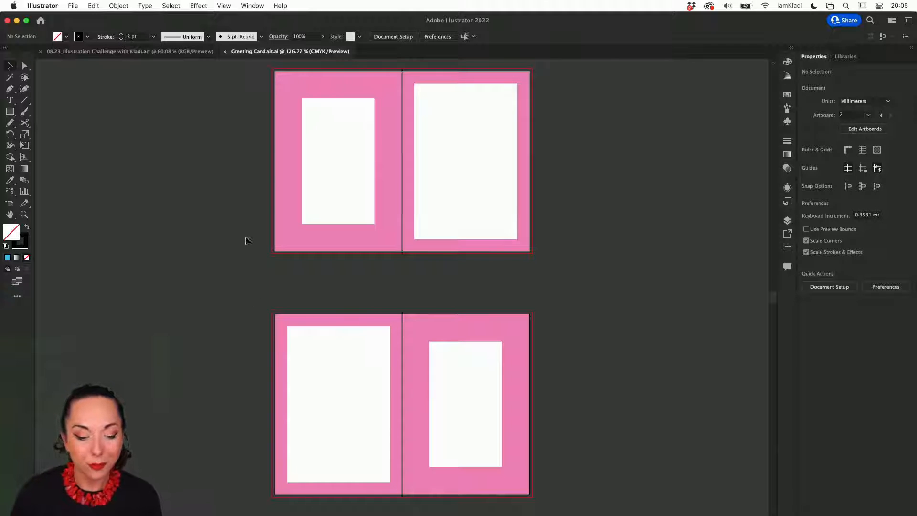
pyautogui.scroll(5, 247, 173)
pyautogui.scroll(4, 247, 173)
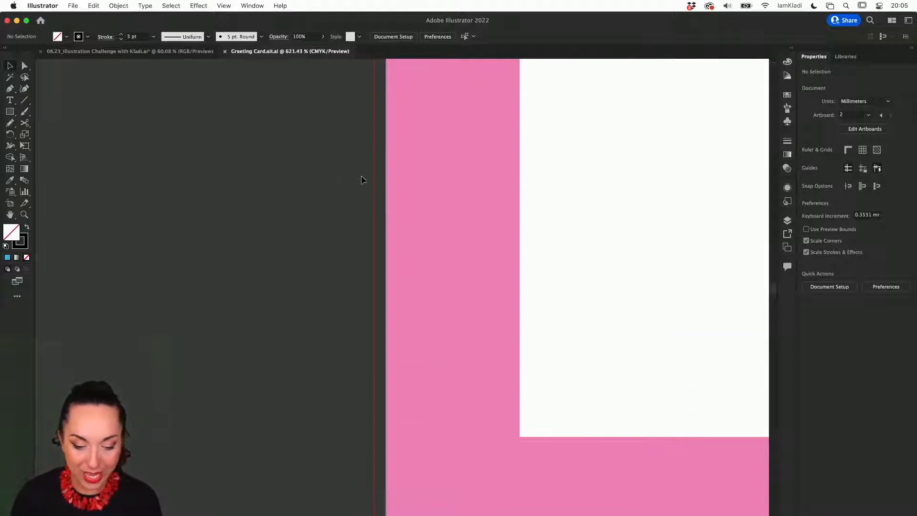
pyautogui.scroll(3, 374, 197)
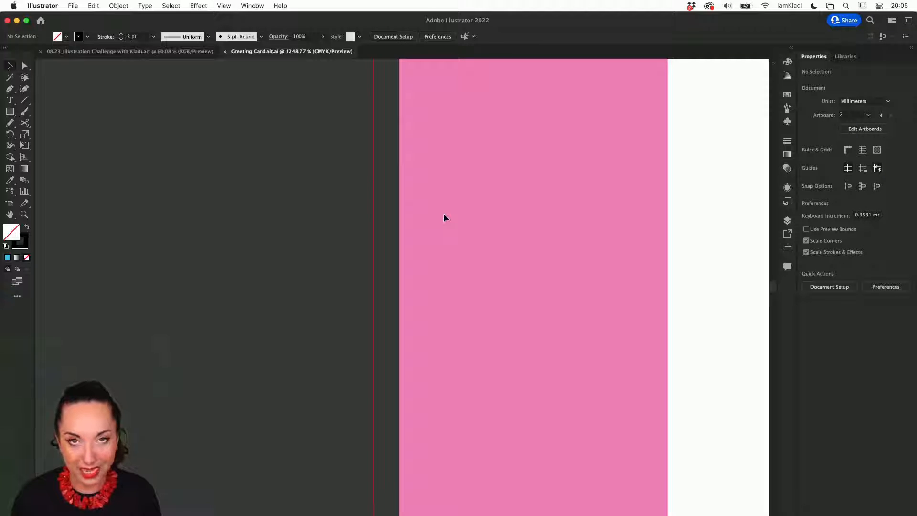
pyautogui.scroll(-3, 444, 218)
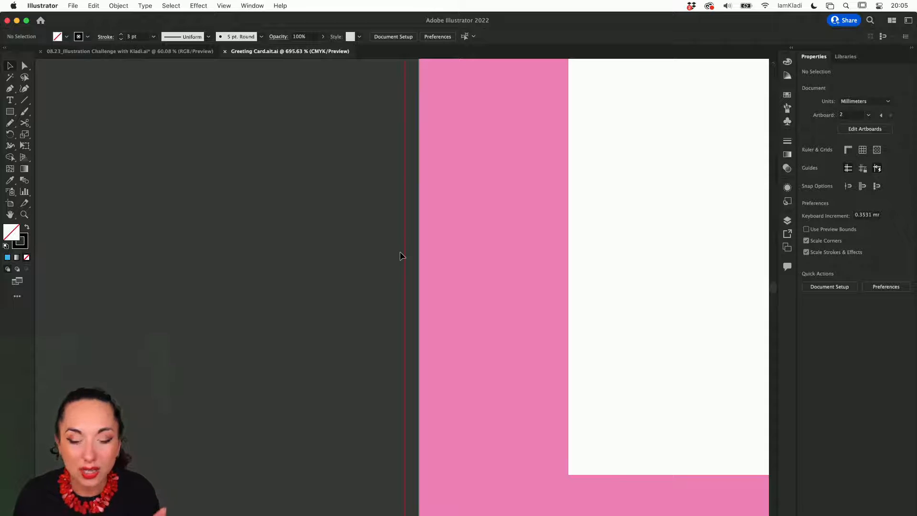
pyautogui.scroll(-6, 400, 253)
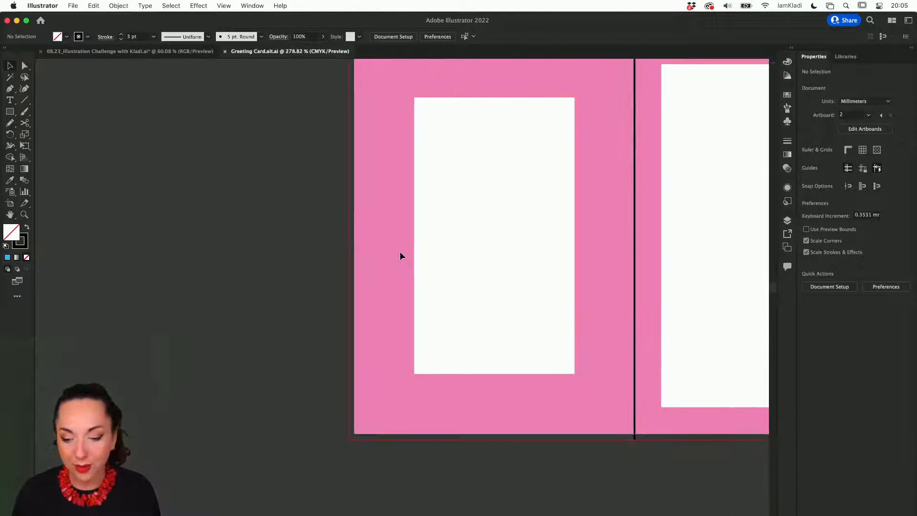
pyautogui.hscroll(2, 400, 255)
pyautogui.hscroll(3, 567, 220)
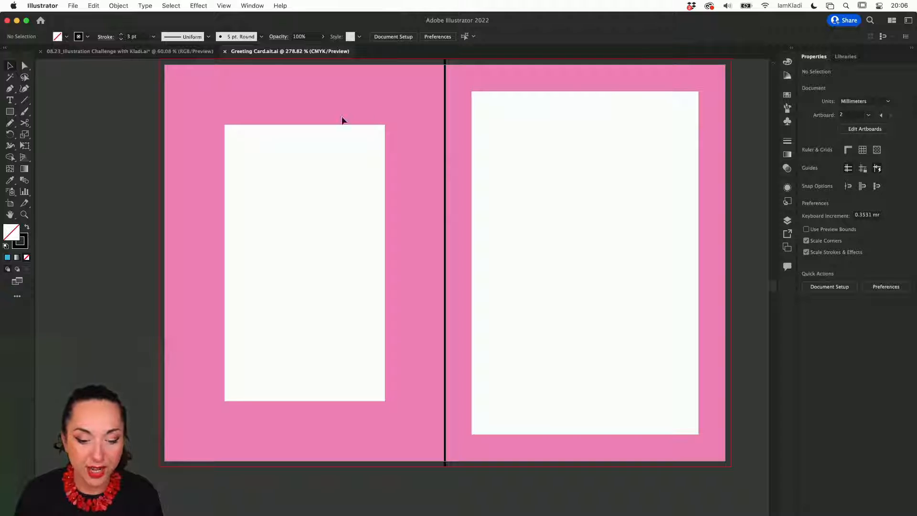
pyautogui.hscroll(3, 529, 125)
pyautogui.scroll(1, 529, 125)
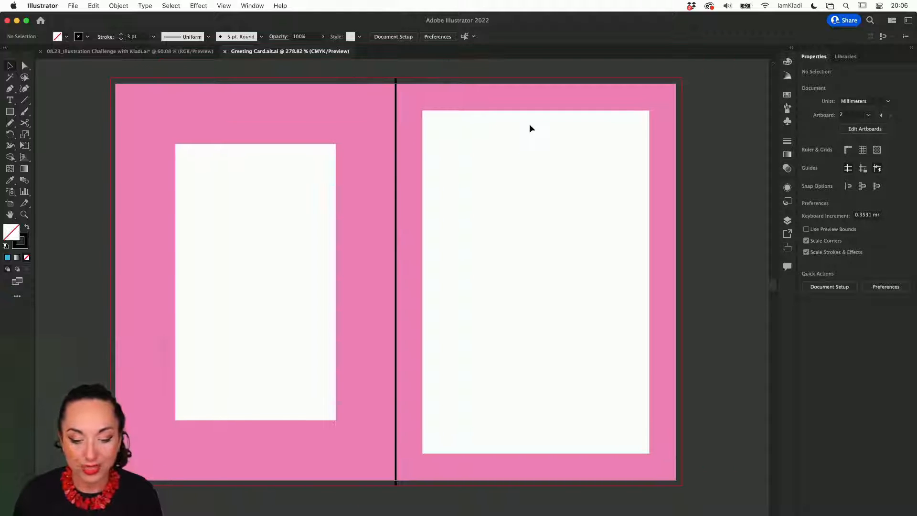
pyautogui.scroll(-5, 529, 124)
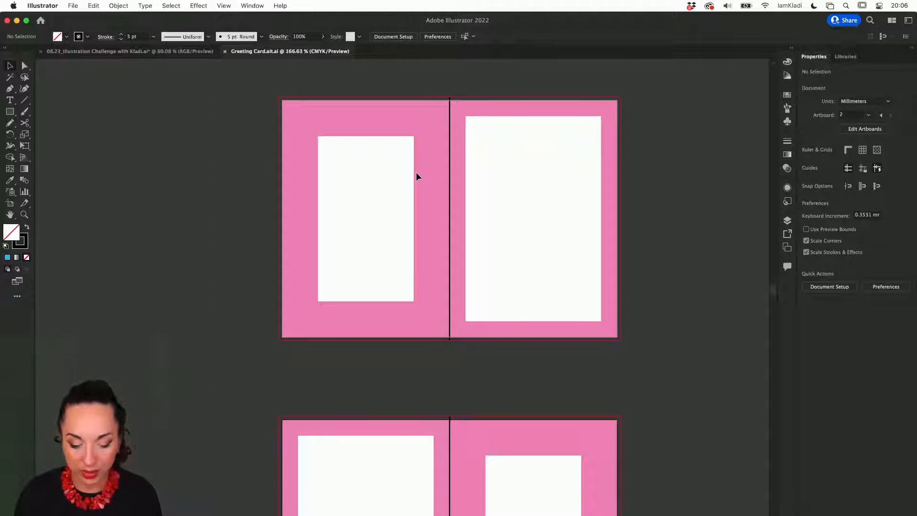
# Turn on artboard editing and examine the Outer face and Inner face artboards.
pyautogui.hotkey('shift', 'o')
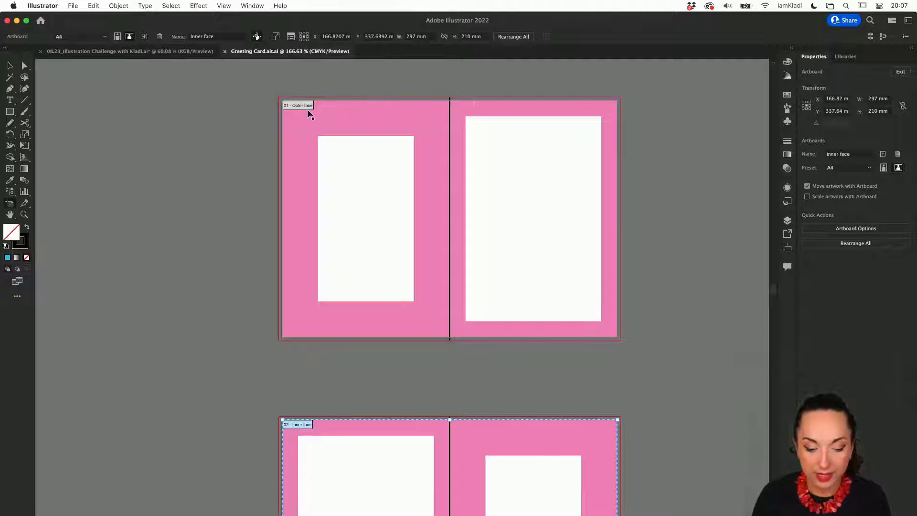
pyautogui.scroll(-5, 338, 283)
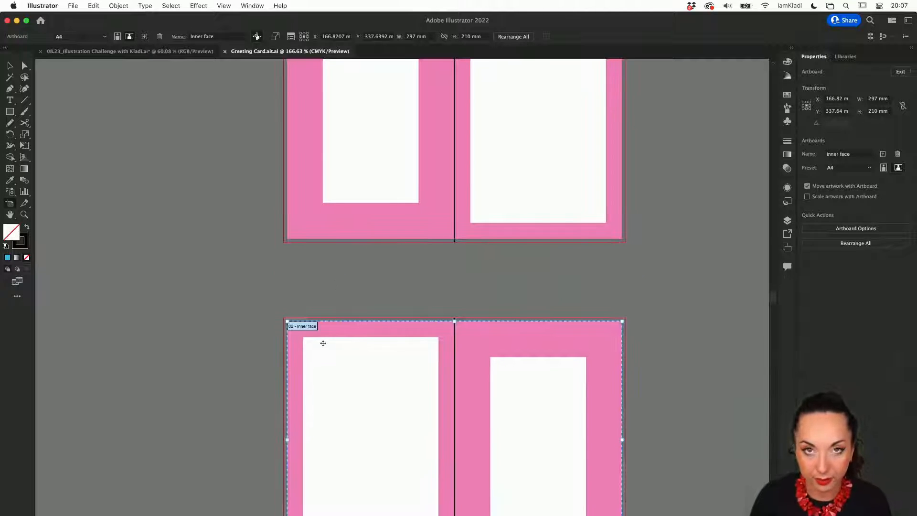
pyautogui.hscroll(3, 324, 345)
pyautogui.scroll(3, 323, 344)
pyautogui.scroll(2, 323, 342)
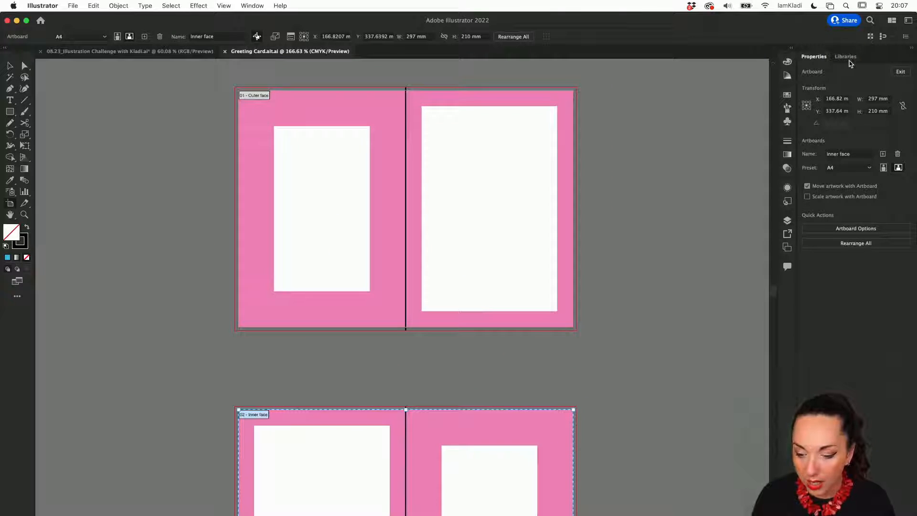
# Display the document's layers, toggle the To Hide layer off and back on, and make Outer face the active artboard before leaving artboard editing.
pyautogui.click(791, 221)
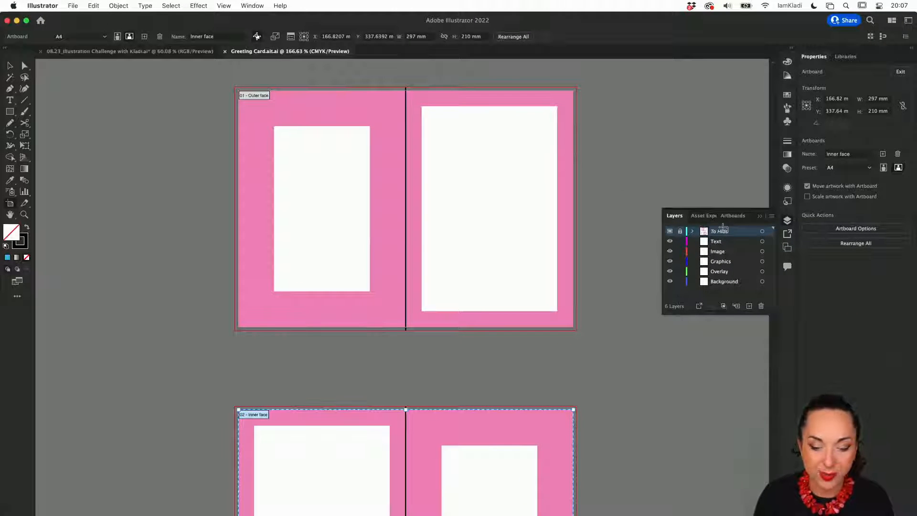
pyautogui.click(669, 233)
pyautogui.click(669, 233)
pyautogui.click(670, 233)
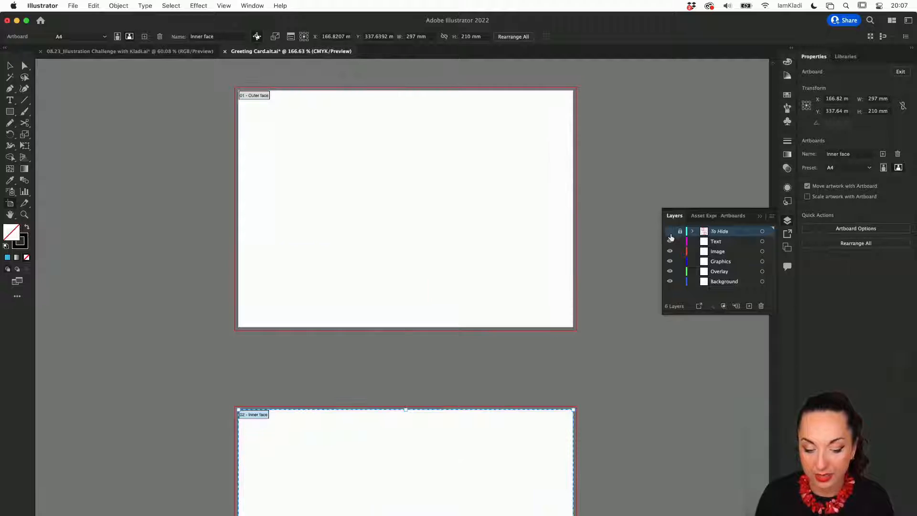
pyautogui.click(670, 233)
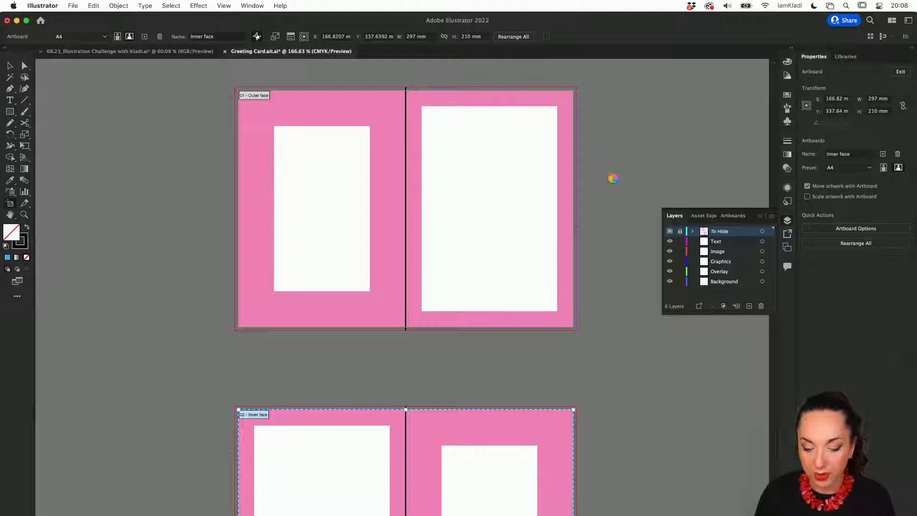
pyautogui.click(517, 183)
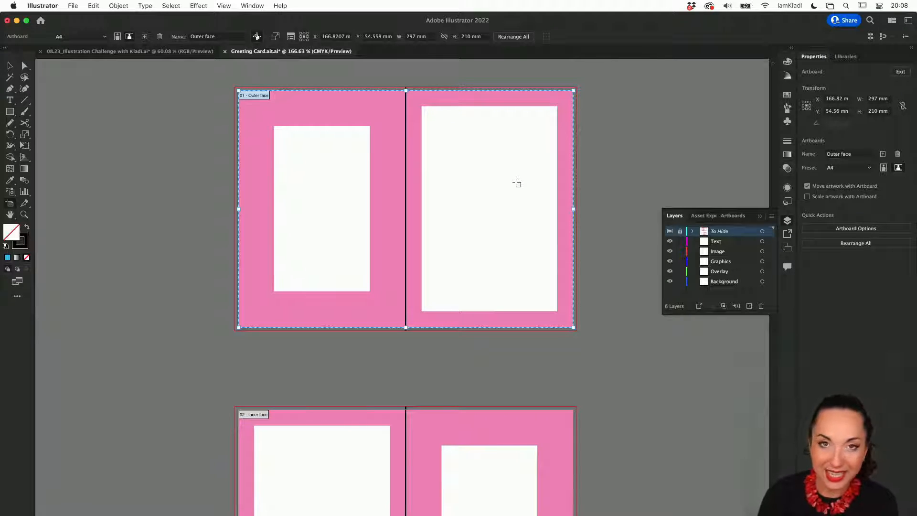
pyautogui.press('Escape')
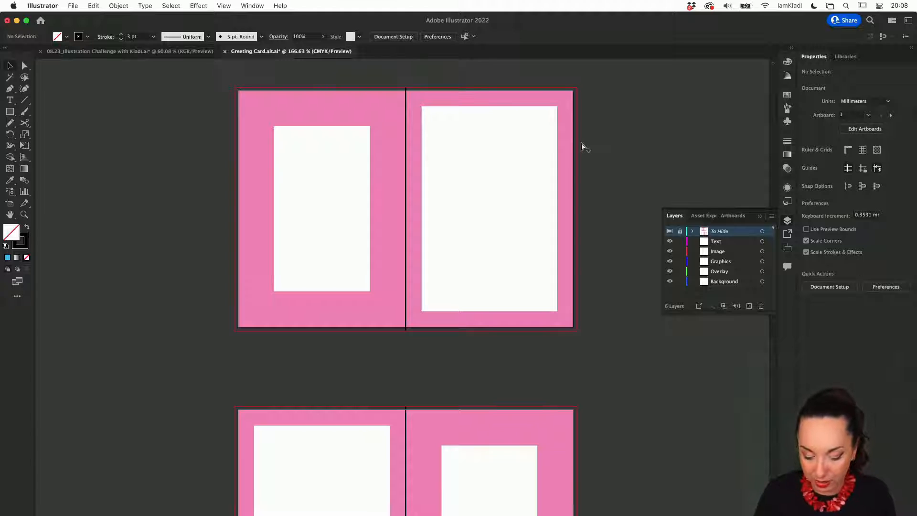
# Hide the To Hide layer and examine the right edge and red bleed line of the Outer face artboard.
pyautogui.click(669, 231)
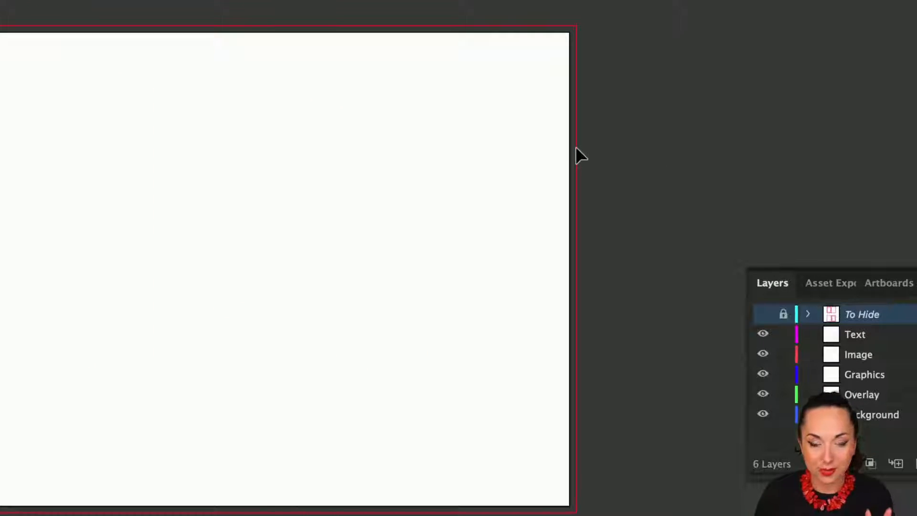
pyautogui.scroll(1, 575, 146)
pyautogui.scroll(5, 546, 159)
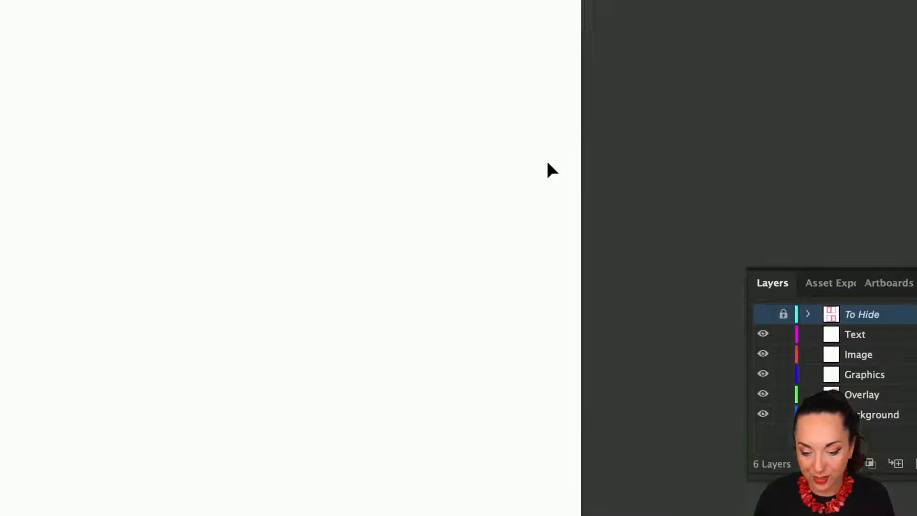
pyautogui.hscroll(3, 545, 158)
pyautogui.hscroll(1, 547, 162)
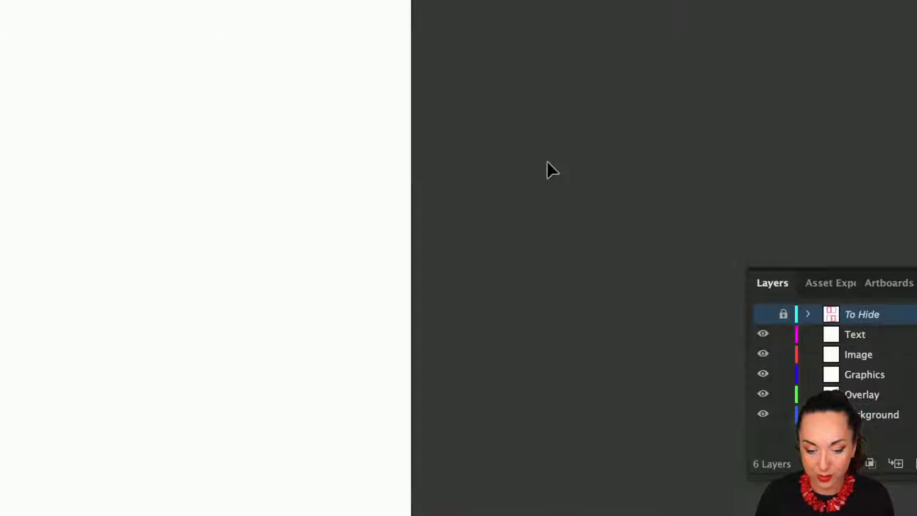
pyautogui.hscroll(-2, 548, 161)
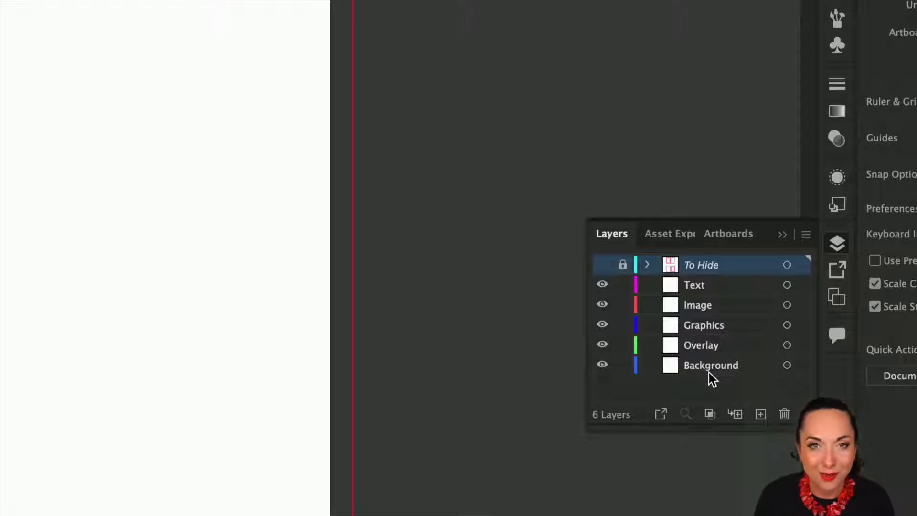
# Review the layer structure by selecting the Graphics, Image and Text layers one after another.
pyautogui.click(711, 331)
pyautogui.click(708, 308)
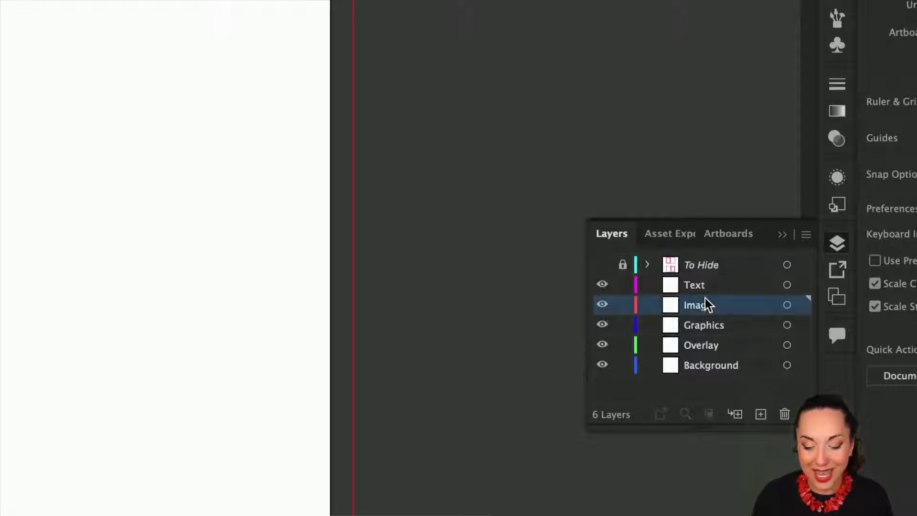
pyautogui.click(702, 289)
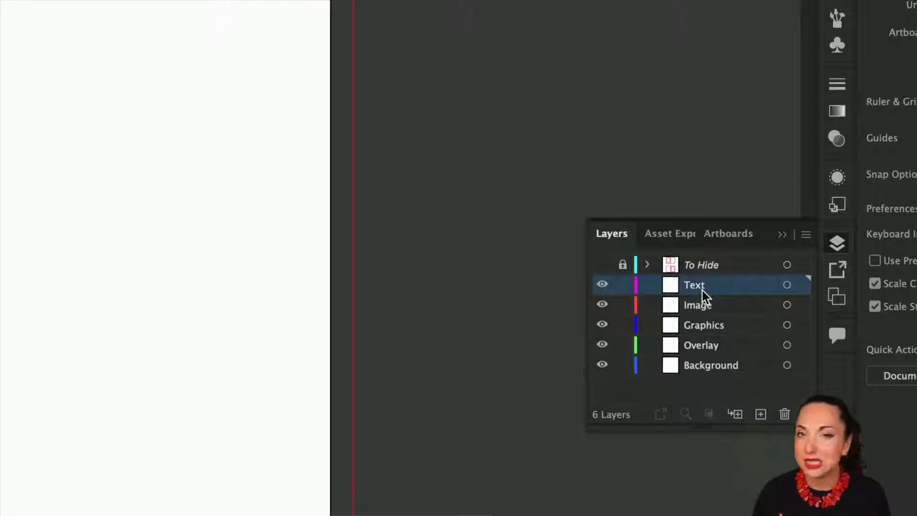
pyautogui.moveTo(702, 288)
pyautogui.mouseDown()
pyautogui.moveTo(705, 311)
pyautogui.moveTo(698, 273)
pyautogui.mouseUp()
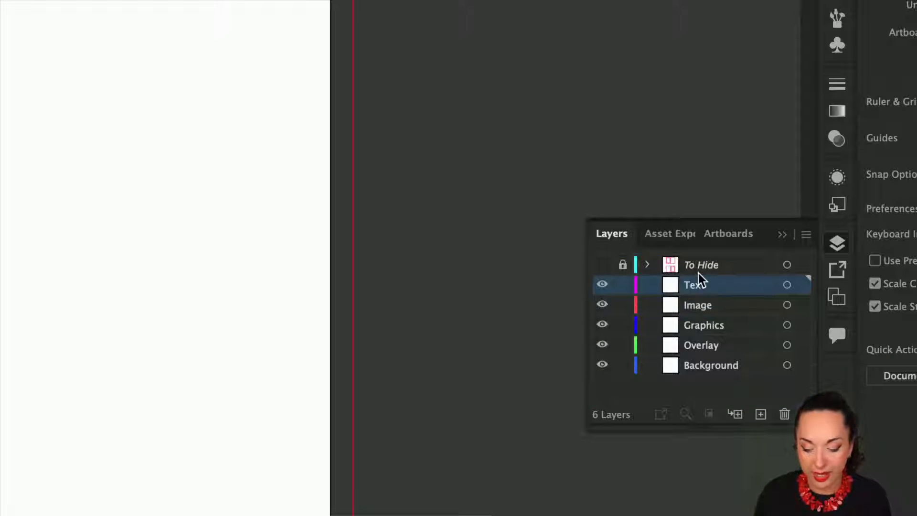
# Add a new layer above the Text layer, open its name for editing and delete the layer.
pyautogui.click(760, 414)
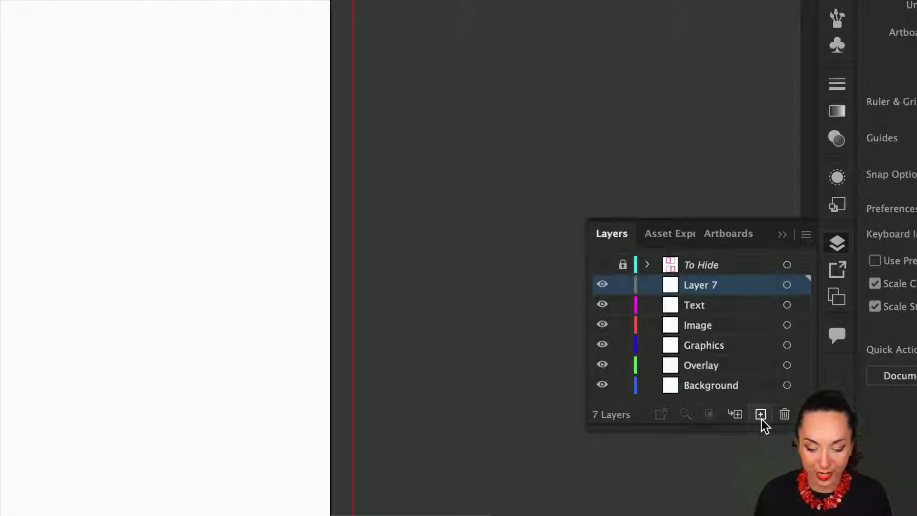
pyautogui.doubleClick(704, 285)
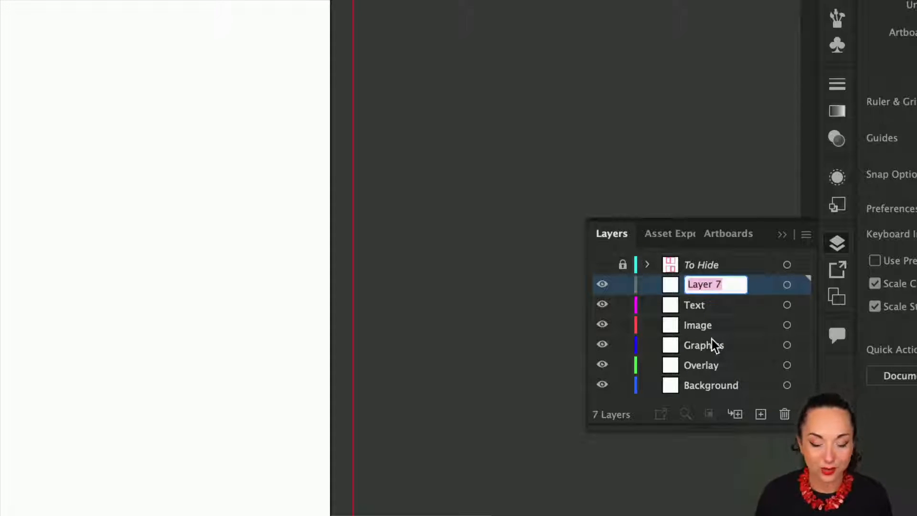
pyautogui.click(715, 373)
pyautogui.click(717, 286)
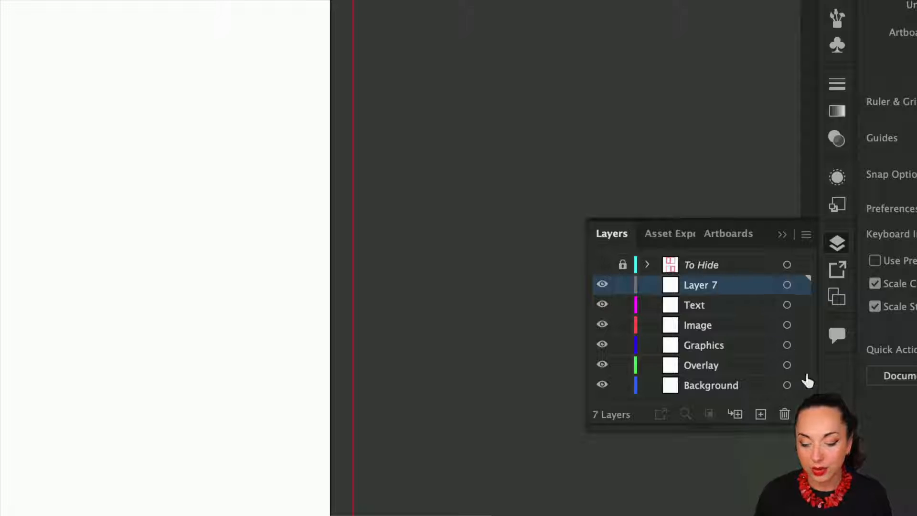
pyautogui.click(787, 415)
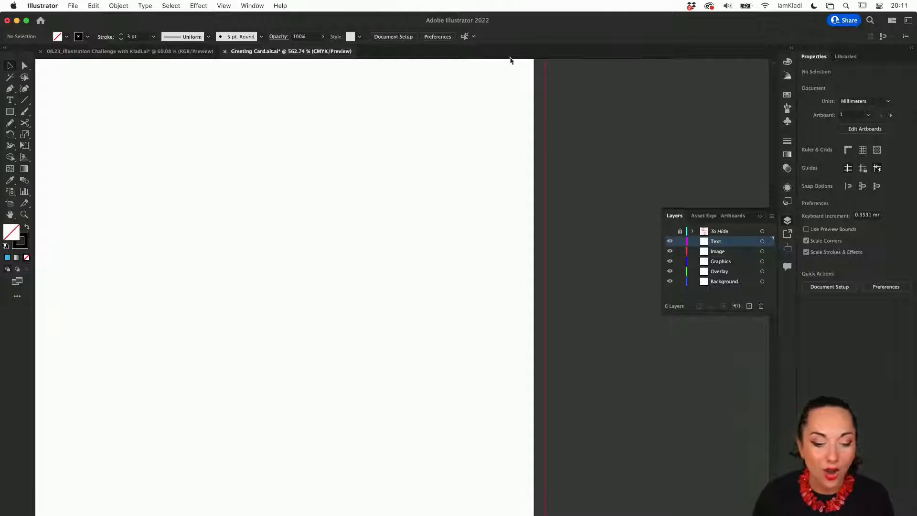
# Display the ALBUM CHALLENGE library and save the greeting card document.
pyautogui.click(251, 6)
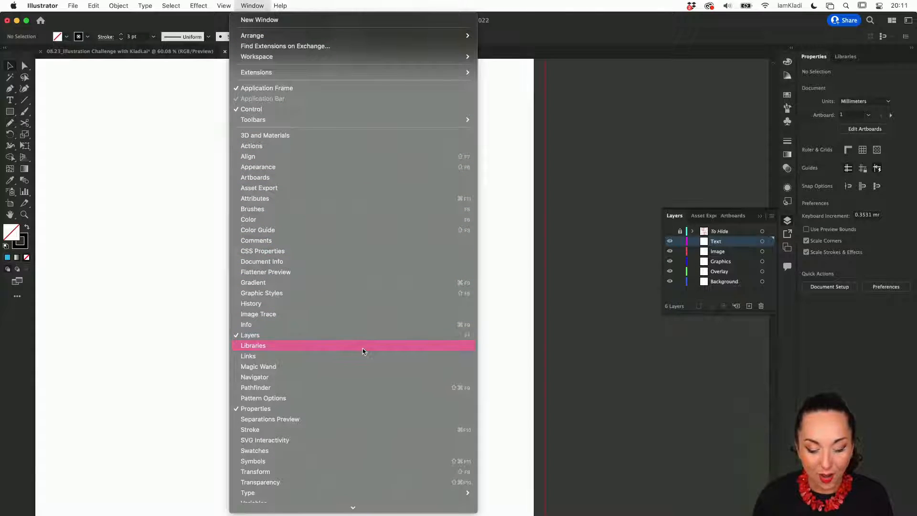
pyautogui.click(362, 351)
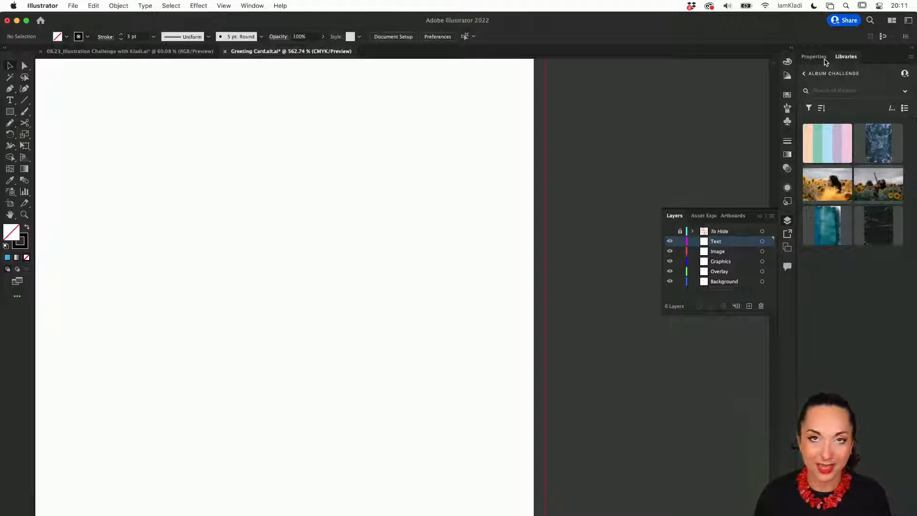
pyautogui.hscroll(-3, 580, 148)
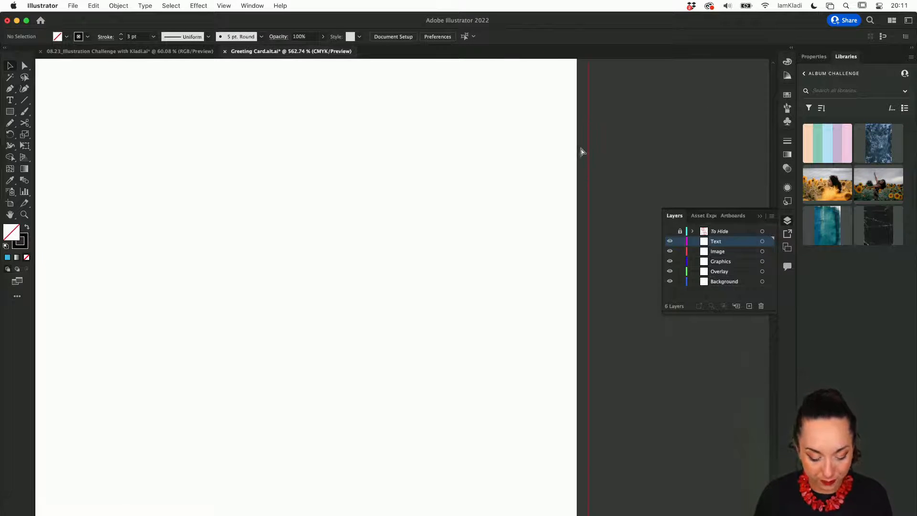
pyautogui.press('super+s')
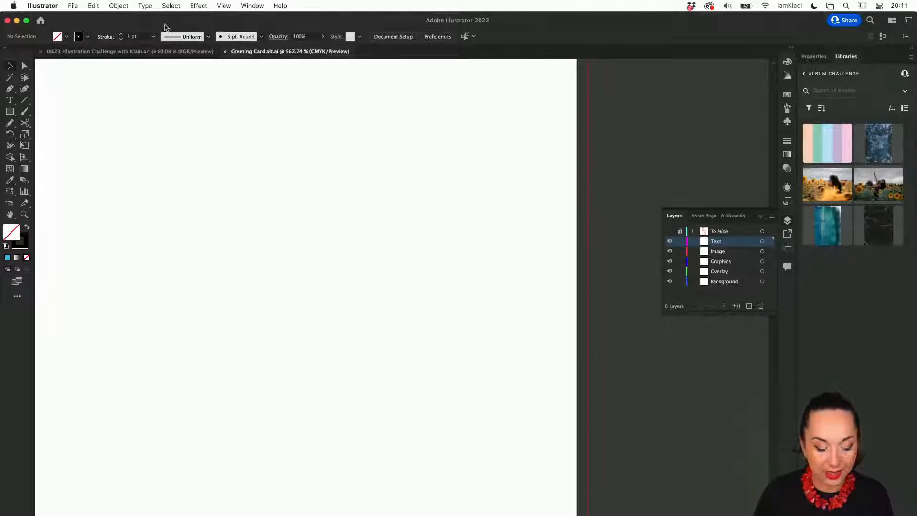
pyautogui.click(40, 20)
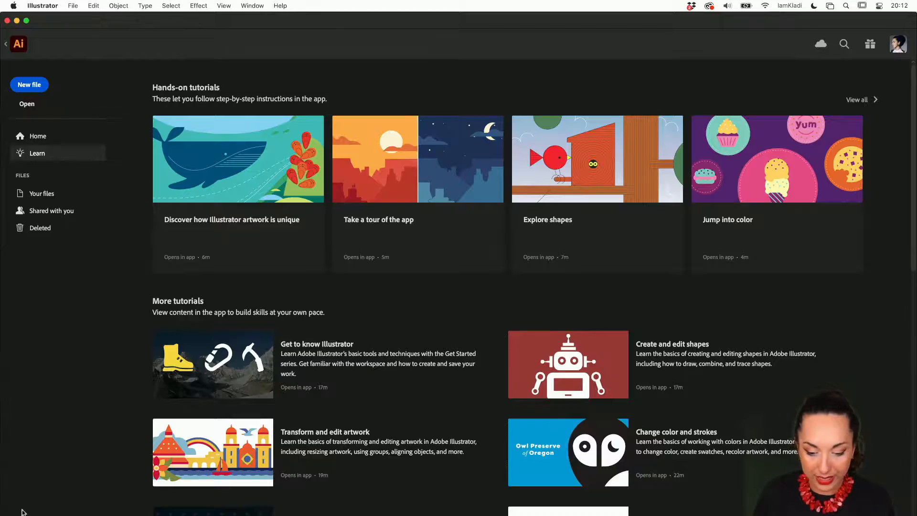
pyautogui.moveTo(1, 515)
pyautogui.click(428, 475)
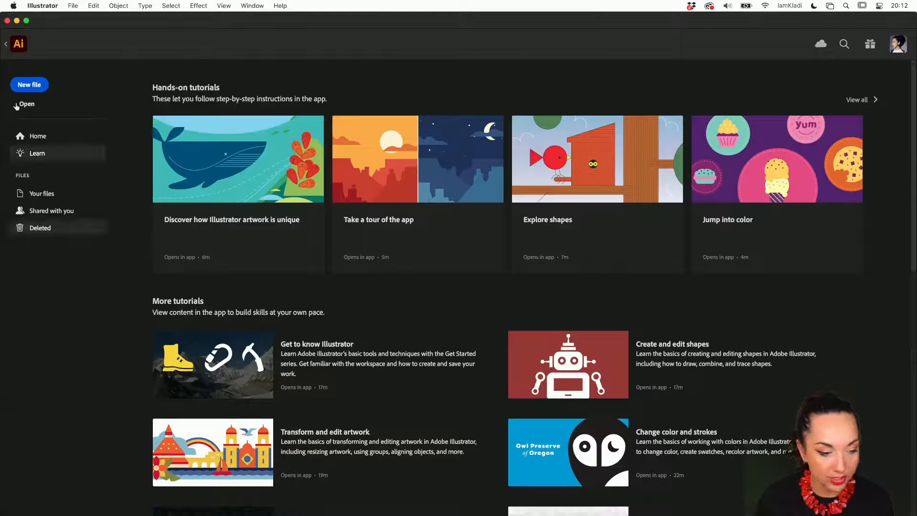
pyautogui.click(6, 44)
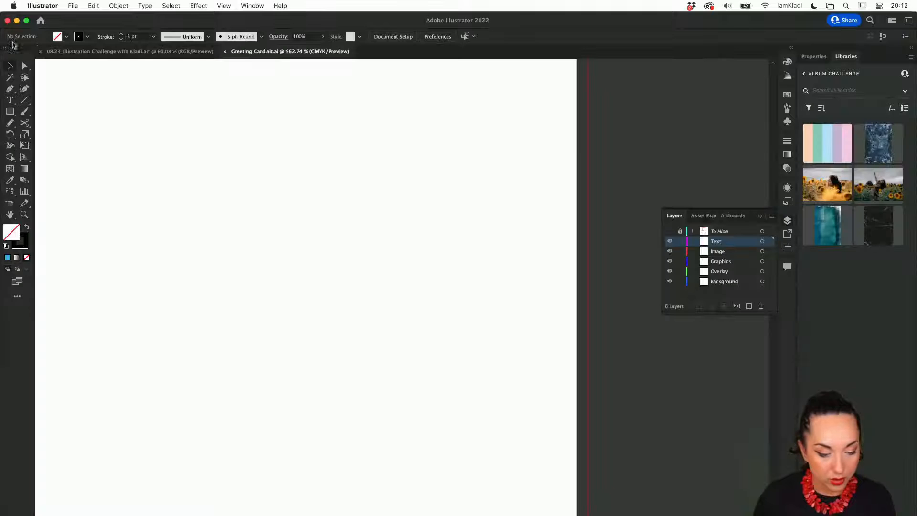
# Show the To Hide layer on the greeting card artboards.
pyautogui.scroll(-8, 183, 128)
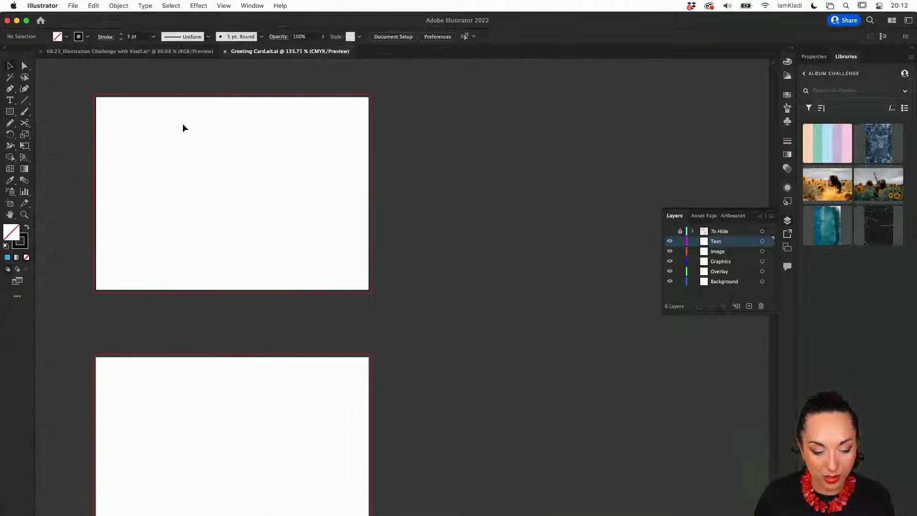
pyautogui.scroll(4, 183, 128)
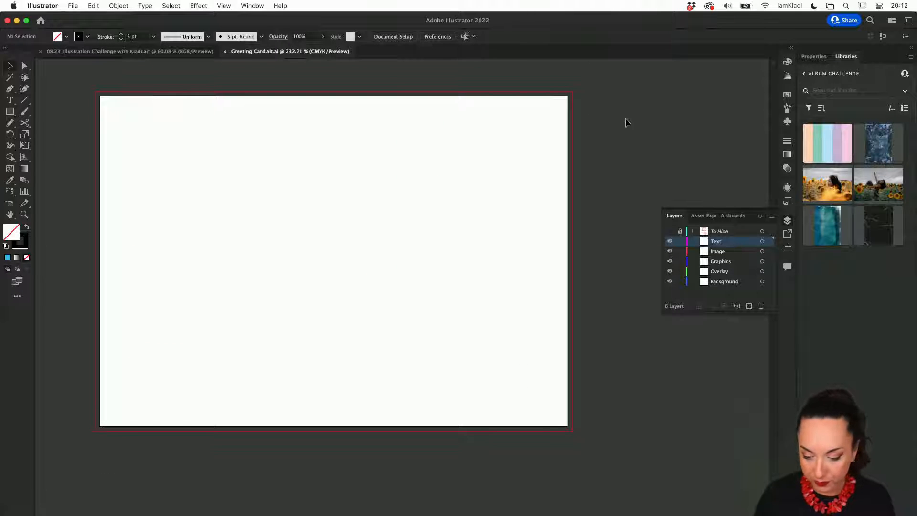
pyautogui.click(669, 231)
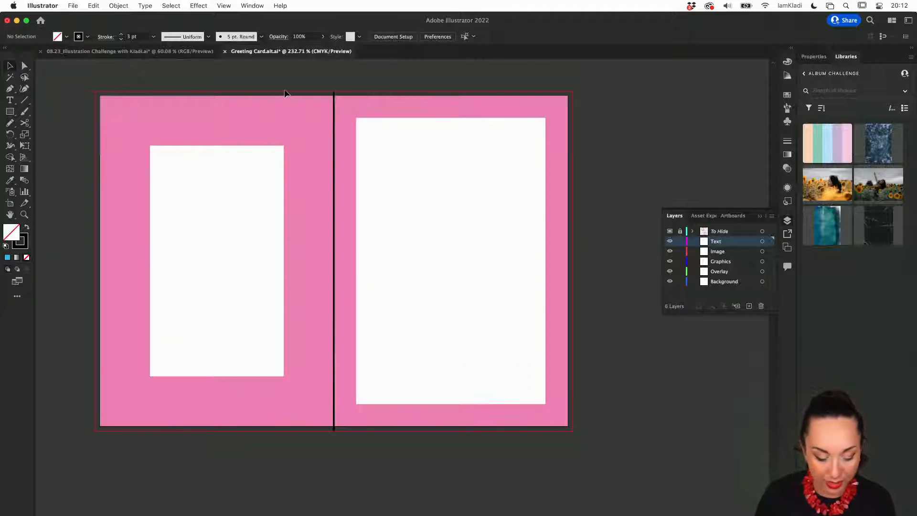
# Turn on artboard editing and examine the Outer face artboard's label, margins and fold line.
pyautogui.hotkey('shift', 'o')
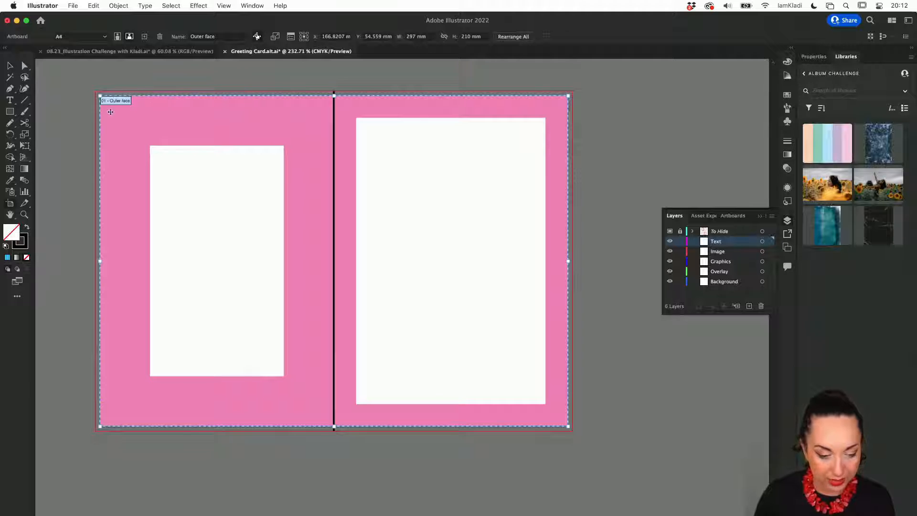
pyautogui.scroll(6, 110, 112)
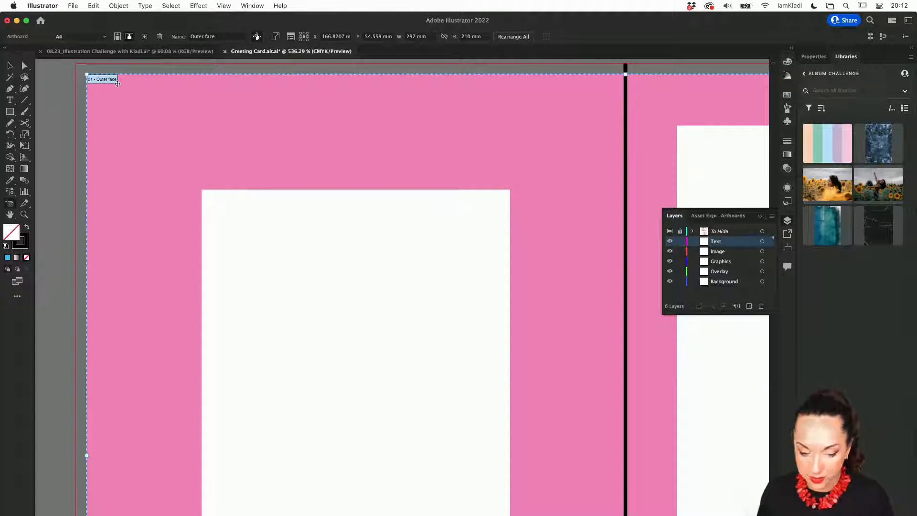
pyautogui.scroll(-1, 117, 83)
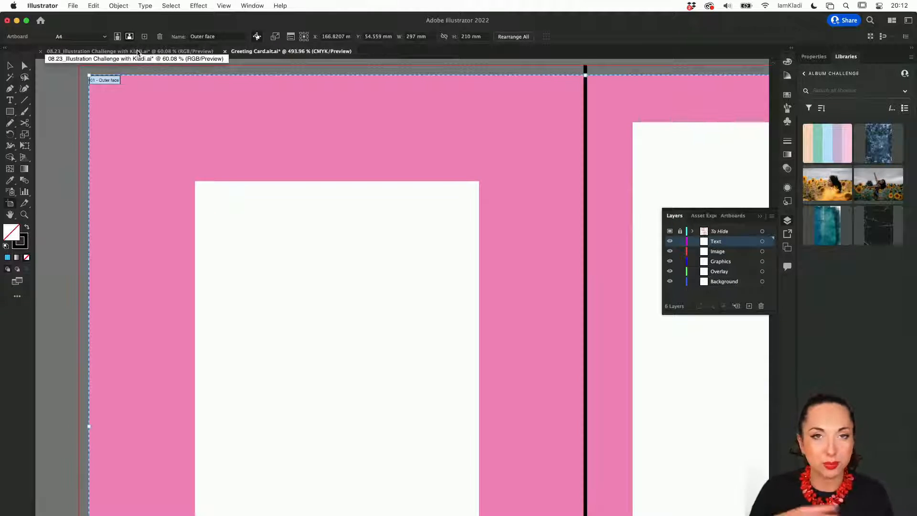
pyautogui.scroll(-5, 228, 69)
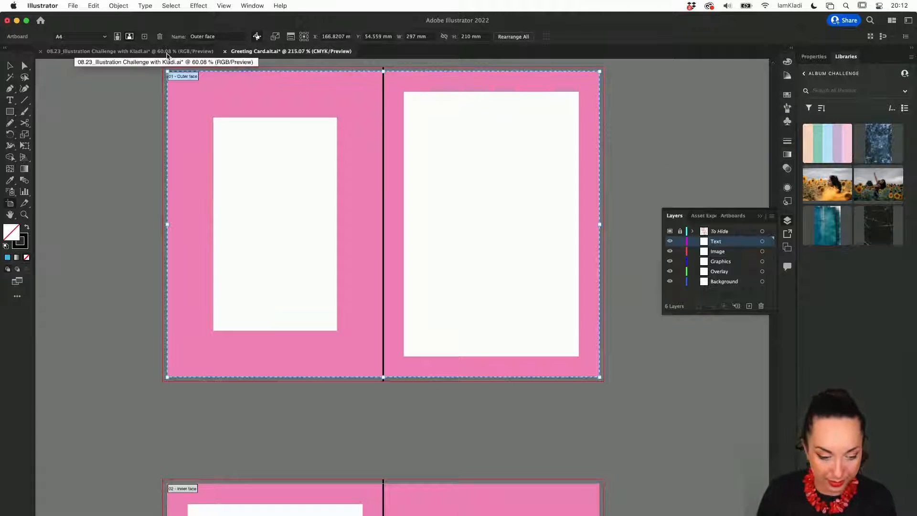
# Start setting up a new print document based on the A4 preset.
pyautogui.click(41, 20)
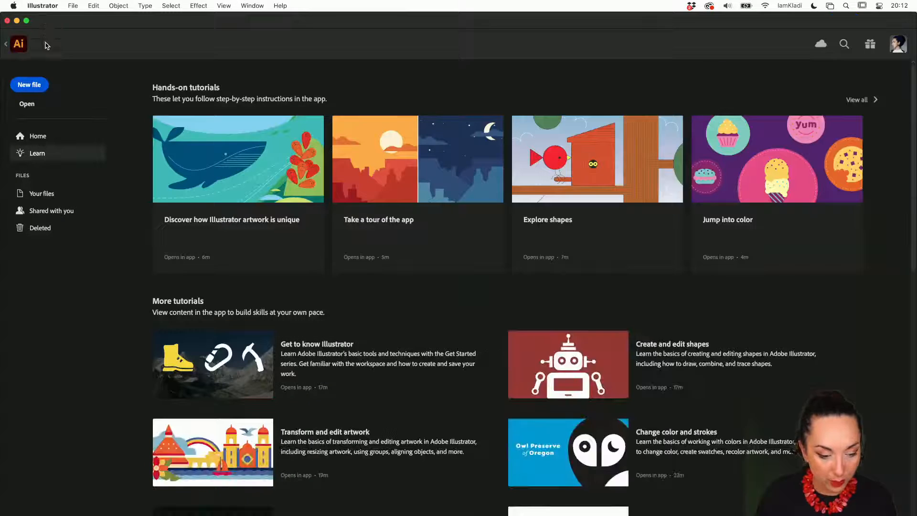
pyautogui.click(30, 84)
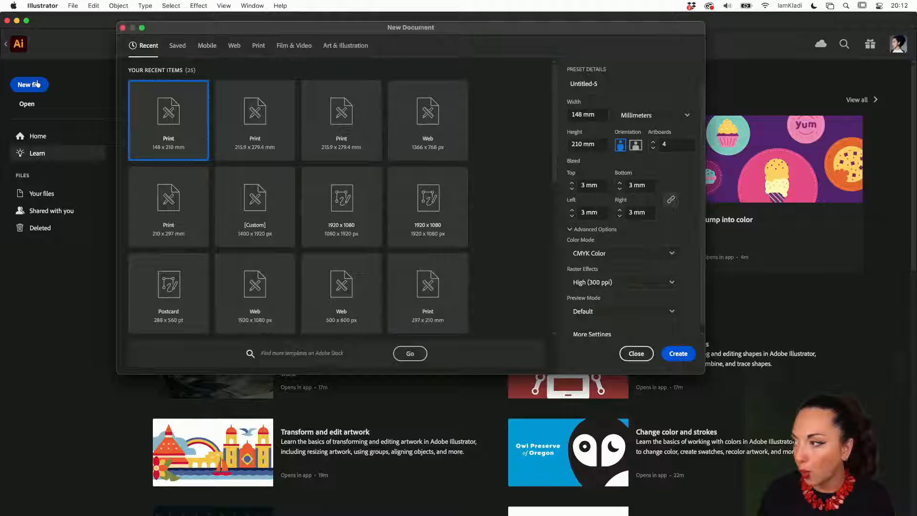
pyautogui.click(261, 50)
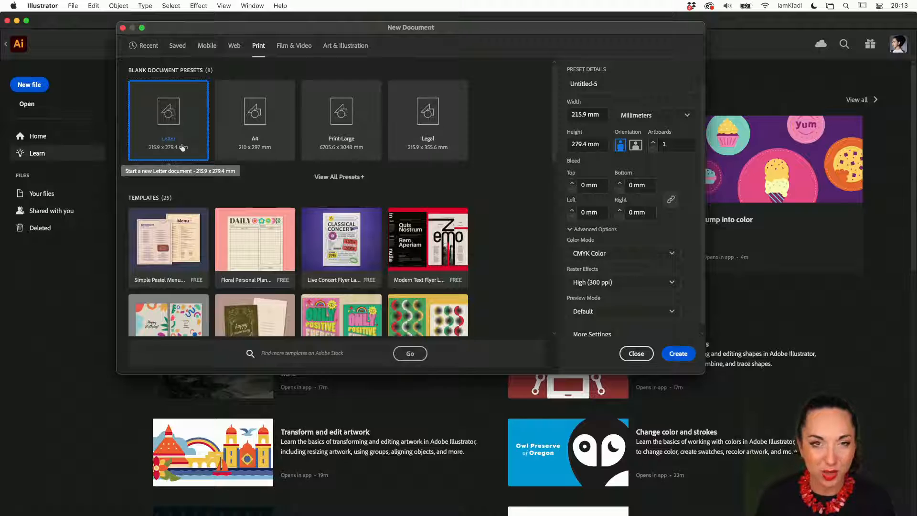
pyautogui.click(267, 155)
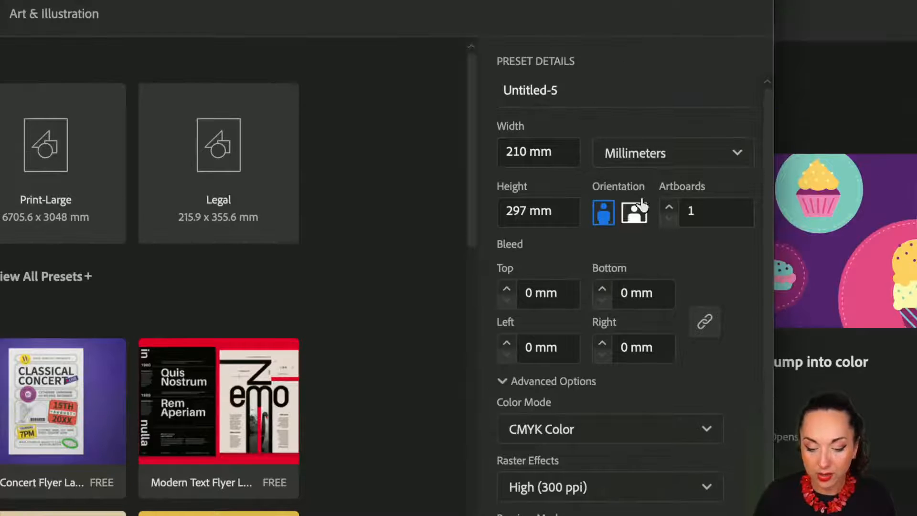
# Set the new document to landscape orientation, 297 mm wide by 210 mm high.
pyautogui.click(633, 215)
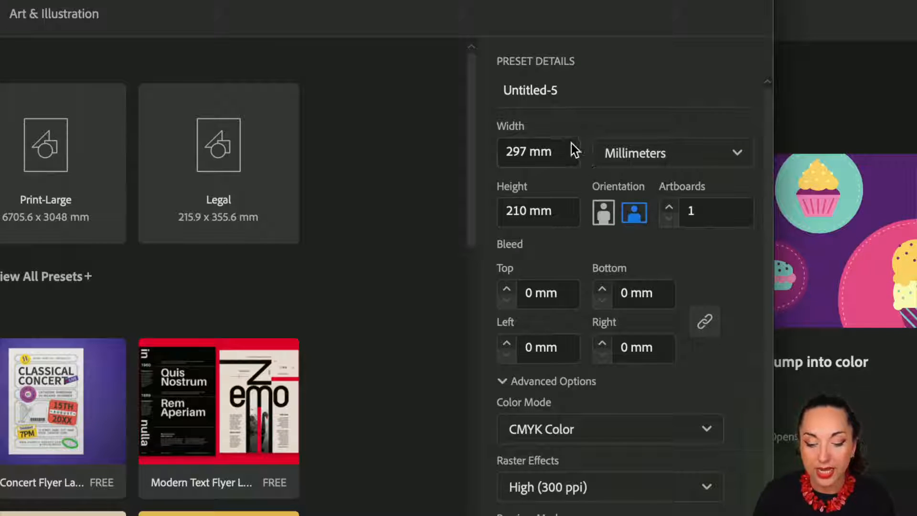
pyautogui.click(603, 212)
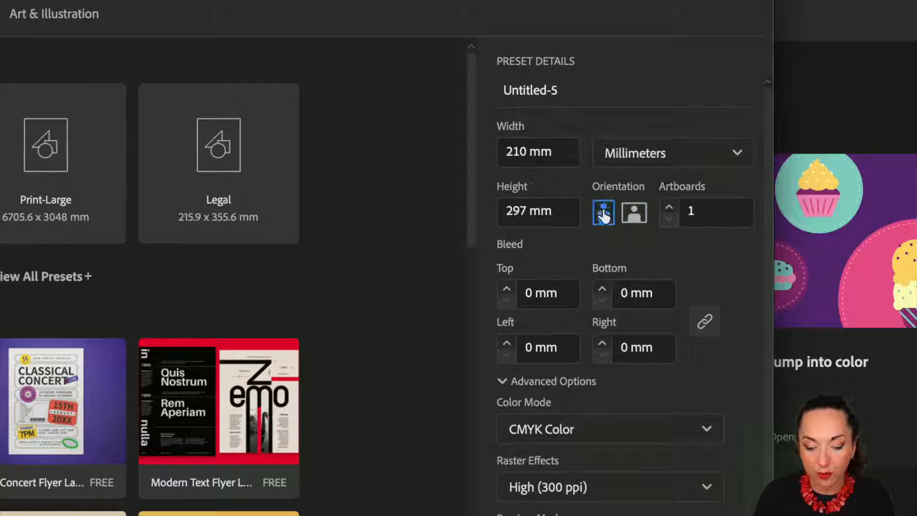
pyautogui.click(633, 216)
pyautogui.click(556, 225)
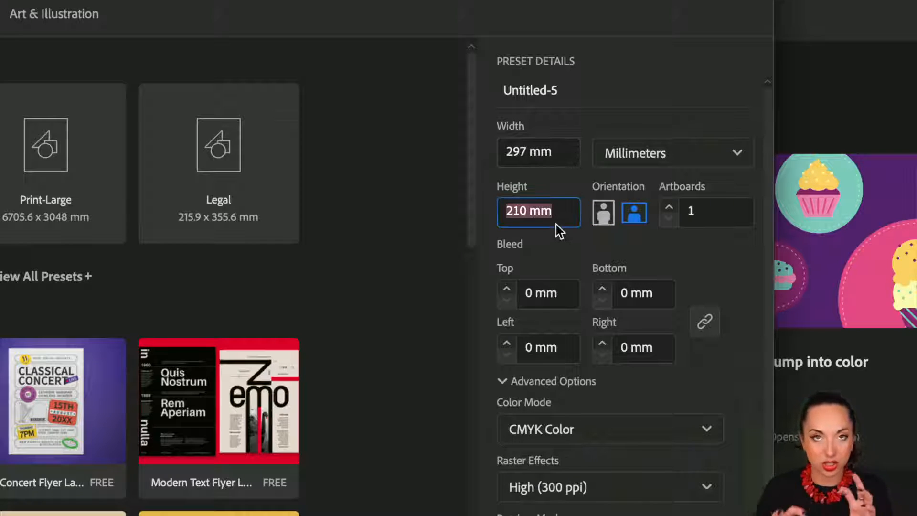
# Name the new document "Greeting Card How to".
pyautogui.doubleClick(553, 90)
pyautogui.scroll(-1, 554, 92)
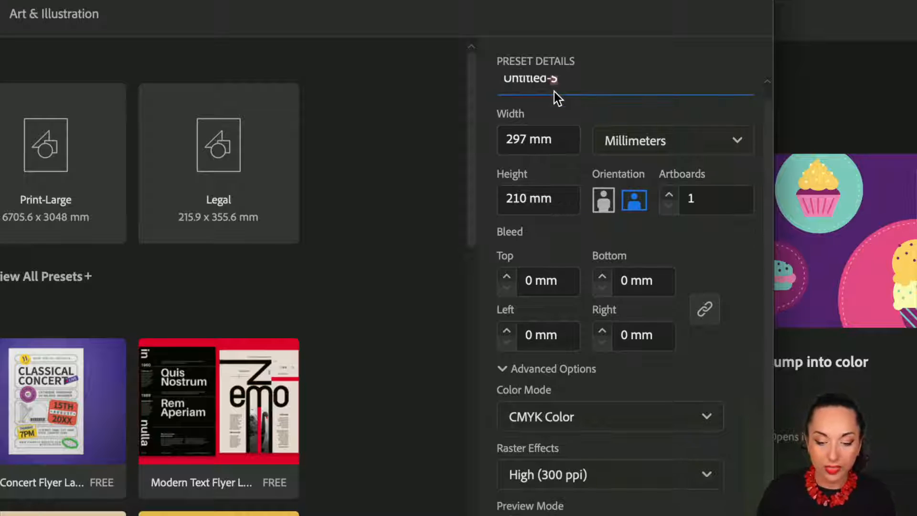
pyautogui.tripleClick(539, 84)
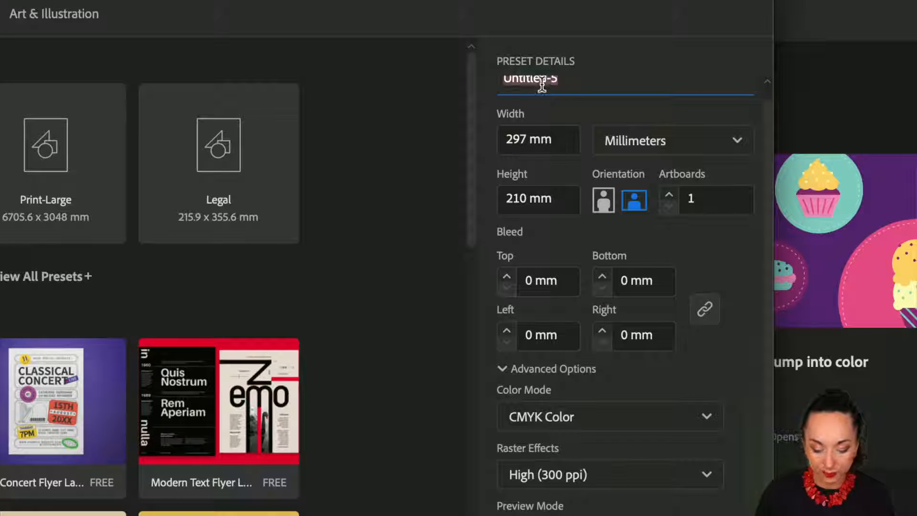
pyautogui.write('Greeting ')
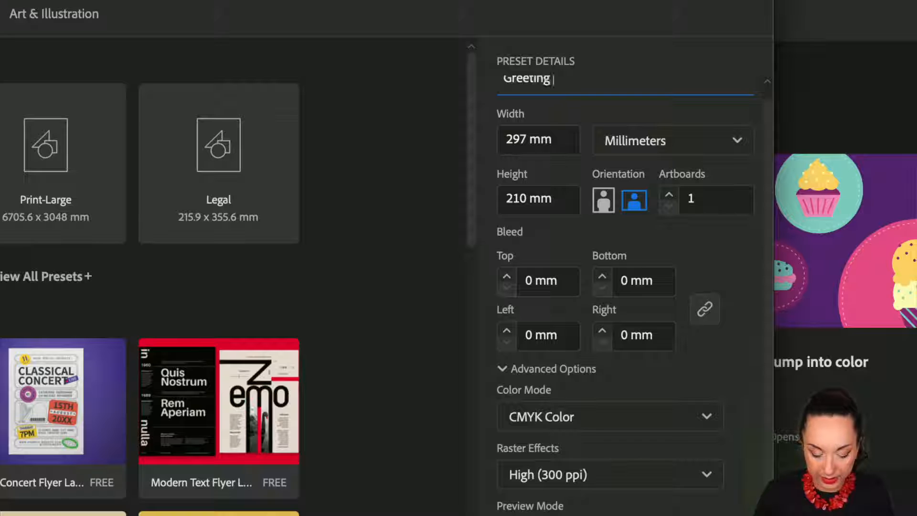
pyautogui.write('Card How to')
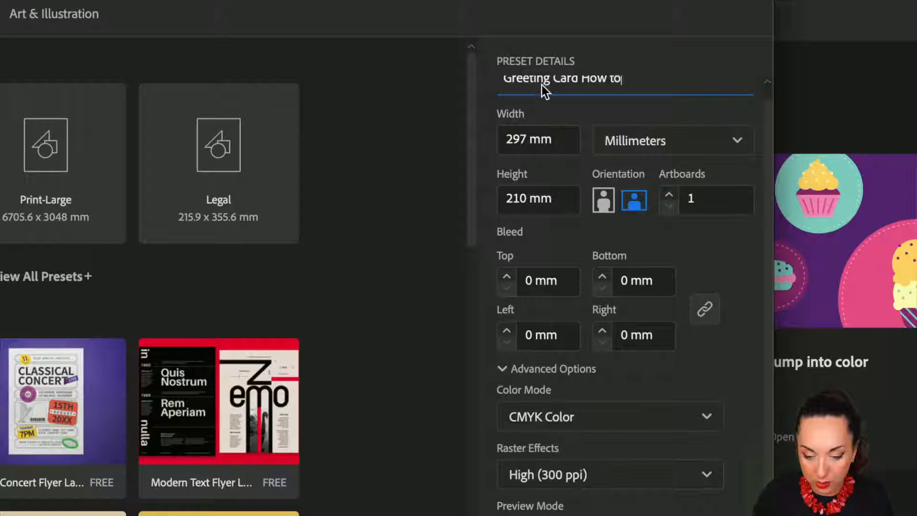
pyautogui.scroll(1, 533, 135)
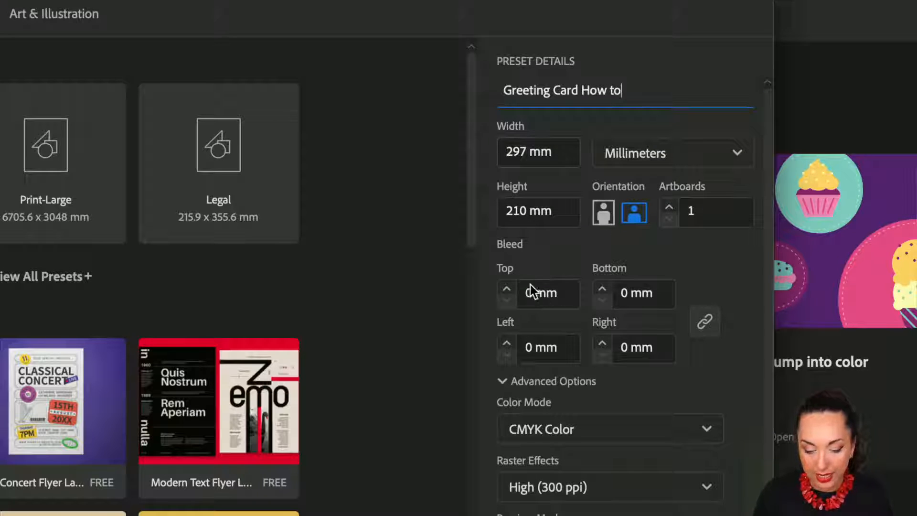
# Set the bleed to 3 mm on all four sides and create the document.
pyautogui.click(508, 289)
pyautogui.click(508, 289)
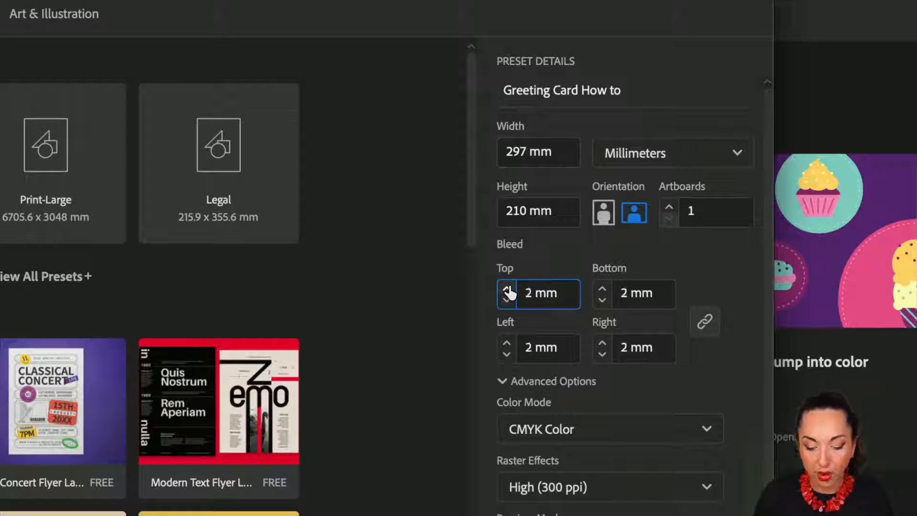
pyautogui.click(507, 289)
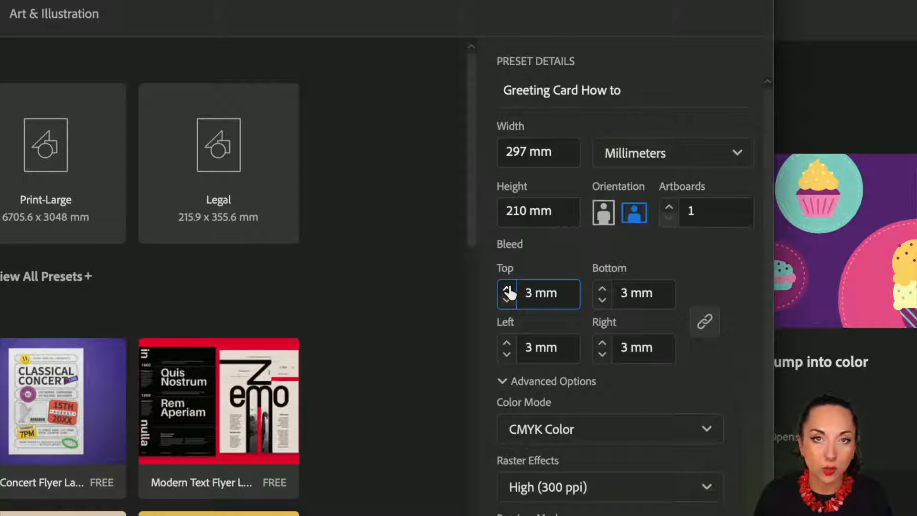
pyautogui.scroll(-1, 564, 359)
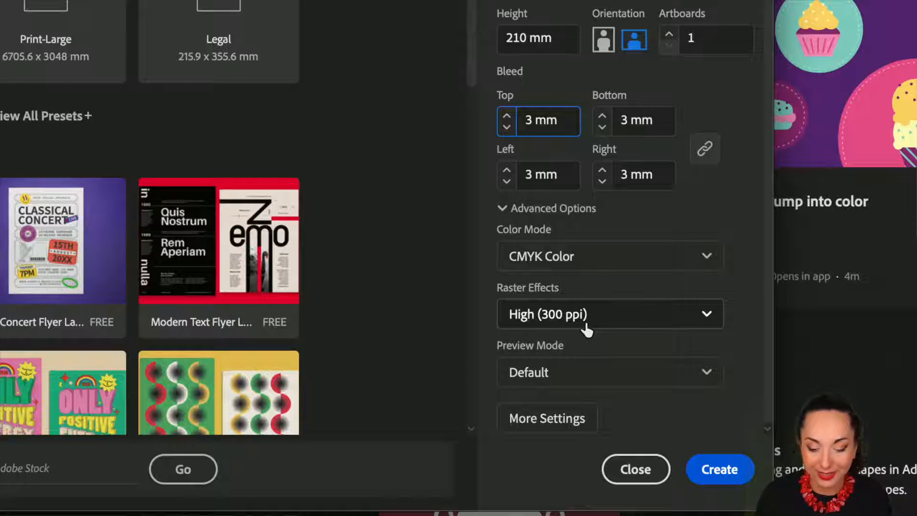
pyautogui.click(711, 470)
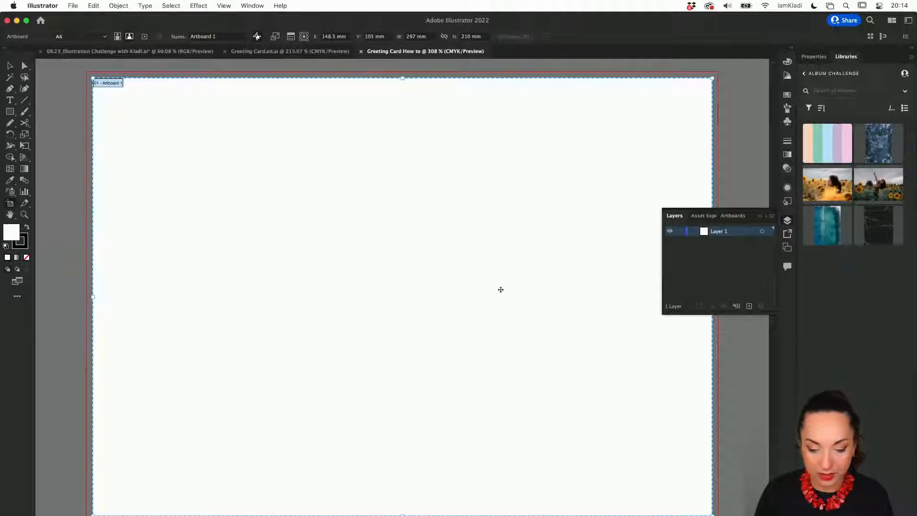
# Duplicate the artboard straight below the original, with the copy's centre at about Y 362 mm.
pyautogui.scroll(-5, 500, 288)
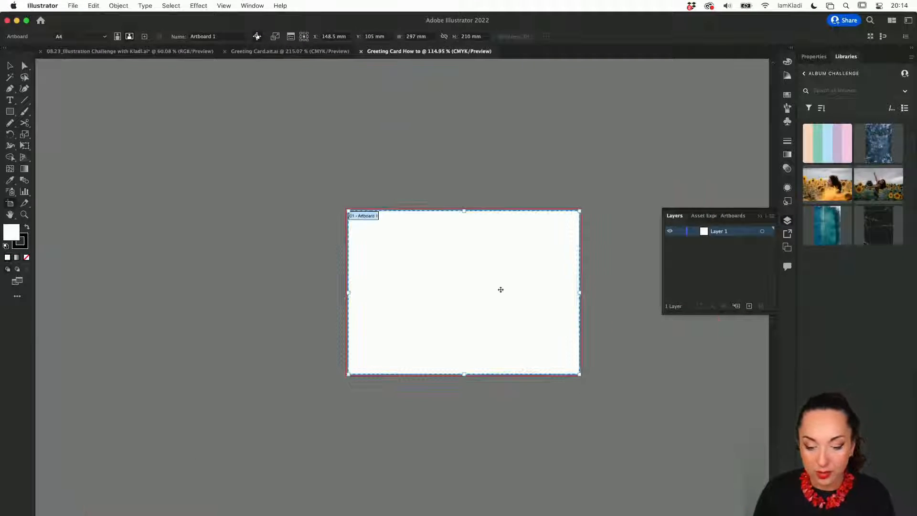
pyautogui.scroll(-1, 475, 263)
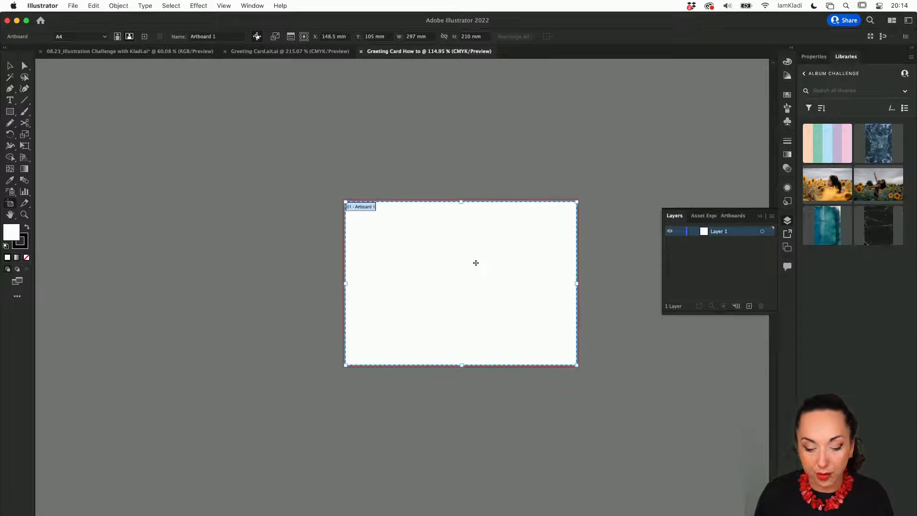
pyautogui.scroll(-3, 476, 263)
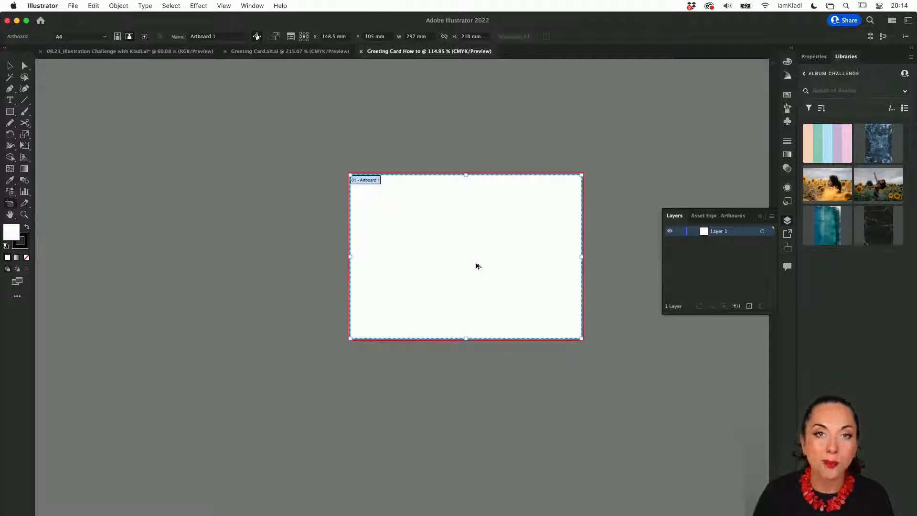
pyautogui.moveTo(476, 277); pyautogui.dragTo(477, 467)
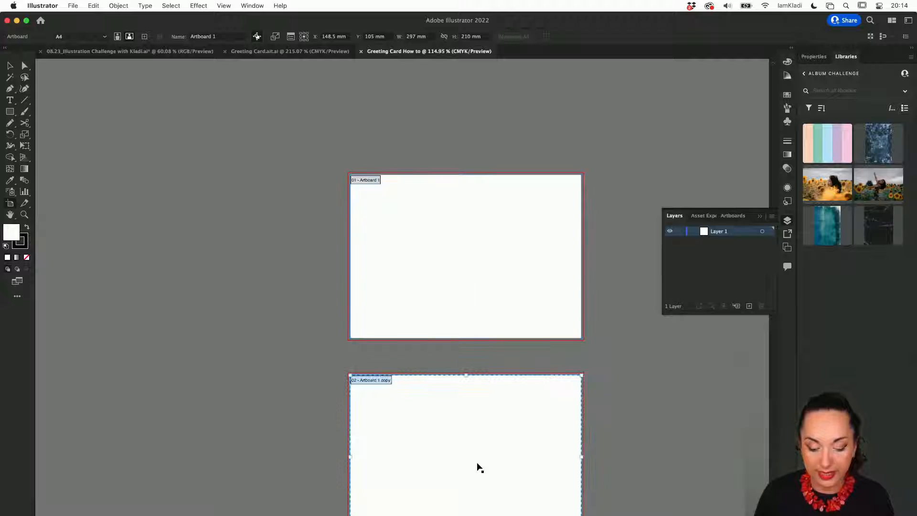
# Rename the first artboard as OUTER FACE.
pyautogui.doubleClick(367, 187)
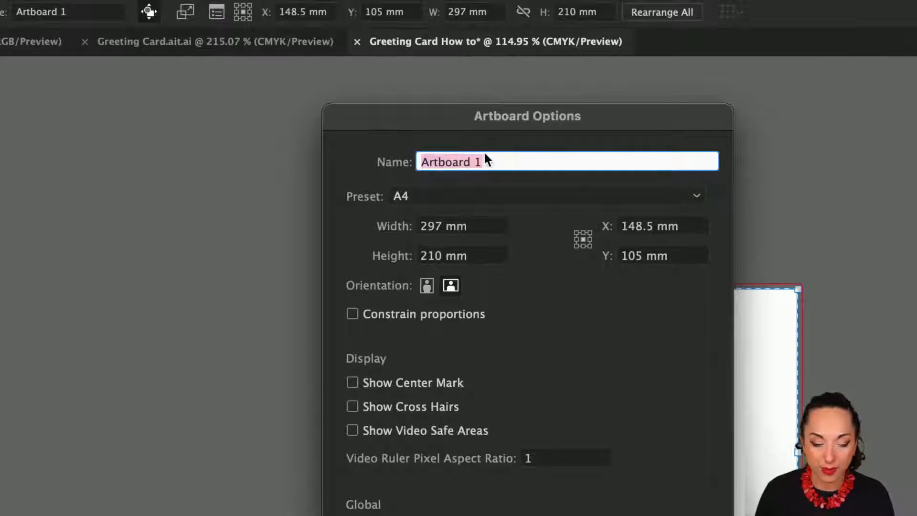
pyautogui.write('UTE')
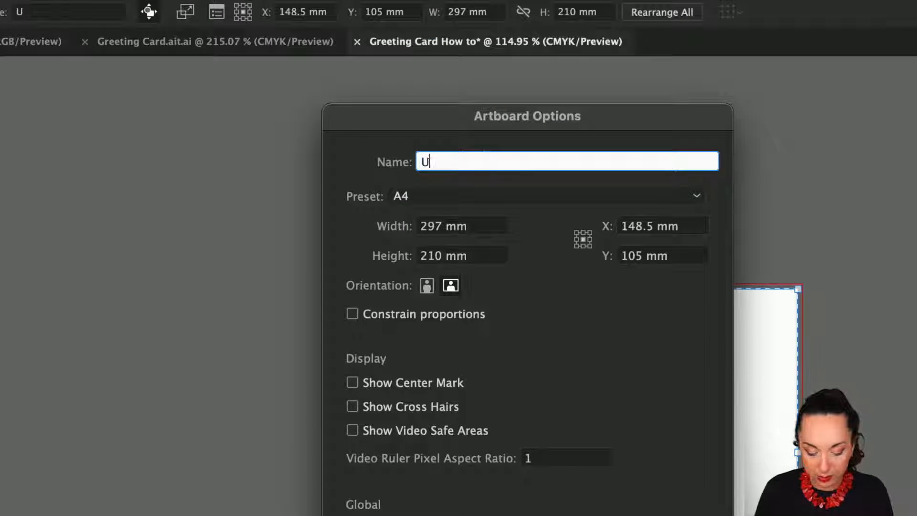
pyautogui.press('BackSpace')
pyautogui.press('BackSpace')
pyautogui.press('BackSpace')
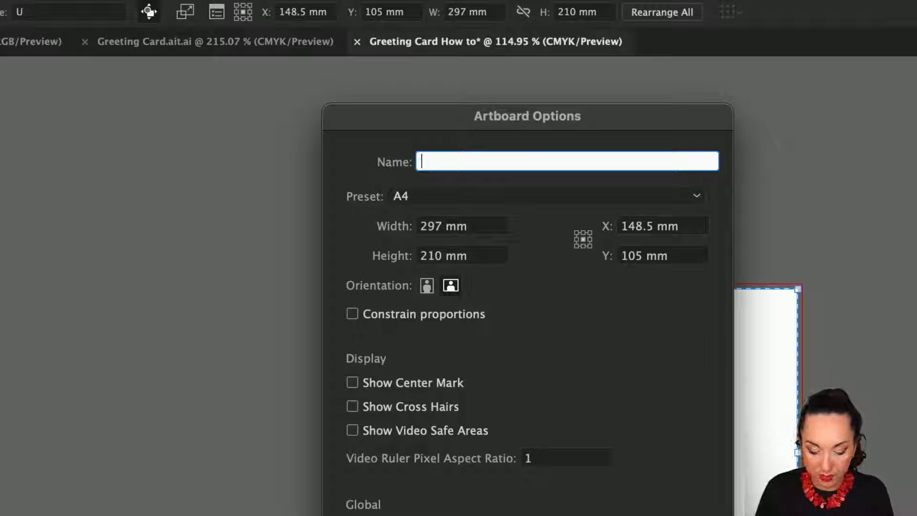
pyautogui.write('OUTER FAC')
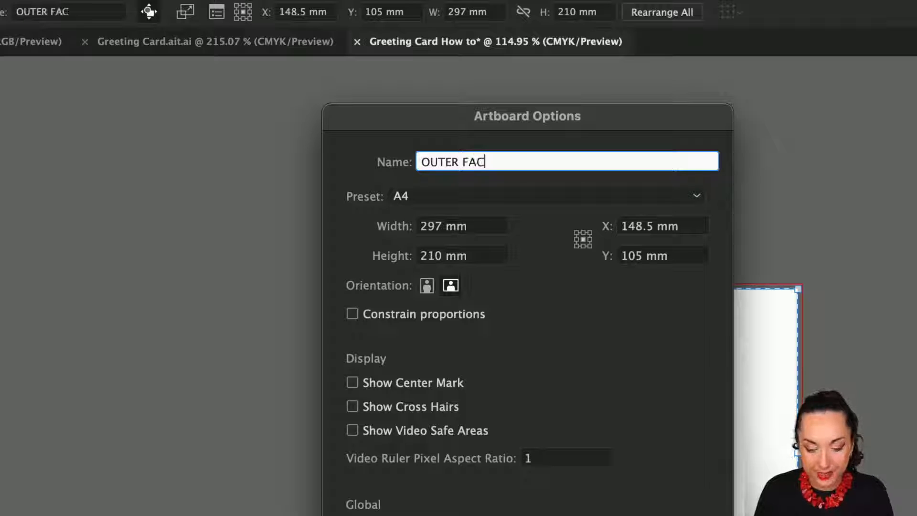
pyautogui.write('E')
pyautogui.press('Return')
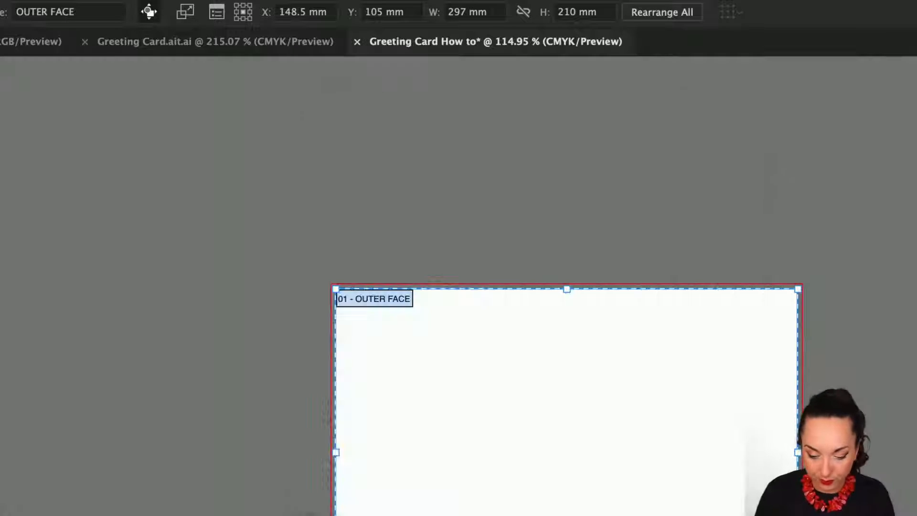
# Rename the duplicated second artboard as INNER FACE.
pyautogui.scroll(-10, 524, 296)
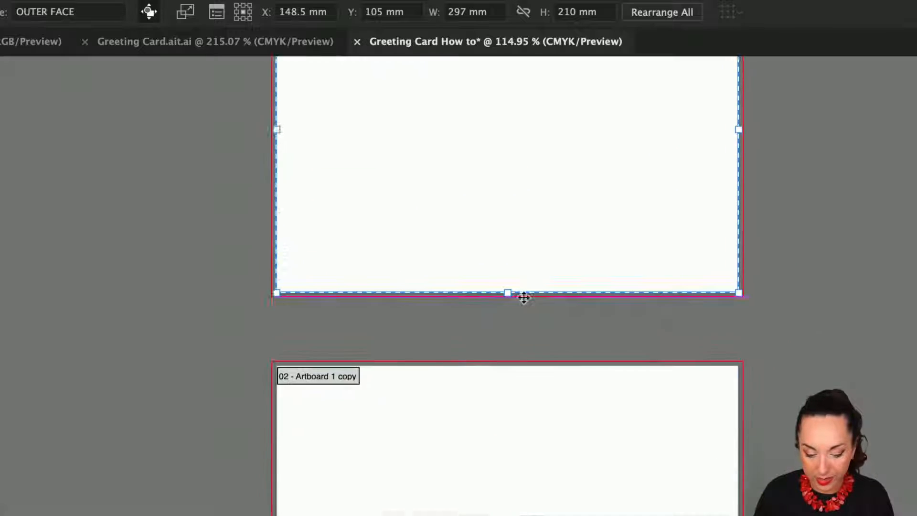
pyautogui.scroll(-2, 524, 296)
pyautogui.doubleClick(520, 302)
pyautogui.write('INNER FAC')
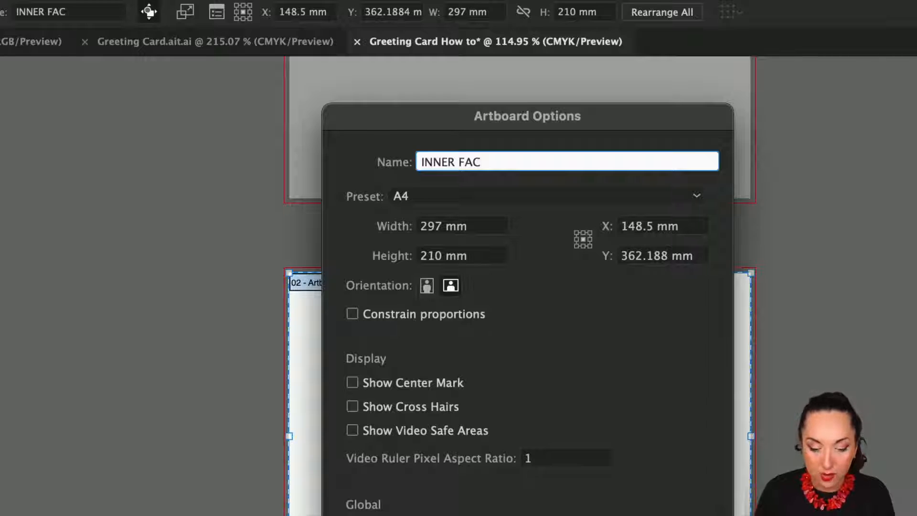
pyautogui.write('W')
pyautogui.press('BackSpace')
pyautogui.write('E')
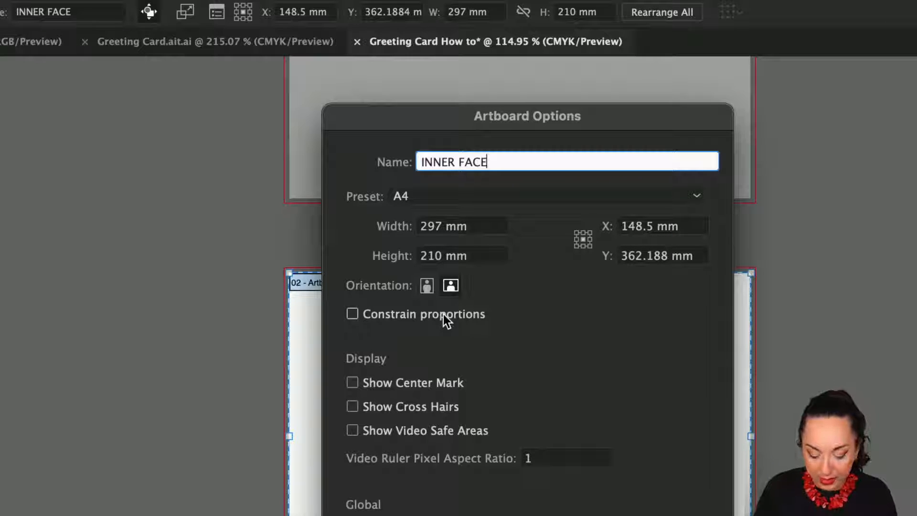
pyautogui.press('Return')
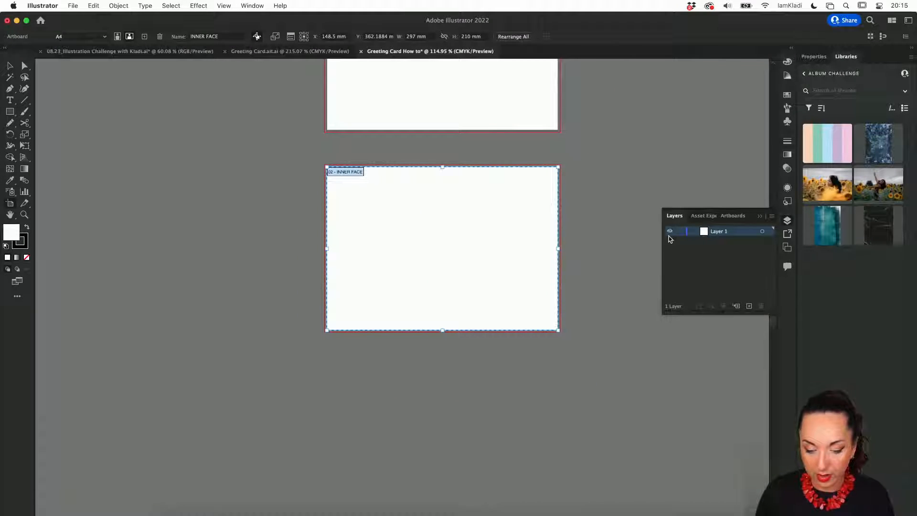
# Add a new layer above Layer 1.
pyautogui.scroll(3, 536, 212)
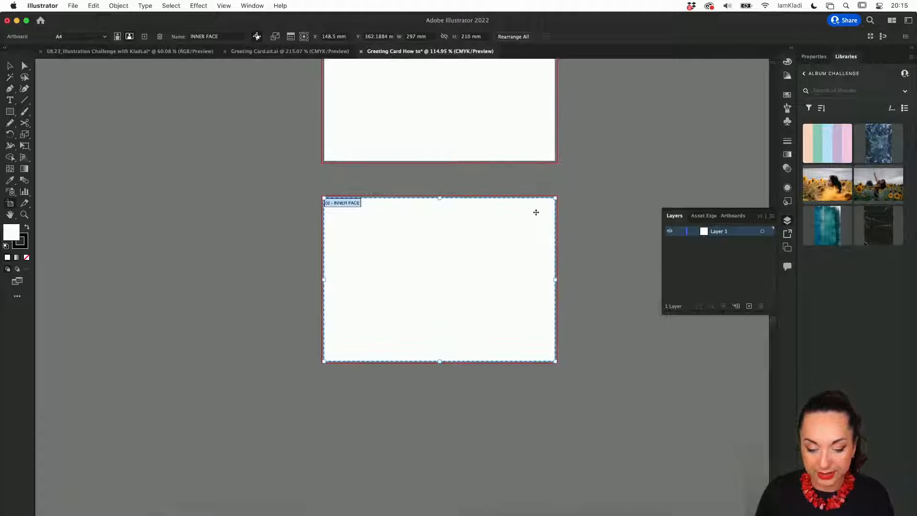
pyautogui.scroll(8, 535, 212)
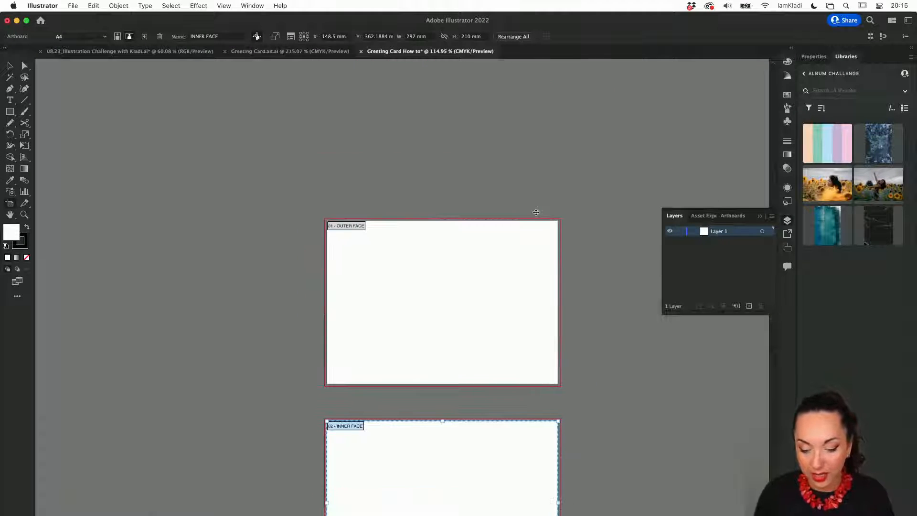
pyautogui.click(748, 306)
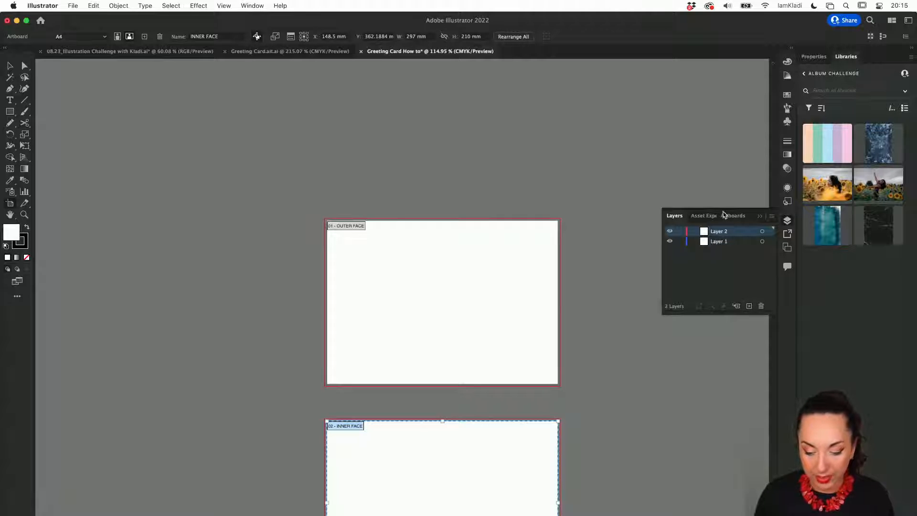
# Activate the Rectangle tool and check that Smart Guides are enabled for aligning to the OUTER FACE artboard's centre.
pyautogui.press('m')
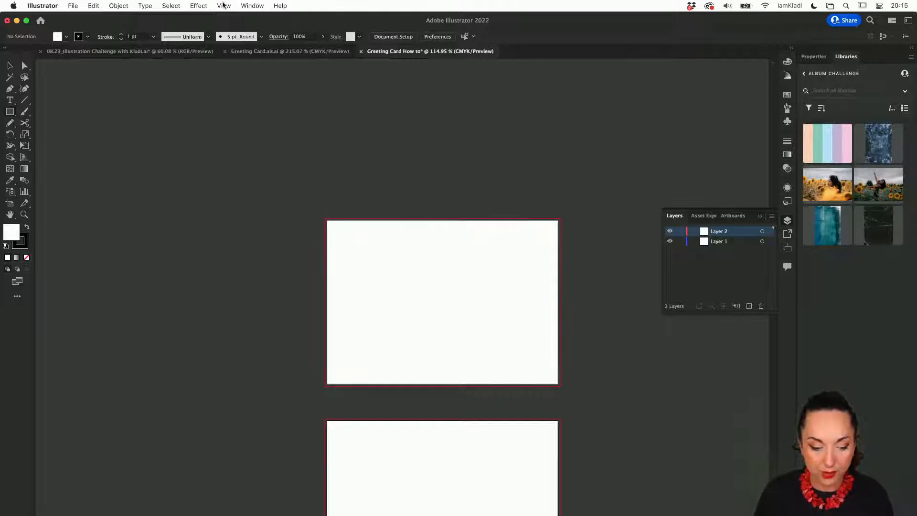
pyautogui.click(224, 5)
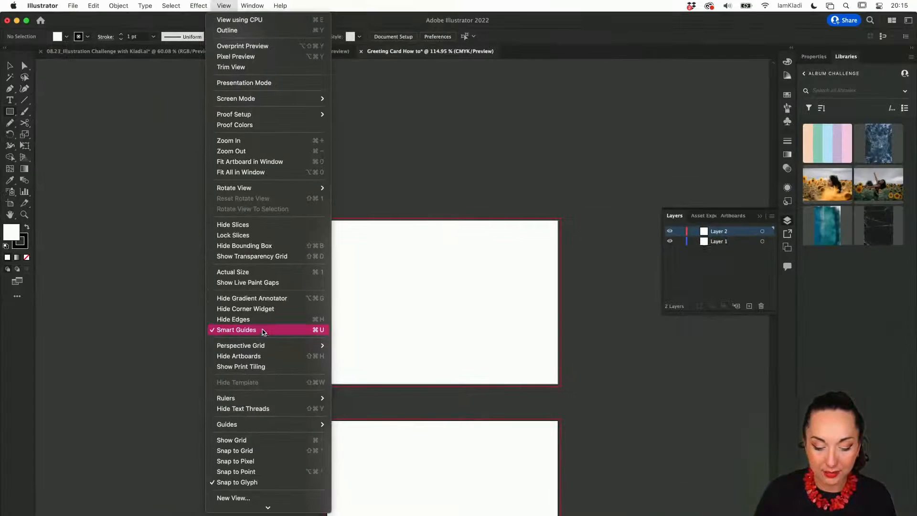
pyautogui.click(532, 212)
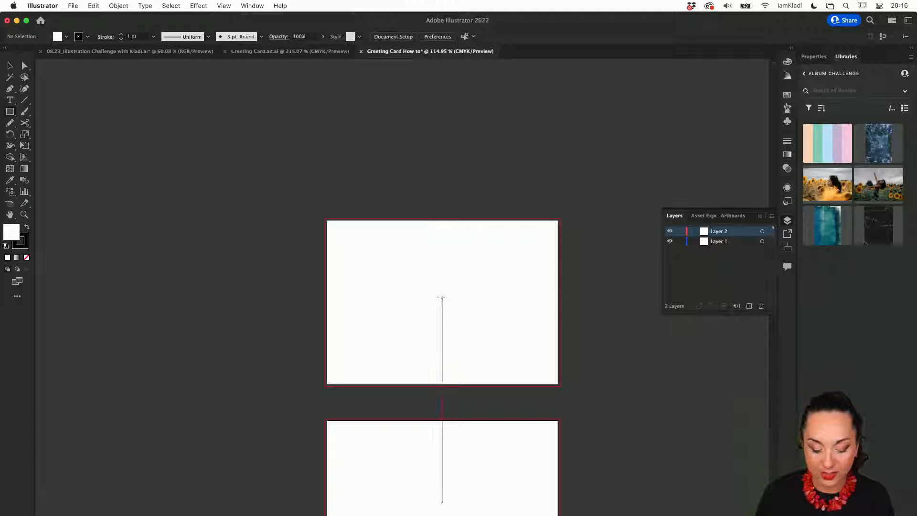
# Draw a 148.5 × 210 mm rectangle covering the right half of the OUTER FACE artboard.
pyautogui.moveTo(442, 296); pyautogui.dragTo(558, 383)
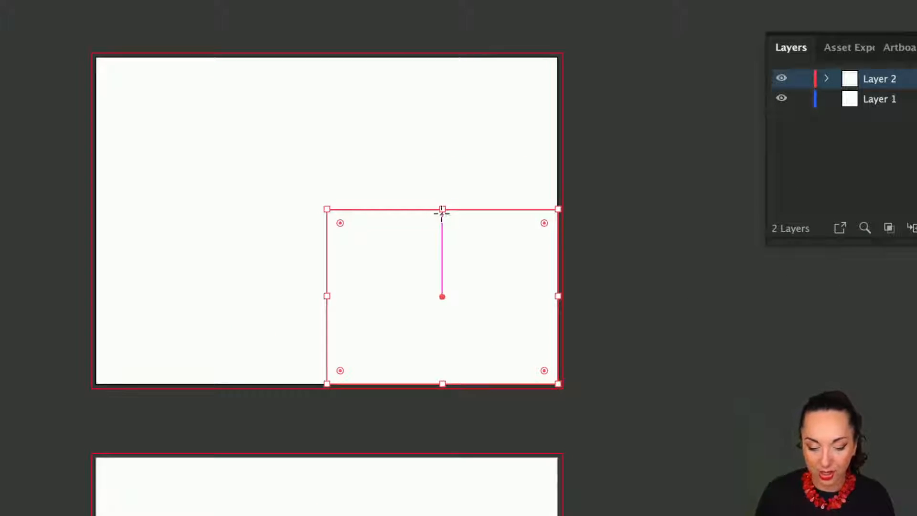
pyautogui.moveTo(442, 210); pyautogui.dragTo(444, 58)
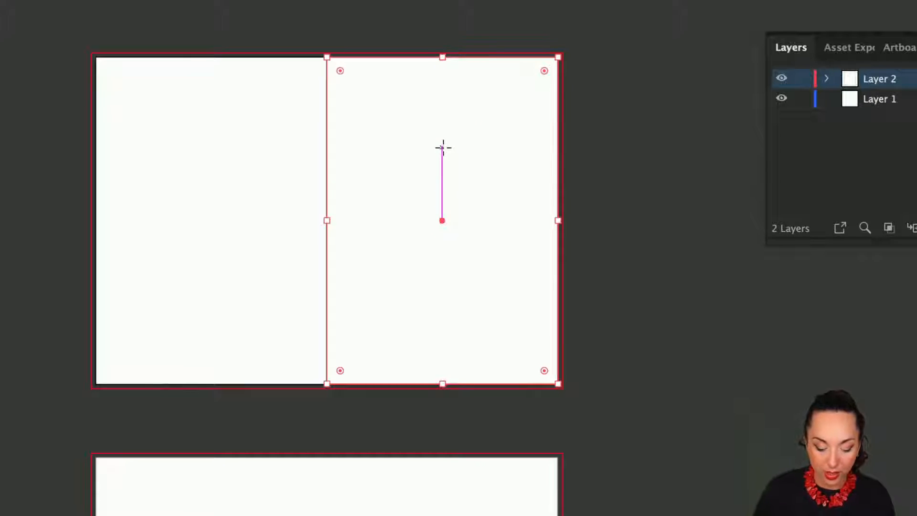
pyautogui.press('v')
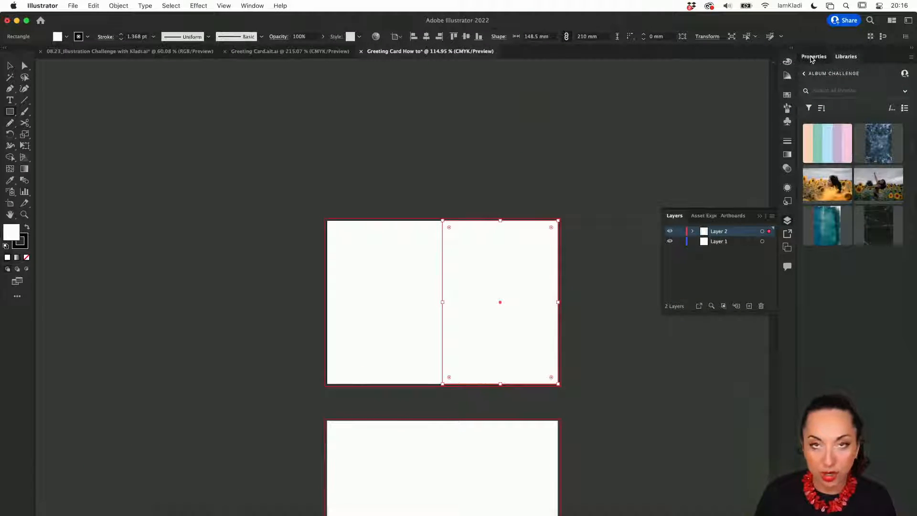
# Give the rectangle an 11 pt stroke aligned to the inside of its path.
pyautogui.click(813, 57)
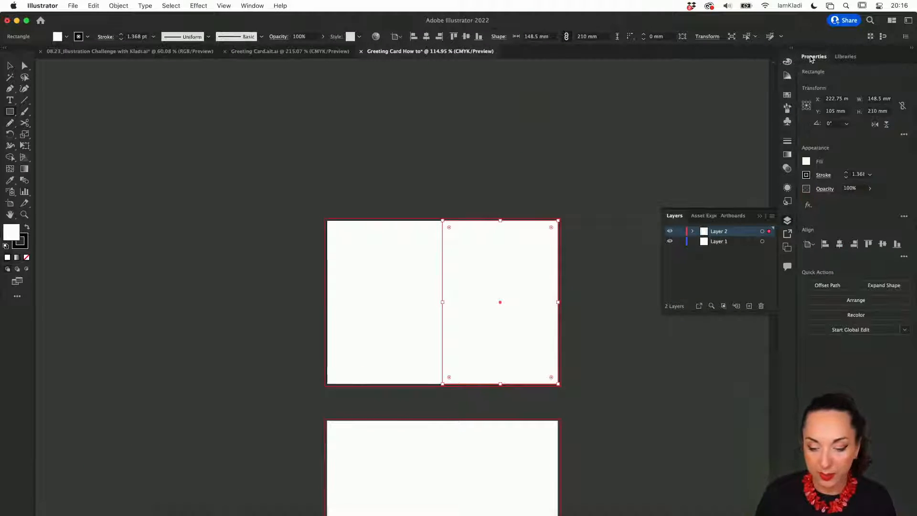
pyautogui.click(846, 172)
pyautogui.click(846, 172)
pyautogui.click(846, 173)
pyautogui.click(845, 172)
pyautogui.click(845, 172)
pyautogui.click(845, 173)
pyautogui.click(845, 172)
pyautogui.click(846, 173)
pyautogui.click(845, 172)
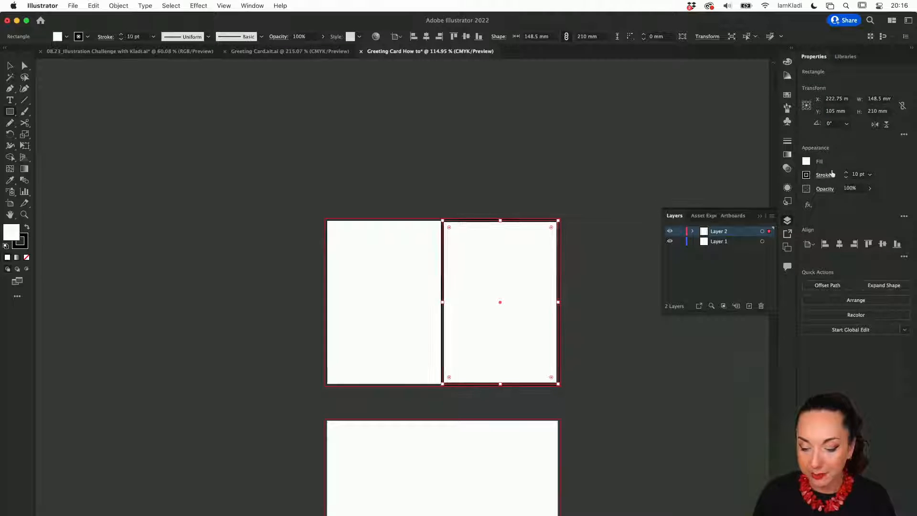
pyautogui.click(846, 173)
pyautogui.click(822, 175)
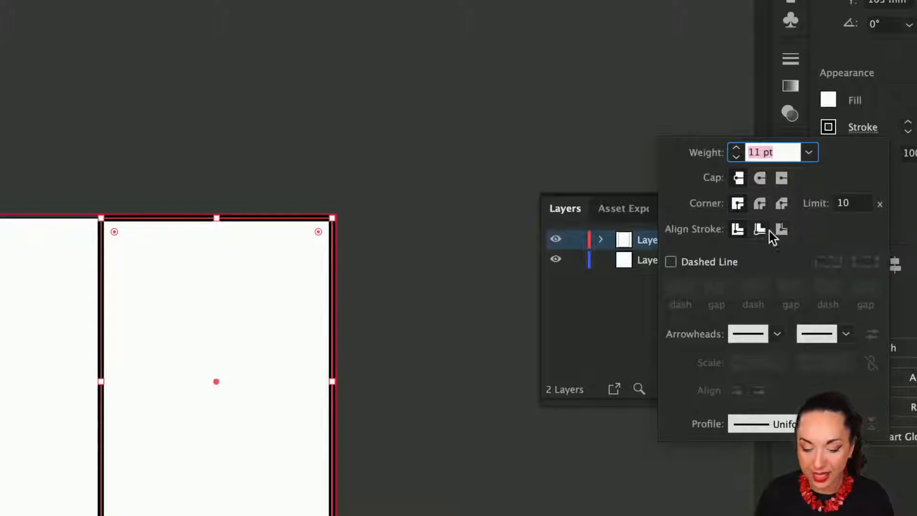
pyautogui.click(761, 231)
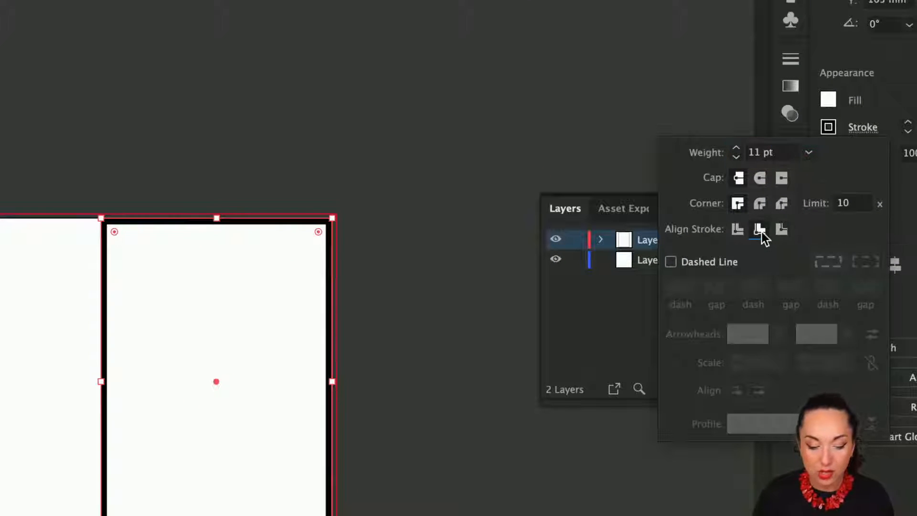
# Thicken the inside stroke of the right-half rectangle to 39 pt.
pyautogui.click(845, 119)
pyautogui.click(908, 120)
pyautogui.click(908, 120)
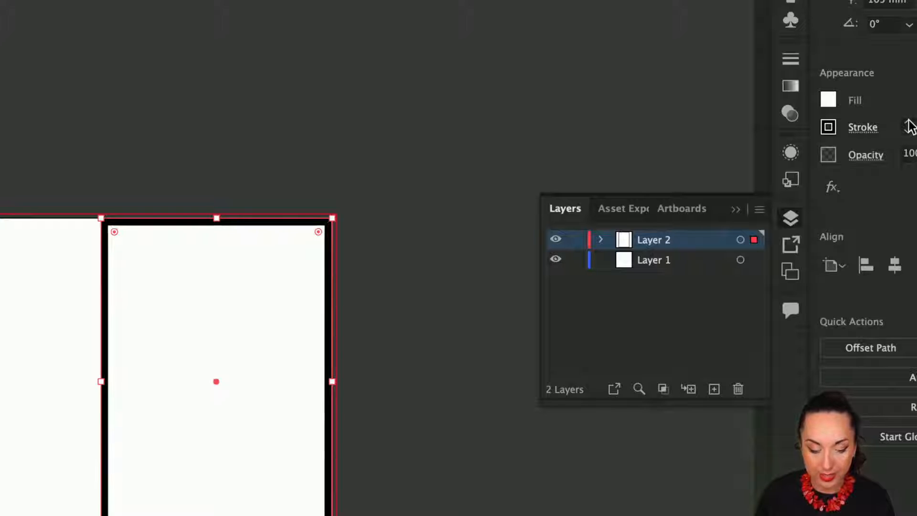
pyautogui.click(908, 122)
pyautogui.click(908, 122)
pyautogui.click(908, 122)
pyautogui.click(908, 122)
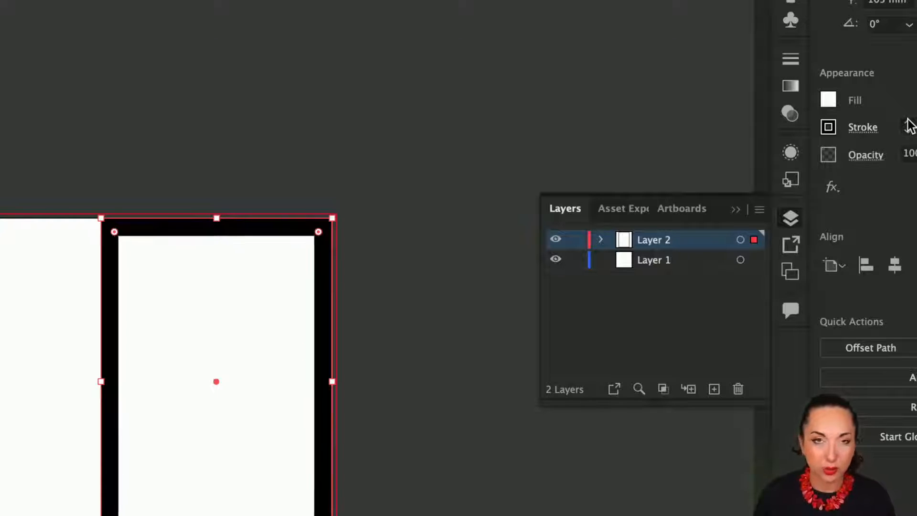
pyautogui.click(908, 122)
pyautogui.click(908, 121)
pyautogui.click(908, 124)
pyautogui.scroll(-5, 491, 280)
pyautogui.hscroll(-5, 491, 280)
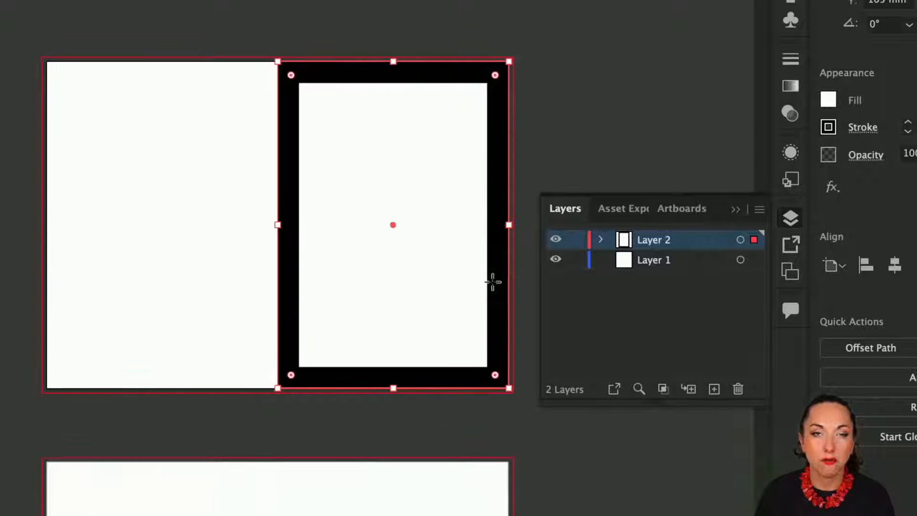
pyautogui.scroll(3, 492, 282)
pyautogui.scroll(-4, 492, 282)
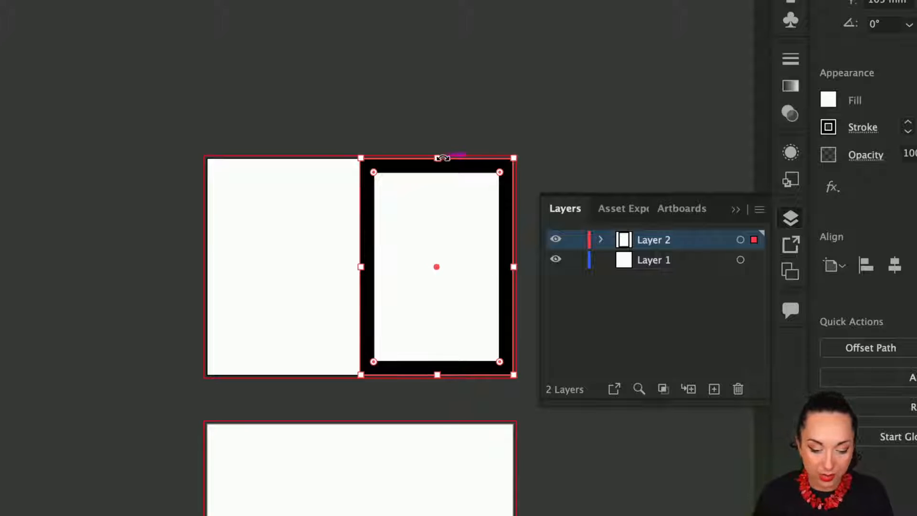
# Duplicate the rectangle onto the left half of the OUTER FACE artboard and set the copy's stroke to 100 pt.
pyautogui.moveTo(444, 169); pyautogui.dragTo(293, 176)
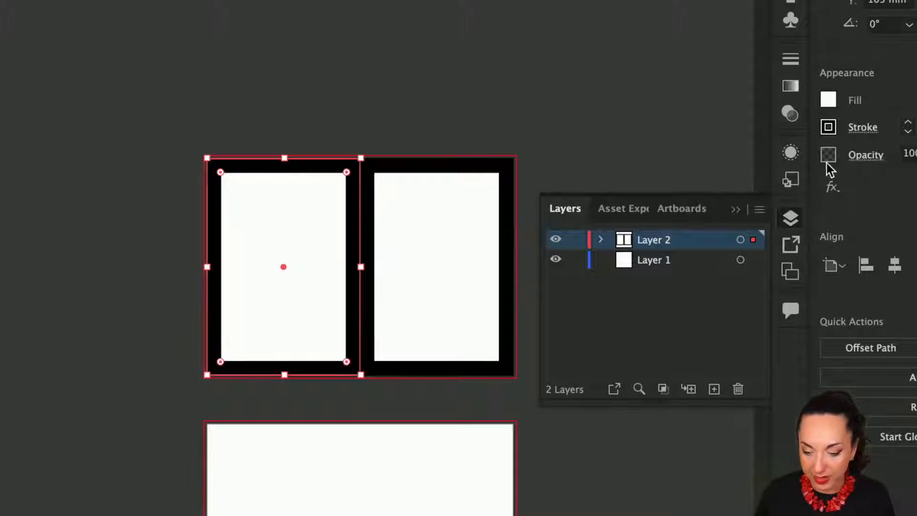
pyautogui.click(908, 123)
pyautogui.click(908, 124)
pyautogui.click(908, 123)
pyautogui.click(908, 123)
pyautogui.click(907, 123)
pyautogui.click(907, 123)
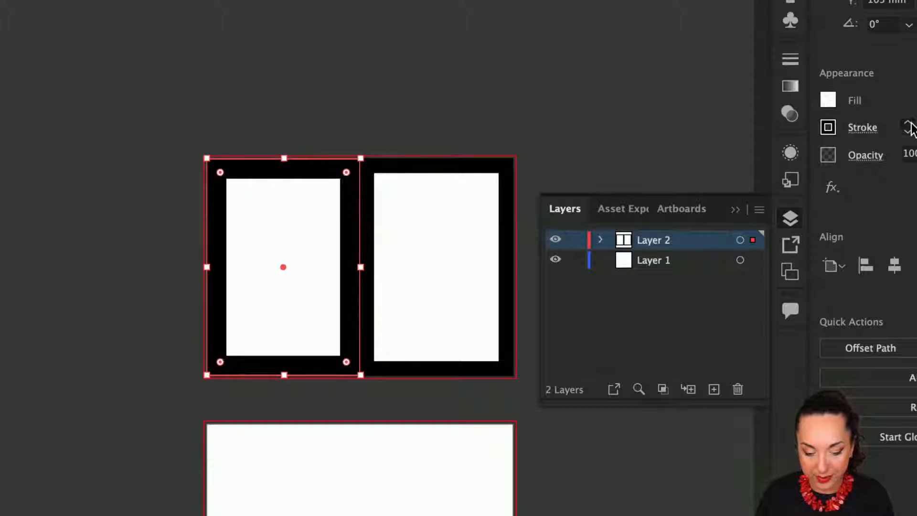
pyautogui.click(908, 123)
pyautogui.click(908, 123)
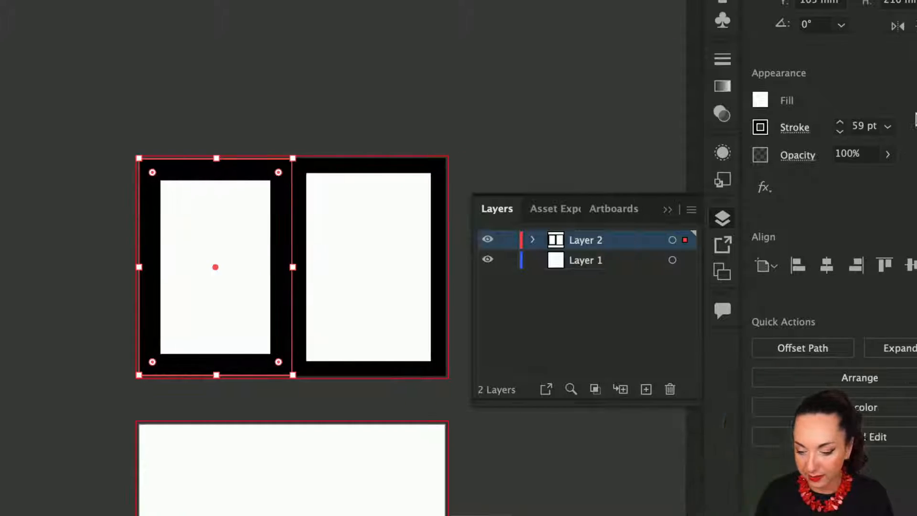
pyautogui.click(858, 127)
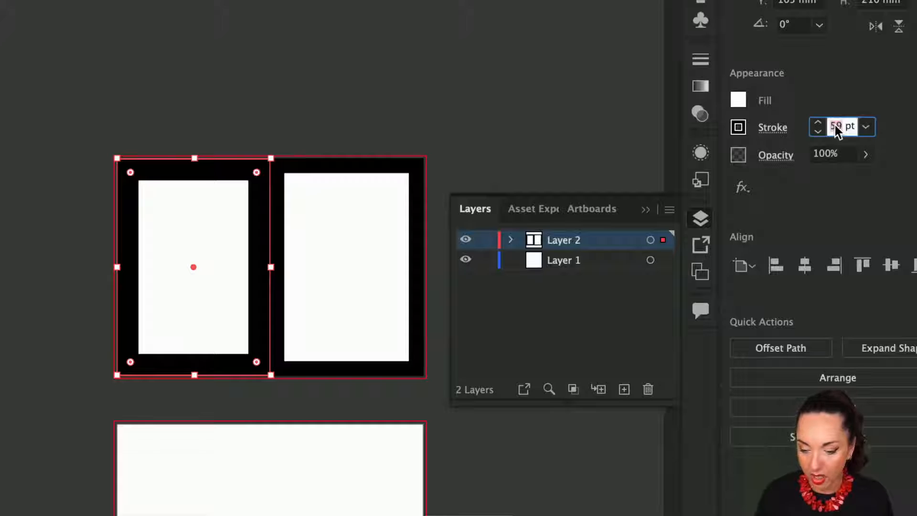
pyautogui.write('100 p')
pyautogui.press('Return')
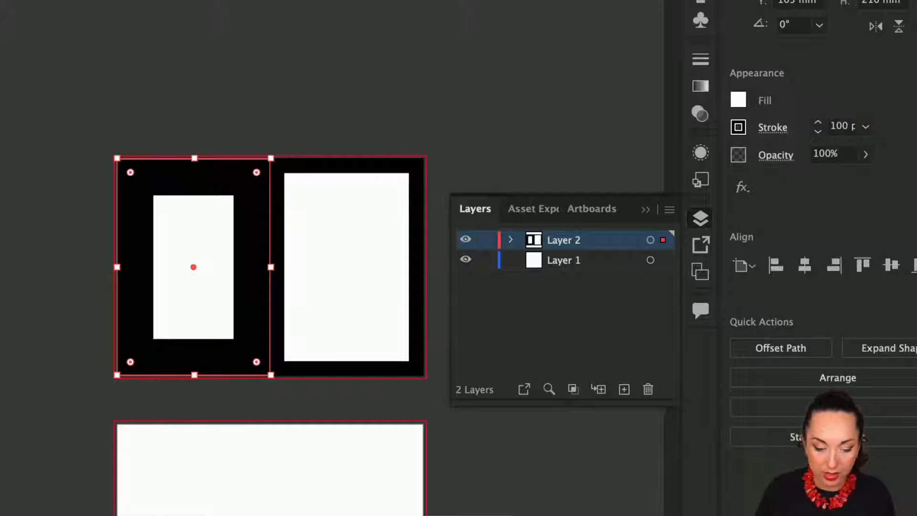
# Select both OUTER FACE rectangles and change their stroke colour to the magenta swatch.
pyautogui.click(435, 154)
pyautogui.click(280, 237)
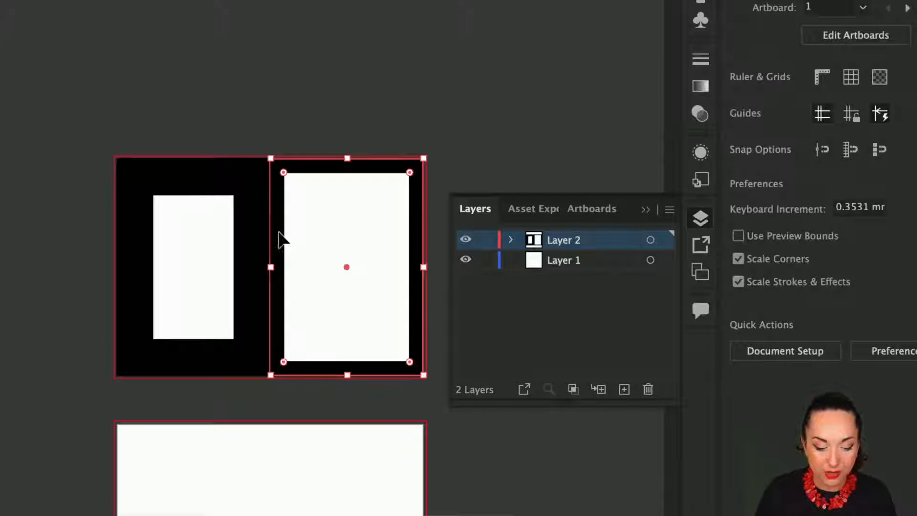
pyautogui.keyDown('shift'); pyautogui.click(261, 239); pyautogui.keyUp('shift')
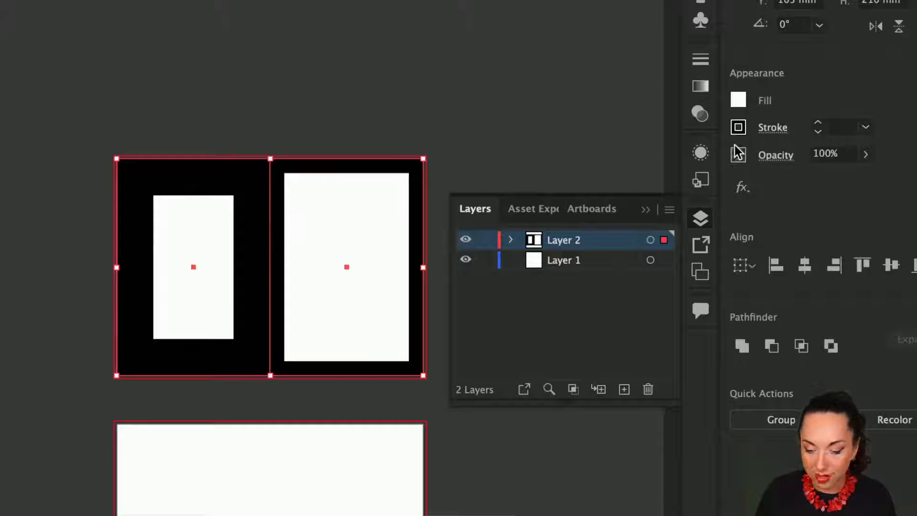
pyautogui.click(739, 128)
pyautogui.click(651, 196)
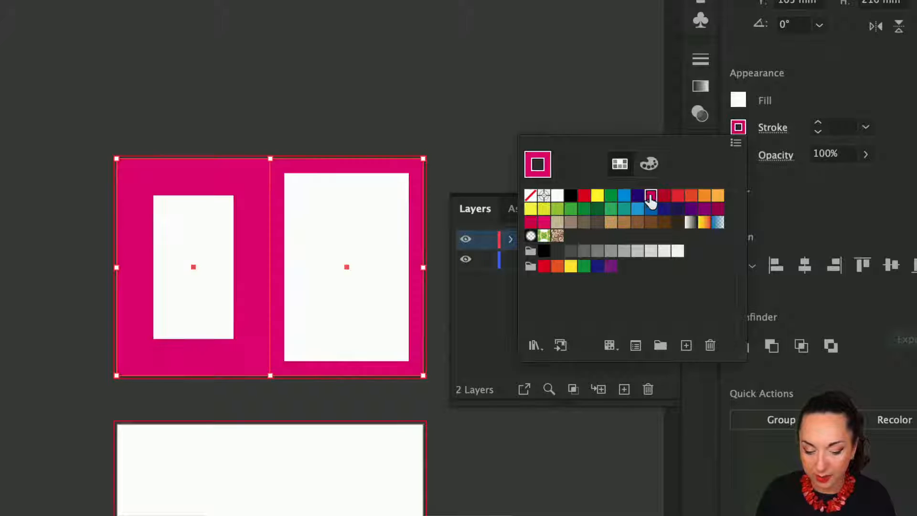
pyautogui.click(549, 111)
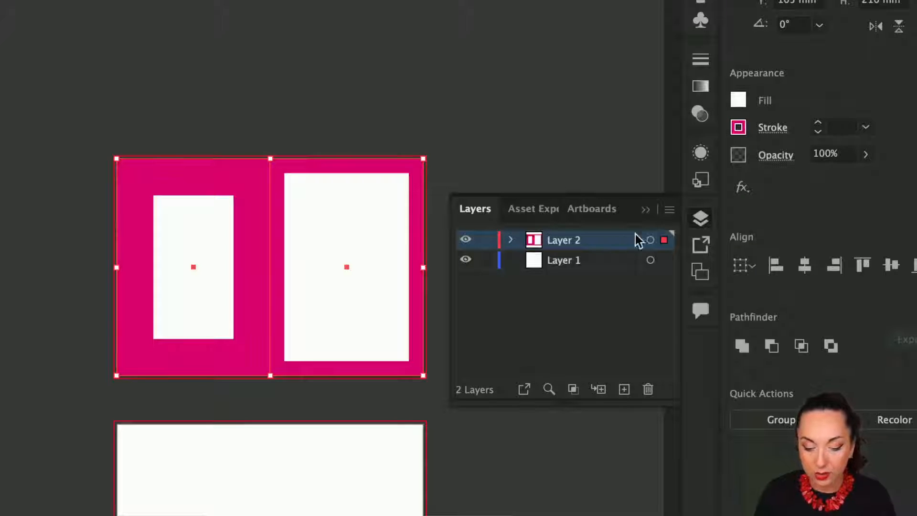
# Convert Layer 2, which holds the magenta frames, into a template layer.
pyautogui.click(669, 210)
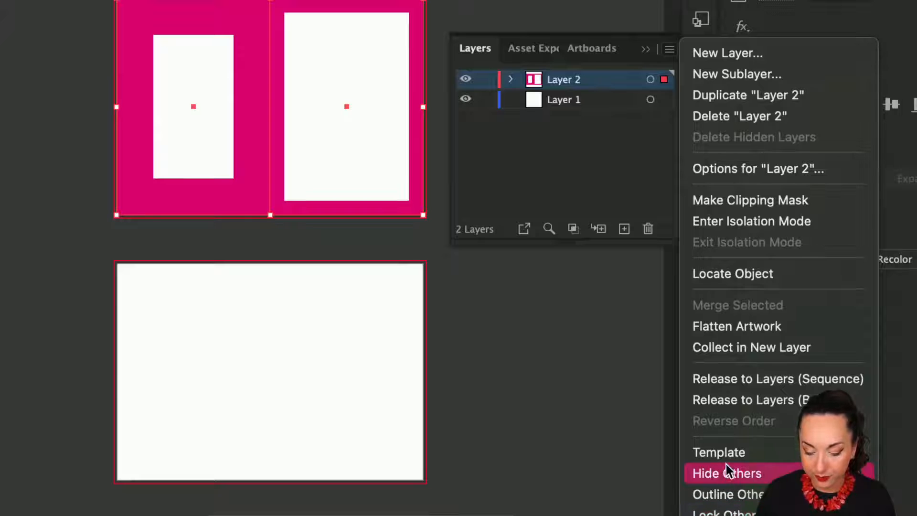
pyautogui.click(719, 452)
pyautogui.scroll(5, 535, 358)
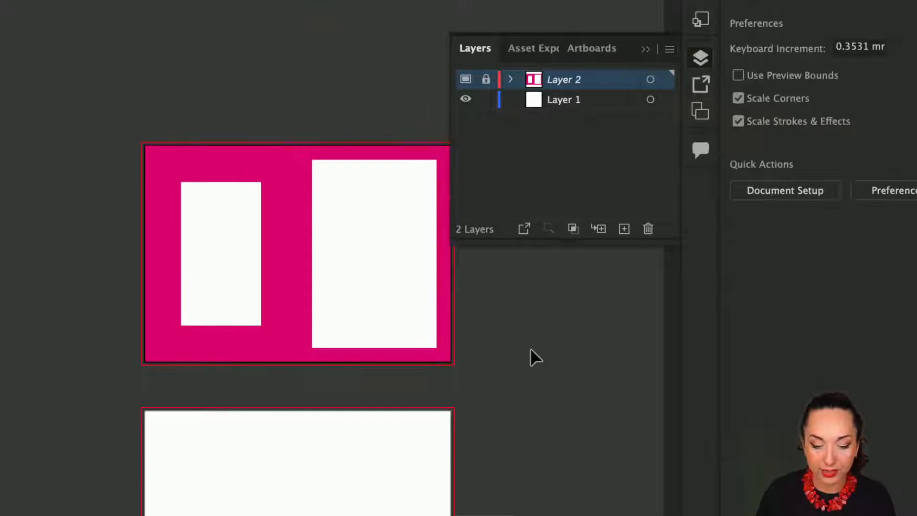
pyautogui.scroll(2, 535, 358)
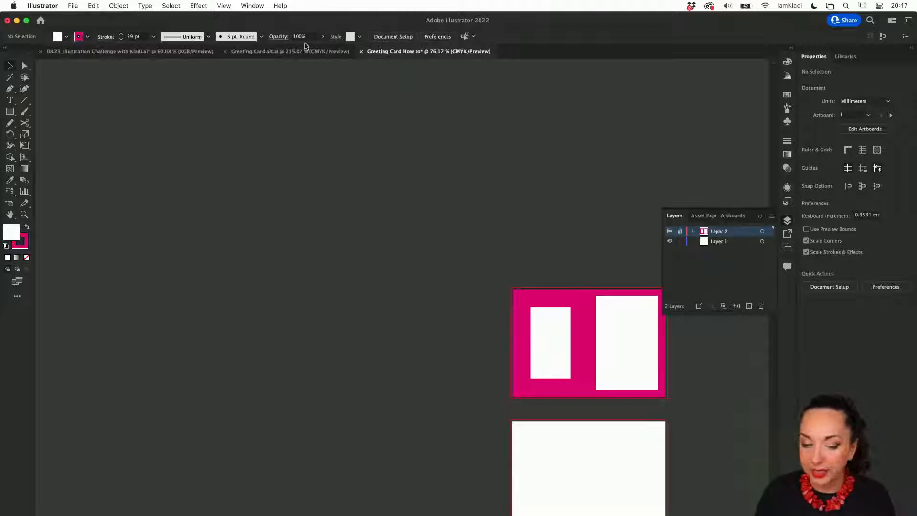
# Switch to the Greeting Card.ait.ai document, hide its To Hide layer and zoom in on the first artboard's right bleed area.
pyautogui.click(282, 51)
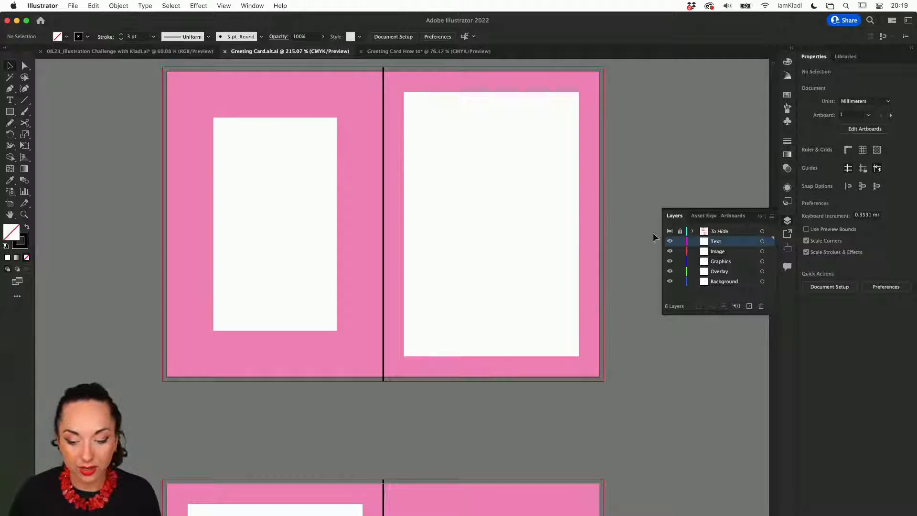
pyautogui.click(669, 231)
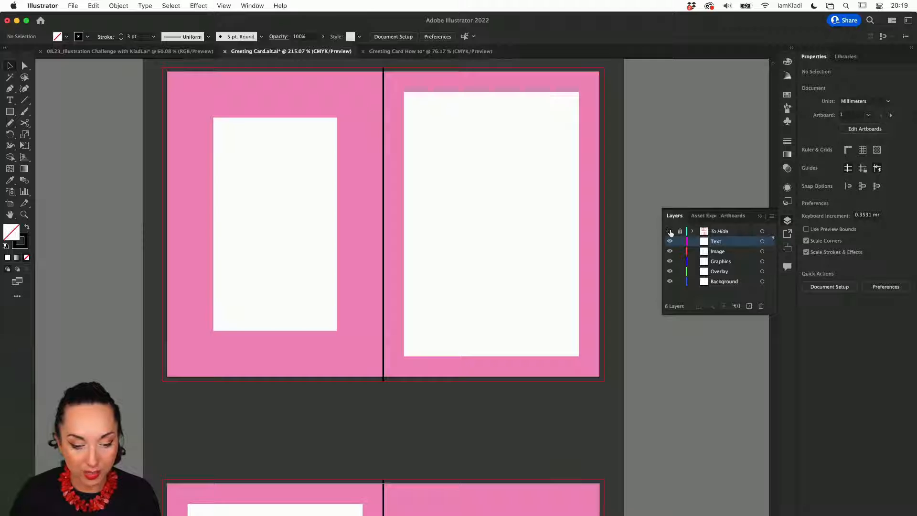
pyautogui.scroll(3, 611, 216)
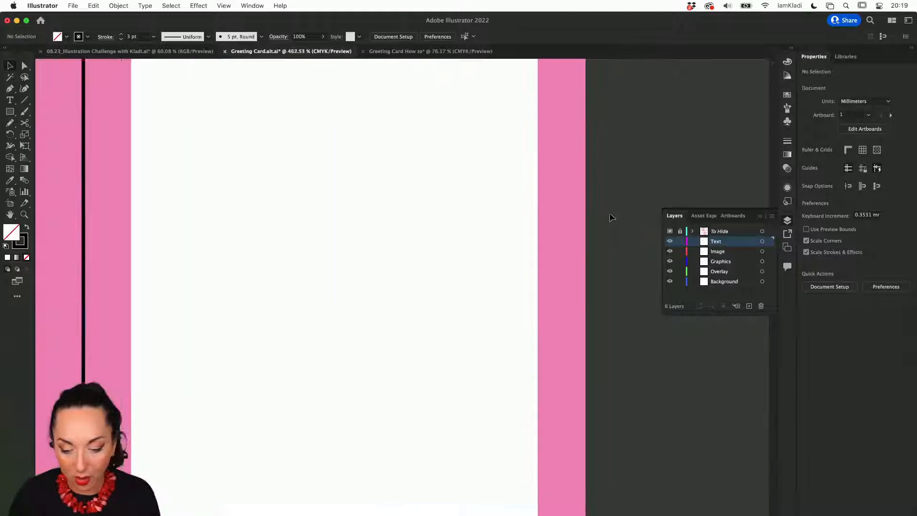
pyautogui.scroll(5, 607, 219)
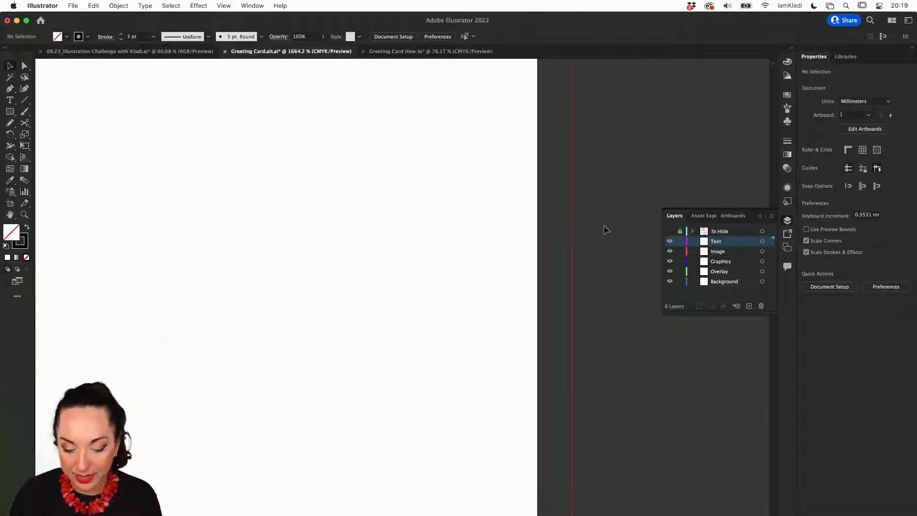
# Draw a rectangle about 3.2 × 6.4 mm across the right bleed area and give it a yellow fill without stroke.
pyautogui.press('m')
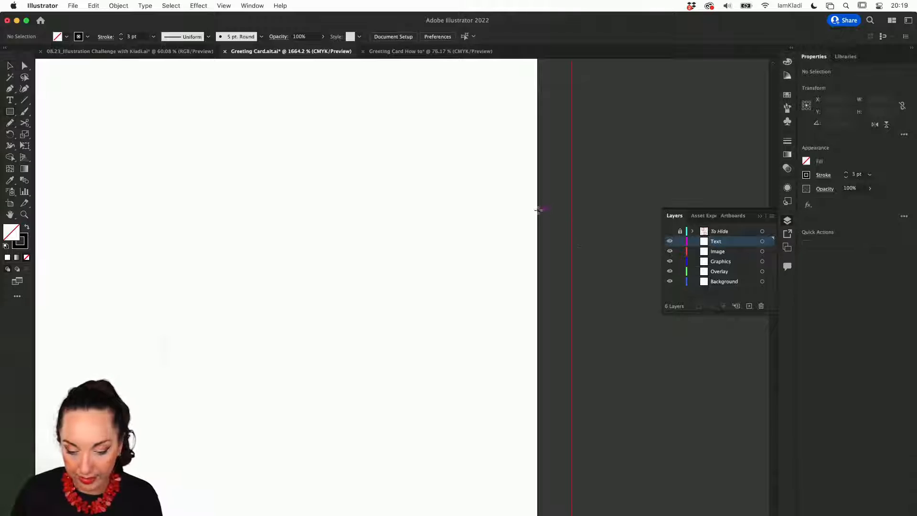
pyautogui.moveTo(538, 210); pyautogui.dragTo(574, 281)
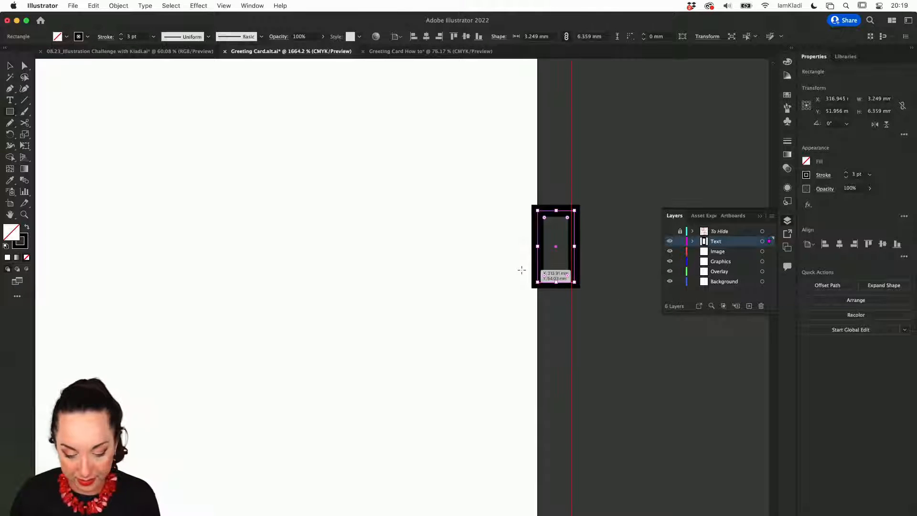
pyautogui.hotkey('shift', 'x')
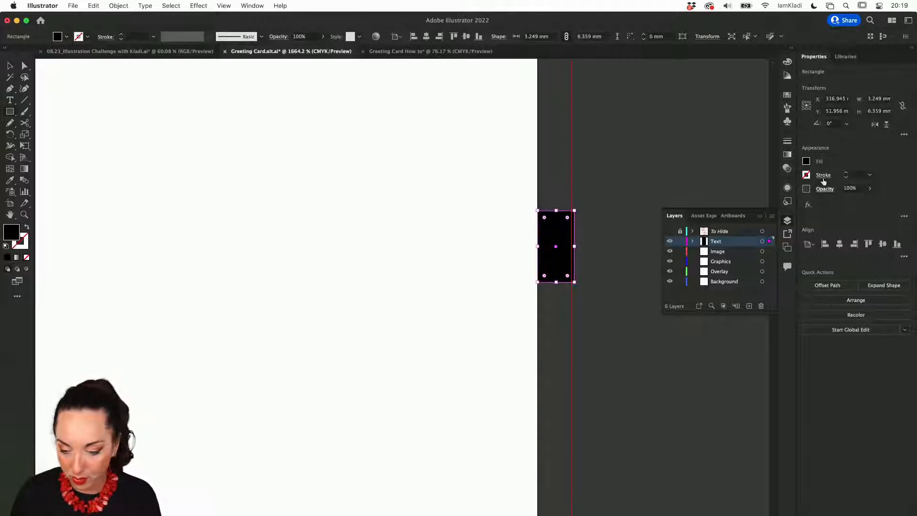
pyautogui.click(806, 162)
pyautogui.click(772, 198)
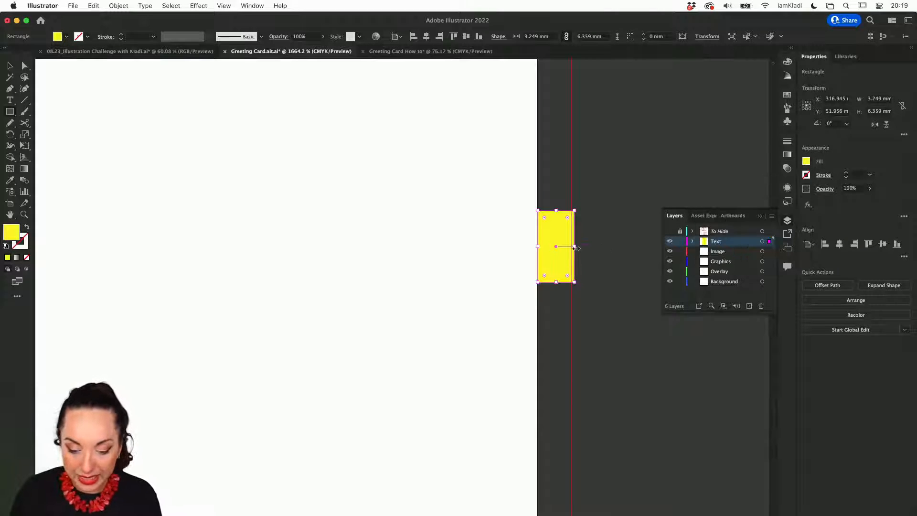
# Resize the yellow rectangle to 3 × 216 mm so it fills the right bleed strip along the artboard's full height.
pyautogui.moveTo(574, 246); pyautogui.dragTo(571, 247)
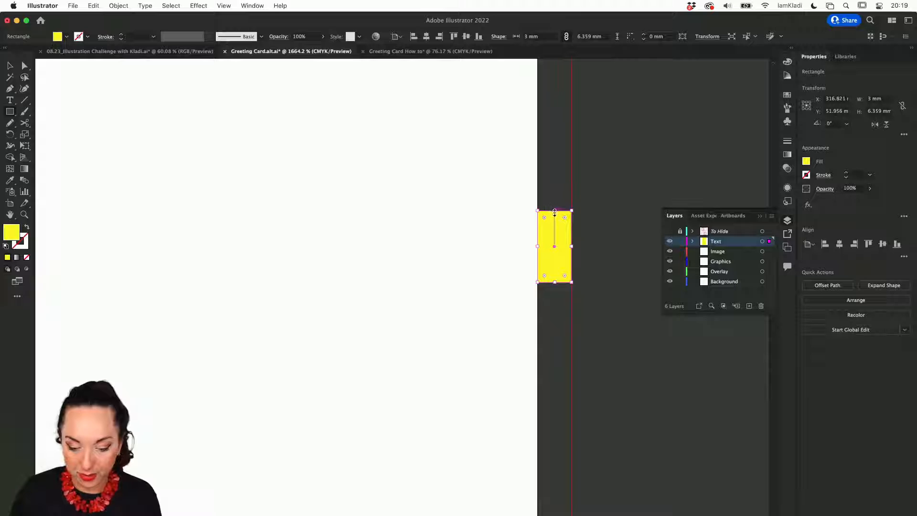
pyautogui.moveTo(555, 211); pyautogui.dragTo(555, 93)
pyautogui.scroll(-2, 573, 374)
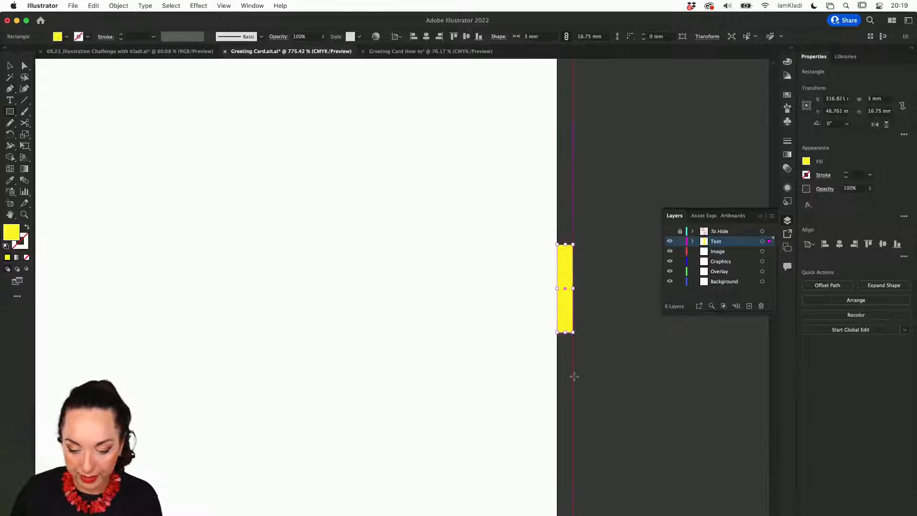
pyautogui.scroll(-2, 568, 273)
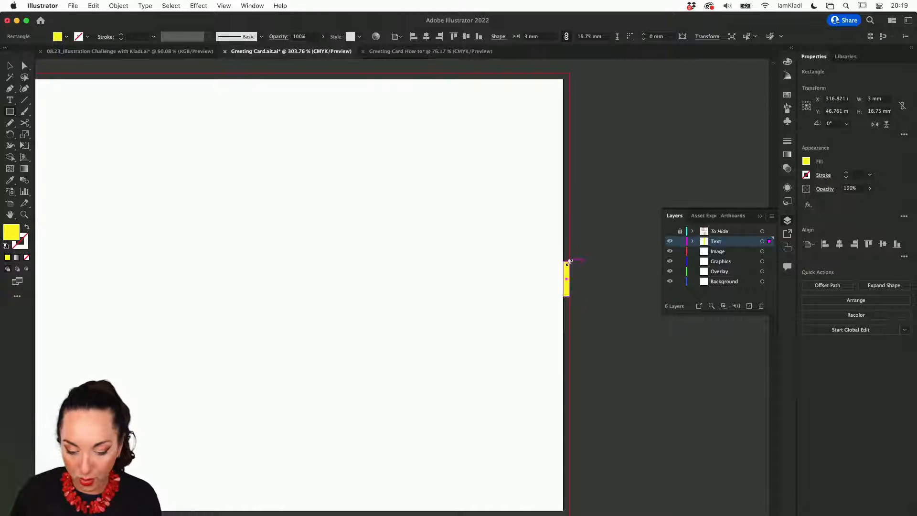
pyautogui.moveTo(567, 261); pyautogui.dragTo(563, 73)
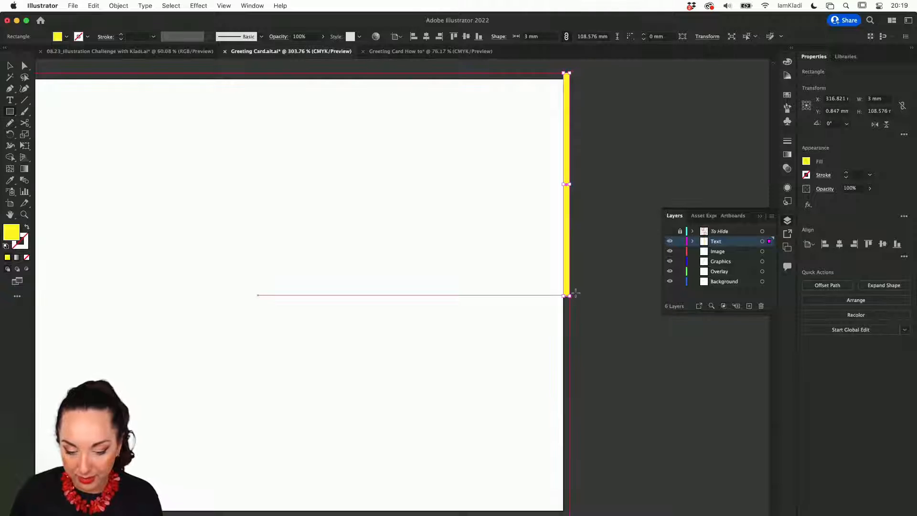
pyautogui.moveTo(571, 297); pyautogui.dragTo(569, 488)
pyautogui.scroll(-3, 569, 488)
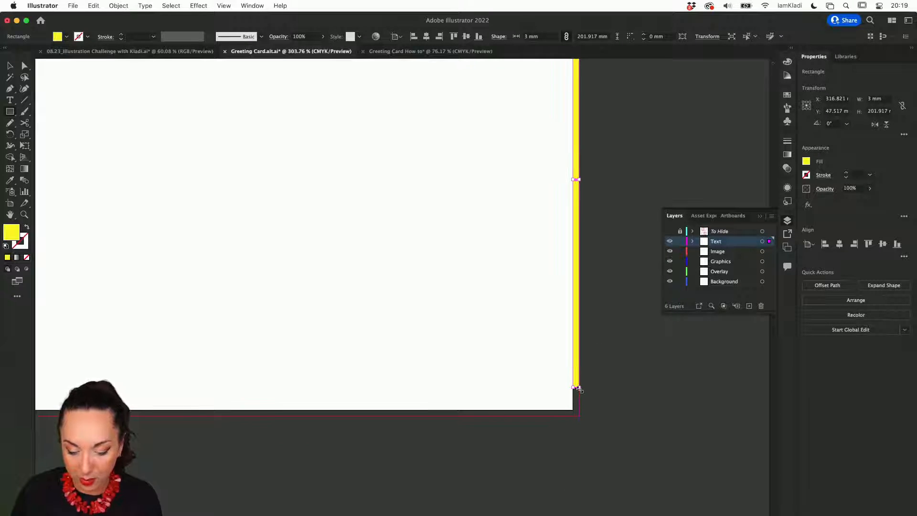
pyautogui.moveTo(577, 388); pyautogui.dragTo(580, 415)
pyautogui.click(604, 383)
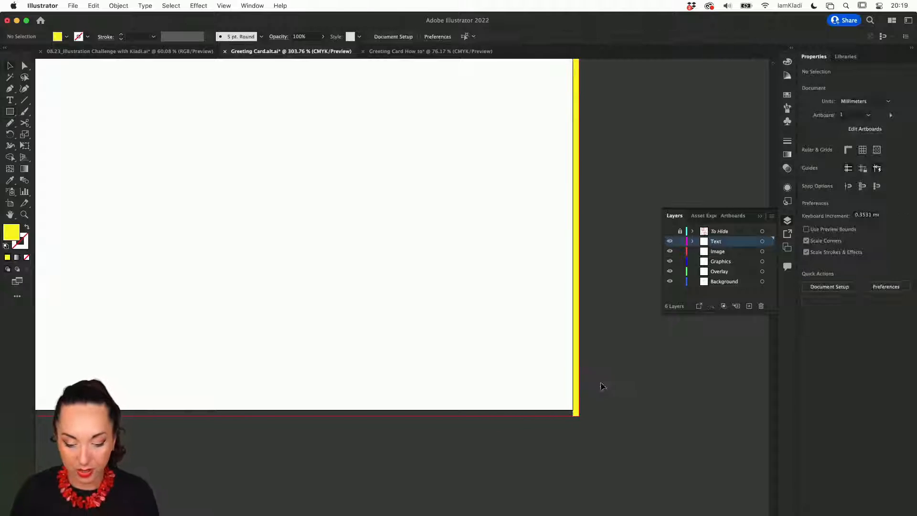
# Delete the yellow strip from the right bleed area.
pyautogui.click(577, 371)
pyautogui.press('Delete')
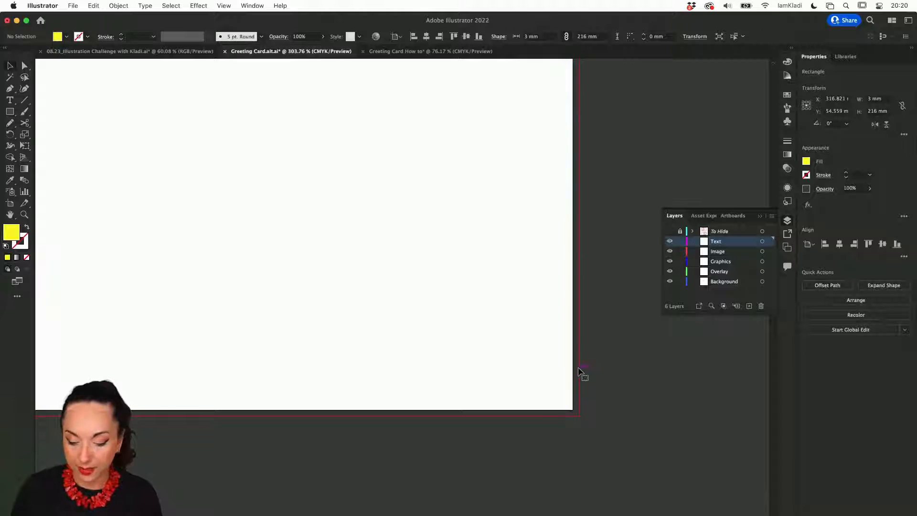
pyautogui.press('super+0')
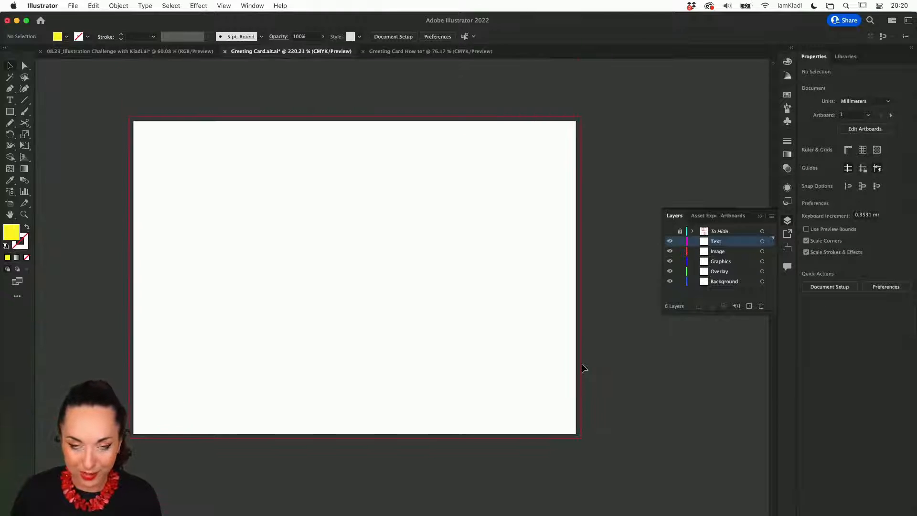
# Show the To Hide layer to review the card layout against the bleed, and hide it again.
pyautogui.click(668, 231)
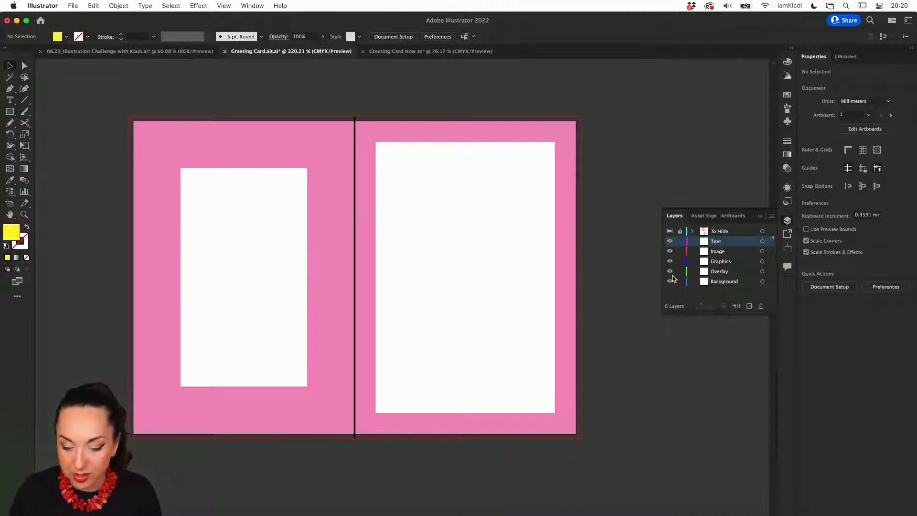
pyautogui.click(670, 232)
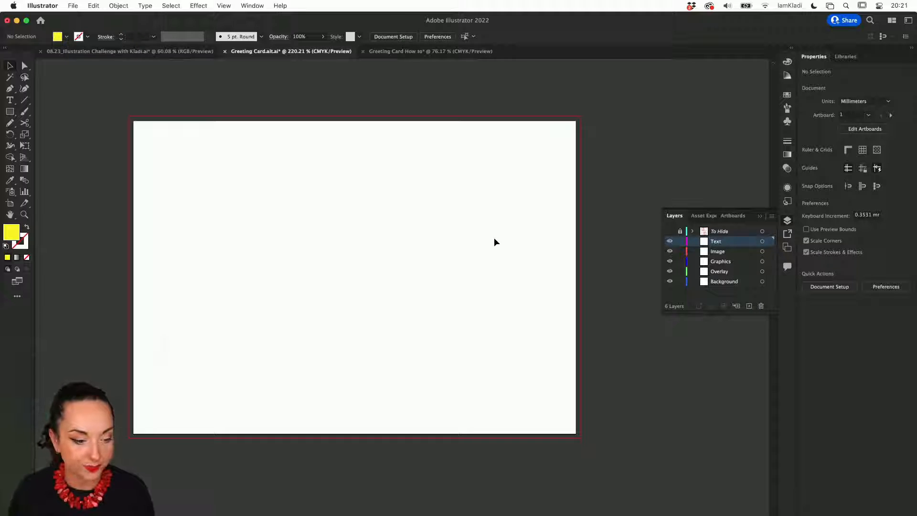
pyautogui.scroll(3, 494, 239)
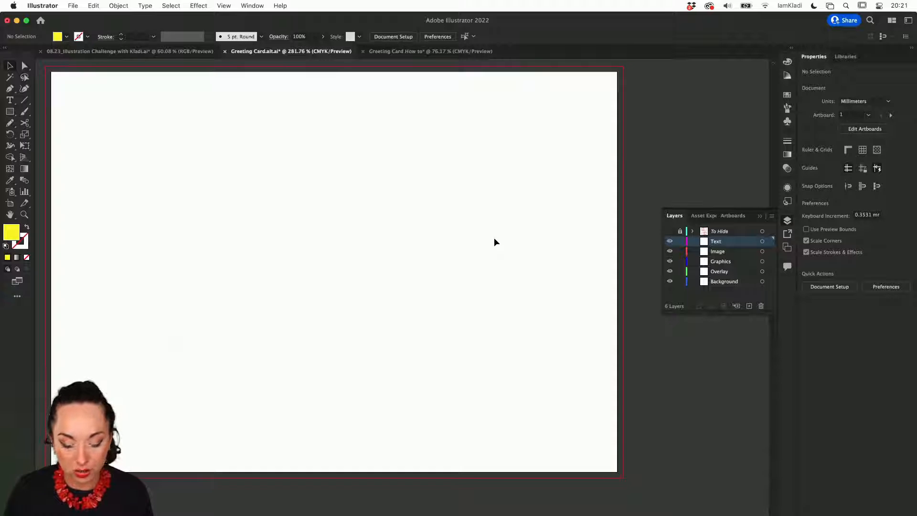
pyautogui.hscroll(2, 494, 237)
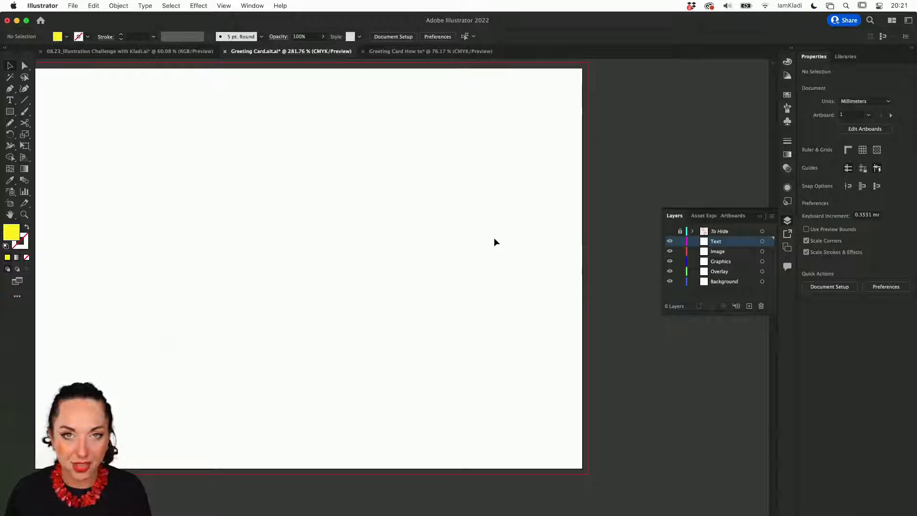
pyautogui.hscroll(-2, 493, 242)
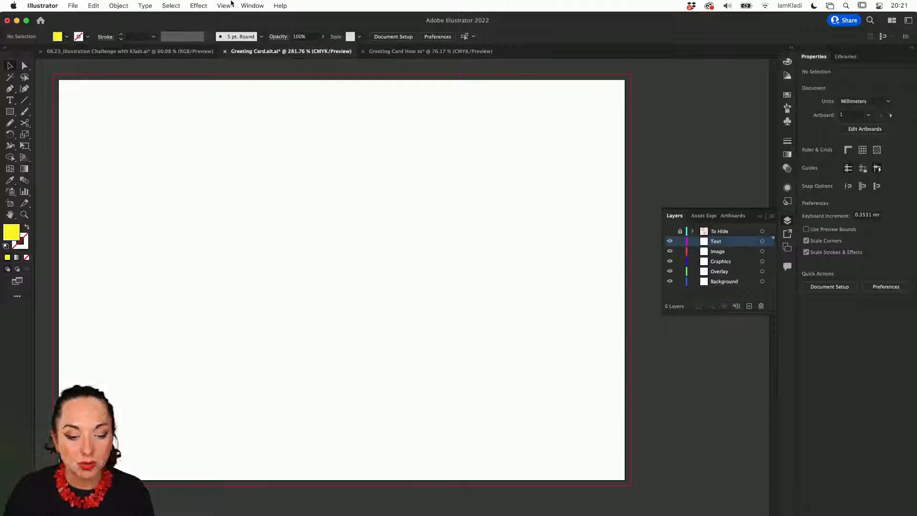
# Open the Swatches panel, undock it over the canvas and enlarge it to show all its swatches.
pyautogui.click(249, 5)
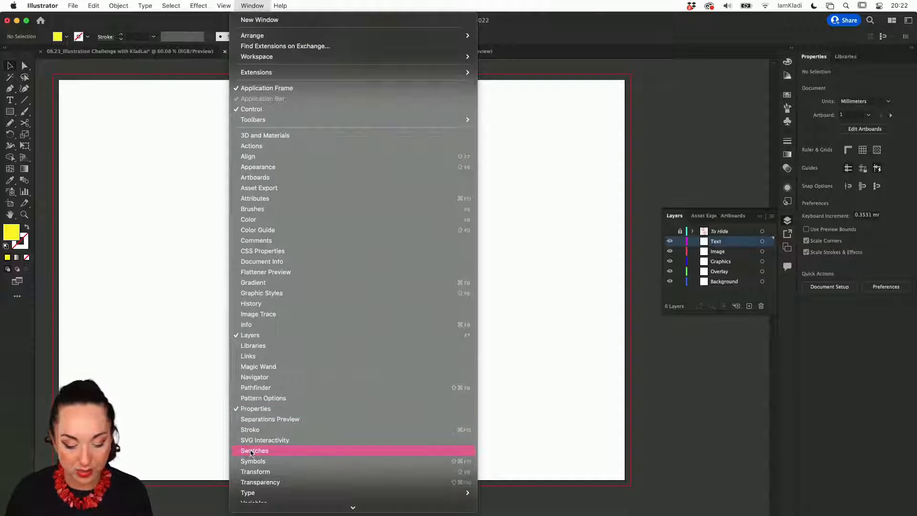
pyautogui.click(253, 450)
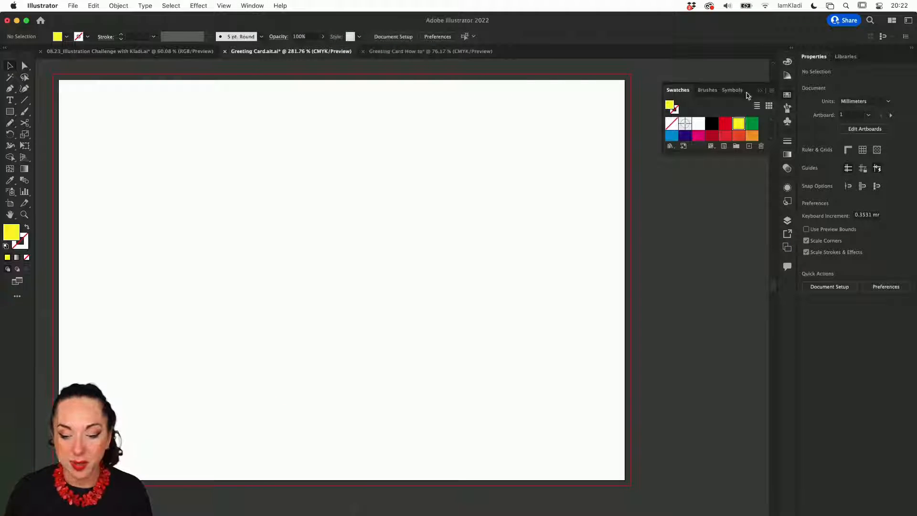
pyautogui.moveTo(680, 91); pyautogui.dragTo(528, 81)
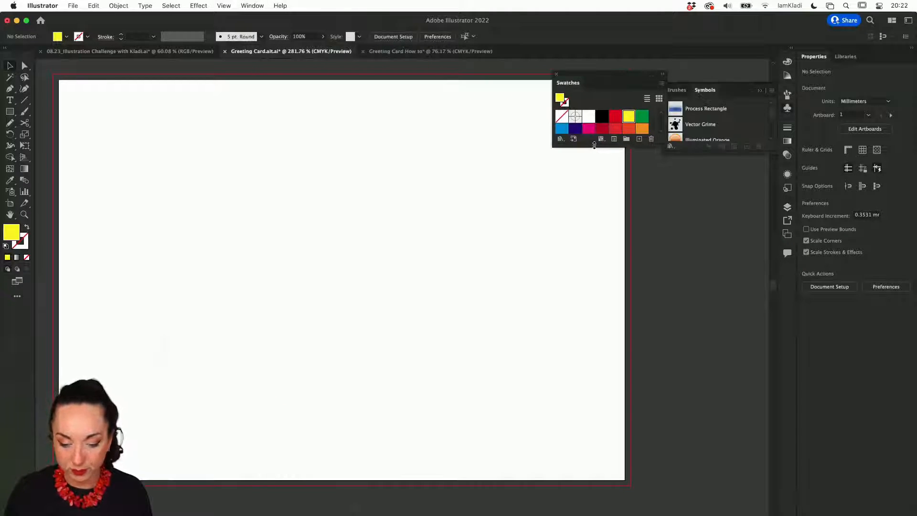
pyautogui.moveTo(596, 150); pyautogui.dragTo(600, 255)
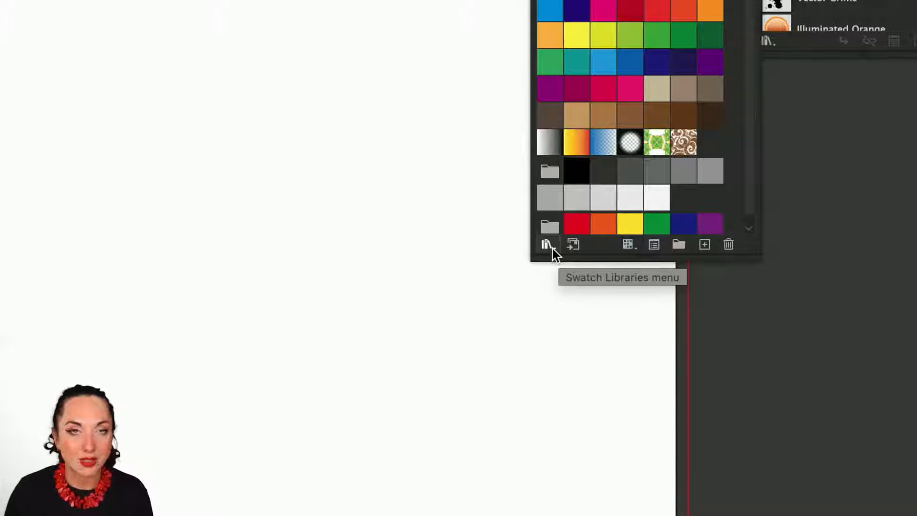
# Open the Basic Graphics_Textures pattern library, enlarge its panel and choose Large Thumbnail View.
pyautogui.click(546, 245)
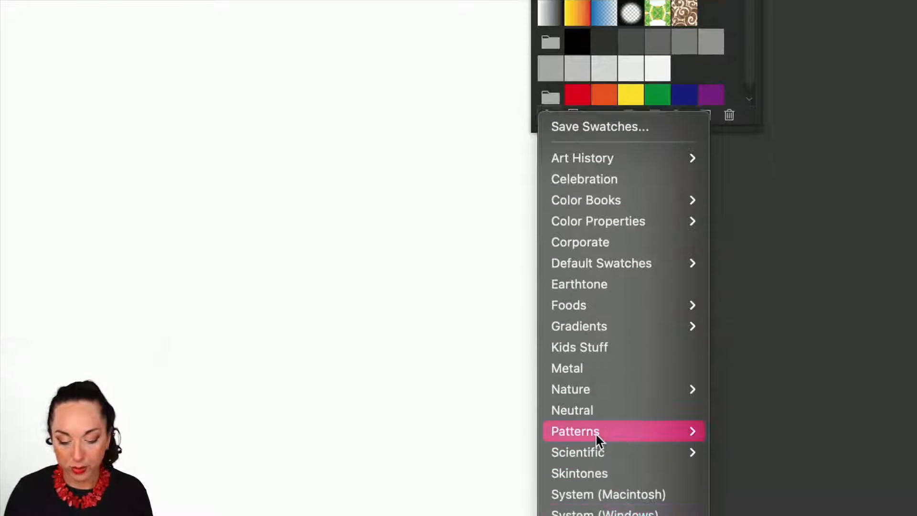
pyautogui.moveTo(595, 434)
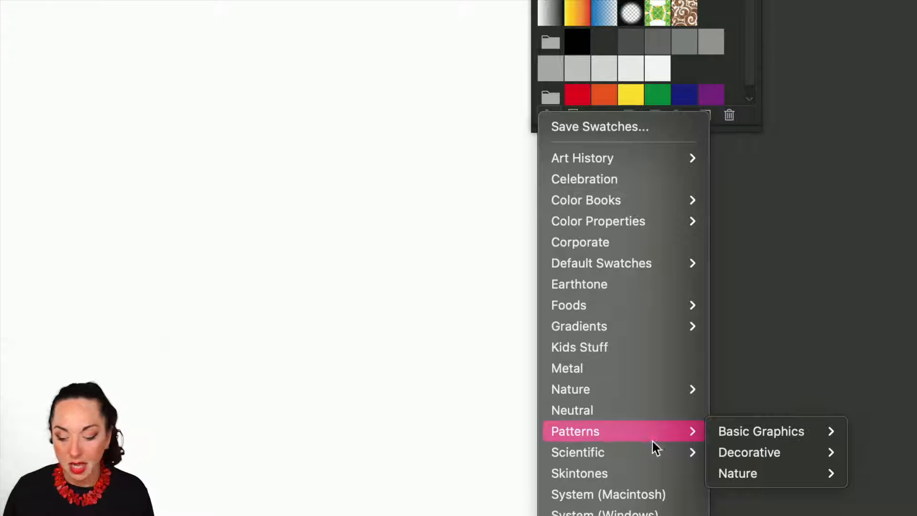
pyautogui.moveTo(731, 436)
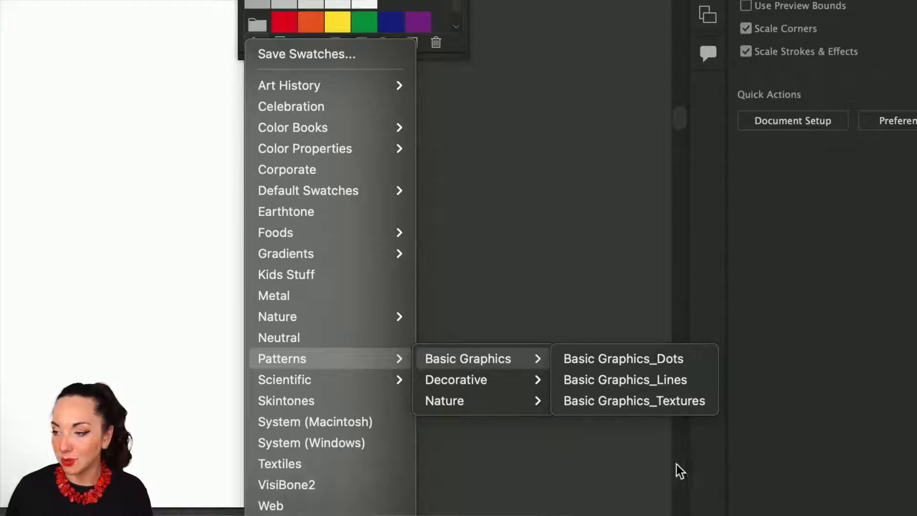
pyautogui.click(687, 406)
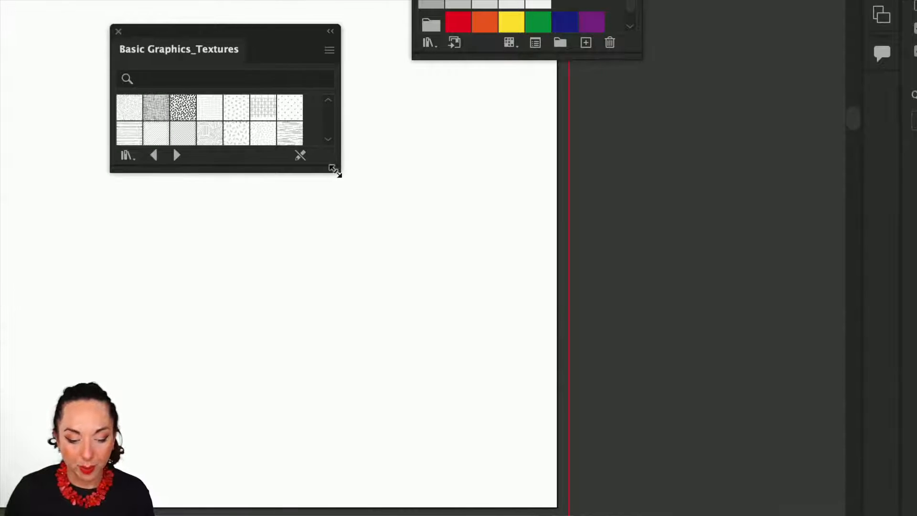
pyautogui.moveTo(335, 170); pyautogui.dragTo(484, 316)
pyautogui.click(474, 50)
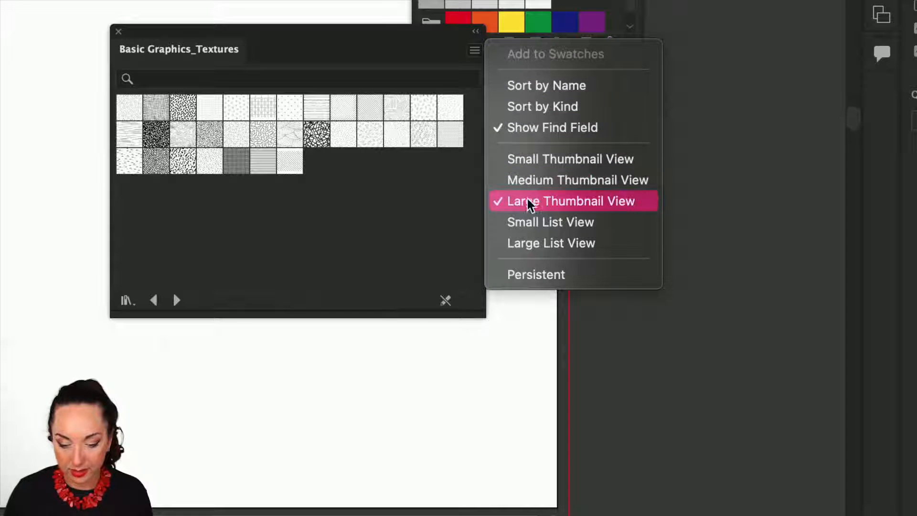
pyautogui.click(499, 200)
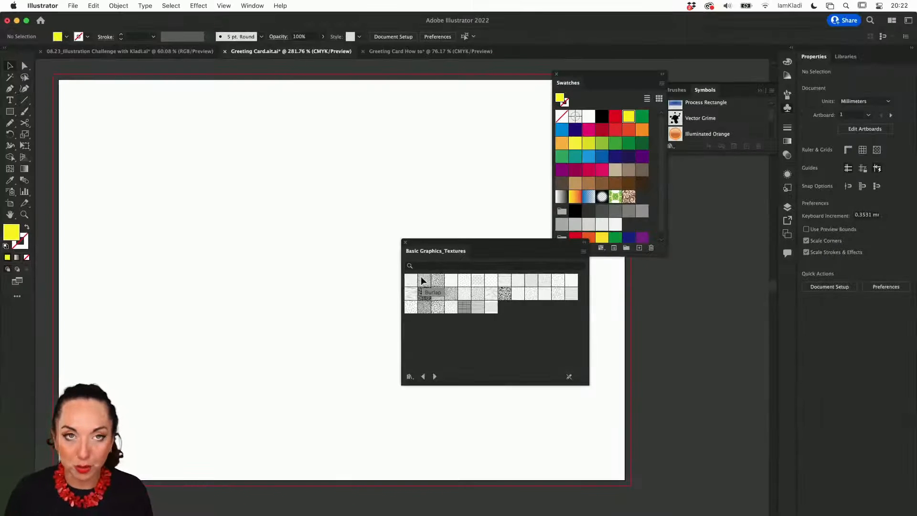
# Draw a yellow rectangle about 149.4 × 216 mm over the artboard's right half, extending to the outer bleed edges.
pyautogui.click(9, 111)
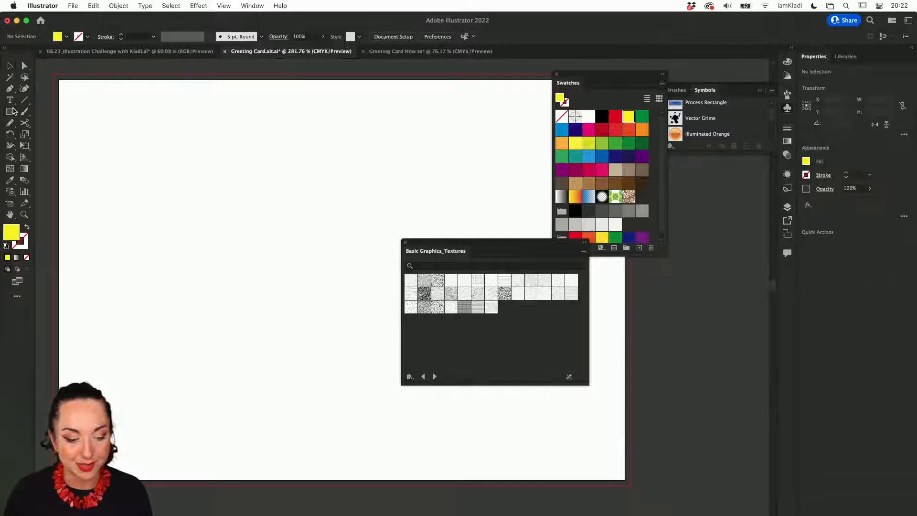
pyautogui.moveTo(346, 74); pyautogui.dragTo(629, 485)
pyautogui.scroll(5, 627, 485)
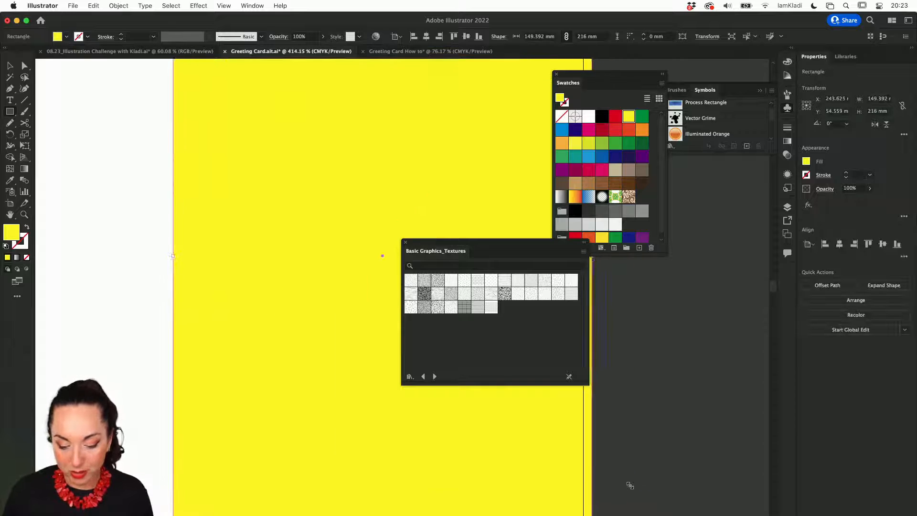
pyautogui.scroll(5, 587, 462)
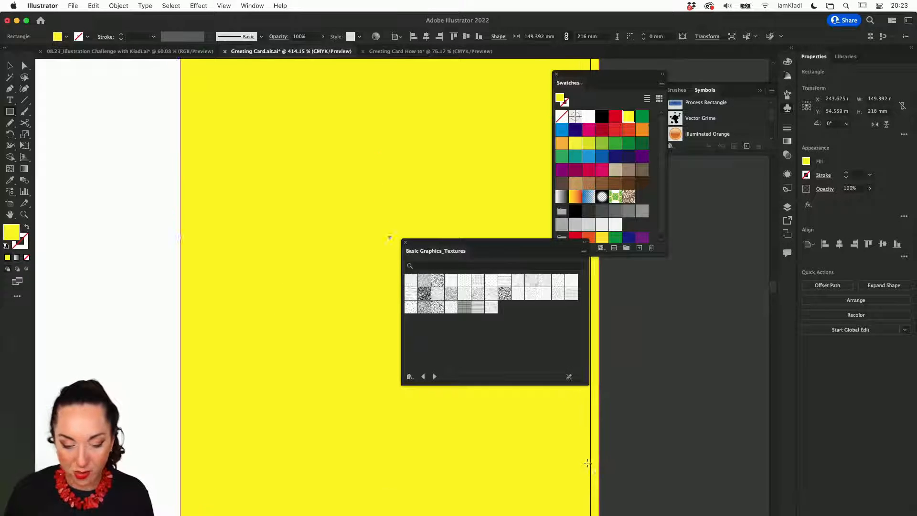
pyautogui.scroll(2, 588, 462)
pyautogui.scroll(-2, 587, 463)
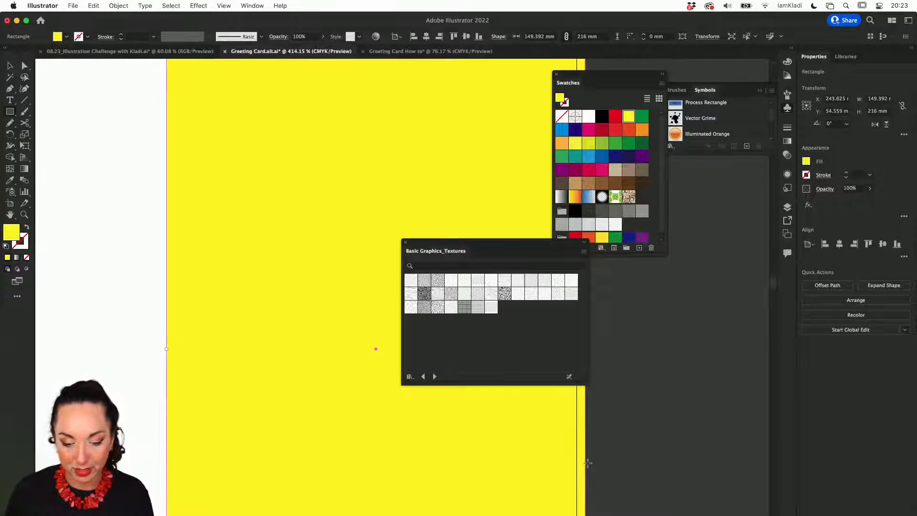
pyautogui.scroll(1, 551, 480)
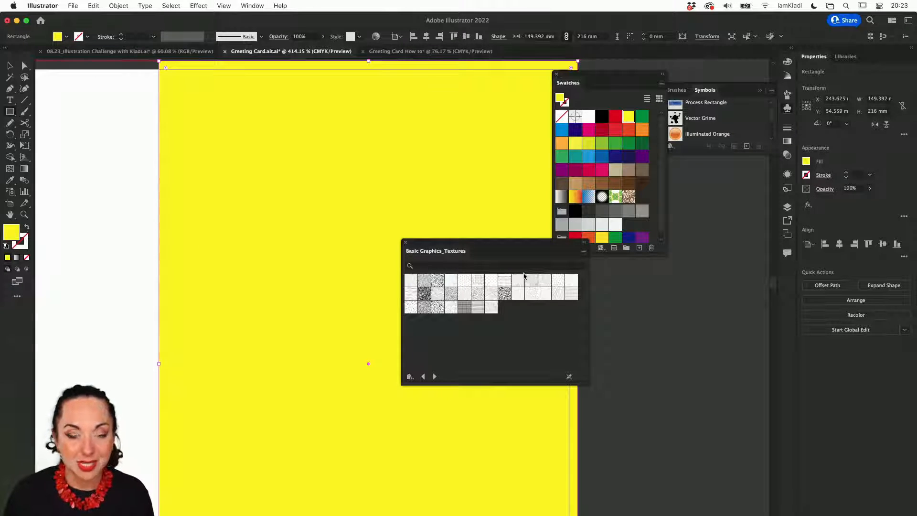
# Apply a line-texture swatch from Basic Graphics_Textures to the rectangle's stroke.
pyautogui.press('x')
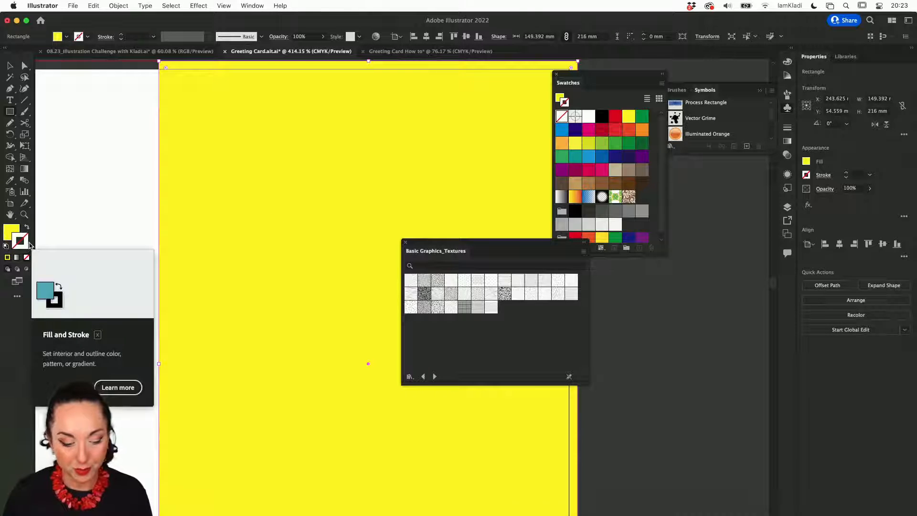
pyautogui.click(435, 290)
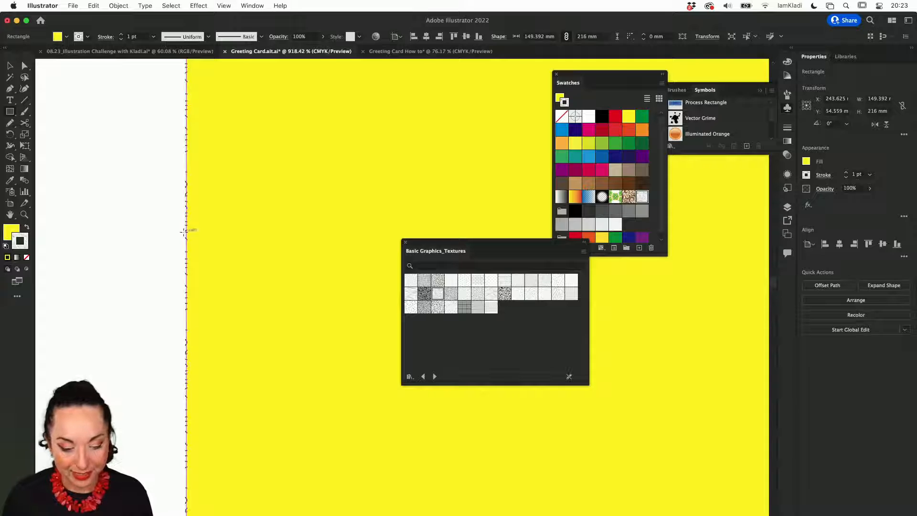
pyautogui.scroll(-5, 185, 221)
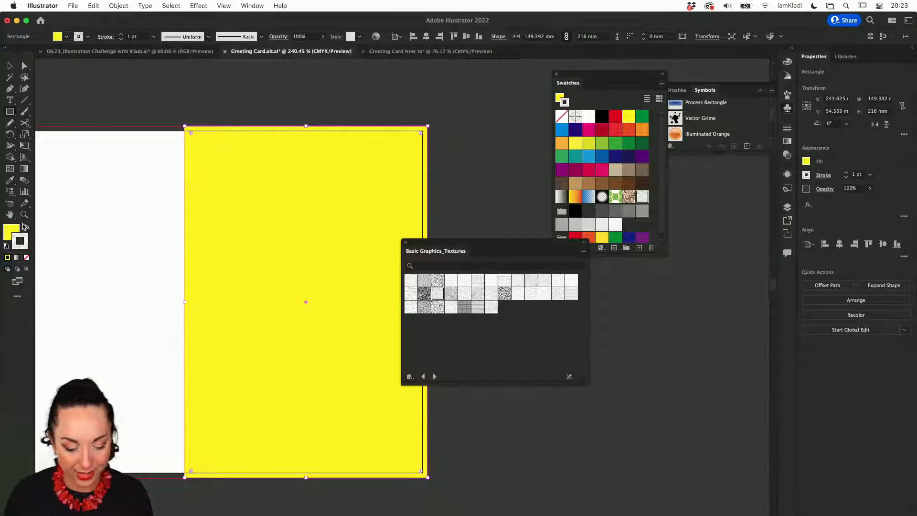
pyautogui.scroll(3, 218, 243)
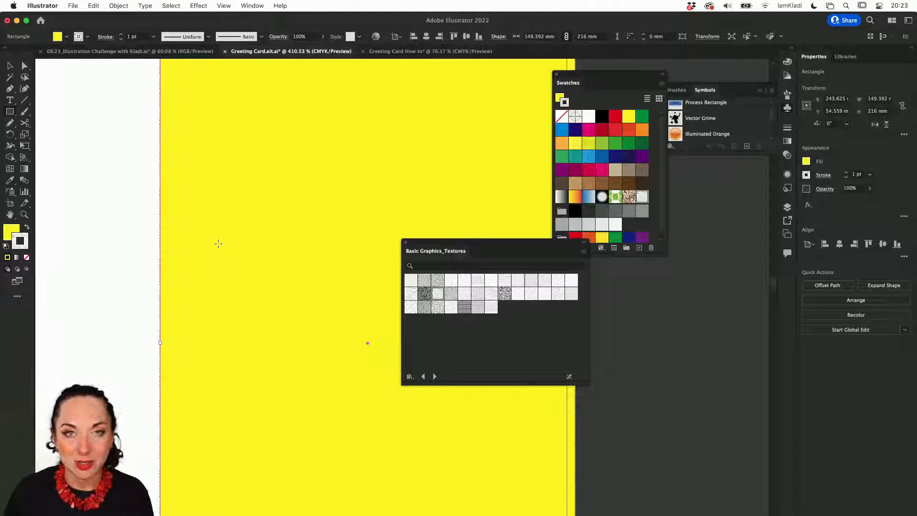
# Swap the rectangle's fill and stroke so the texture pattern becomes the fill, toggling the swap back and forth to compare.
pyautogui.press('super+shift+z')
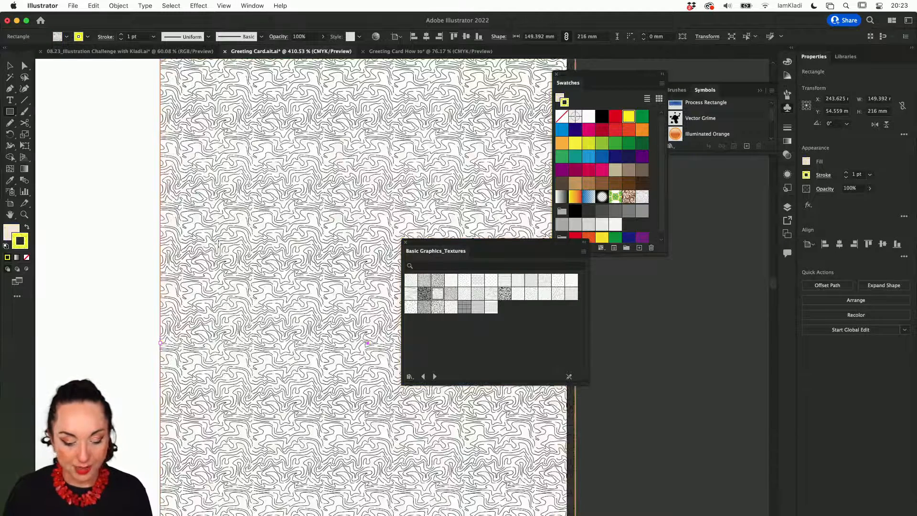
pyautogui.press('super+z')
pyautogui.press('super+shift+z')
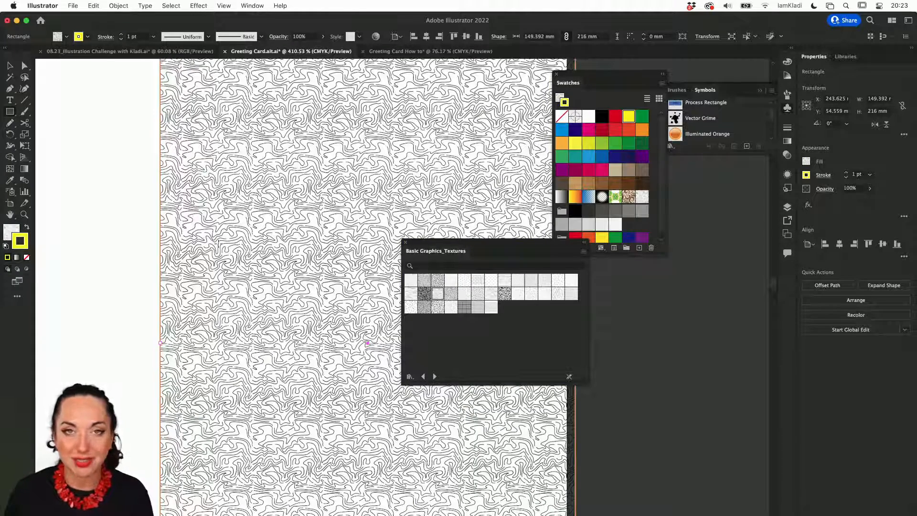
pyautogui.press('super+z')
pyautogui.press('super+shift+z')
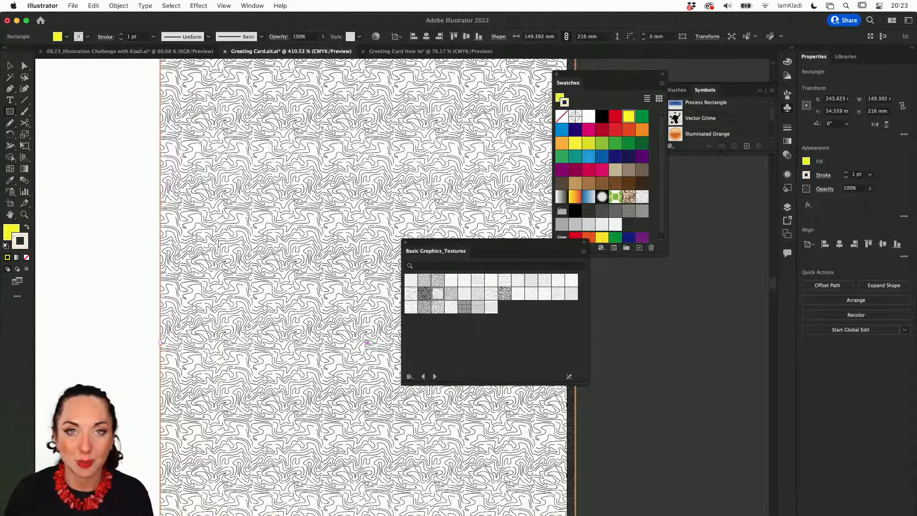
# Try a 5 pt weight for the textured rectangle's yellow stroke, and set the stroke to None.
pyautogui.press('super+z')
pyautogui.press('super+shift+z')
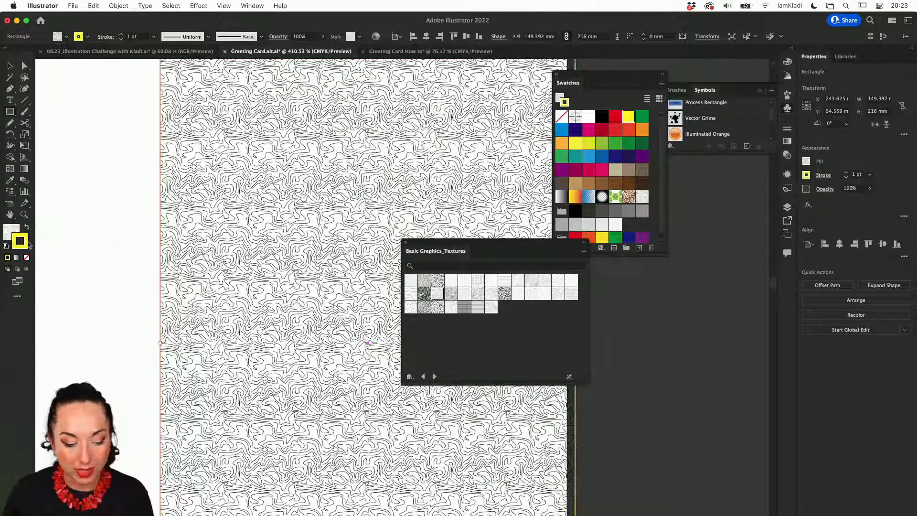
pyautogui.click(846, 172)
pyautogui.click(845, 173)
pyautogui.click(845, 173)
pyautogui.click(844, 173)
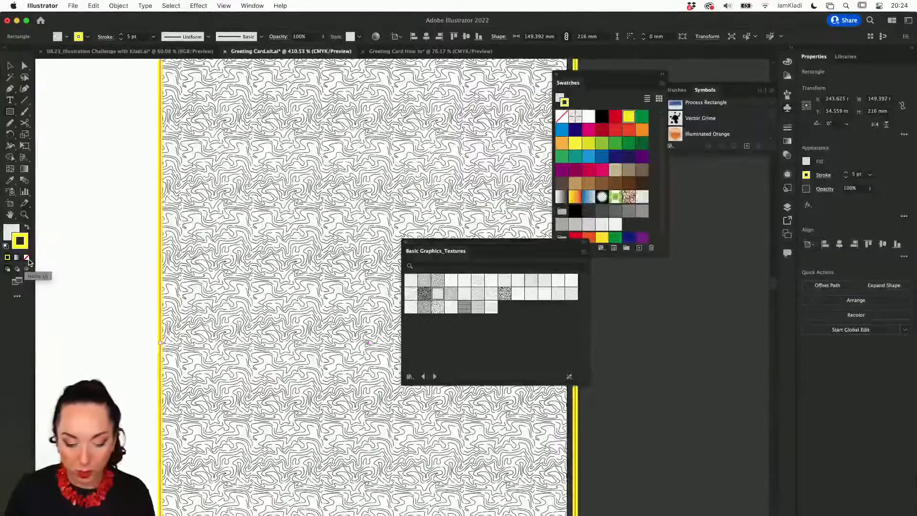
pyautogui.click(31, 260)
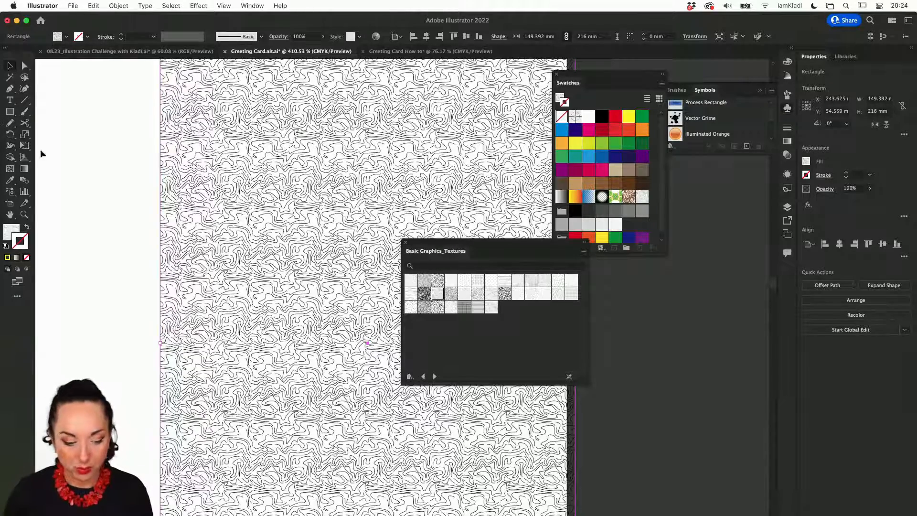
# Deselect the rectangle and toggle the active colour control between fill and stroke several times.
pyautogui.press('super+space')
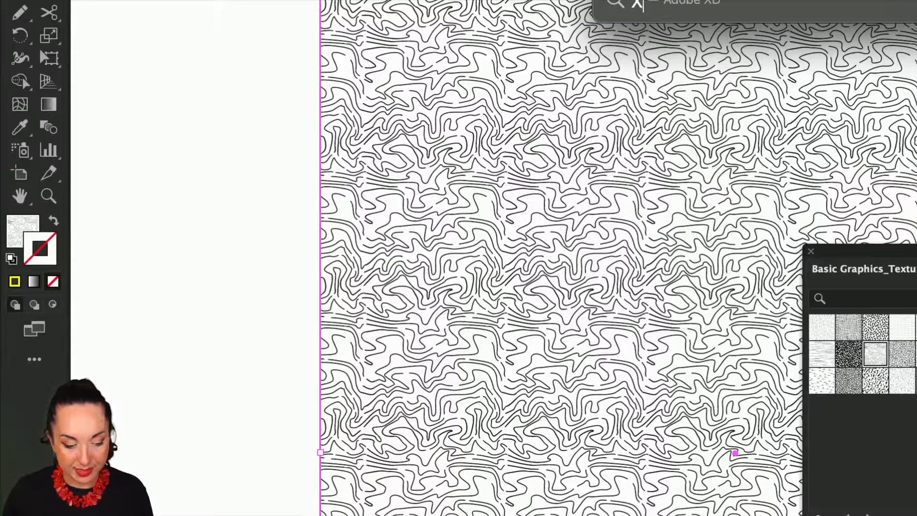
pyautogui.click(107, 246)
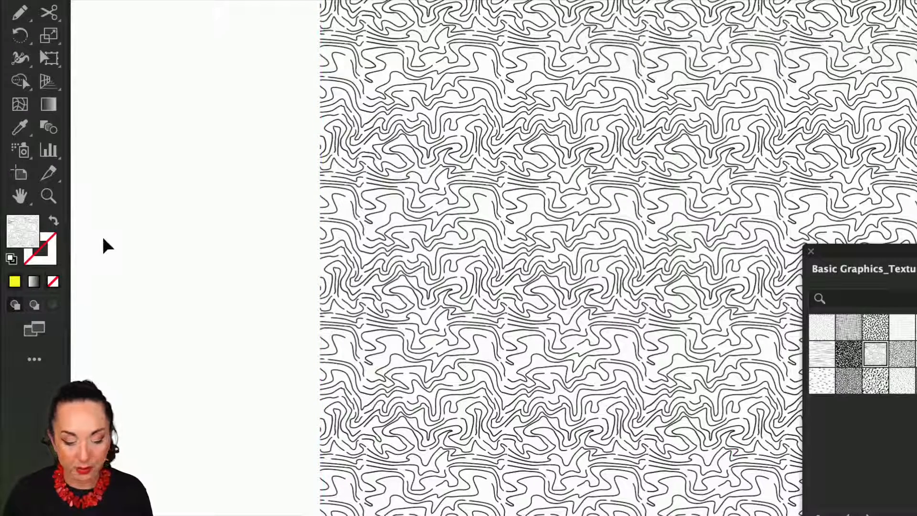
pyautogui.press('x')
pyautogui.press('x')
pyautogui.press('x')
pyautogui.press('x')
pyautogui.press('x')
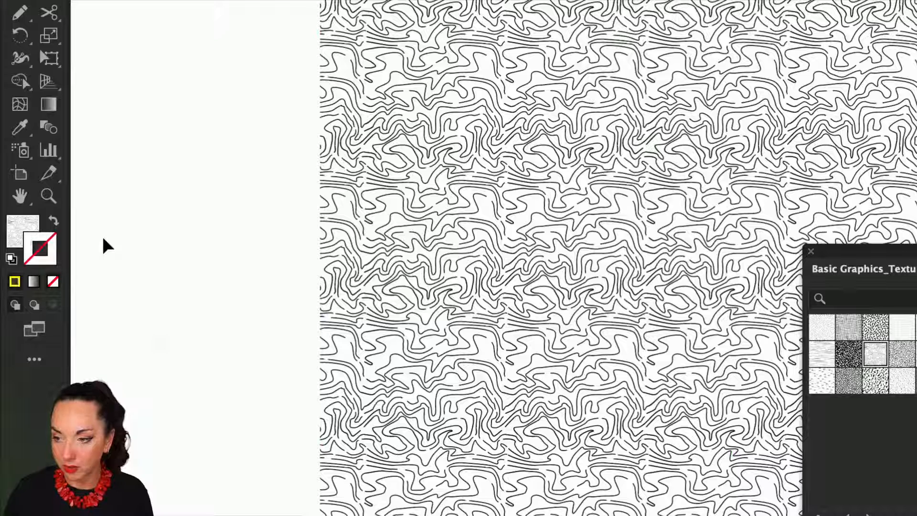
pyautogui.press('x')
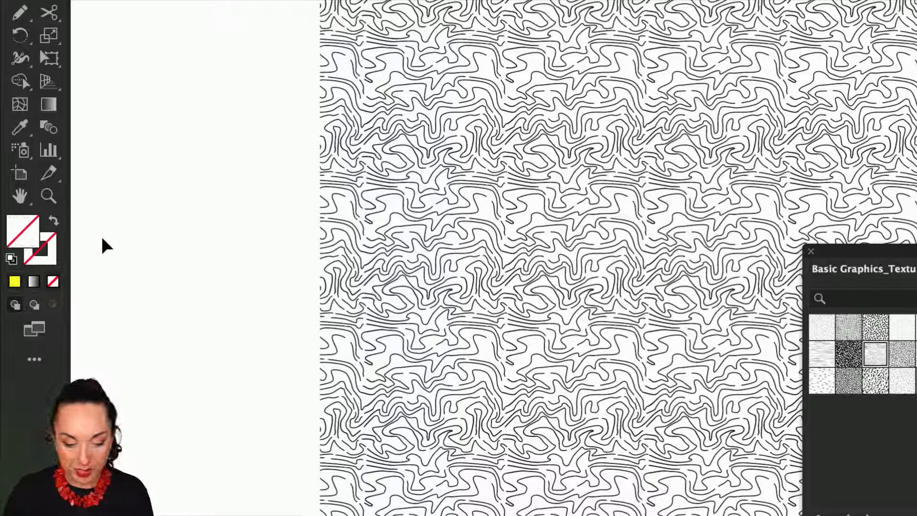
# Try setting the selected rectangle's fill to None, and undo it to restore the line texture.
pyautogui.click(343, 235)
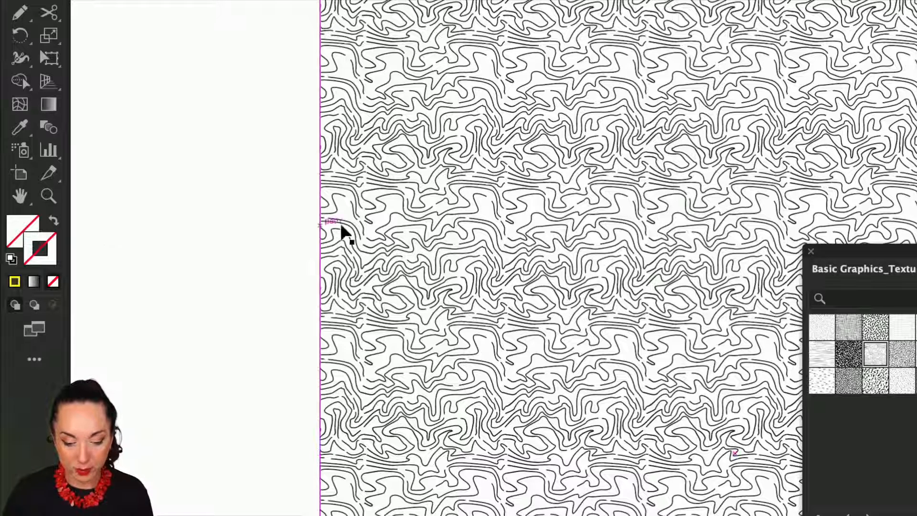
pyautogui.click(34, 223)
pyautogui.press('/')
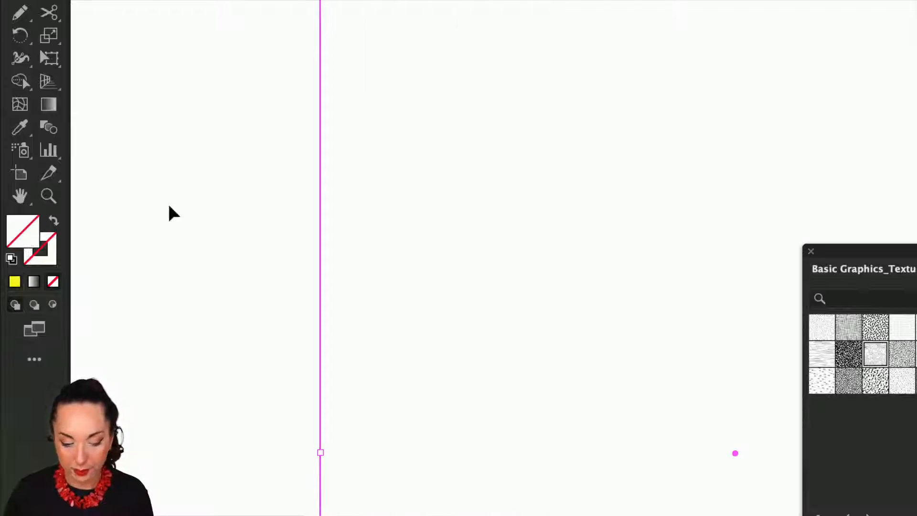
pyautogui.hotkey('ctrl', 'z')
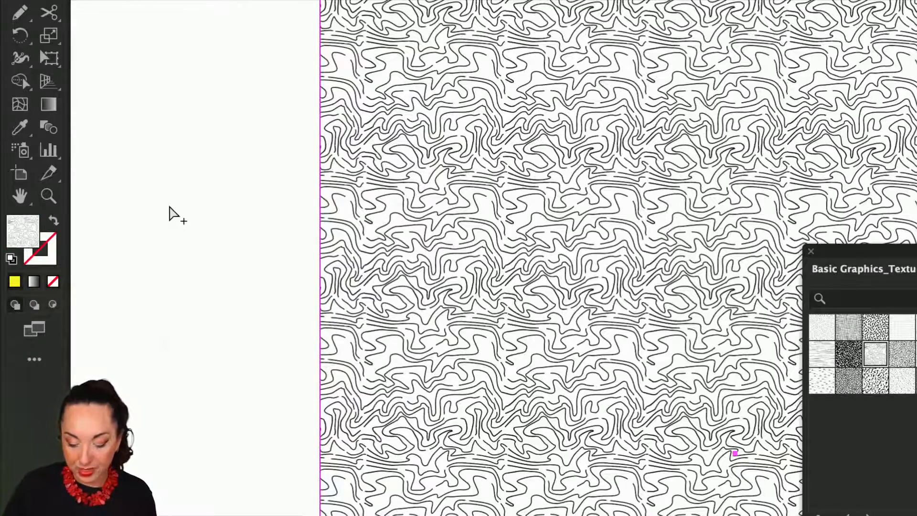
pyautogui.scroll(-2, 153, 206)
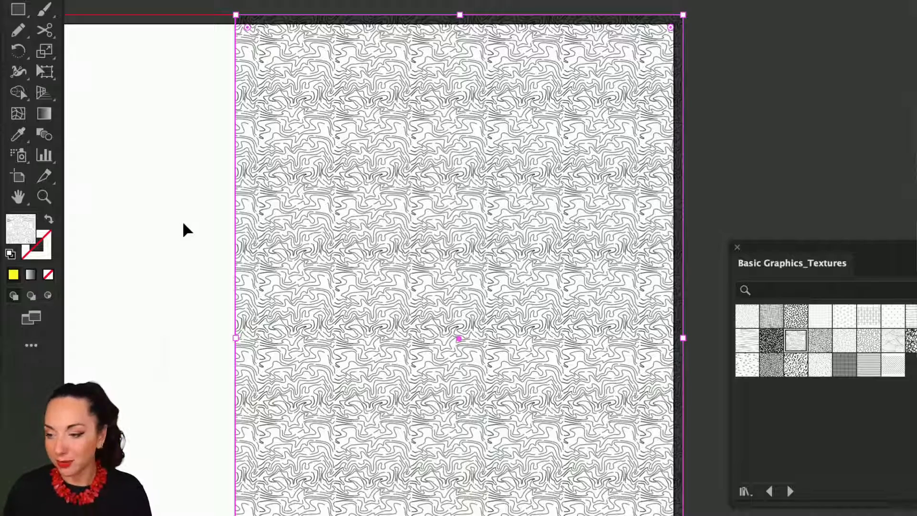
pyautogui.hotkey('ctrl', 'z')
pyautogui.hotkey('ctrl', 'z')
pyautogui.hotkey('ctrl', 'z')
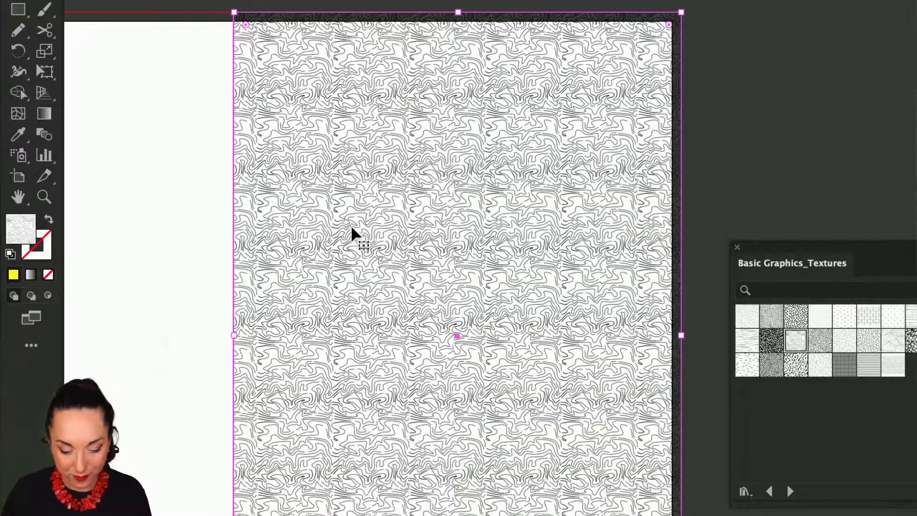
pyautogui.hotkey('ctrl', 'shift', 'z')
pyautogui.hotkey('ctrl', 'shift', 'z')
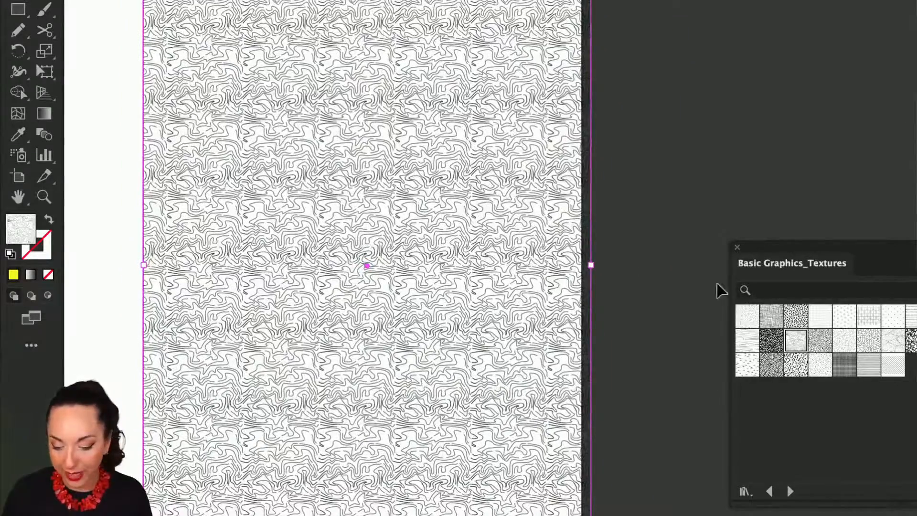
# Try several Basic Graphics_Textures swatches as the rectangle's fill, ending on the grid with small circles.
pyautogui.click(795, 316)
pyautogui.click(772, 317)
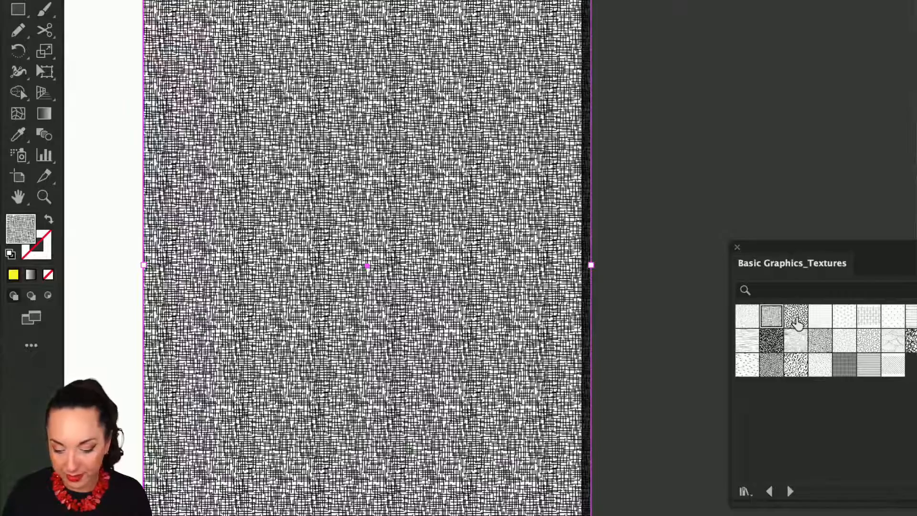
pyautogui.click(794, 317)
pyautogui.click(765, 320)
pyautogui.click(746, 320)
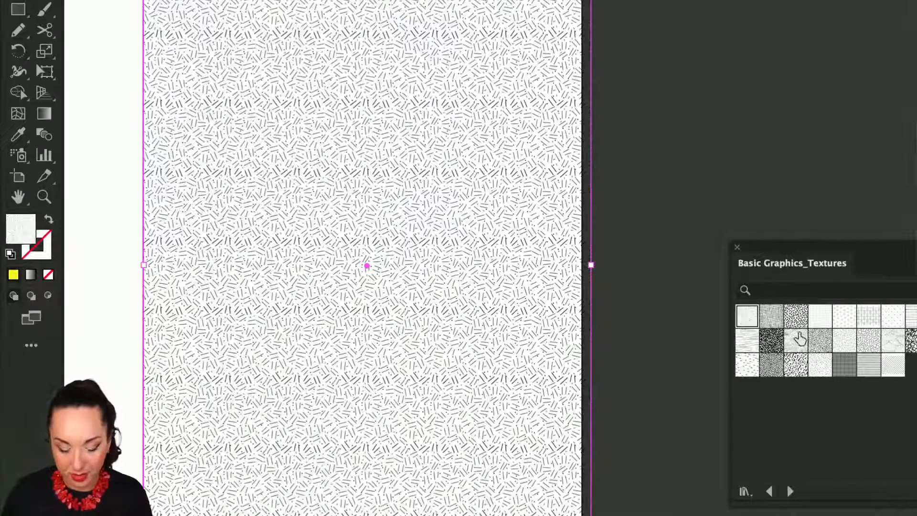
pyautogui.click(867, 318)
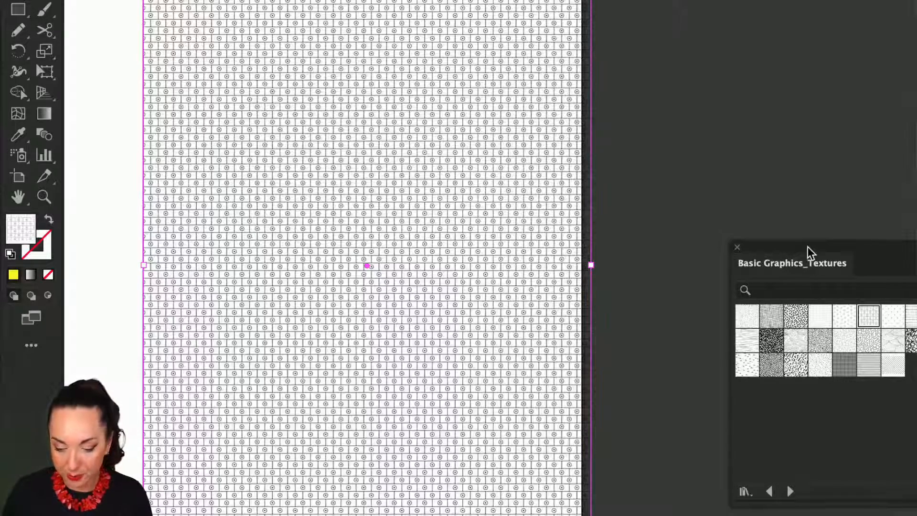
# Move the texture library clear of the rectangle and try more dash, dotted and gravel swatches as its fill.
pyautogui.moveTo(808, 253); pyautogui.dragTo(669, 78)
pyautogui.click(850, 142)
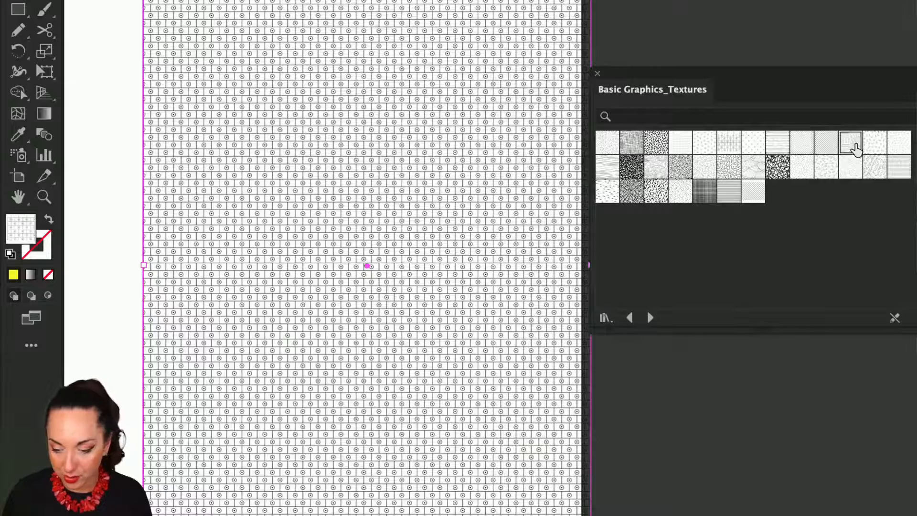
pyautogui.click(874, 145)
pyautogui.click(889, 147)
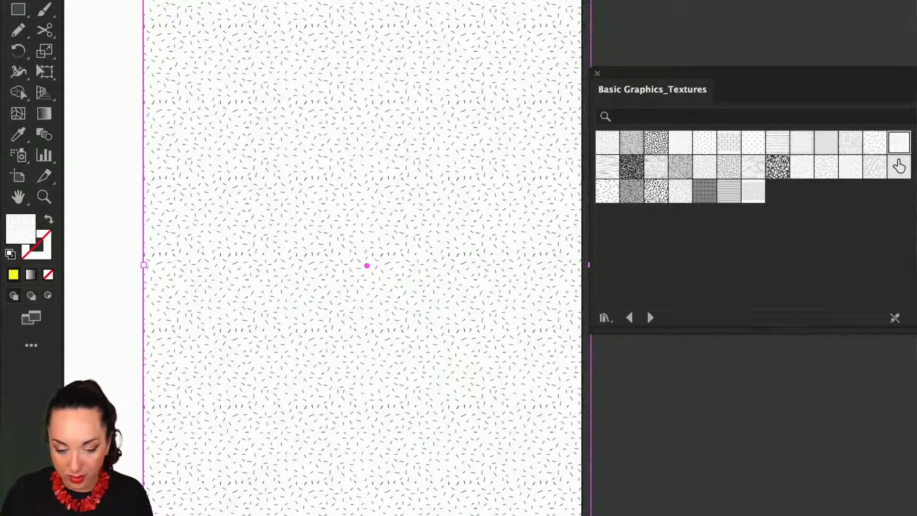
pyautogui.click(880, 170)
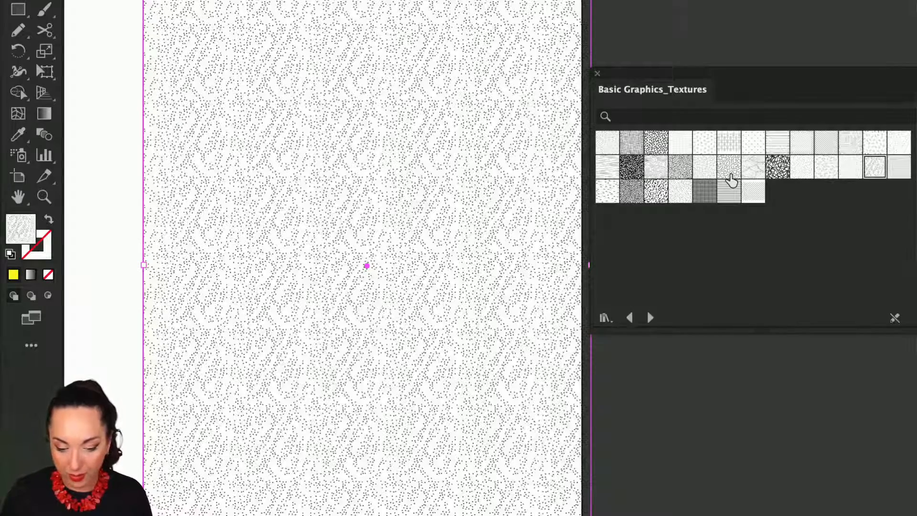
pyautogui.click(706, 191)
pyautogui.click(682, 195)
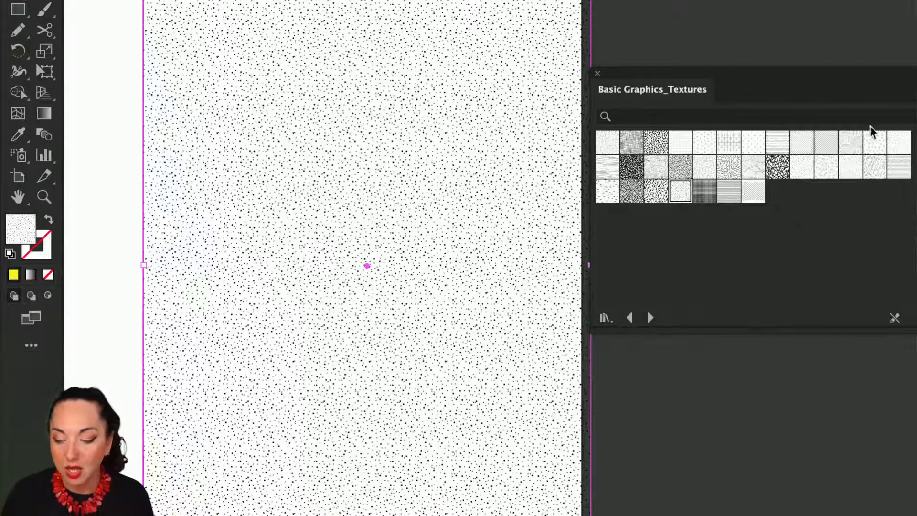
pyautogui.click(899, 144)
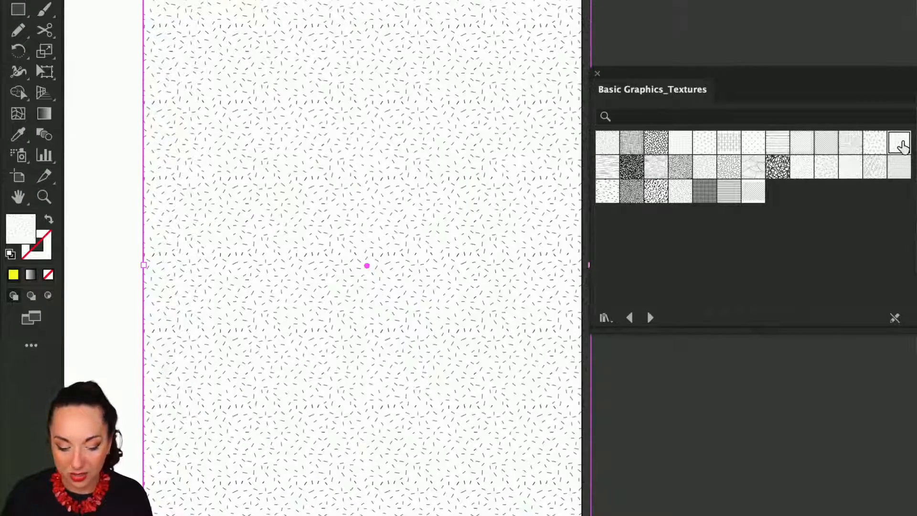
# Compare USGS 22 Gravel Beach and other textures on the rectangle, and fill it with the Hatching swatch.
pyautogui.moveTo(854, 88); pyautogui.dragTo(759, 81)
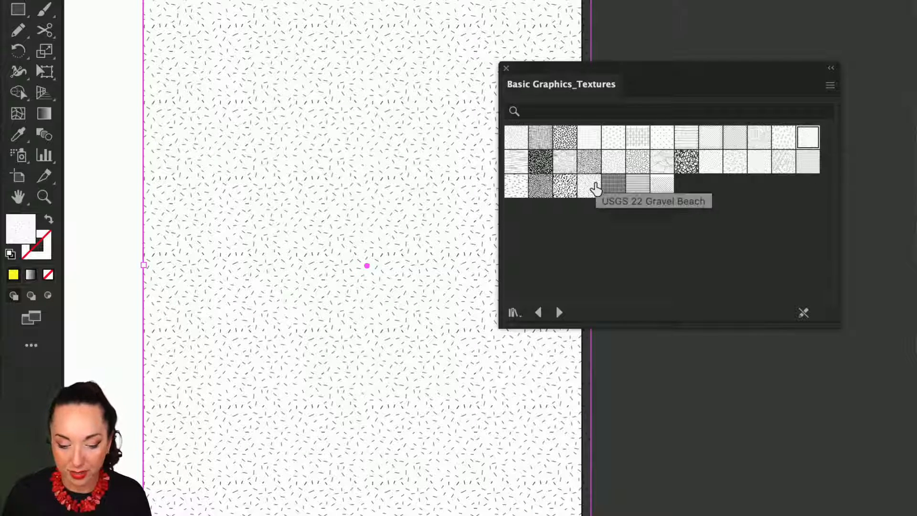
pyautogui.click(592, 188)
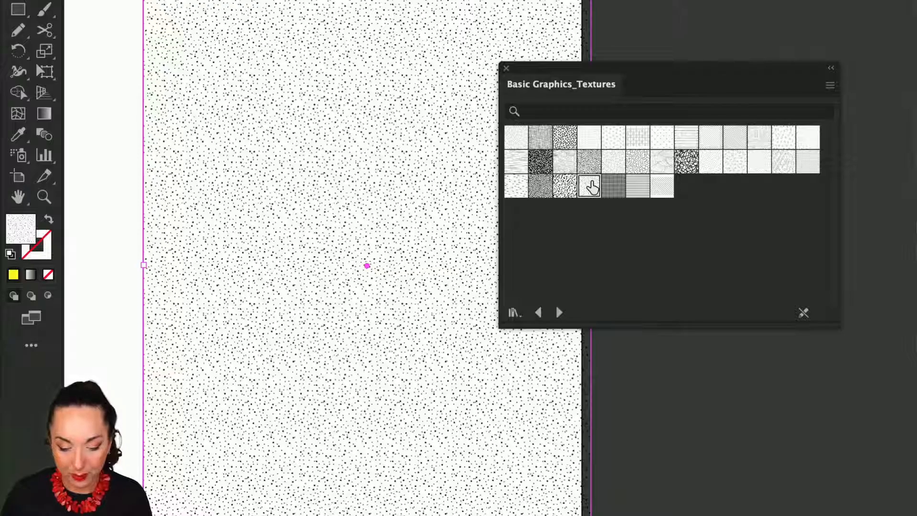
pyautogui.click(542, 187)
pyautogui.click(514, 137)
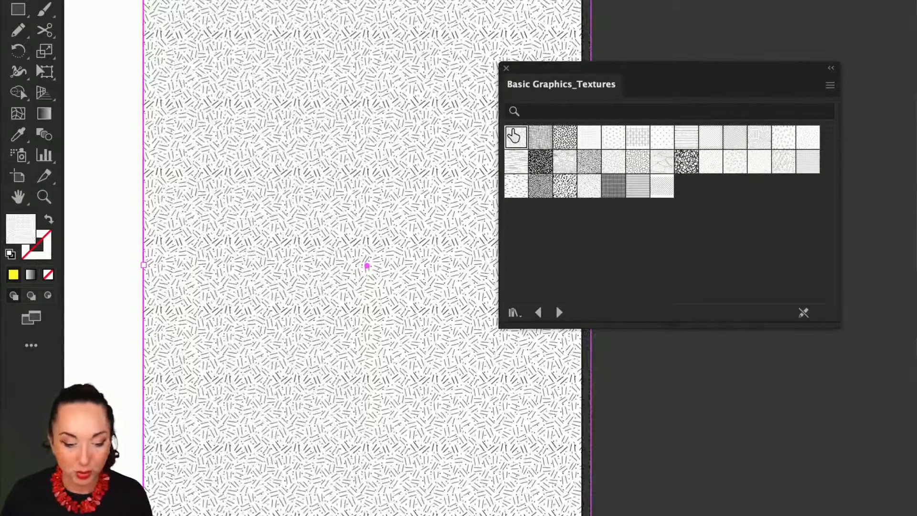
pyautogui.click(808, 137)
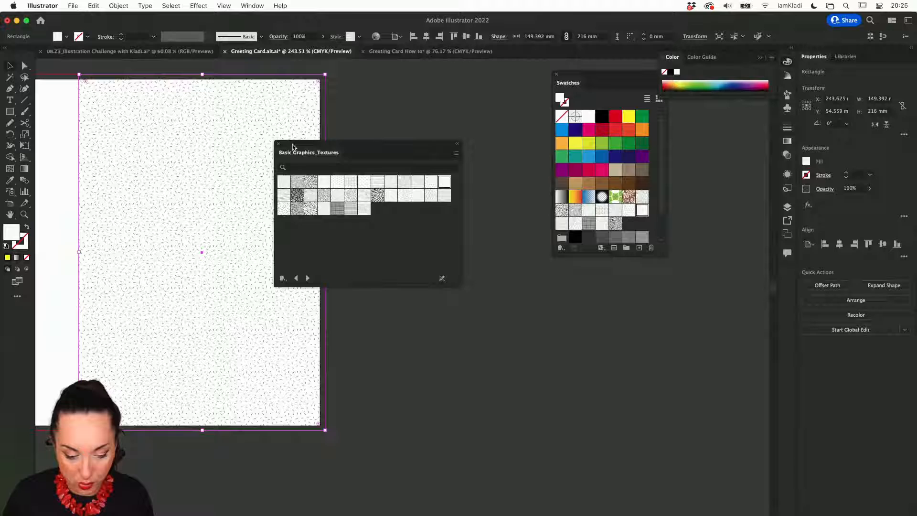
# Widen the hatched rectangle across the whole artboard to the opposite bleed edge, making it 303 mm wide.
pyautogui.moveTo(528, 78); pyautogui.dragTo(737, 72)
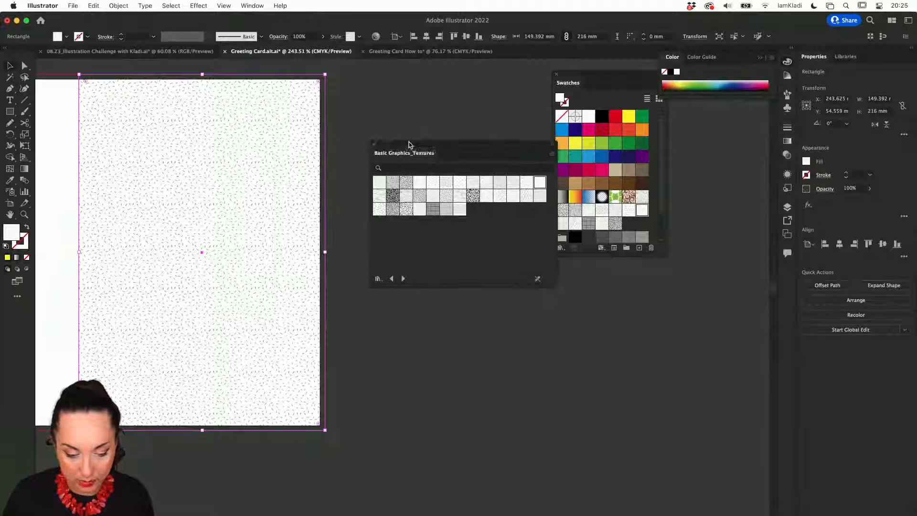
pyautogui.moveTo(409, 144); pyautogui.dragTo(437, 136)
pyautogui.hscroll(-5, 357, 196)
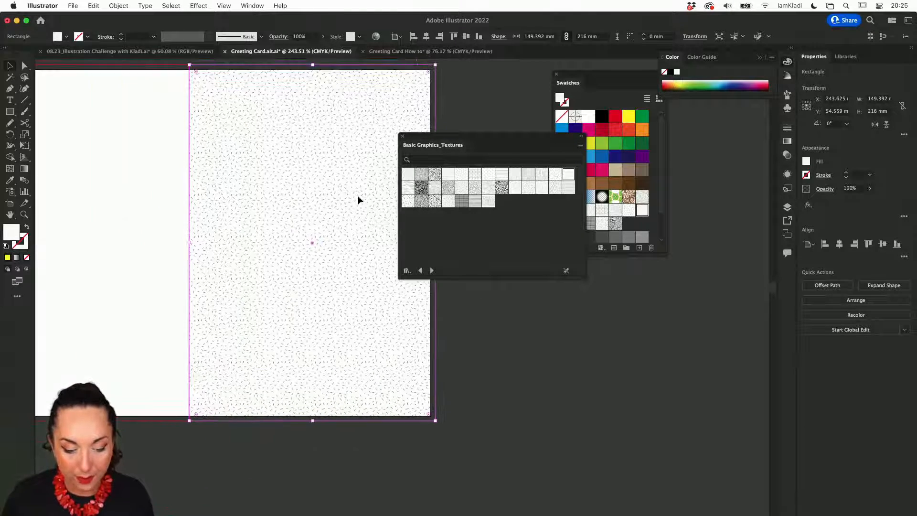
pyautogui.scroll(-3, 278, 250)
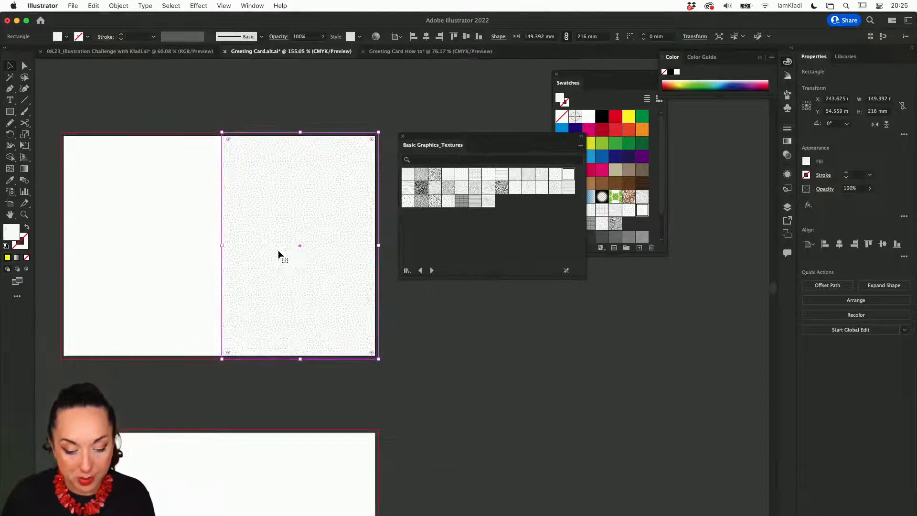
pyautogui.moveTo(223, 246); pyautogui.dragTo(61, 233)
pyautogui.scroll(3, 200, 238)
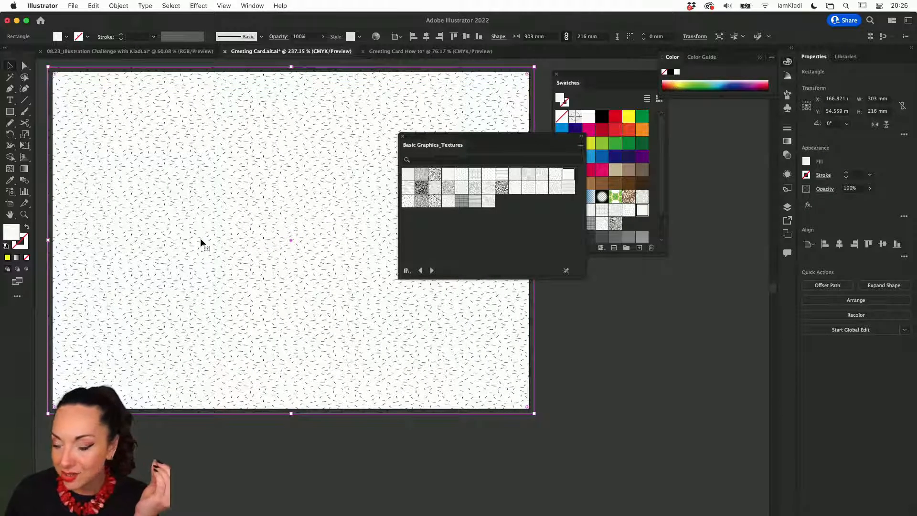
pyautogui.scroll(5, 199, 237)
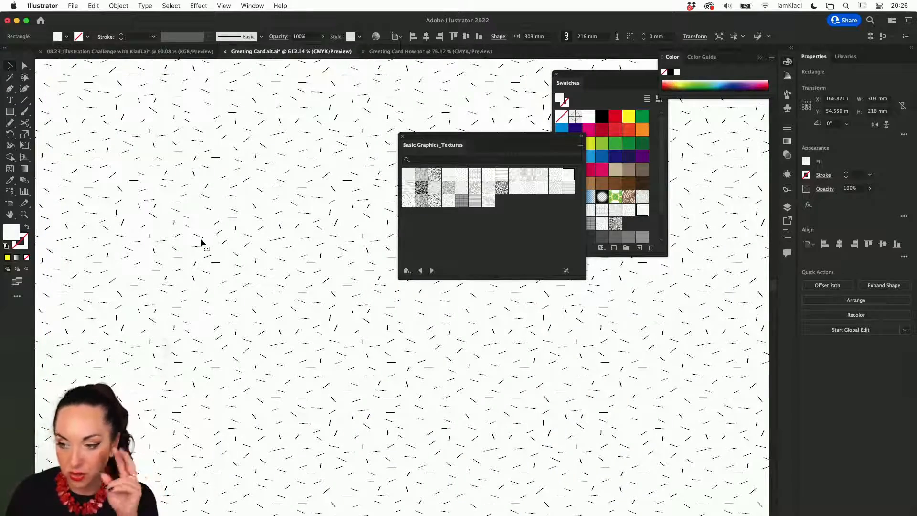
# Reapply the Hatching swatch to the widened rectangle, and undo both the swatch change and the widening.
pyautogui.click(569, 176)
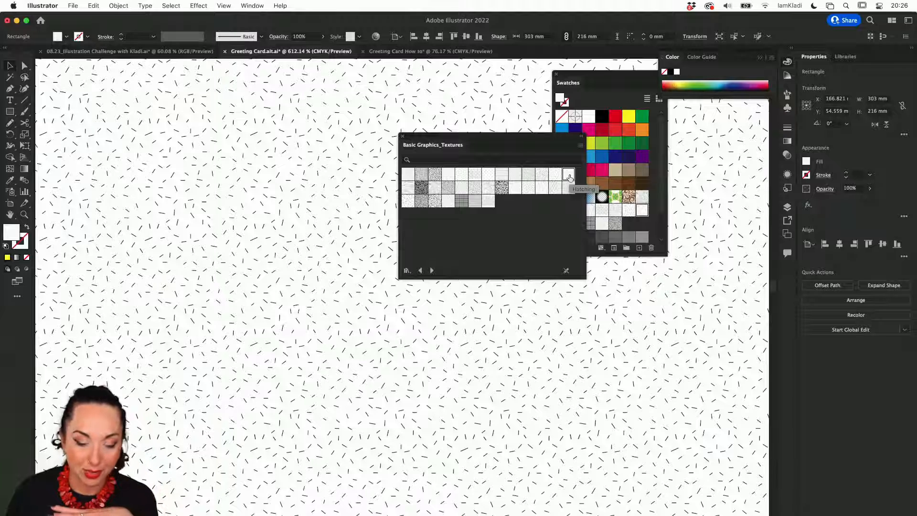
pyautogui.press('super+z')
pyautogui.press('super+z')
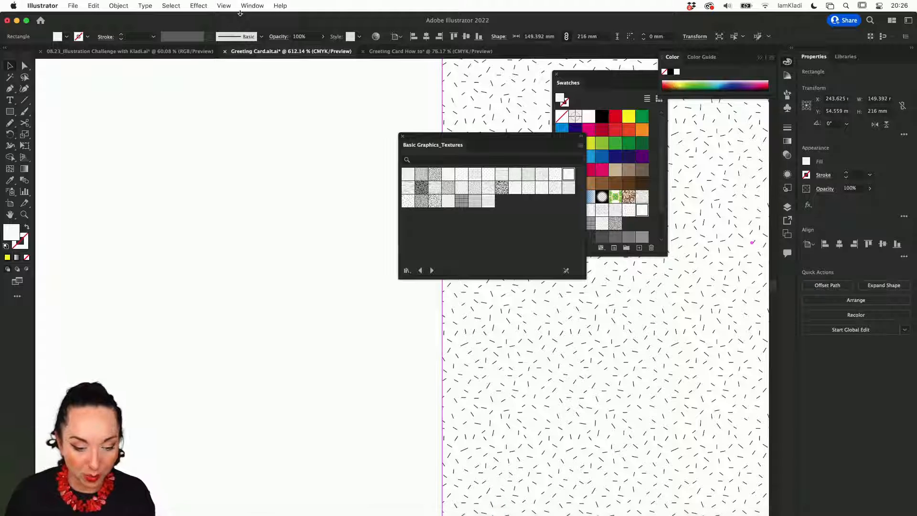
# Show the Transform panel and turn off Scale Strokes & Effects.
pyautogui.click(252, 5)
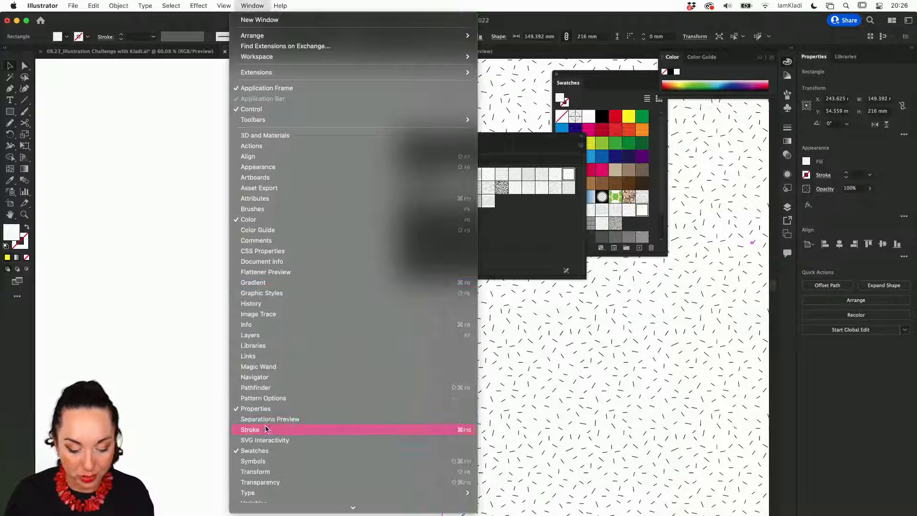
pyautogui.click(267, 471)
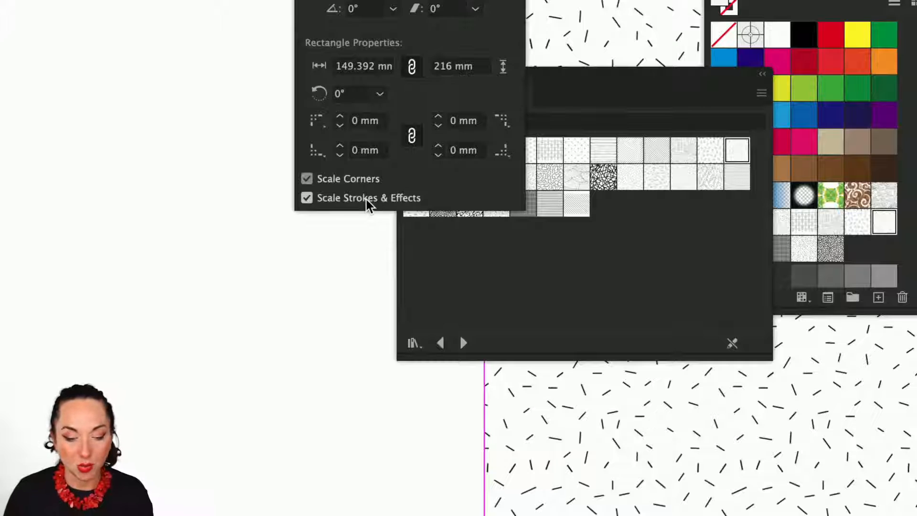
pyautogui.click(366, 200)
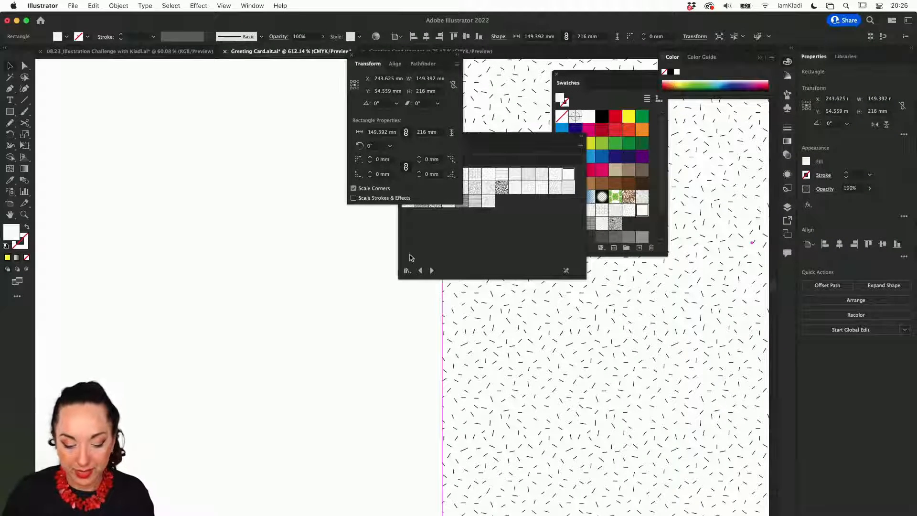
# Try stretching the hatched rectangle across the fold to 216 mm wide, and undo the resize.
pyautogui.scroll(-3, 335, 377)
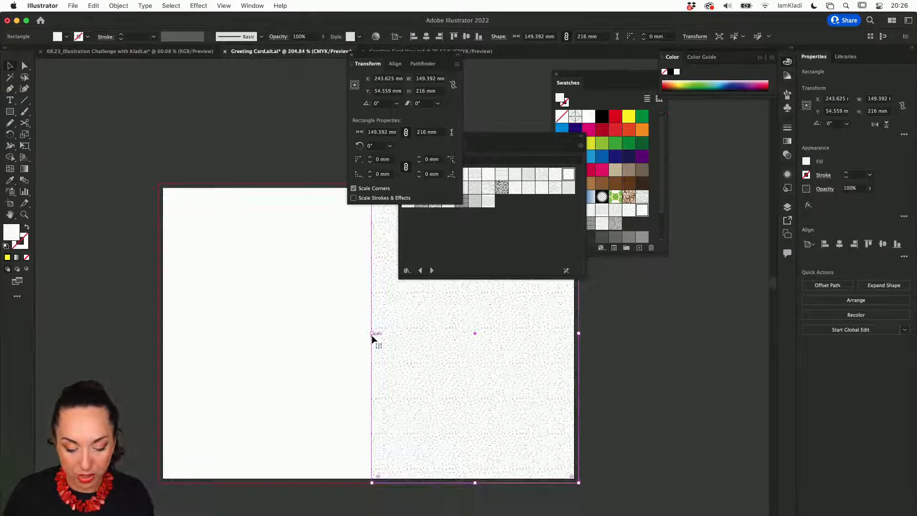
pyautogui.moveTo(372, 332); pyautogui.dragTo(279, 325)
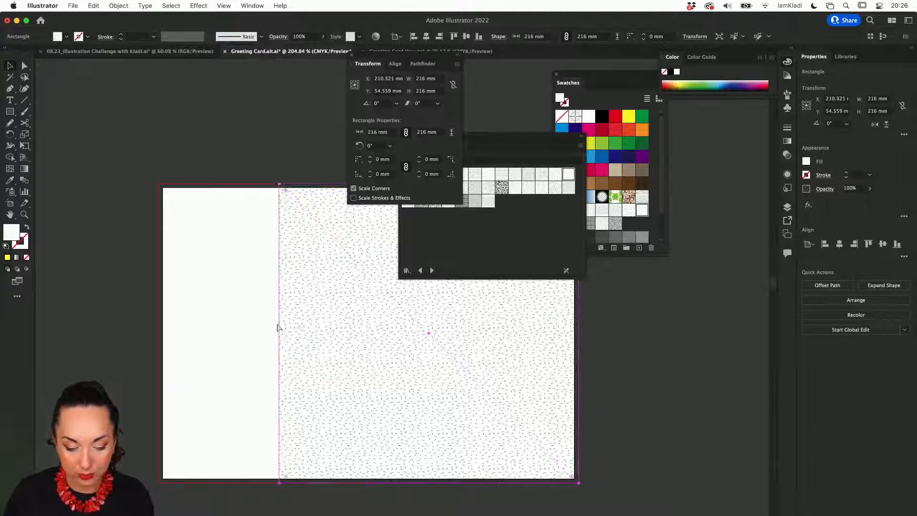
pyautogui.press('super+z')
# Switch the open pattern library to Decorative Legacy and close the library.
pyautogui.click(432, 270)
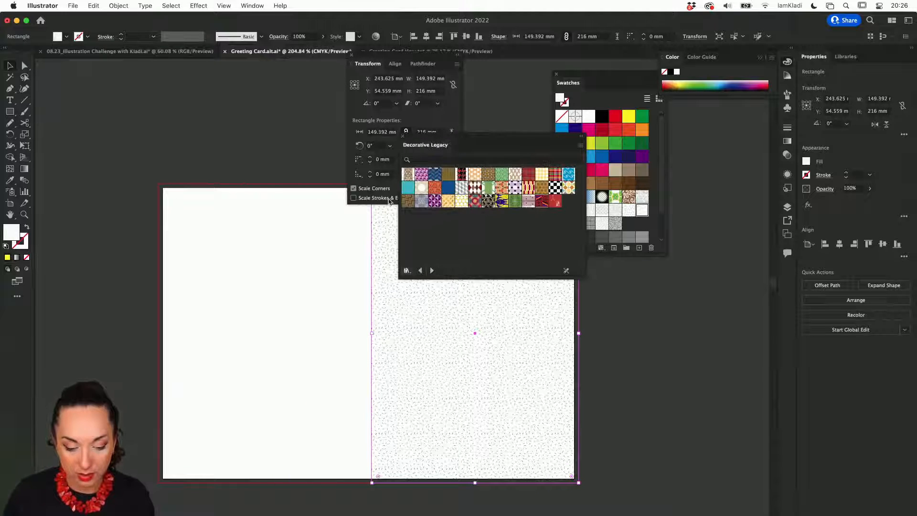
pyautogui.click(581, 137)
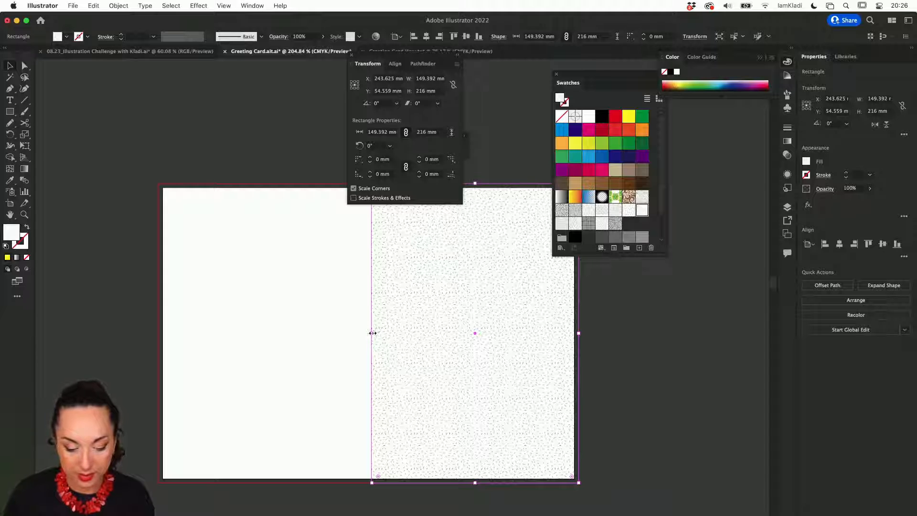
# Try widening and narrowing the hatched rectangle from its inner edge with Scale Strokes & Effects on, and undo the last resizes.
pyautogui.moveTo(372, 333); pyautogui.dragTo(253, 334)
pyautogui.moveTo(281, 337); pyautogui.dragTo(364, 334)
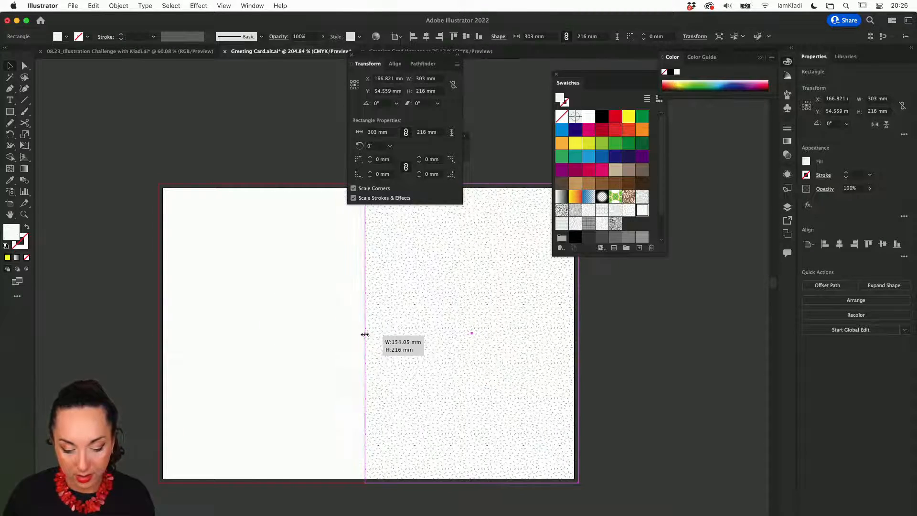
pyautogui.press('cmd+z')
pyautogui.press('cmd+z')
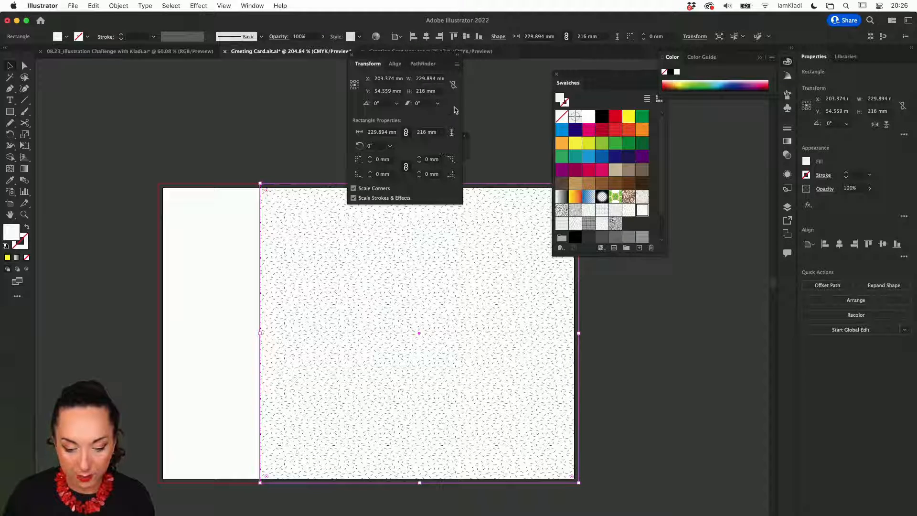
# Check the Transform options, try shifting the hatched rectangle toward the opposite bleed edge, and undo back to its half-page width.
pyautogui.click(457, 65)
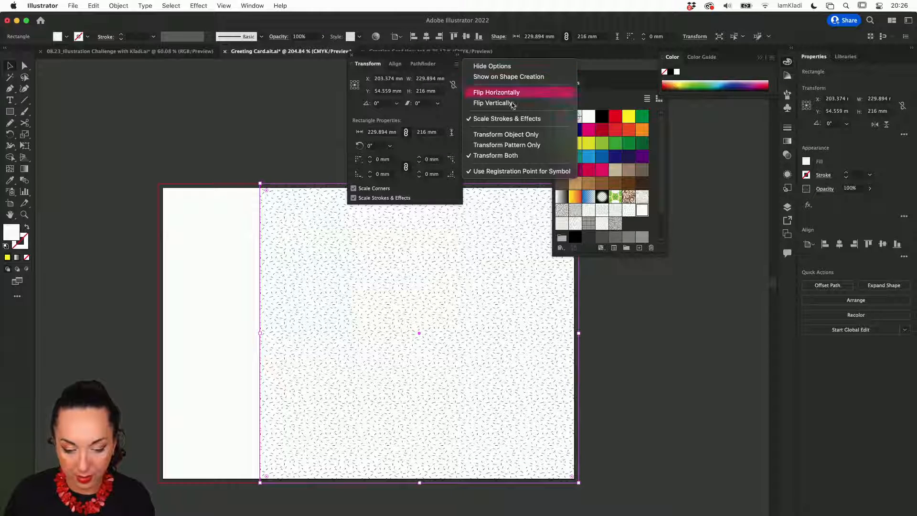
pyautogui.click(469, 295)
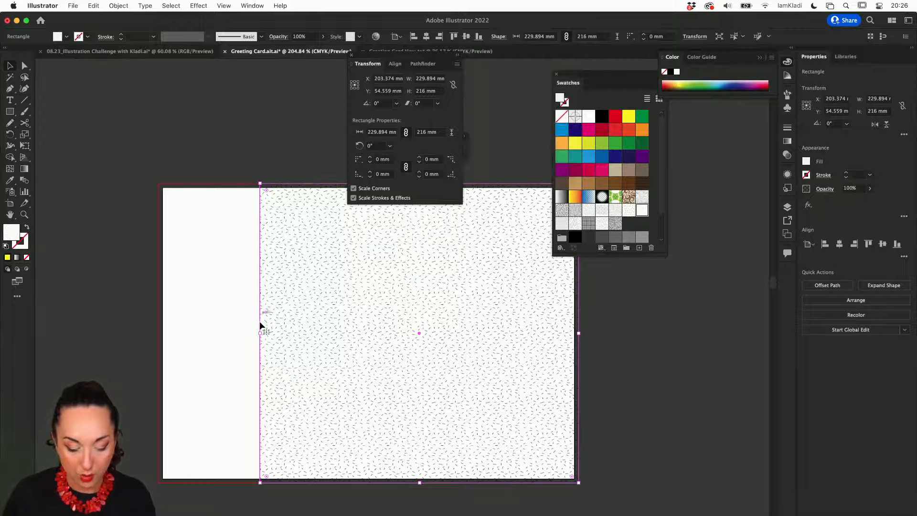
pyautogui.moveTo(257, 330); pyautogui.dragTo(156, 329)
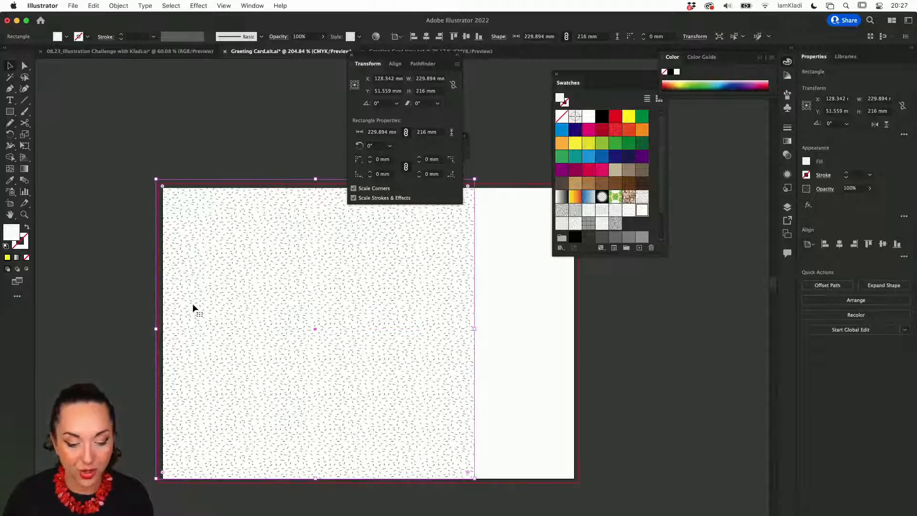
pyautogui.press('super+z')
pyautogui.press('super+z')
pyautogui.press('super+z')
pyautogui.press('super+z')
pyautogui.press('super+z')
pyautogui.press('super+z')
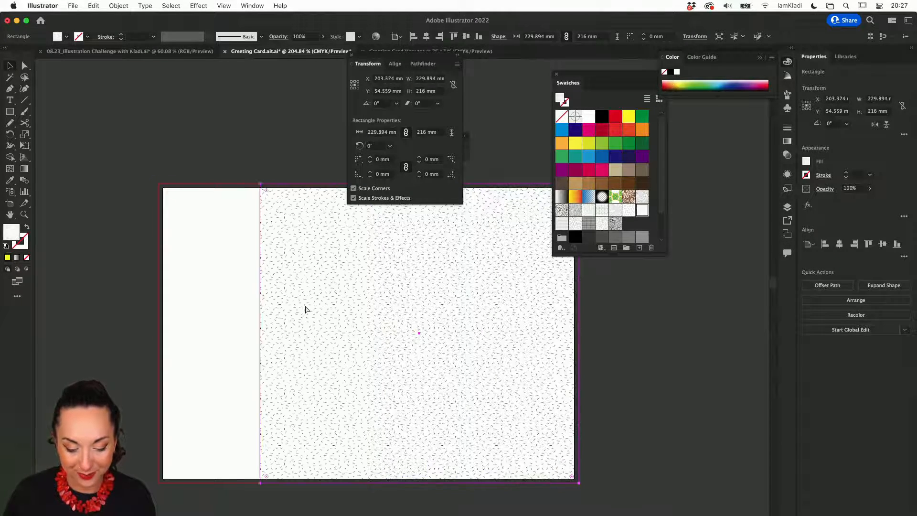
pyautogui.press('super+shift+z')
# Move the Transform panel clear of the document tabs and set its transform mode to Transform Object Only.
pyautogui.scroll(5, 486, 205)
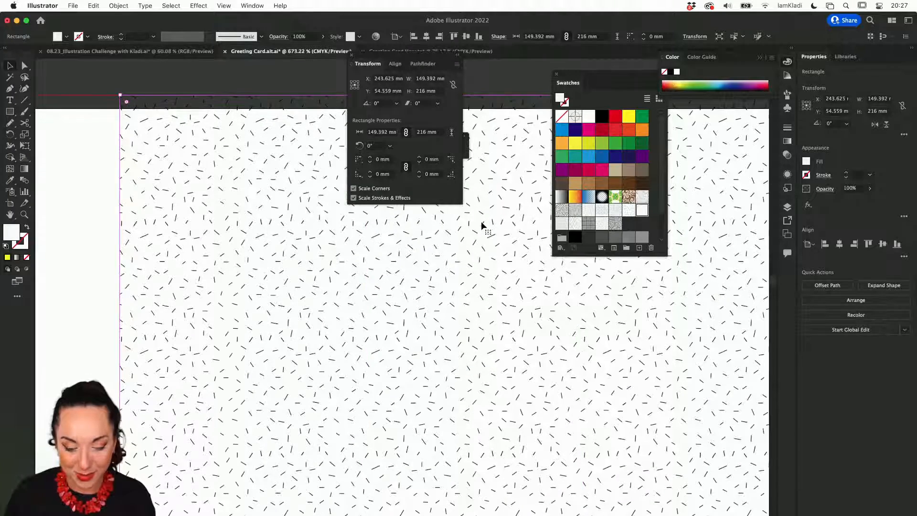
pyautogui.scroll(-2, 480, 221)
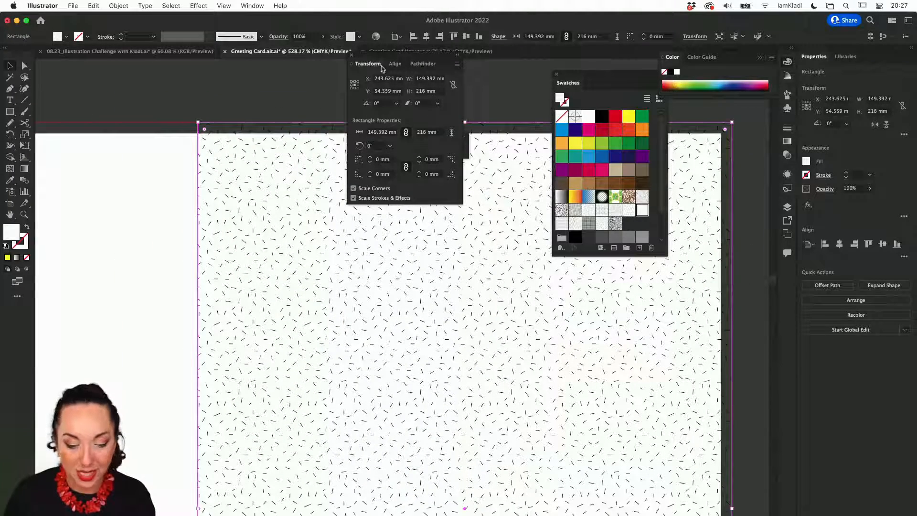
pyautogui.moveTo(370, 57); pyautogui.dragTo(367, 109)
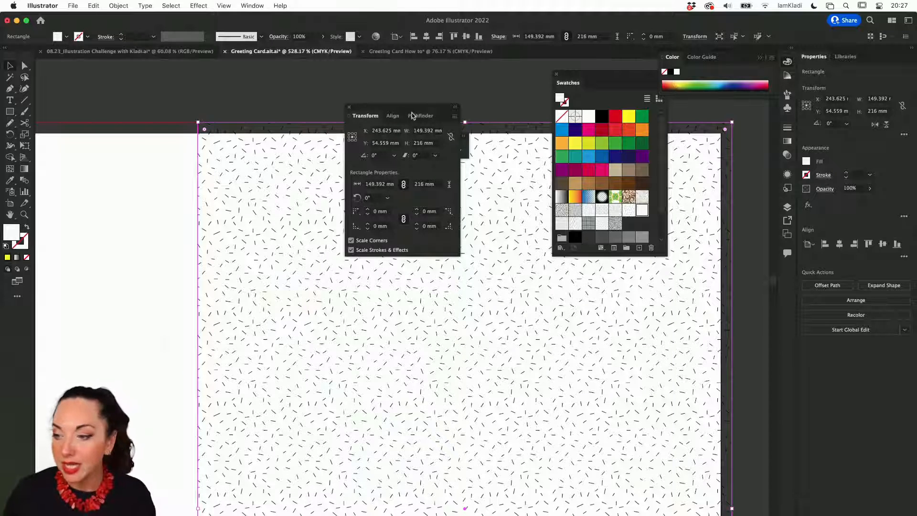
pyautogui.click(455, 118)
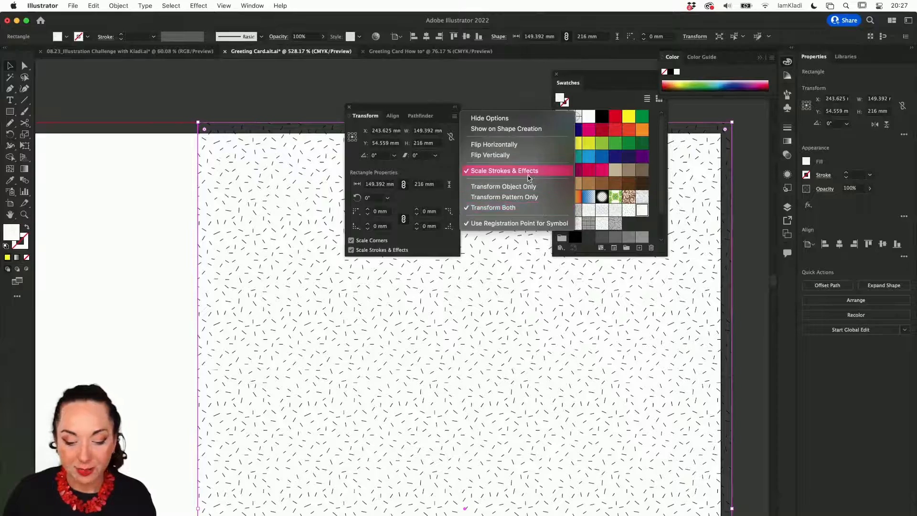
pyautogui.click(525, 191)
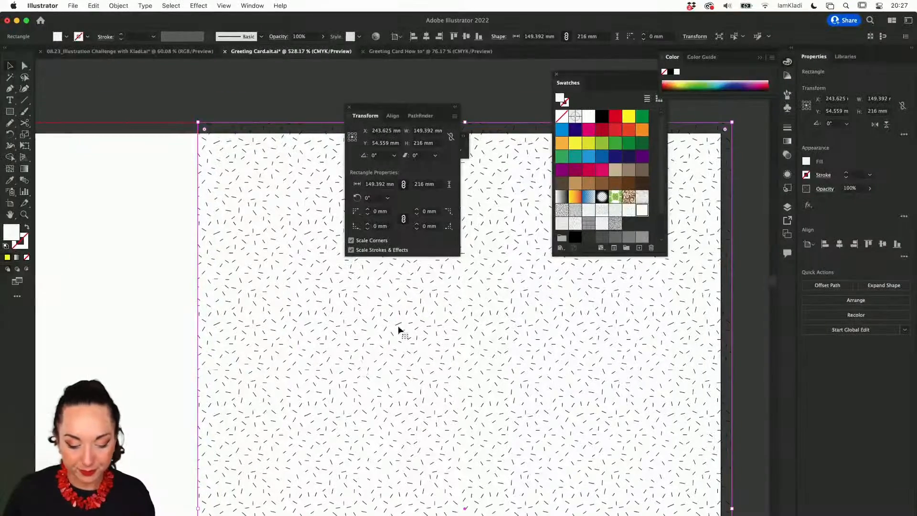
# Widen the hatched rectangle from the fold to the opposite bleed edge, making it 303 mm wide.
pyautogui.scroll(-5, 359, 360)
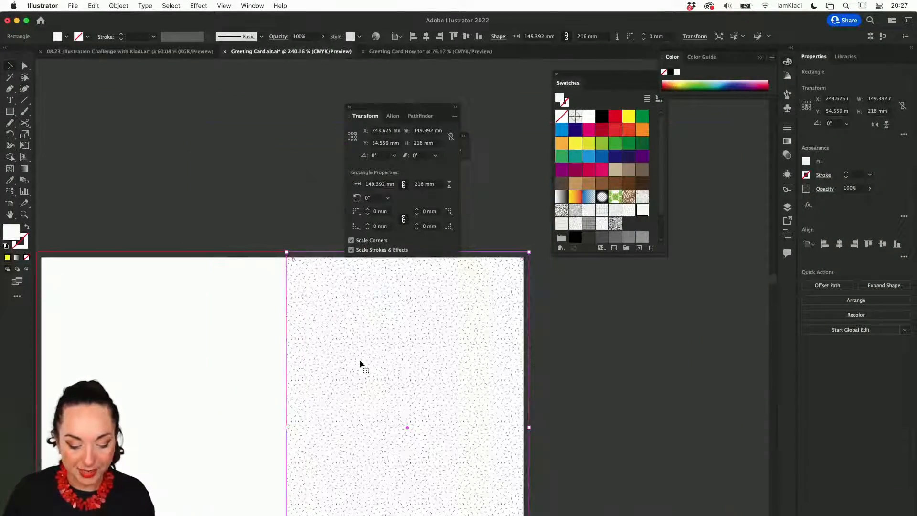
pyautogui.scroll(-2, 359, 360)
pyautogui.hscroll(-1, 360, 360)
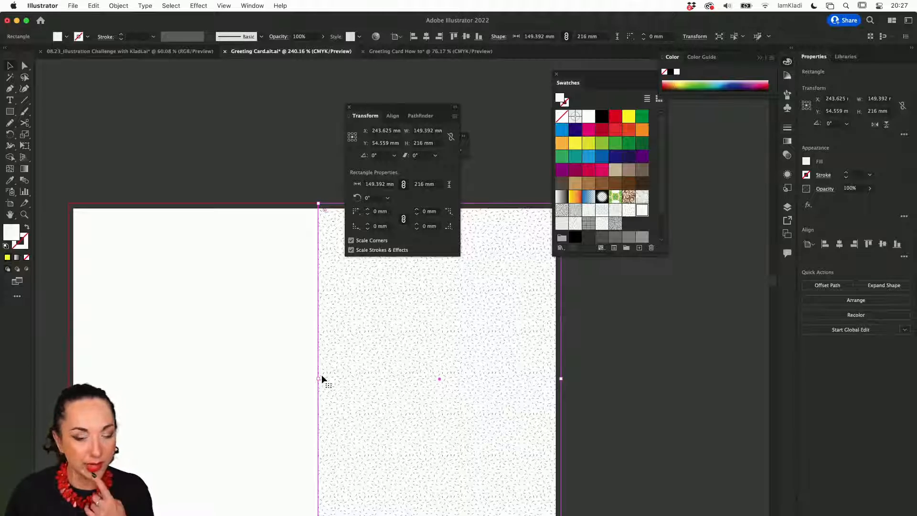
pyautogui.moveTo(318, 378); pyautogui.dragTo(69, 396)
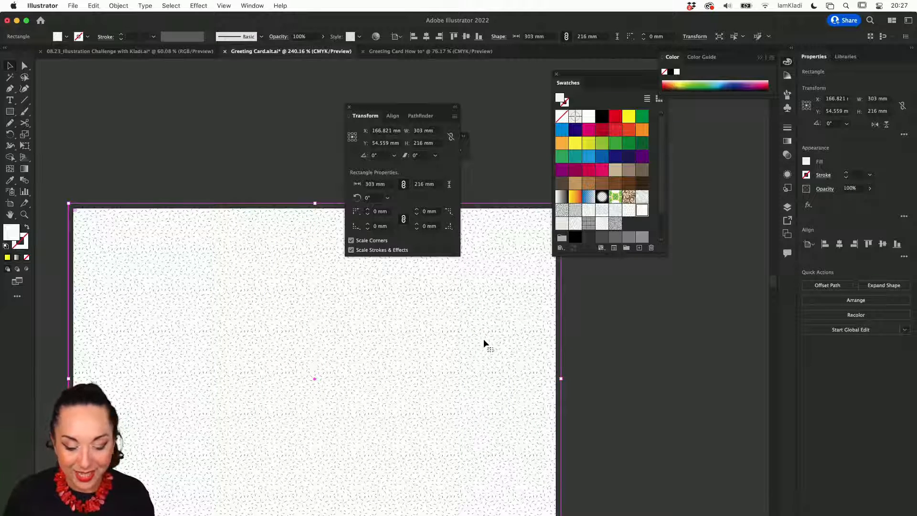
# Show the To Hide layer over the hatched artboard and examine the pattern beneath it up close.
pyautogui.scroll(-3, 406, 422)
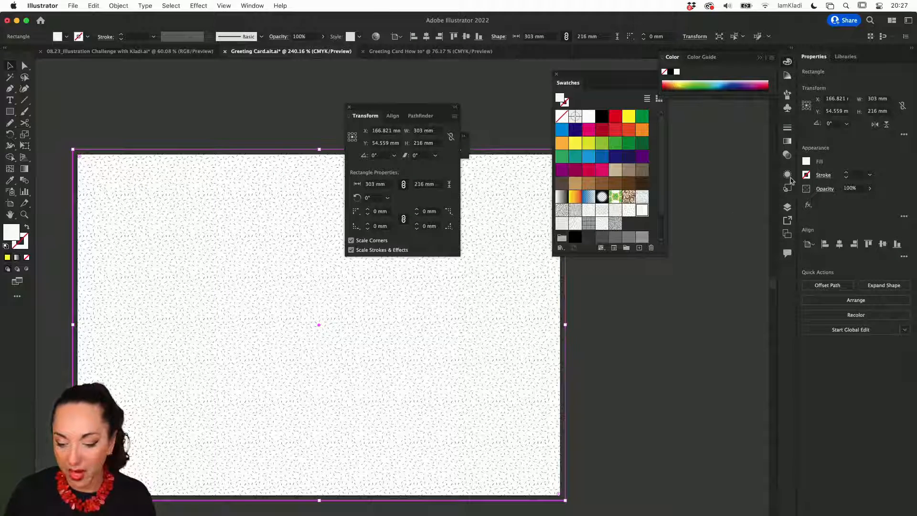
pyautogui.click(789, 206)
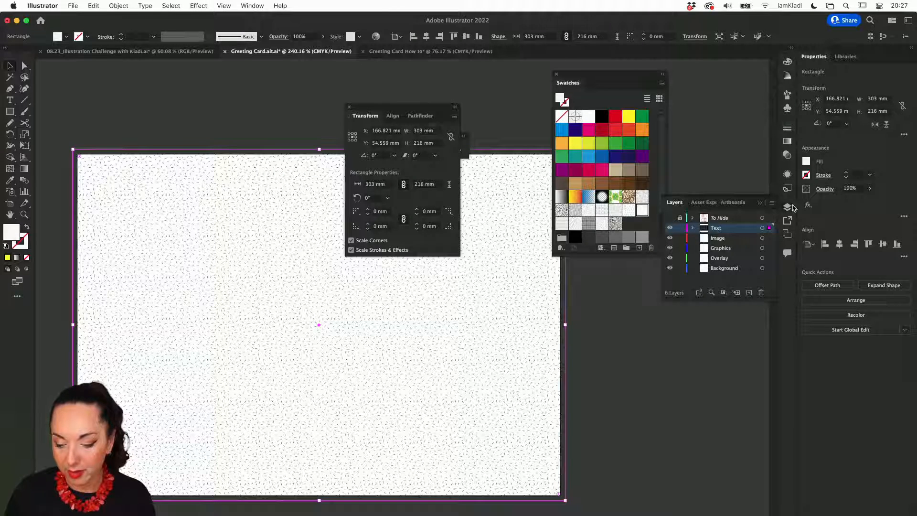
pyautogui.click(670, 218)
pyautogui.scroll(5, 209, 387)
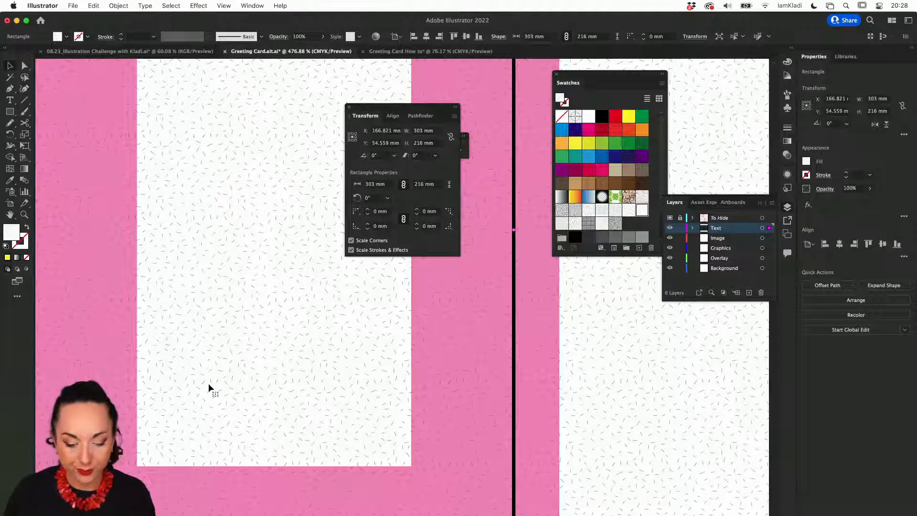
# Narrow the hatched rectangle to about 156.3 mm so it covers the card front and slightly overlaps the fold.
pyautogui.scroll(-5, 208, 386)
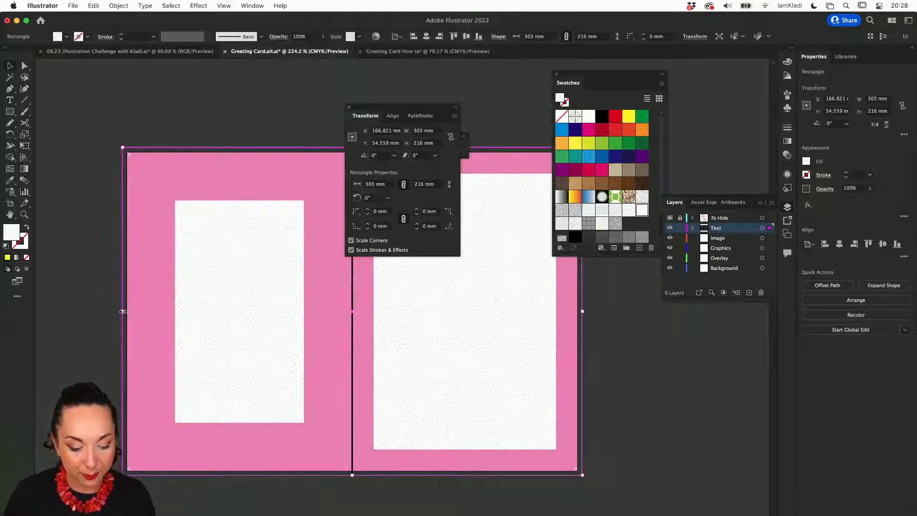
pyautogui.moveTo(123, 311); pyautogui.dragTo(346, 327)
pyautogui.scroll(6, 365, 322)
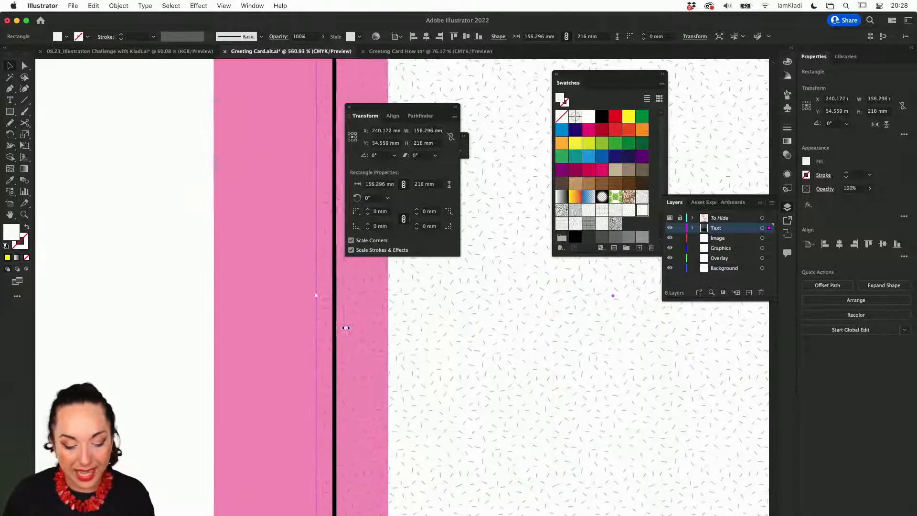
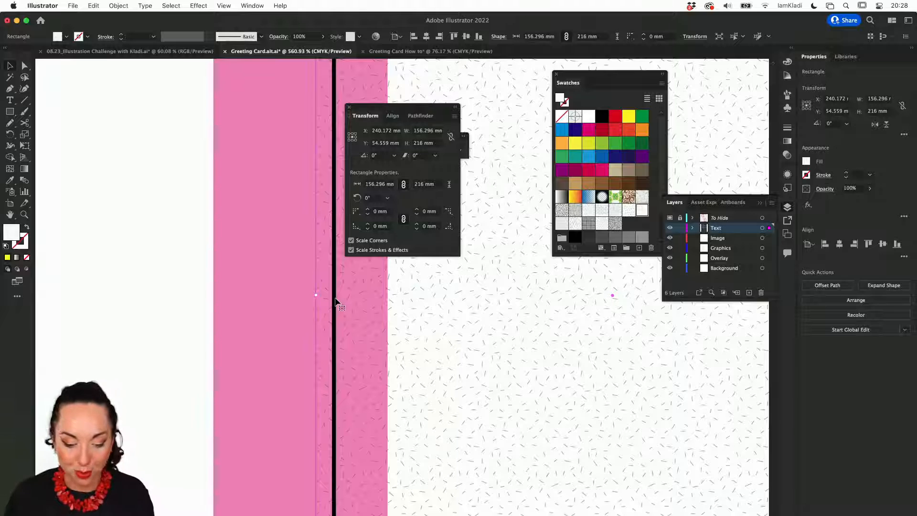
pyautogui.scroll(-3, 336, 301)
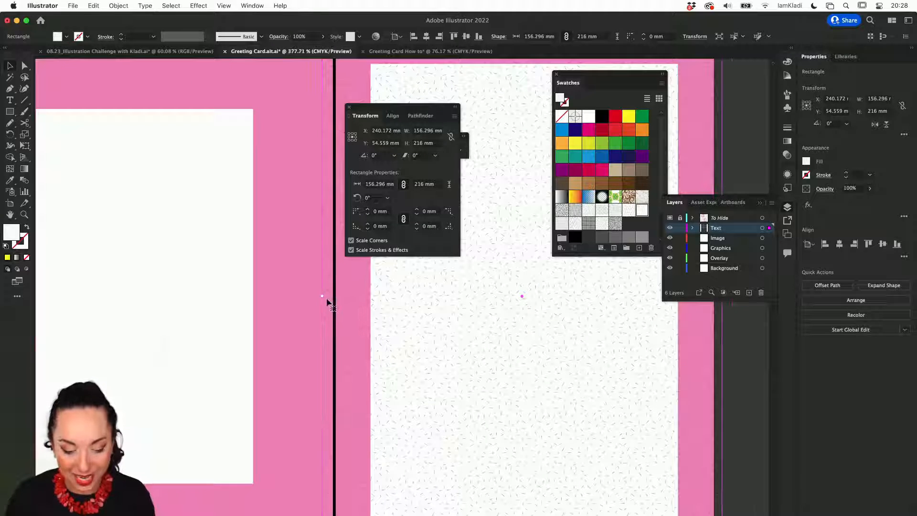
pyautogui.scroll(-2, 327, 301)
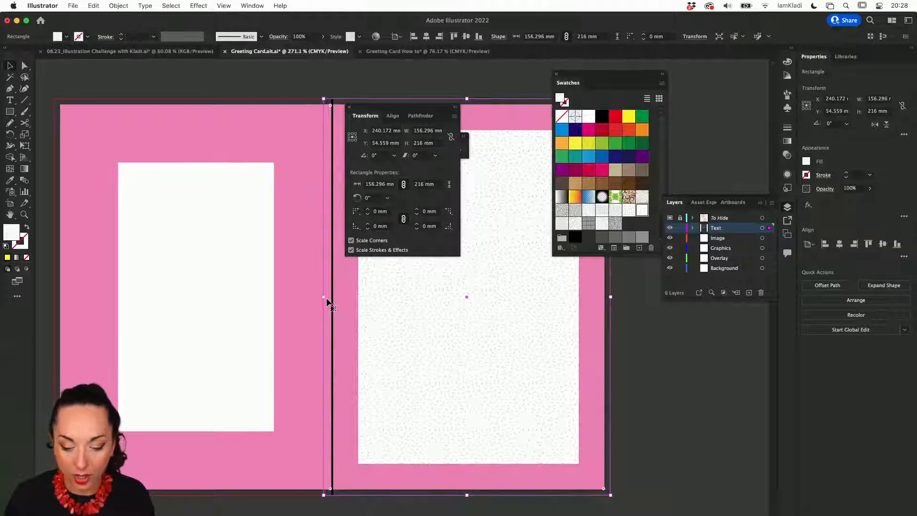
# Draw a strip about 6.8 mm wide and 216 mm high along the centre fold and fill it with CMYK Yellow.
pyautogui.click(631, 117)
pyautogui.press('super+z')
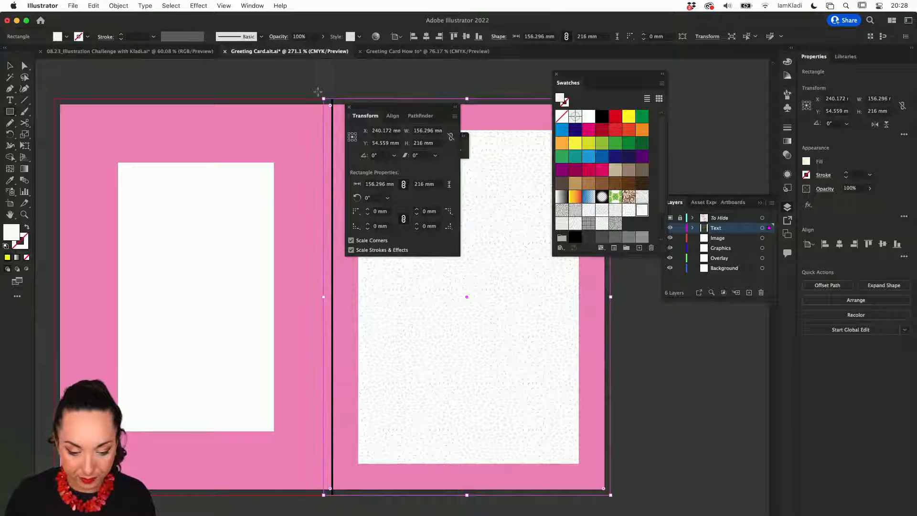
pyautogui.moveTo(315, 105); pyautogui.dragTo(328, 494)
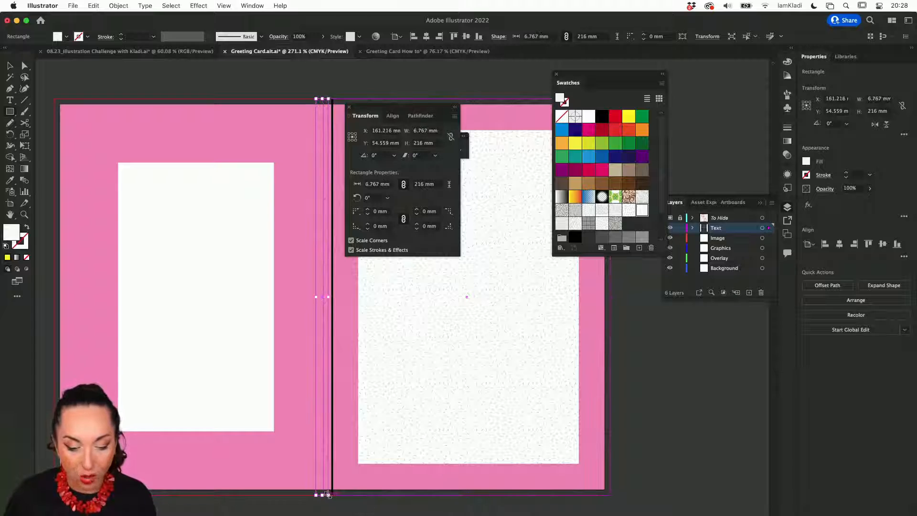
pyautogui.click(602, 170)
pyautogui.hotkey('shift', 'Right')
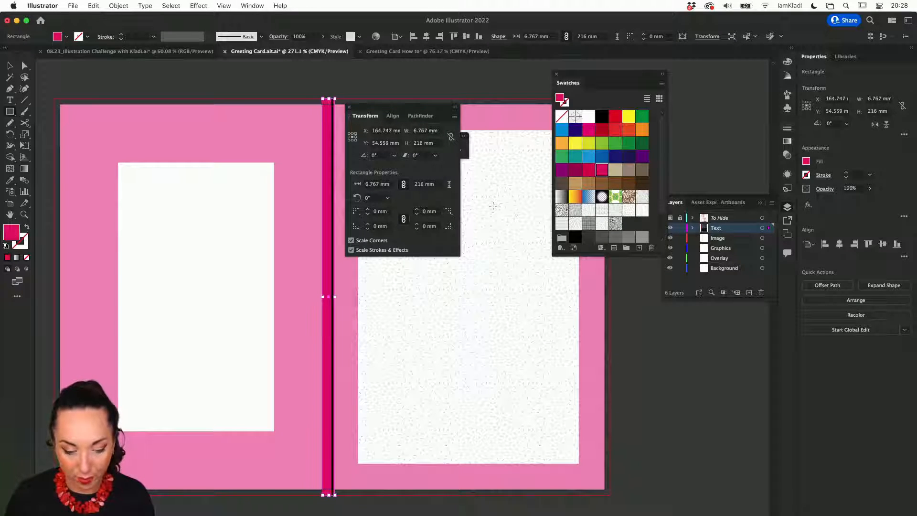
pyautogui.click(628, 116)
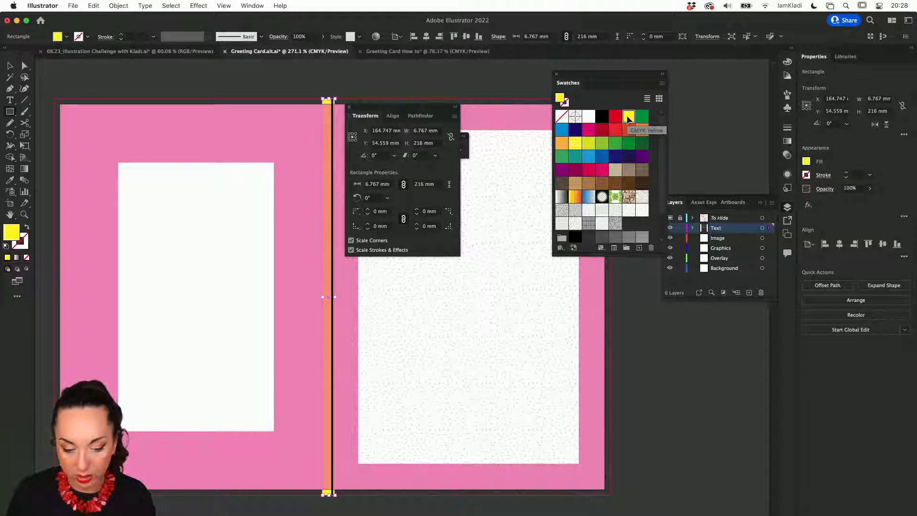
pyautogui.press('super+space')
pyautogui.write('x')
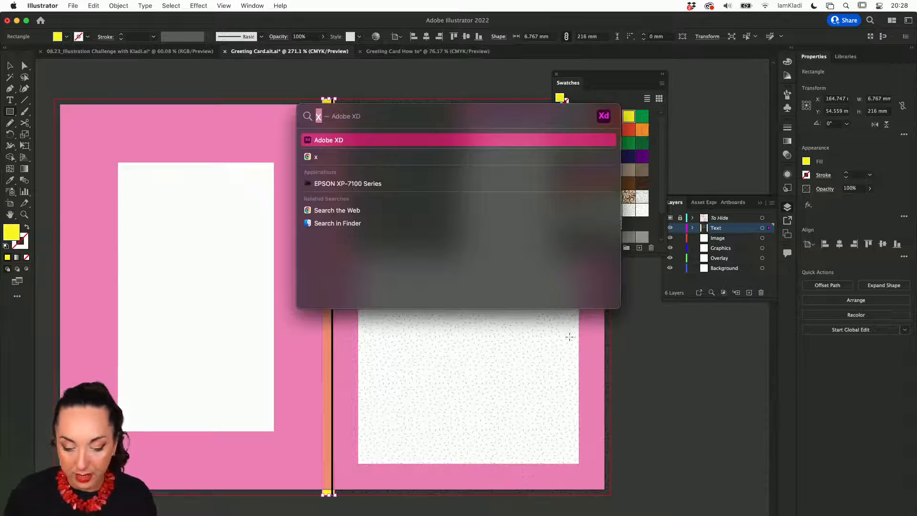
pyautogui.press('Escape')
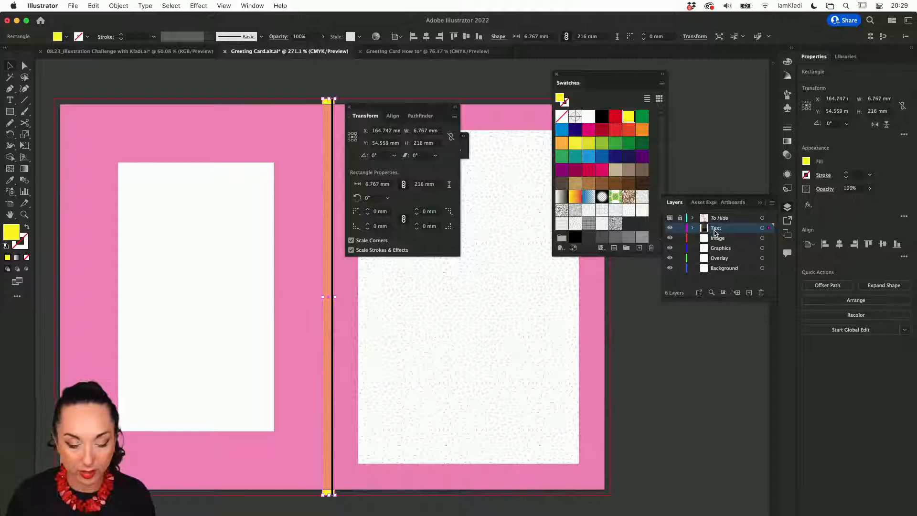
# Expand the Text layer in an enlarged layer list and select the yellow strip's entry.
pyautogui.click(693, 229)
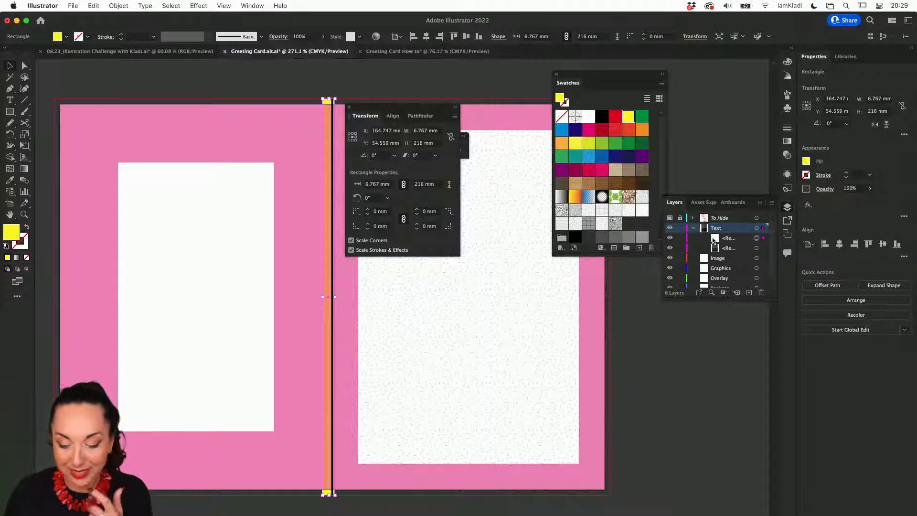
pyautogui.scroll(-1, 713, 242)
pyautogui.moveTo(727, 300); pyautogui.dragTo(739, 340)
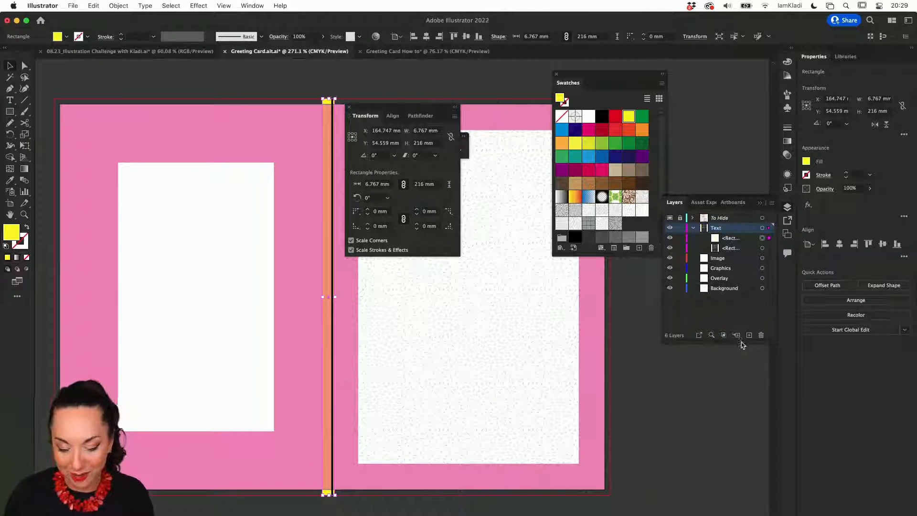
pyautogui.click(730, 236)
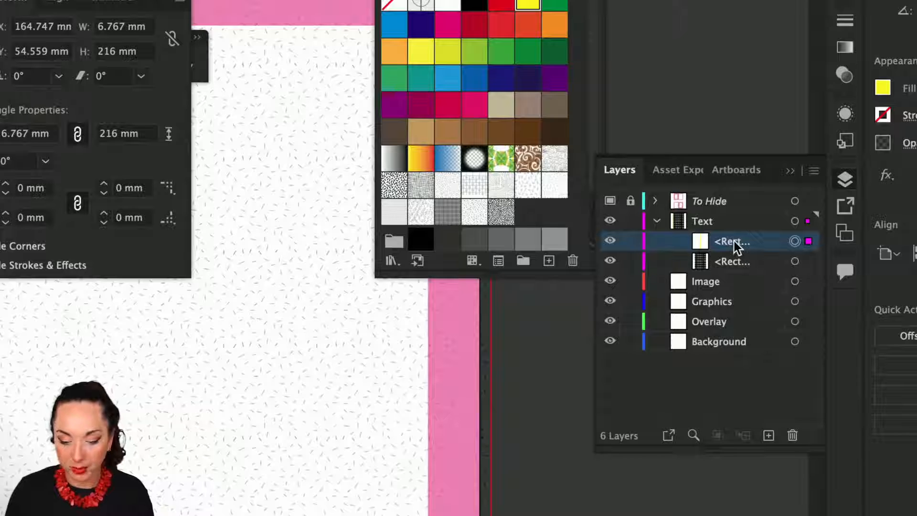
# Move the hatched rectangle and the yellow strip from the Text layer into the Background layer.
pyautogui.moveTo(732, 240); pyautogui.dragTo(714, 343)
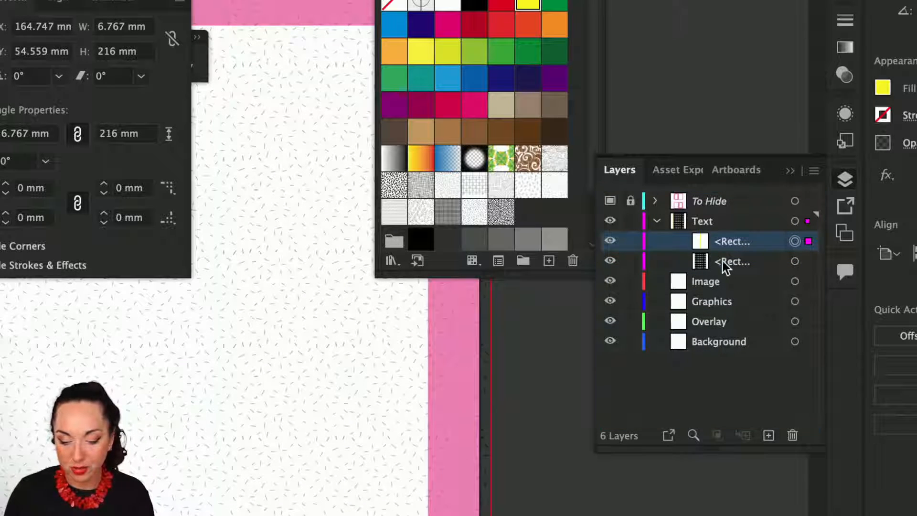
pyautogui.moveTo(726, 261); pyautogui.dragTo(722, 339)
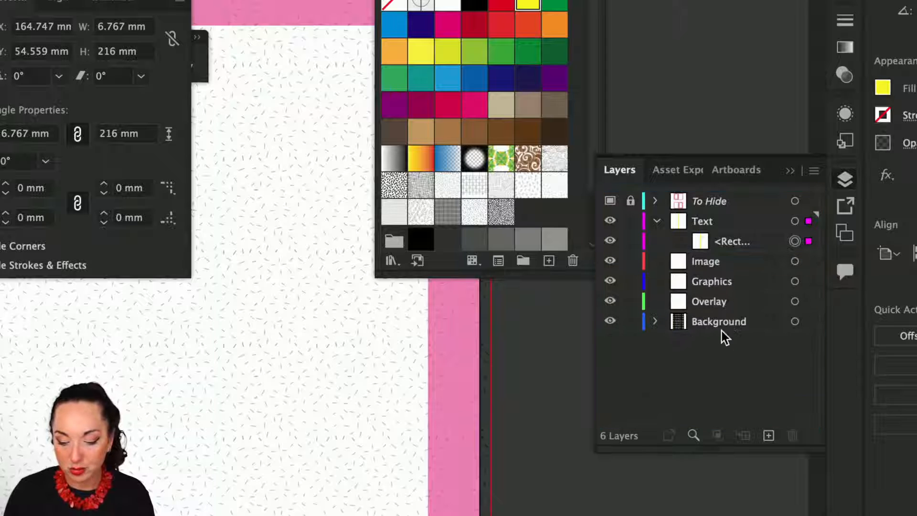
pyautogui.moveTo(720, 240); pyautogui.dragTo(720, 317)
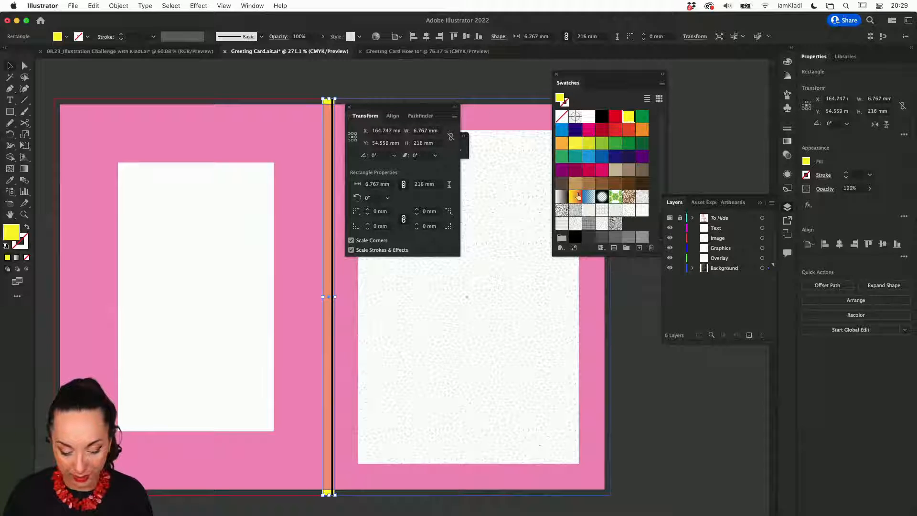
# Widen the yellow strip so it extends across the fold onto the card front, and hide the To Hide layer.
pyautogui.moveTo(334, 296); pyautogui.dragTo(339, 297)
pyautogui.click(670, 219)
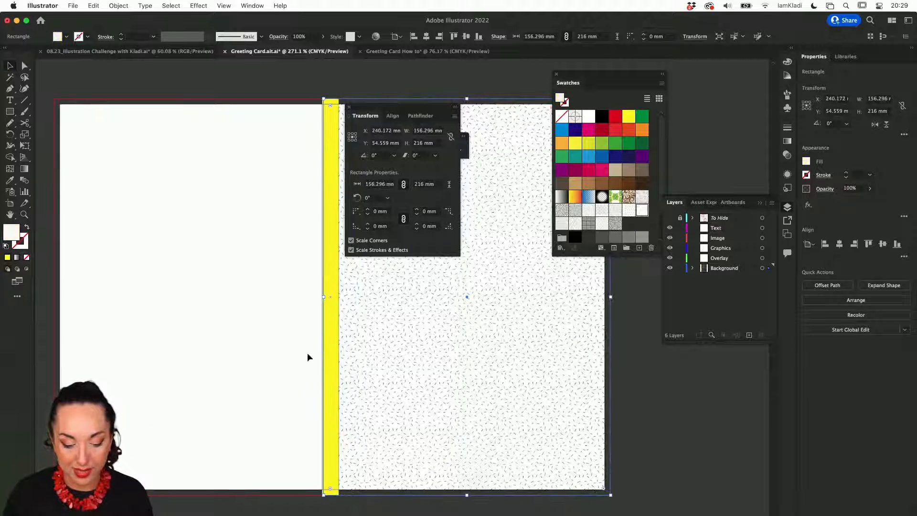
pyautogui.click(289, 356)
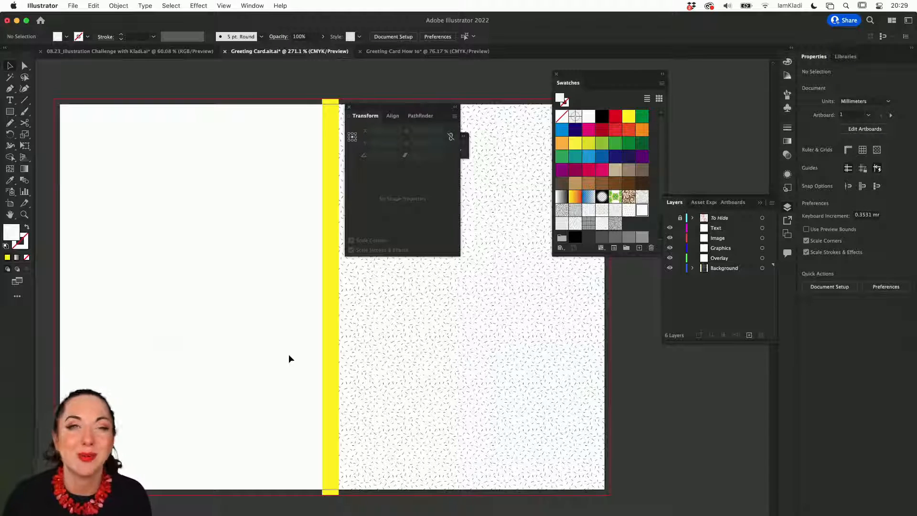
# Delete the yellow strip along the fold.
pyautogui.click(329, 305)
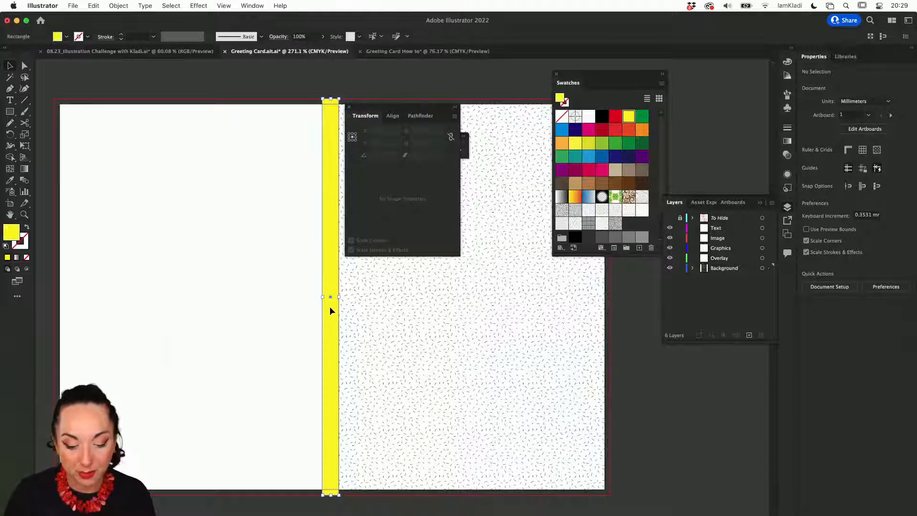
pyautogui.press('Delete')
pyautogui.press('i')
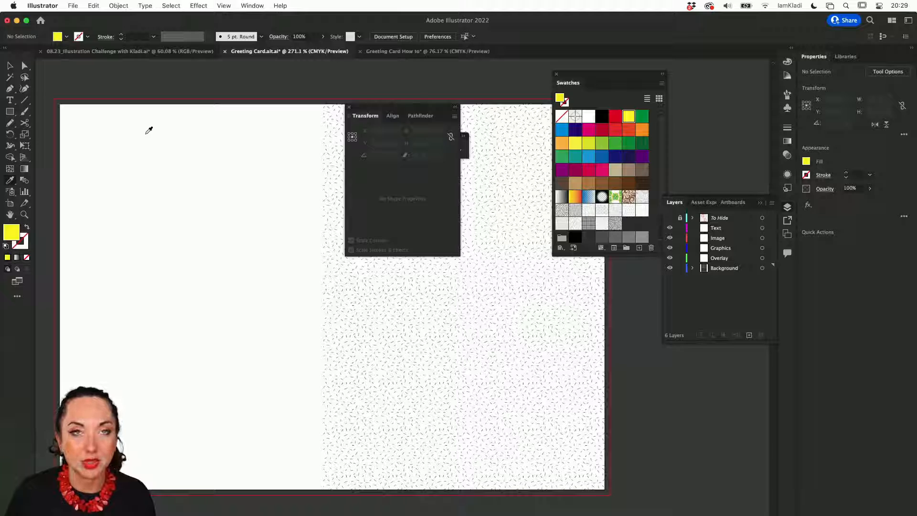
# Draw a straight vertical Pen tool line about 230.6 mm long beside the hatched area, running past both artboard edges.
pyautogui.press('p')
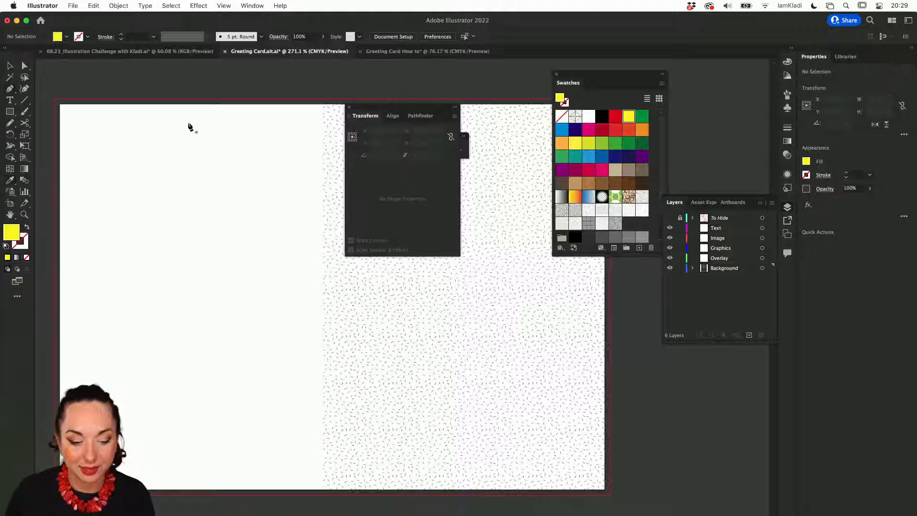
pyautogui.click(299, 78)
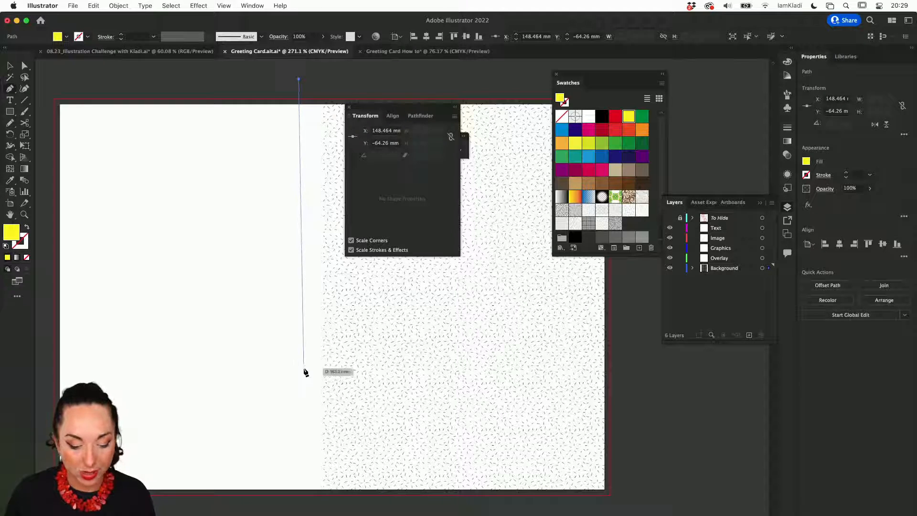
pyautogui.click(298, 501)
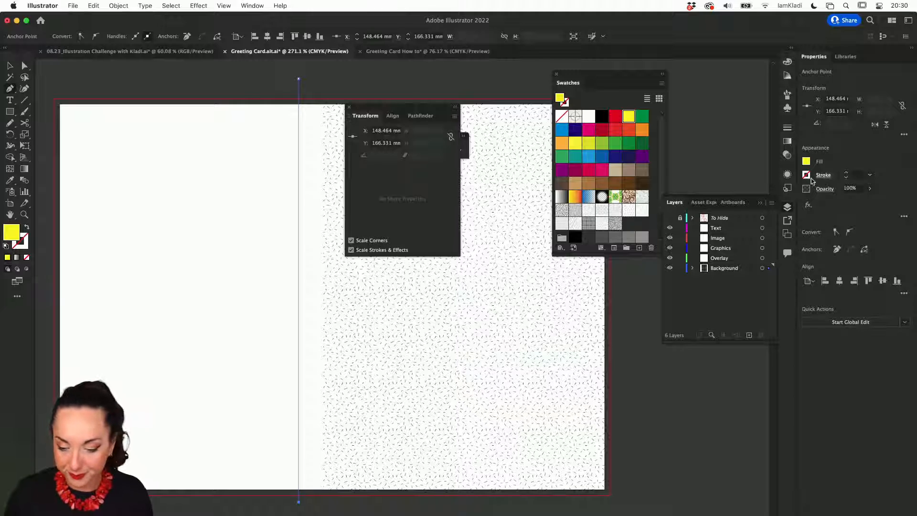
# Give the vertical line a 5 pt yellow stroke and no fill.
pyautogui.click(845, 173)
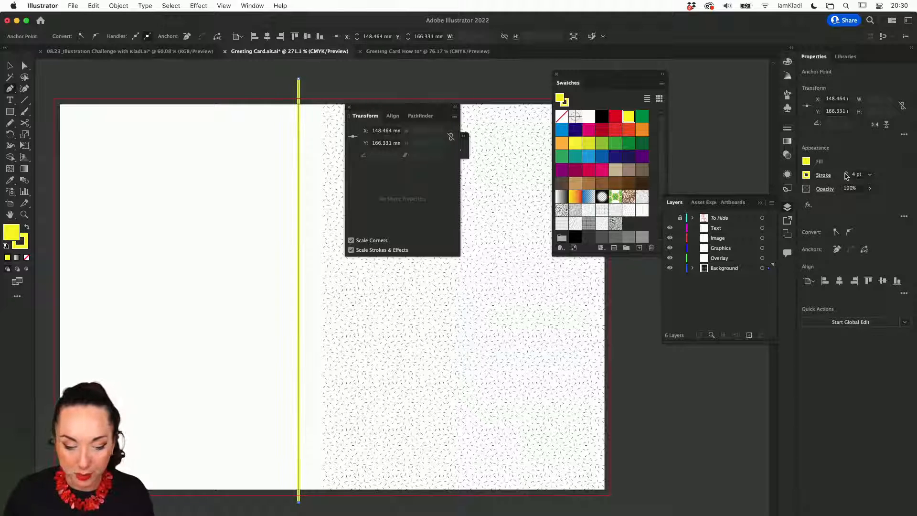
pyautogui.click(846, 172)
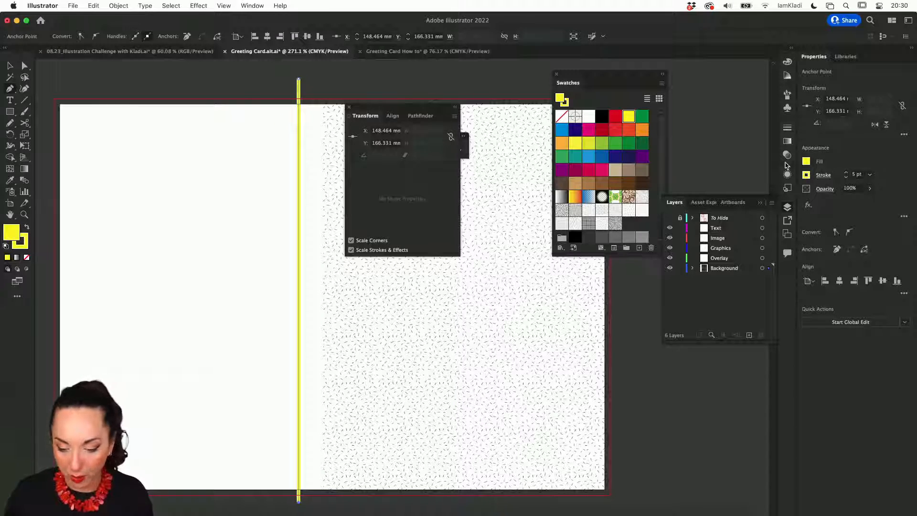
pyautogui.click(807, 162)
pyautogui.click(706, 198)
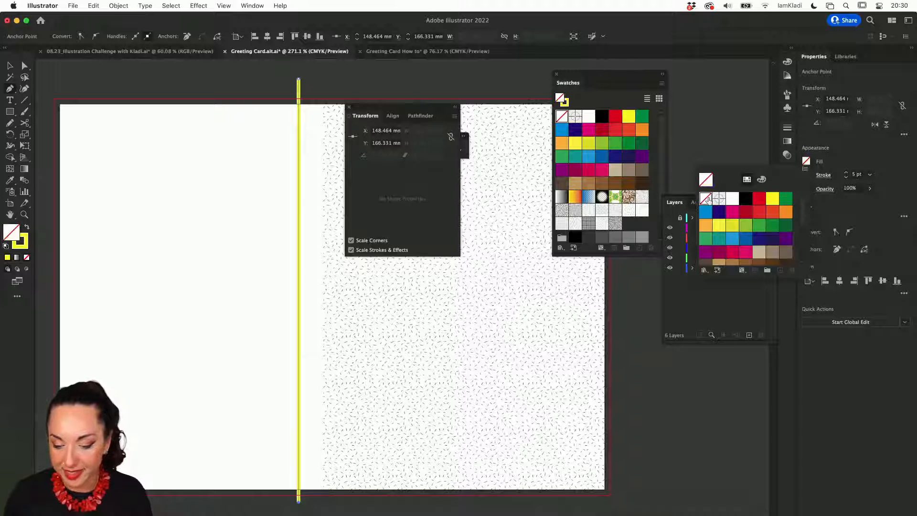
# Leave the Pen tool and reselect the yellow vertical line as a whole object.
pyautogui.click(198, 5)
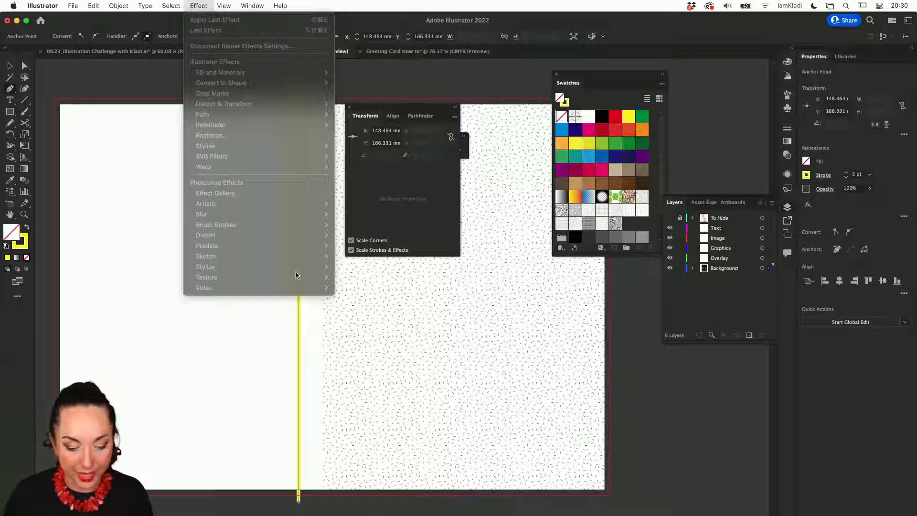
pyautogui.moveTo(229, 4)
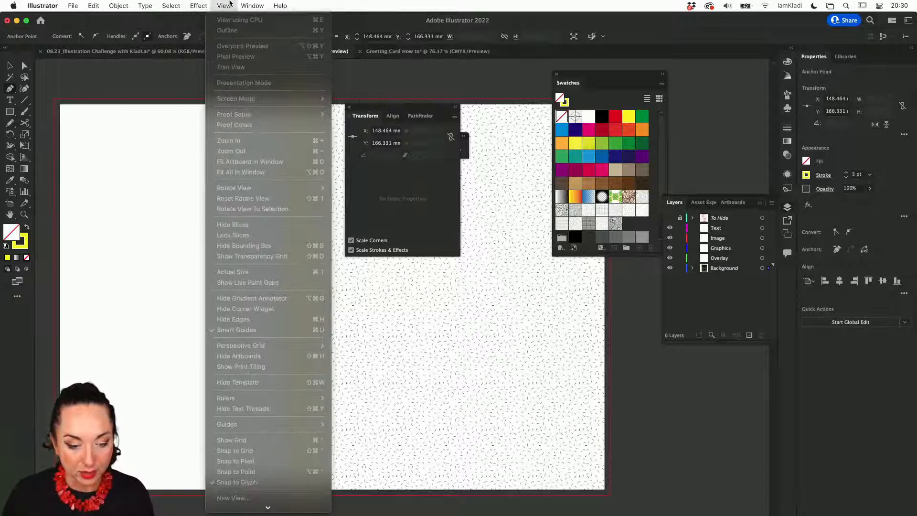
pyautogui.click(114, 178)
pyautogui.press('v')
pyautogui.click(248, 182)
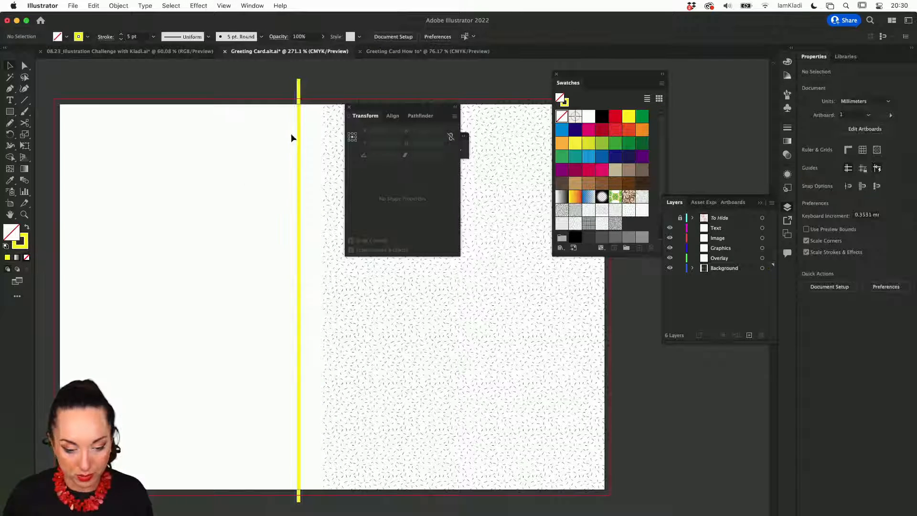
pyautogui.click(300, 138)
# Apply a Zig Zag effect to the yellow line with a size of 4.23 mm, 9 ridges per segment and corner points.
pyautogui.click(204, 5)
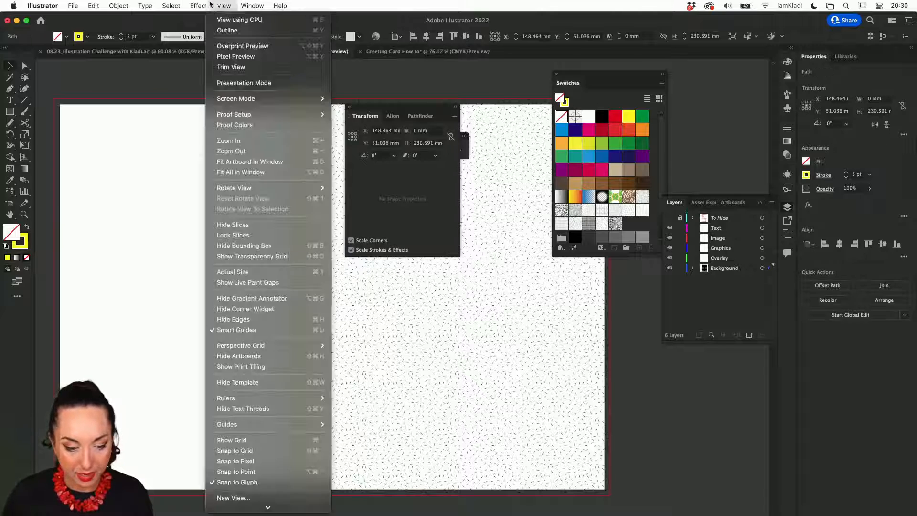
pyautogui.click(204, 5)
pyautogui.click(205, 5)
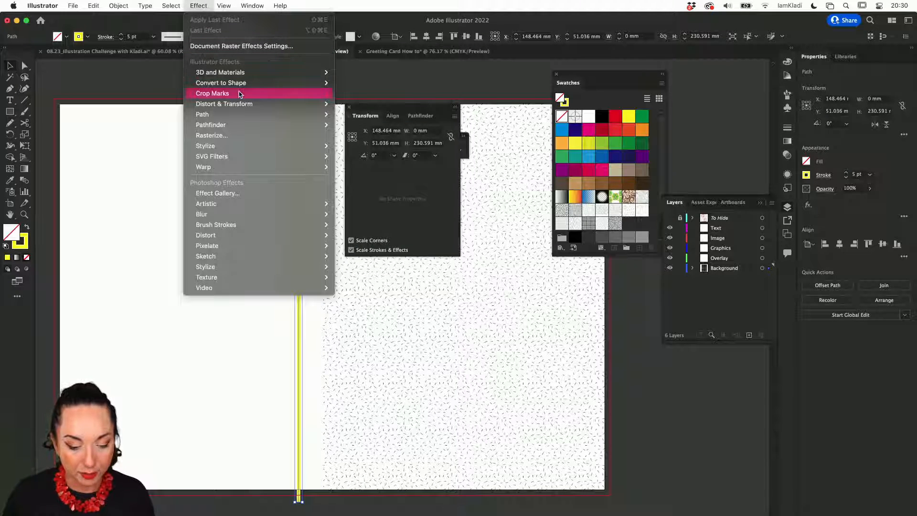
pyautogui.moveTo(241, 103)
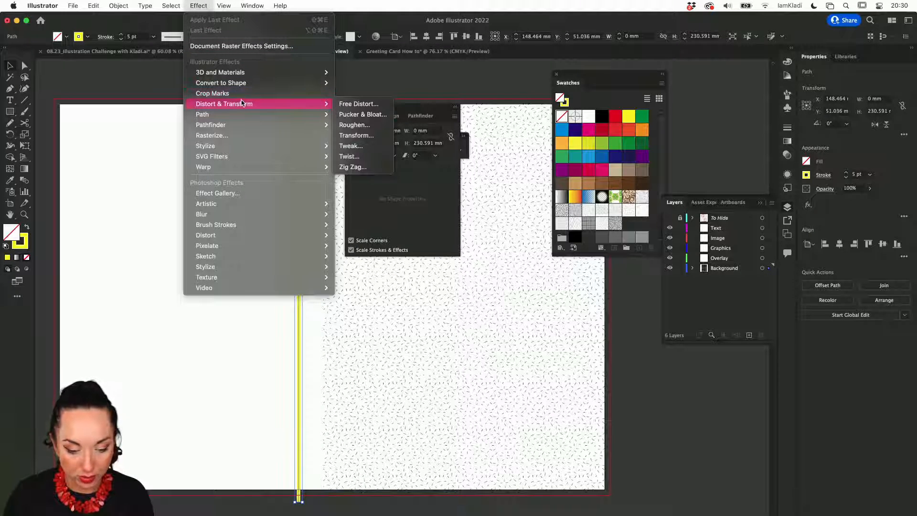
pyautogui.click(354, 167)
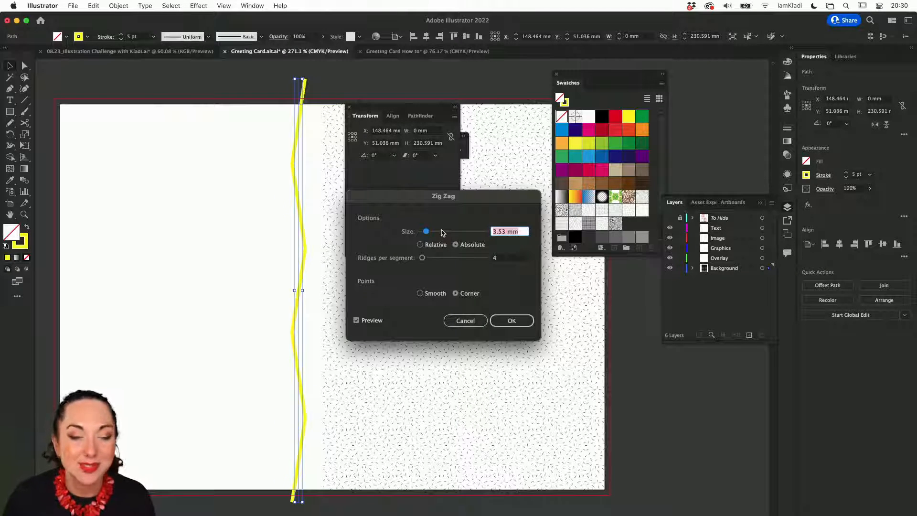
pyautogui.moveTo(426, 233); pyautogui.dragTo(425, 258)
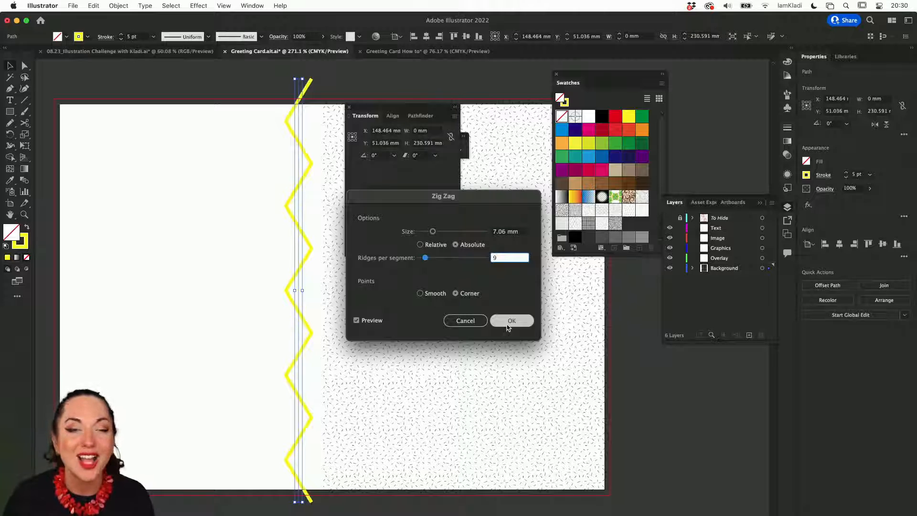
pyautogui.moveTo(432, 231); pyautogui.dragTo(427, 232)
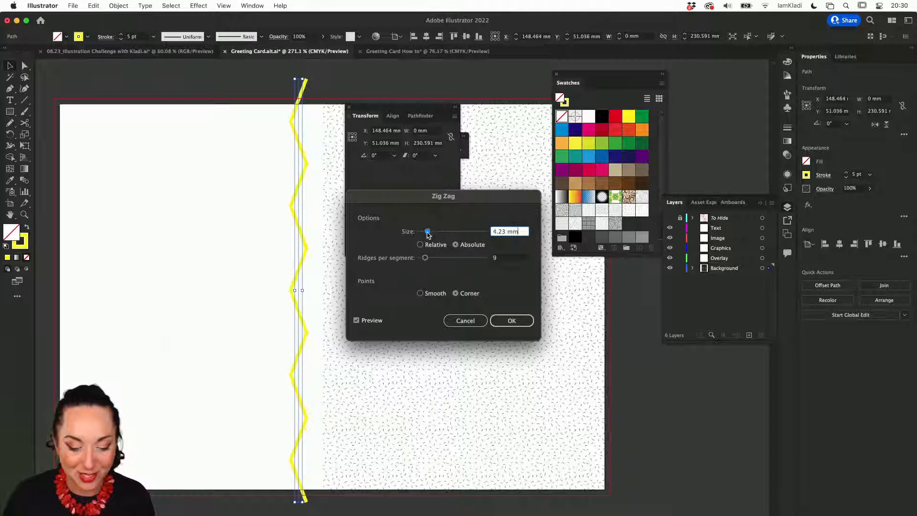
pyautogui.click(512, 320)
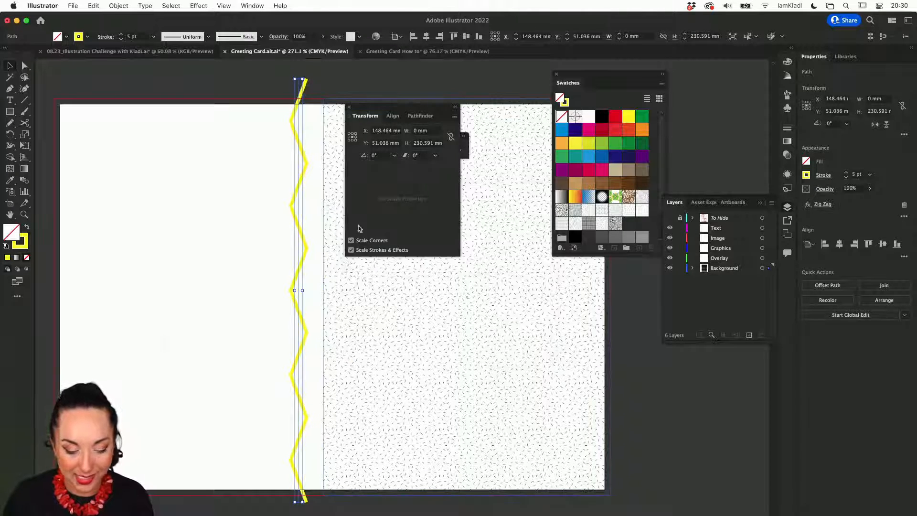
# Move the yellow zigzag onto the fold at about X 166.8 mm, showing the To Hide layer for reference and hiding it again.
pyautogui.moveTo(295, 192); pyautogui.dragTo(324, 199)
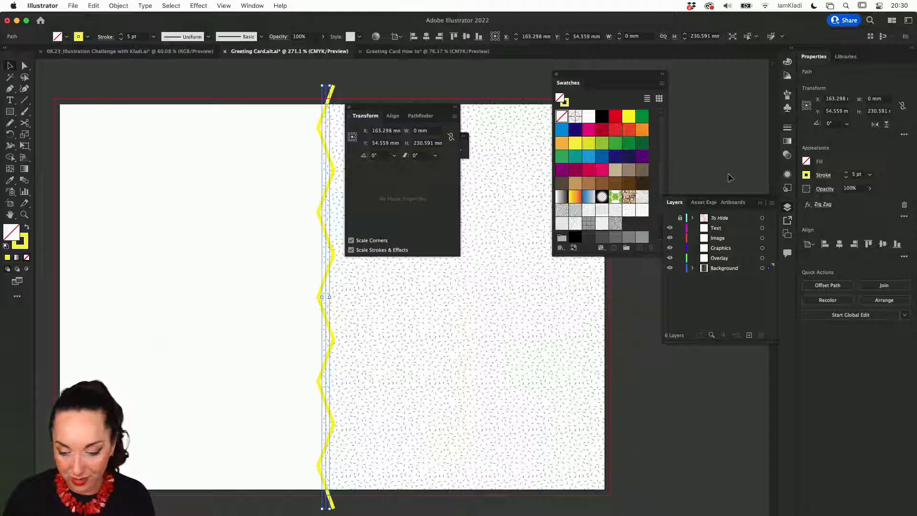
pyautogui.click(669, 218)
pyautogui.scroll(3, 314, 162)
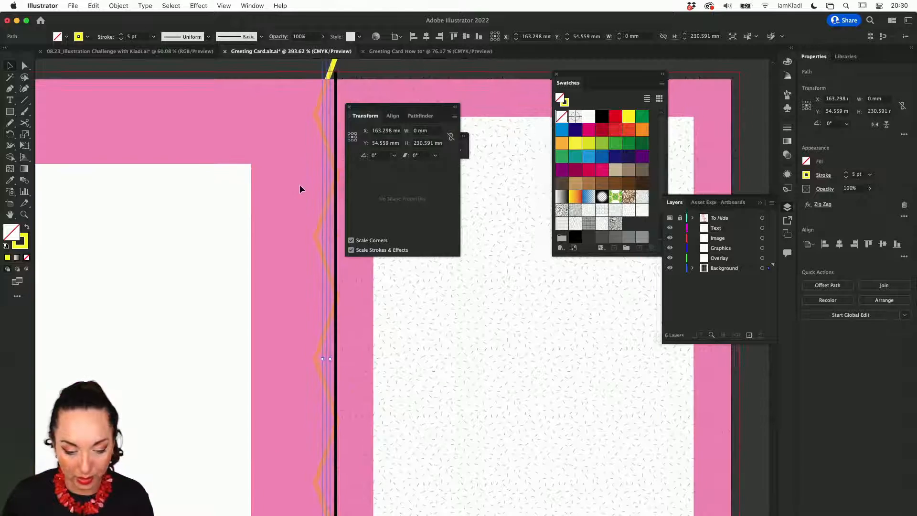
pyautogui.hscroll(3, 300, 186)
pyautogui.scroll(3, 300, 186)
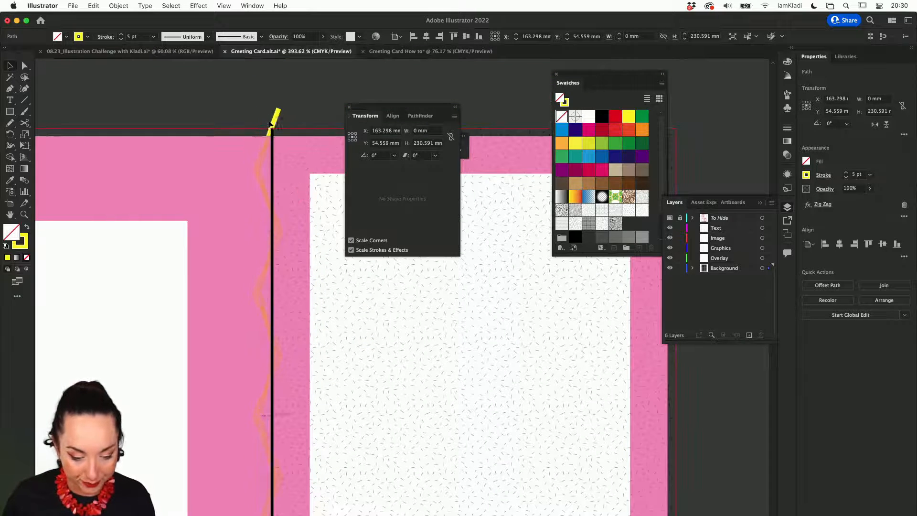
pyautogui.moveTo(268, 125); pyautogui.dragTo(276, 122)
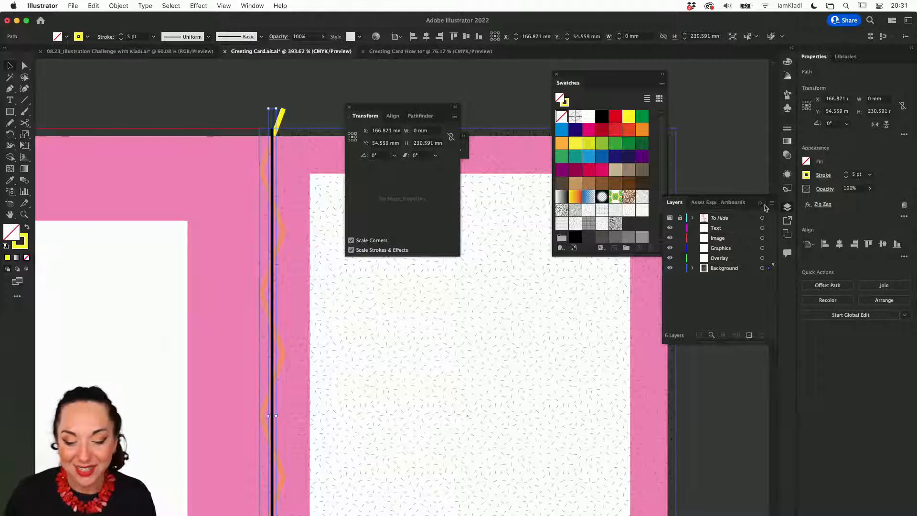
pyautogui.click(668, 219)
# Duplicate the yellow zigzag about 3 mm to the right and give the copy a blue stroke.
pyautogui.moveTo(274, 139); pyautogui.dragTo(281, 143)
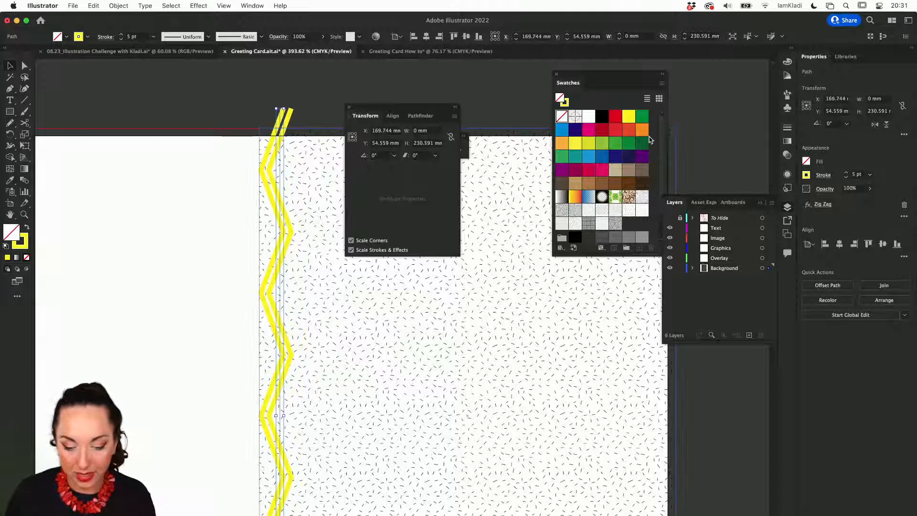
pyautogui.click(806, 175)
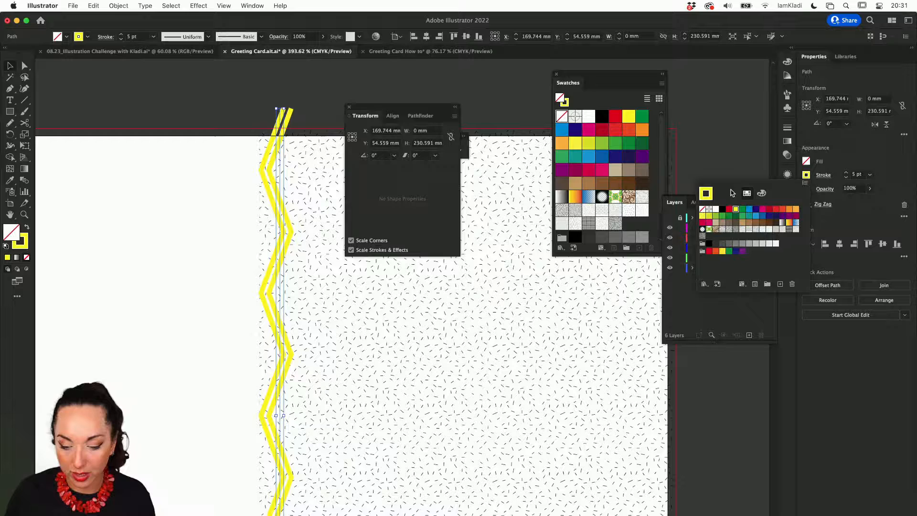
pyautogui.click(769, 209)
pyautogui.click(783, 209)
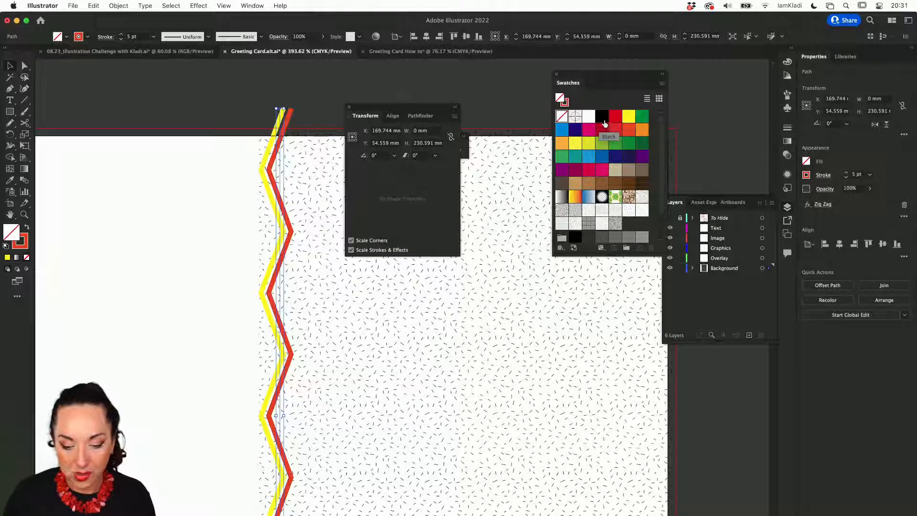
pyautogui.click(561, 130)
pyautogui.press('super+z')
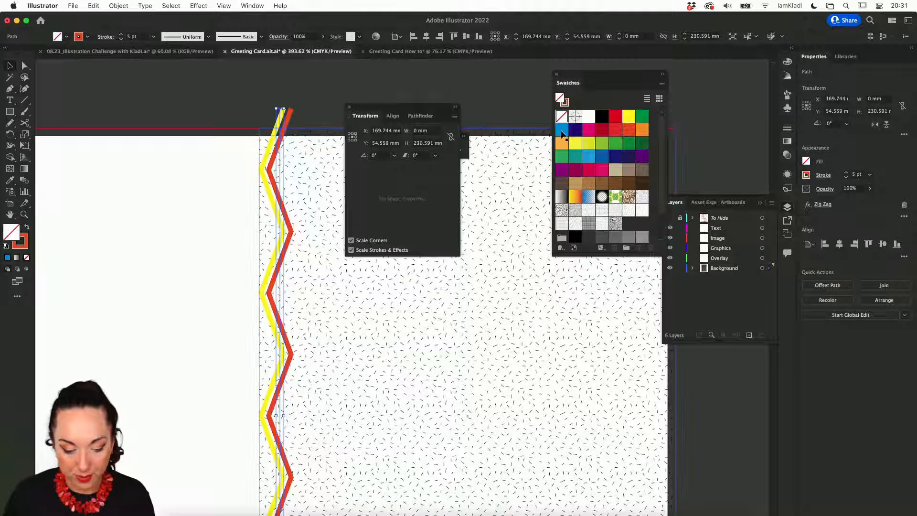
pyautogui.click(589, 157)
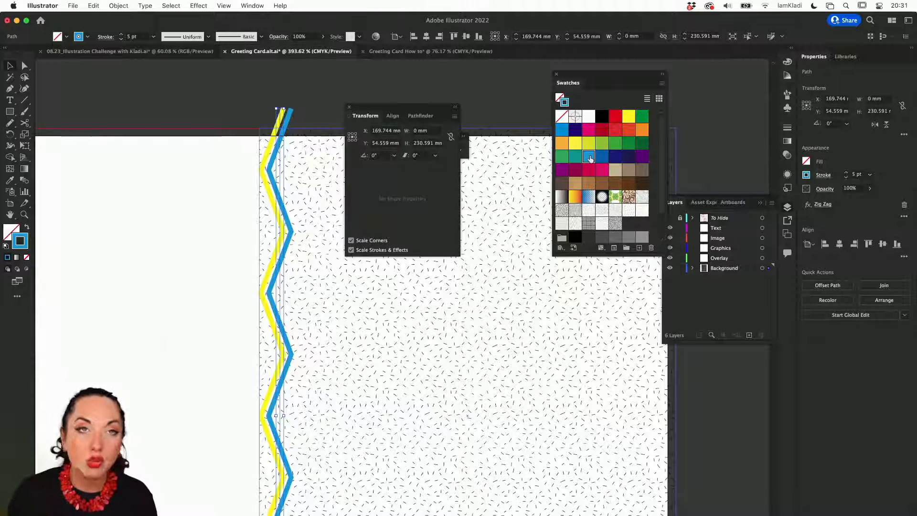
pyautogui.click(198, 5)
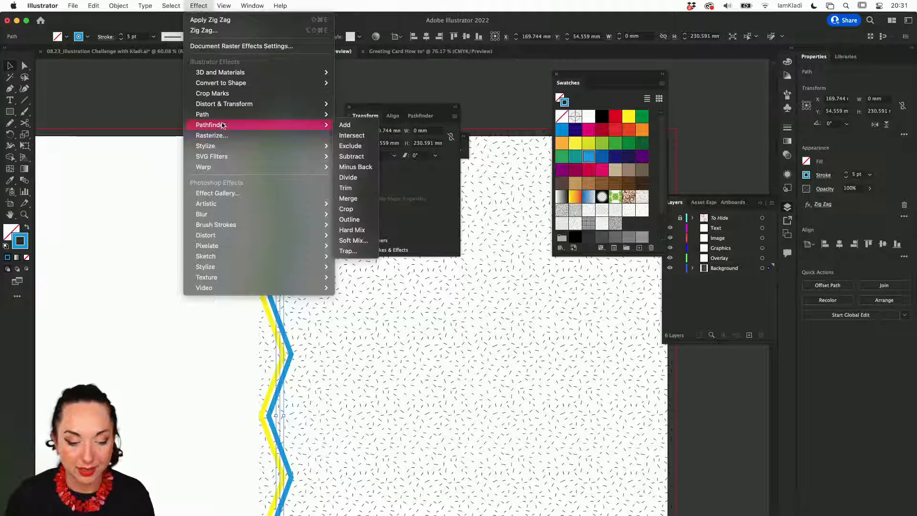
pyautogui.moveTo(235, 106)
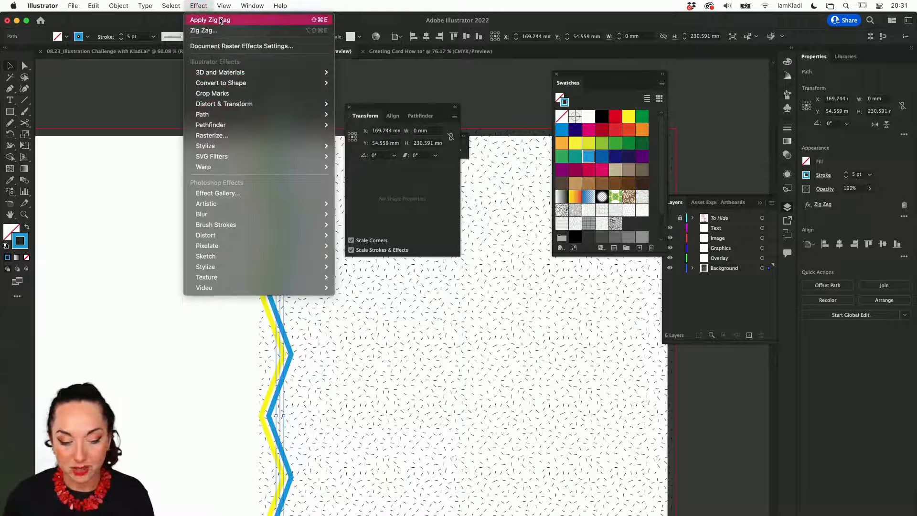
pyautogui.click(216, 32)
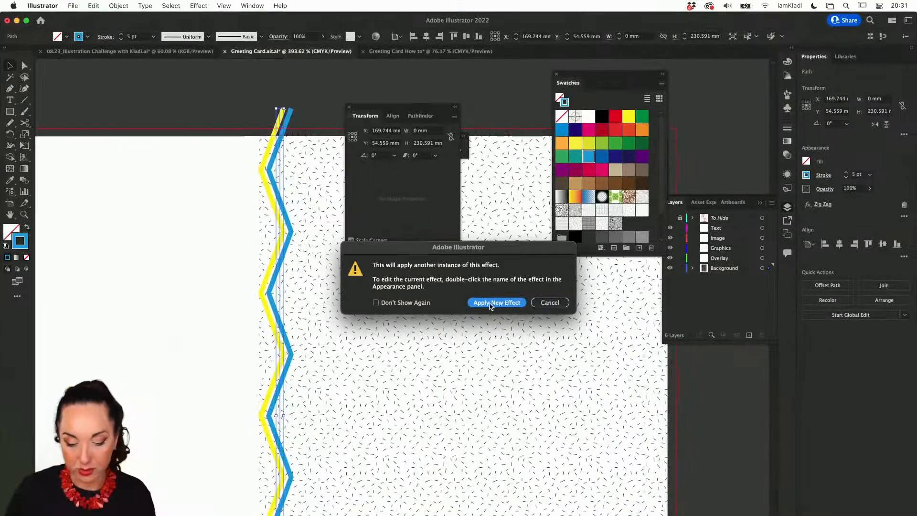
pyautogui.click(552, 304)
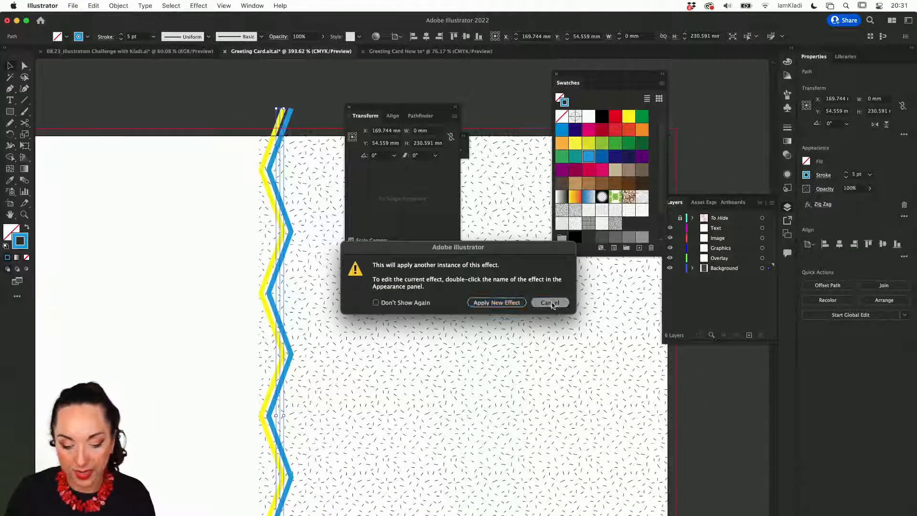
# Display the blue zigzag's Appearance attributes in a taller floating panel beside the artwork.
pyautogui.click(455, 107)
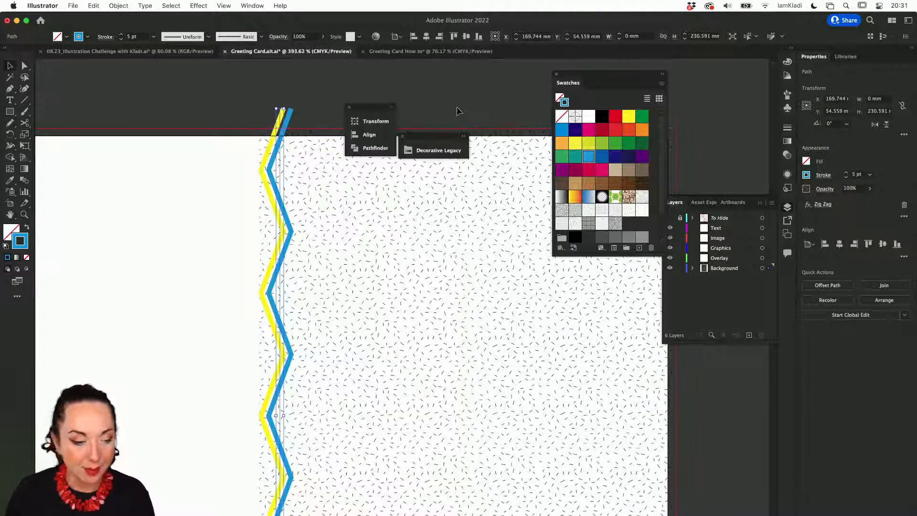
pyautogui.click(253, 6)
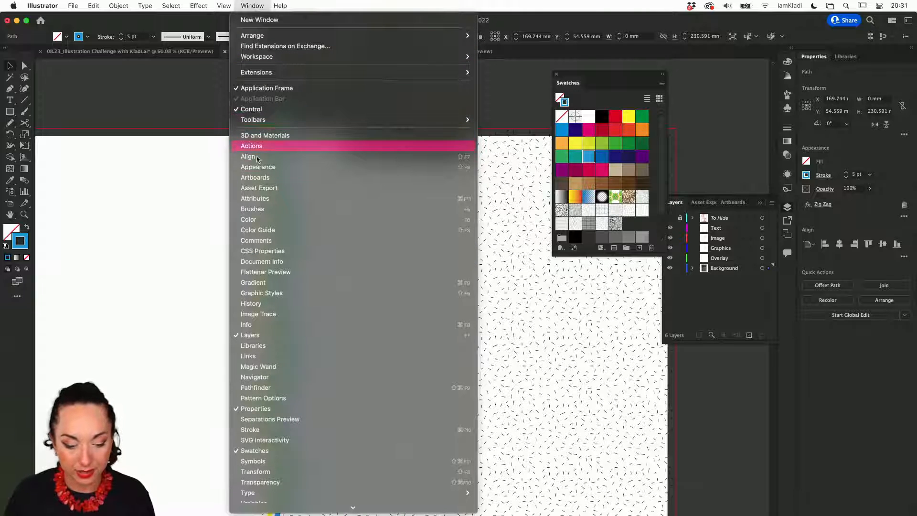
pyautogui.click(267, 166)
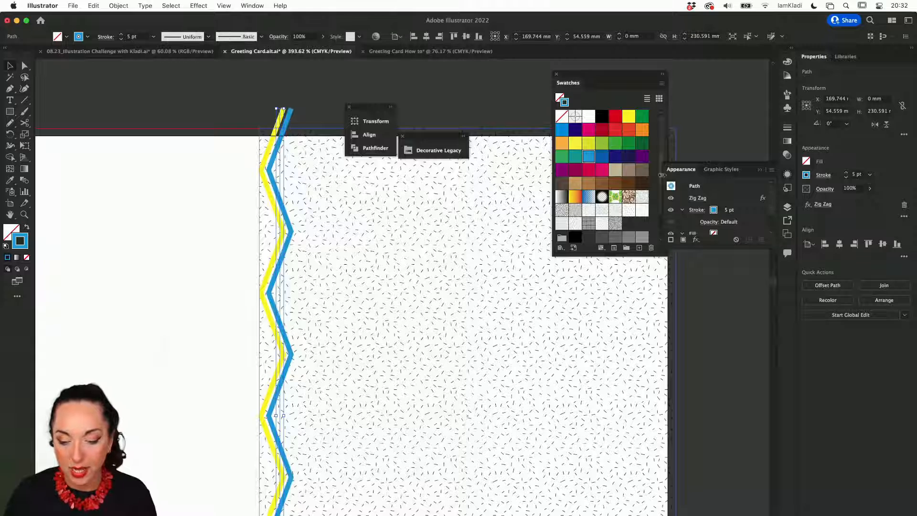
pyautogui.moveTo(688, 170); pyautogui.dragTo(328, 178)
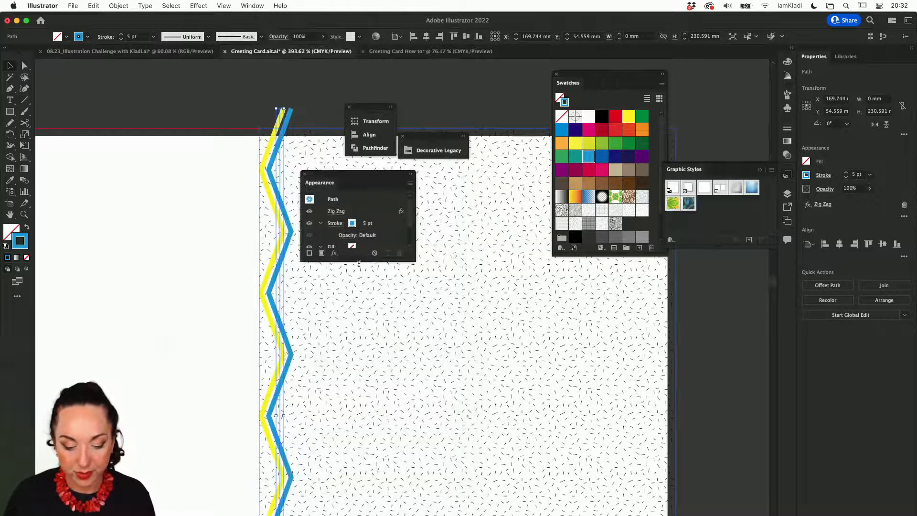
pyautogui.click(362, 293)
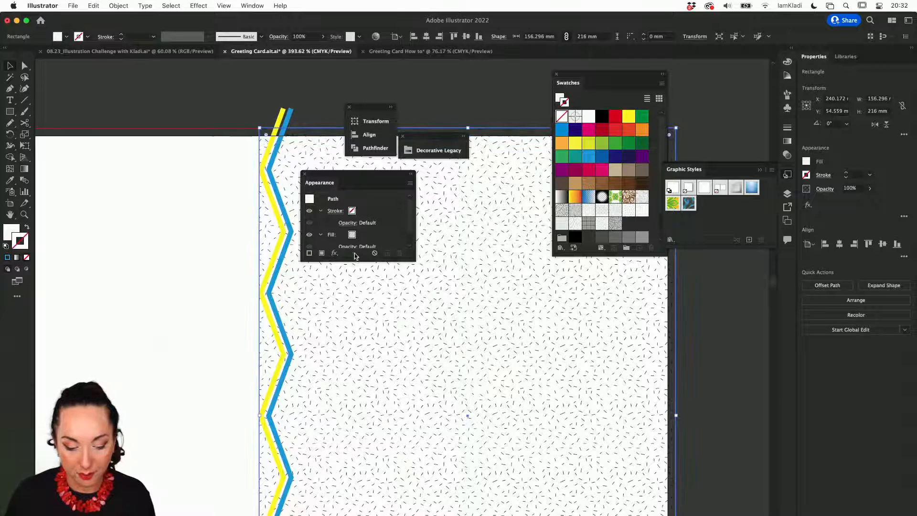
pyautogui.moveTo(358, 259); pyautogui.dragTo(359, 371)
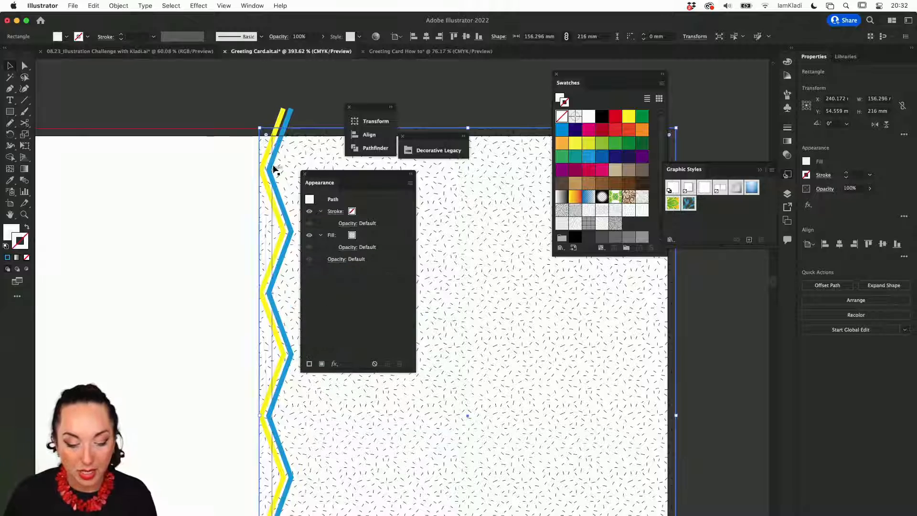
pyautogui.click(273, 164)
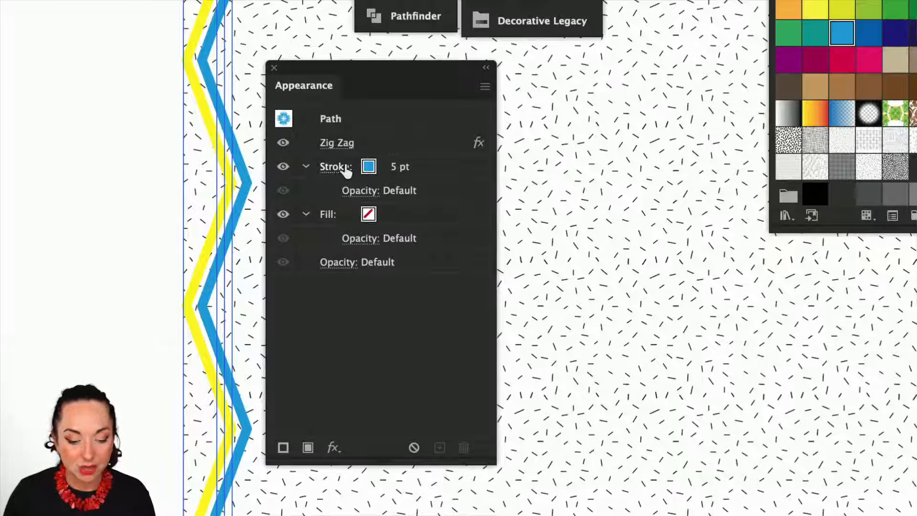
# Set the blue zigzag's stroke weight to 8 pt and its stroke colour to orange.
pyautogui.click(389, 167)
pyautogui.click(404, 162)
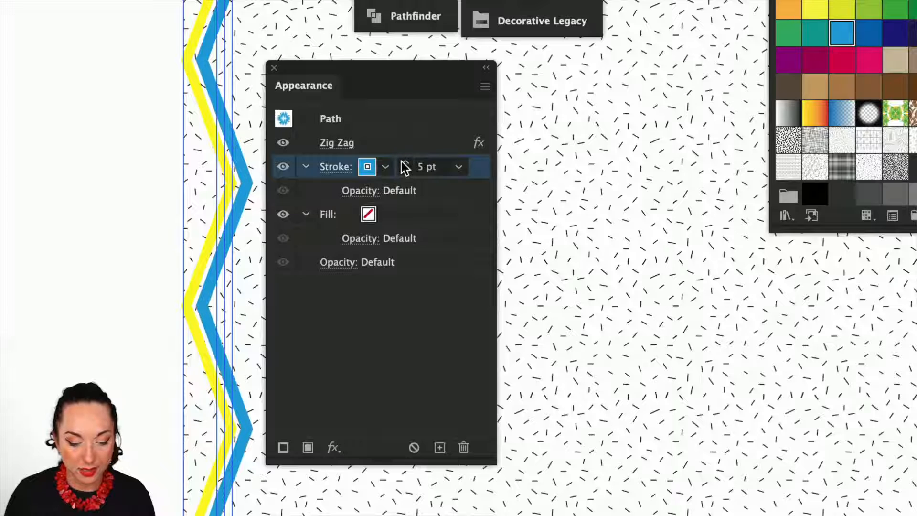
pyautogui.click(404, 163)
pyautogui.click(404, 162)
pyautogui.click(386, 167)
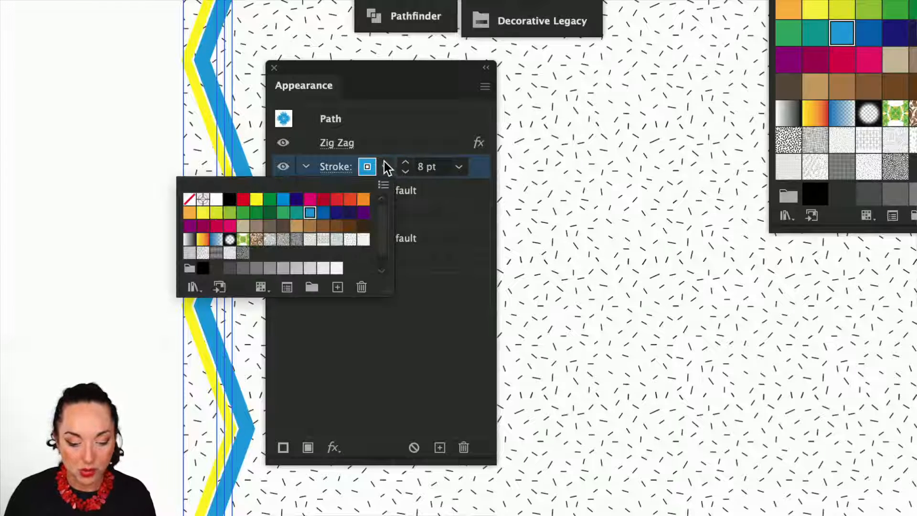
pyautogui.click(359, 199)
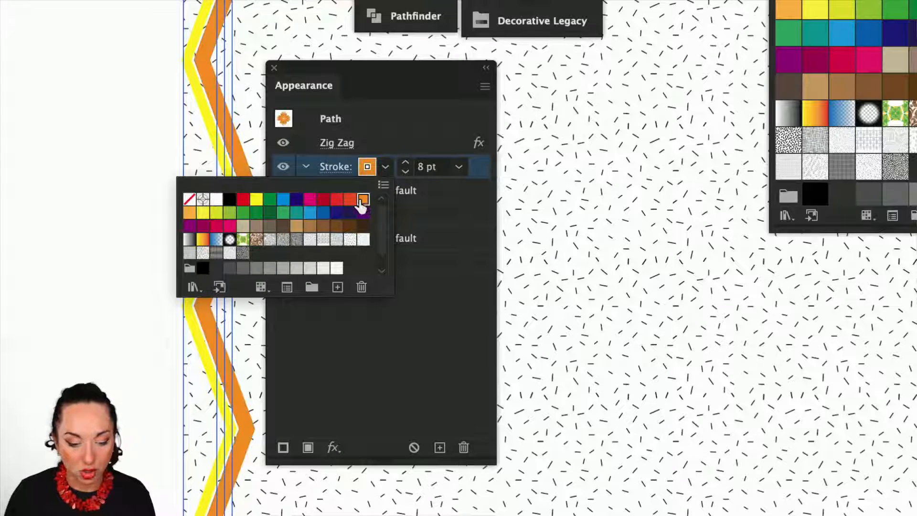
pyautogui.click(451, 243)
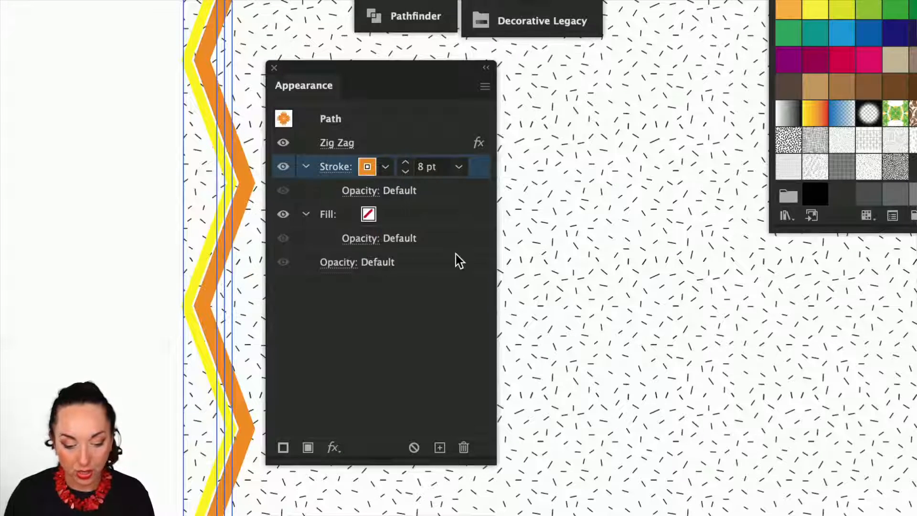
# Toggle the Zig Zag effect off and on to compare the orange line with and without it, leaving it on.
pyautogui.click(282, 144)
pyautogui.click(282, 142)
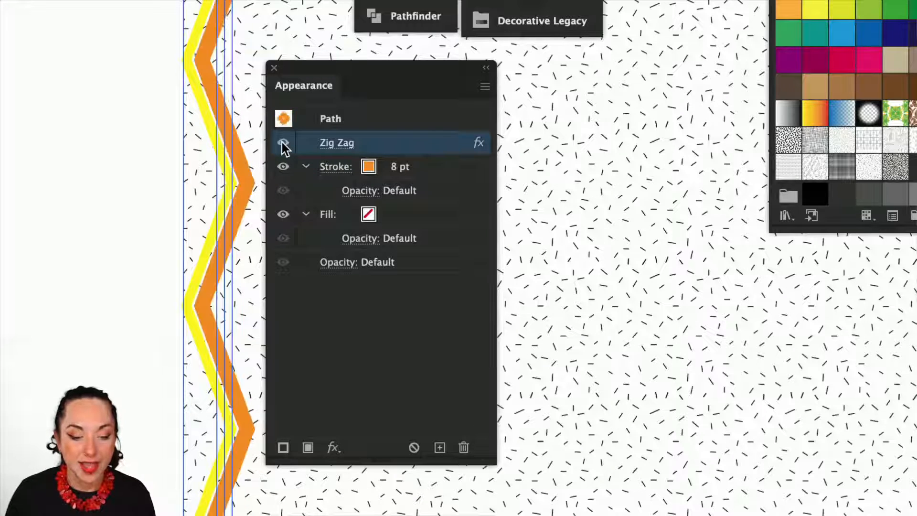
pyautogui.click(281, 143)
pyautogui.click(282, 142)
pyautogui.click(282, 142)
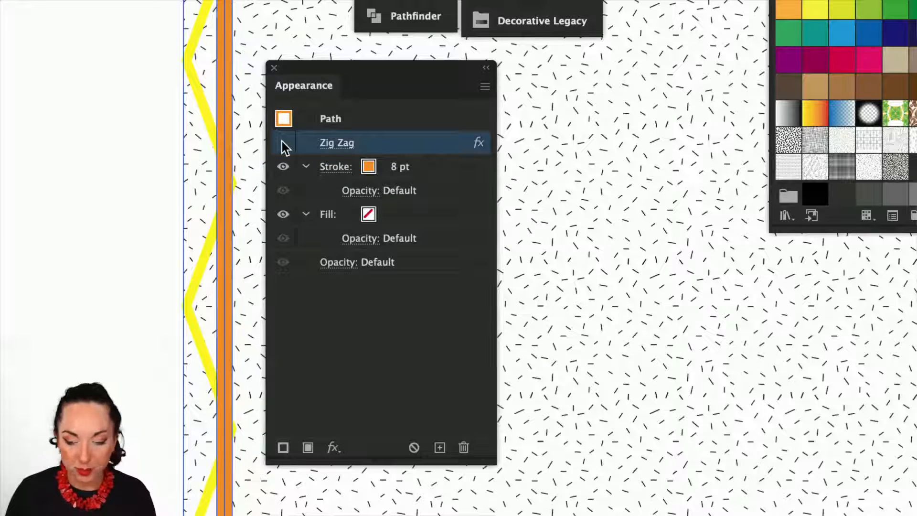
pyautogui.click(281, 142)
pyautogui.click(281, 142)
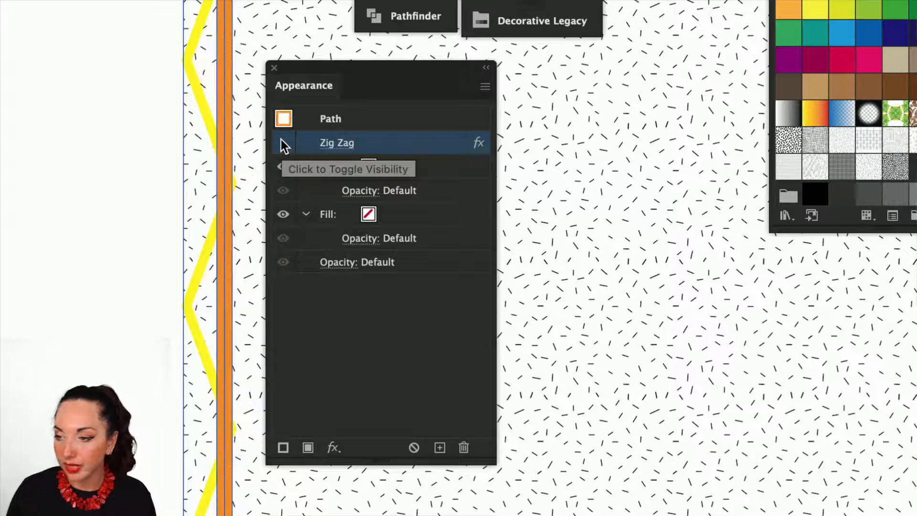
pyautogui.click(282, 144)
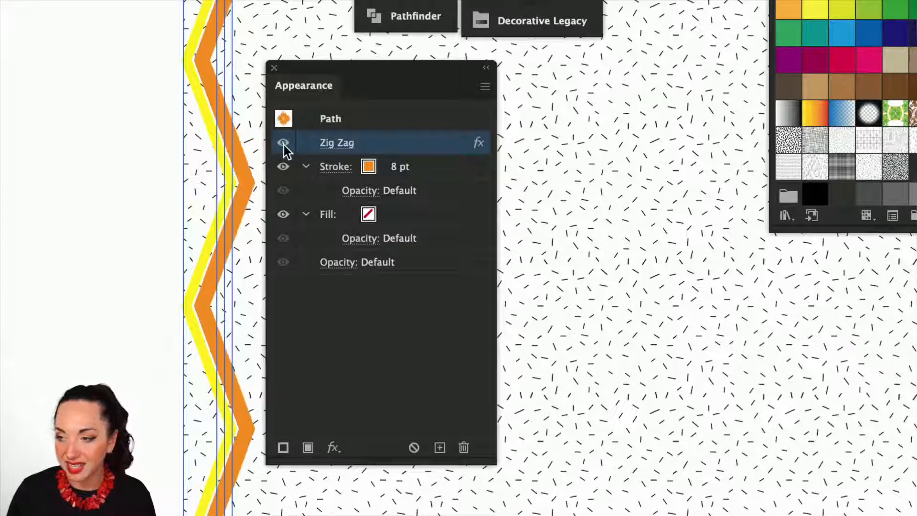
pyautogui.click(289, 145)
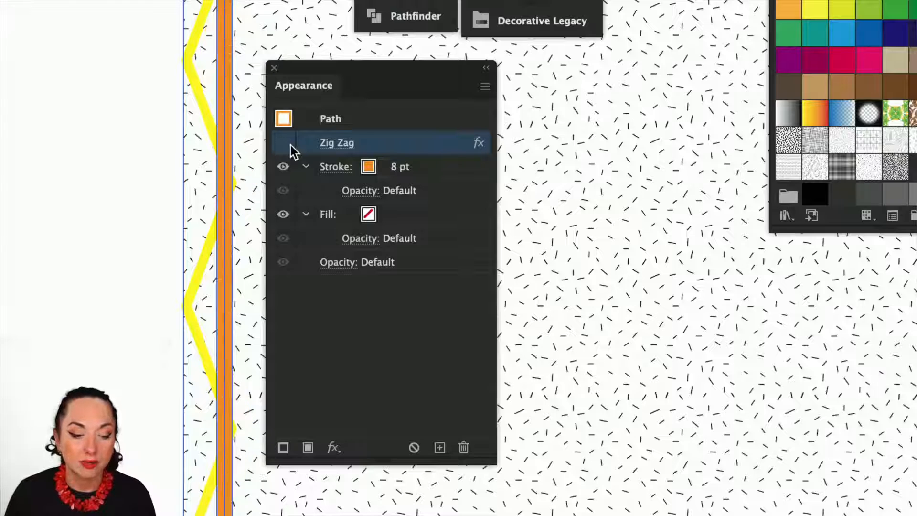
pyautogui.click(288, 145)
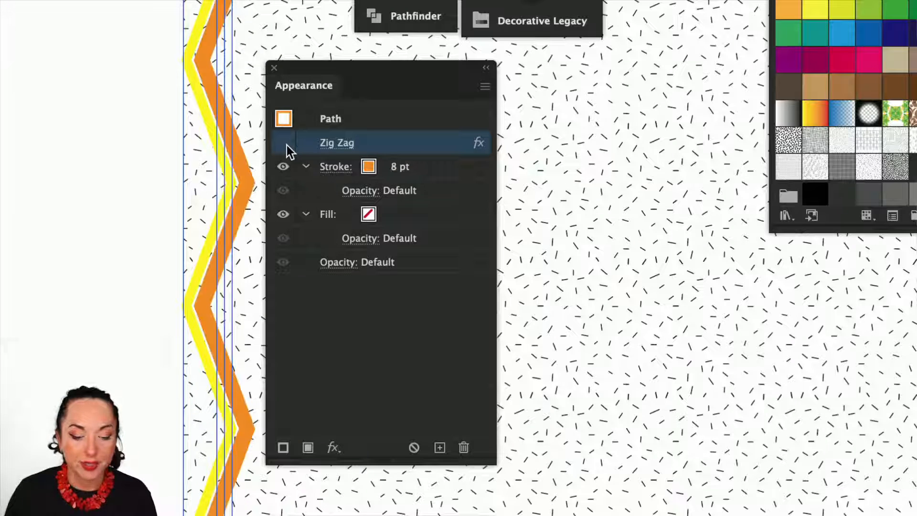
# Preview the orange line's Zig Zag effect with 18 ridges per segment and smooth versus corner points, discarding the changes.
pyautogui.click(333, 147)
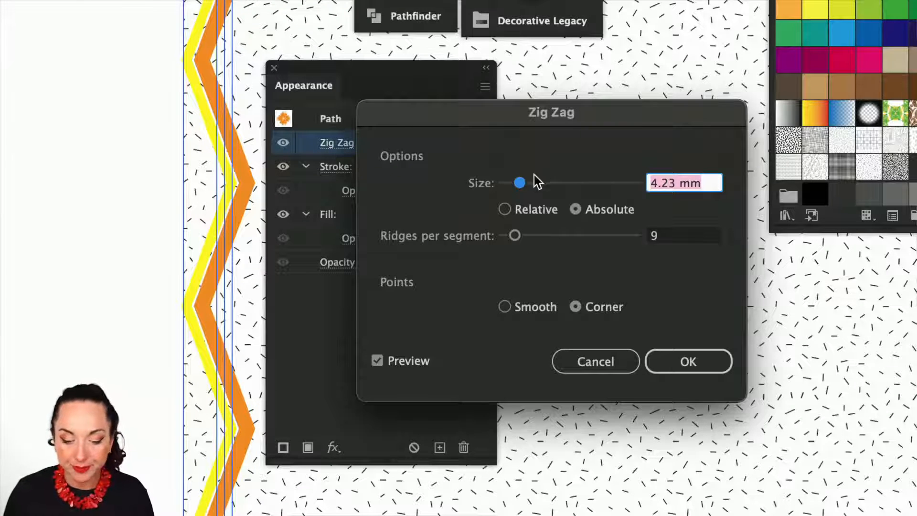
pyautogui.moveTo(520, 183)
pyautogui.mouseDown()
pyautogui.moveTo(533, 185)
pyautogui.moveTo(518, 184)
pyautogui.mouseUp()
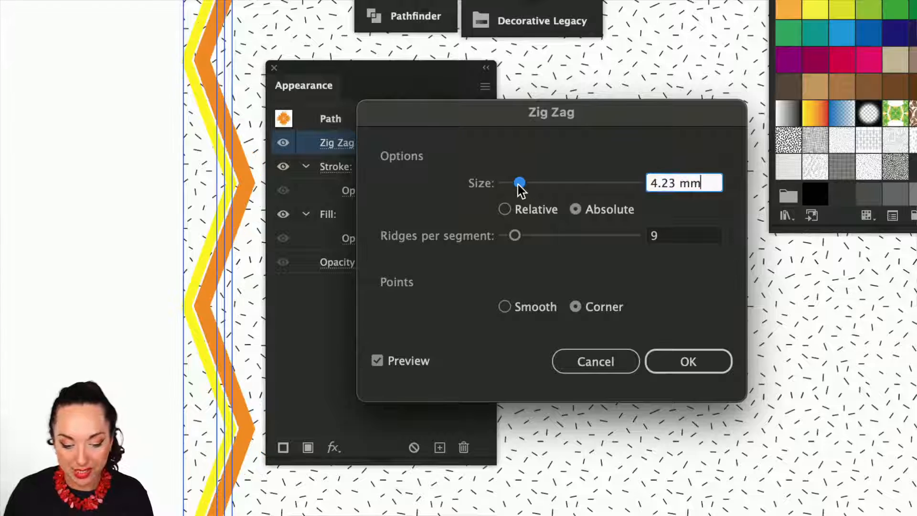
pyautogui.moveTo(515, 233)
pyautogui.mouseDown()
pyautogui.moveTo(538, 231)
pyautogui.moveTo(526, 229)
pyautogui.mouseUp()
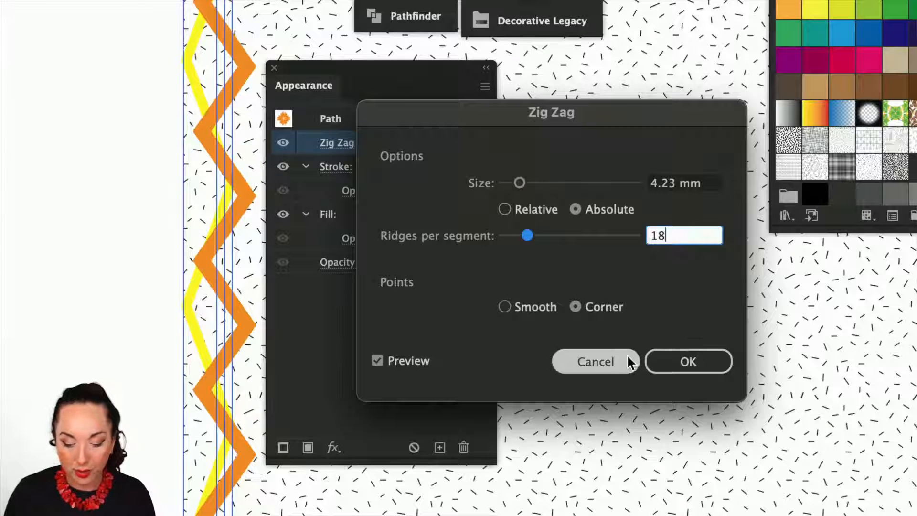
pyautogui.click(413, 361)
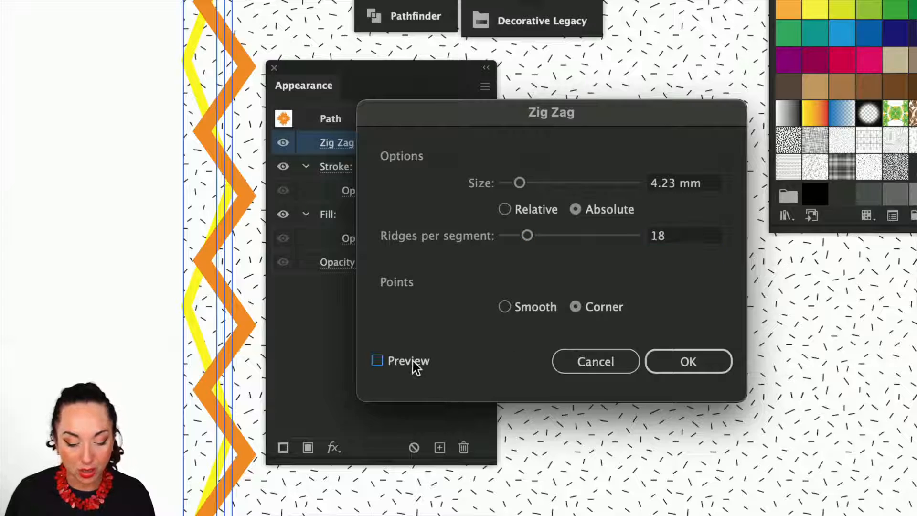
pyautogui.click(413, 362)
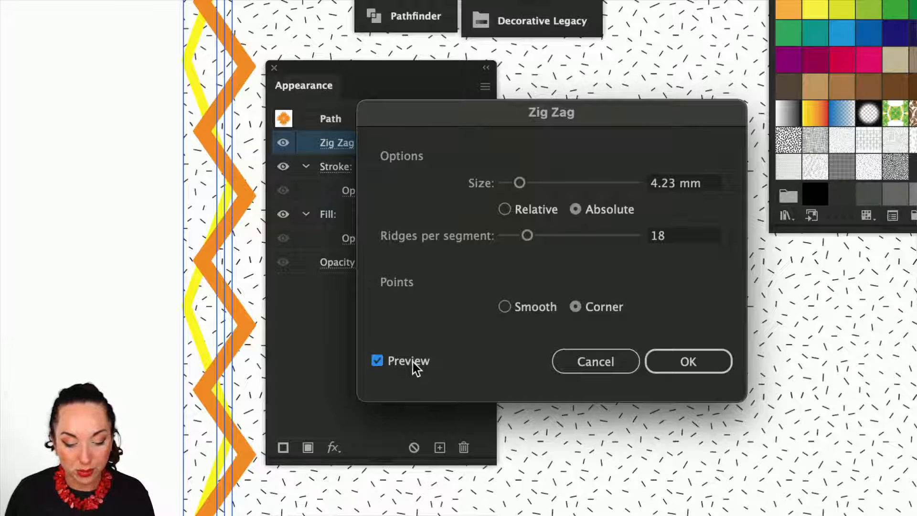
pyautogui.click(529, 305)
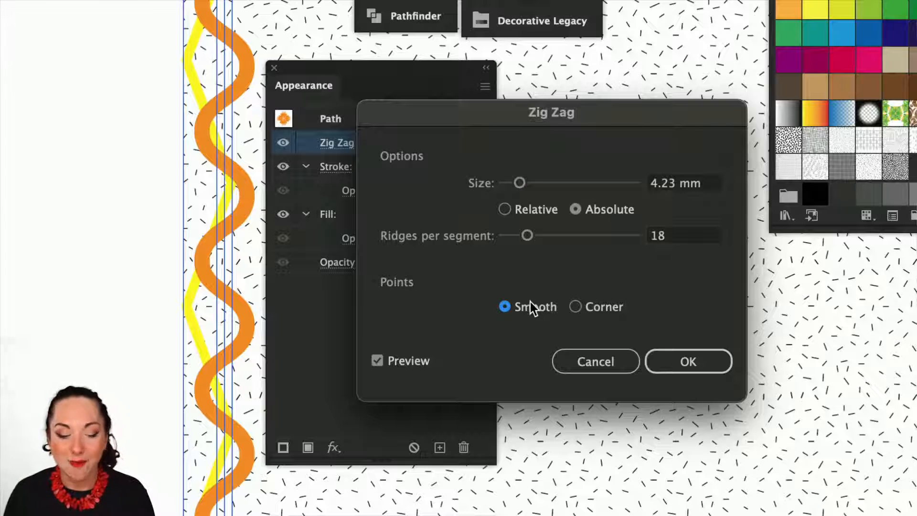
pyautogui.click(588, 306)
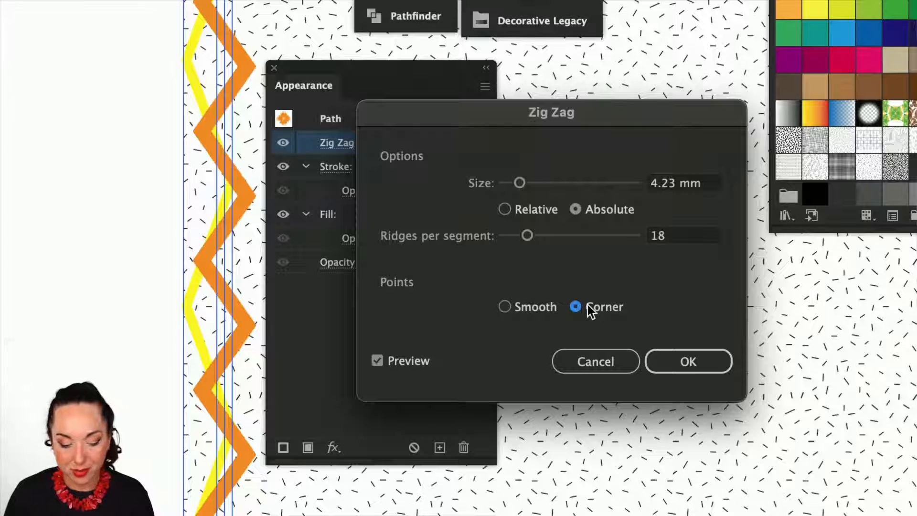
pyautogui.click(593, 362)
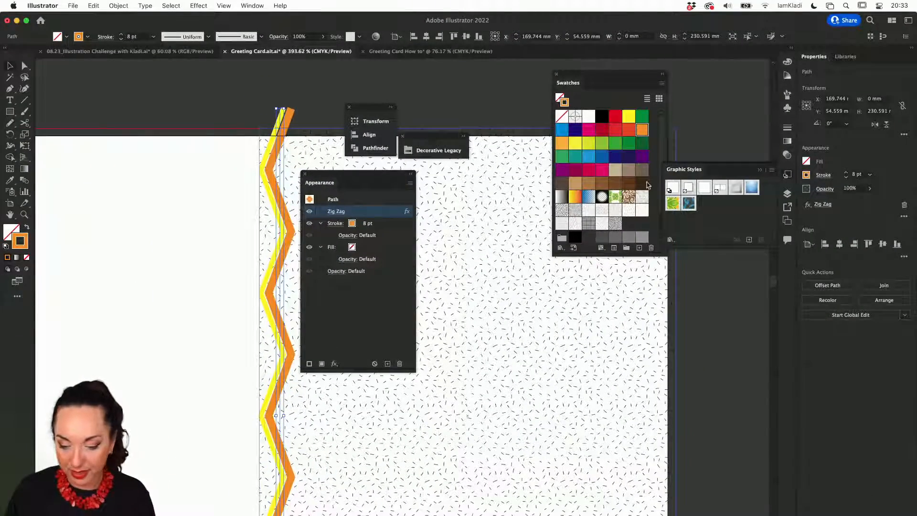
# Tidy the floating swatches away from the artwork and make the To Hide layer visible as a fold reference.
pyautogui.click(762, 170)
pyautogui.moveTo(644, 74); pyautogui.dragTo(763, 57)
pyautogui.click(787, 194)
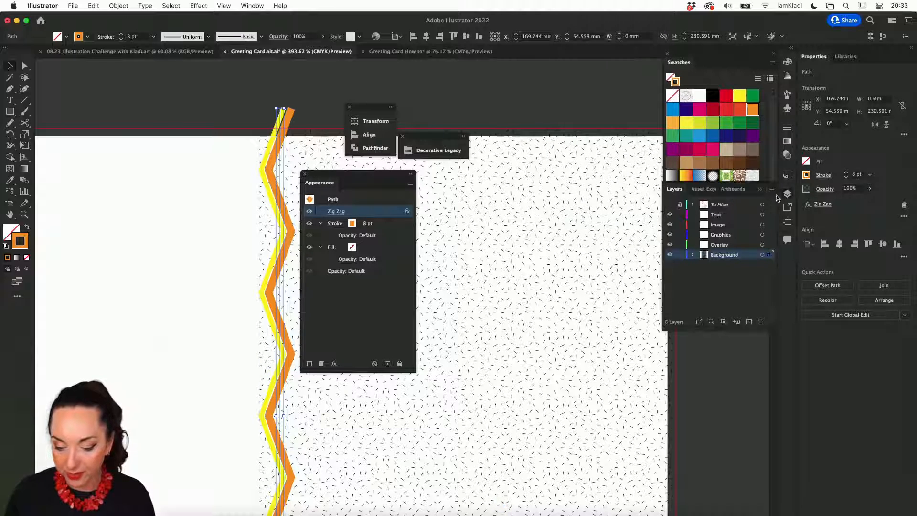
pyautogui.click(670, 204)
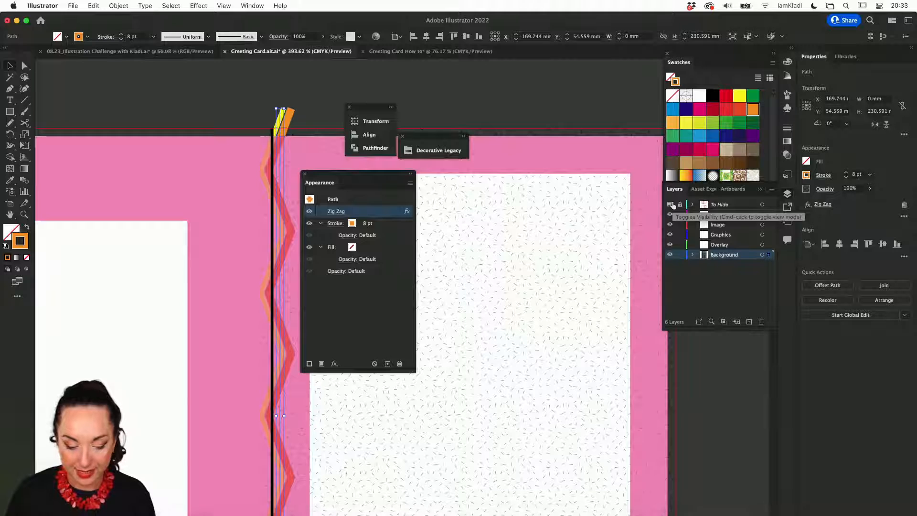
# Nudge the yellow and orange zigzags left together to about X 166.16 mm so they straddle the fold, and deselect them.
pyautogui.keyDown('shift'); pyautogui.click(274, 130); pyautogui.keyUp('shift')
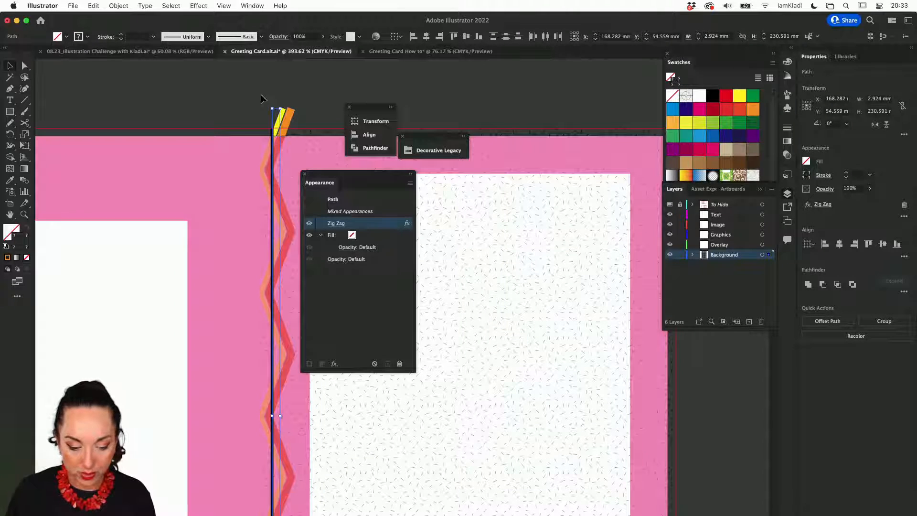
pyautogui.press('Left')
pyautogui.press('Left')
pyautogui.press('Left')
pyautogui.press('Left')
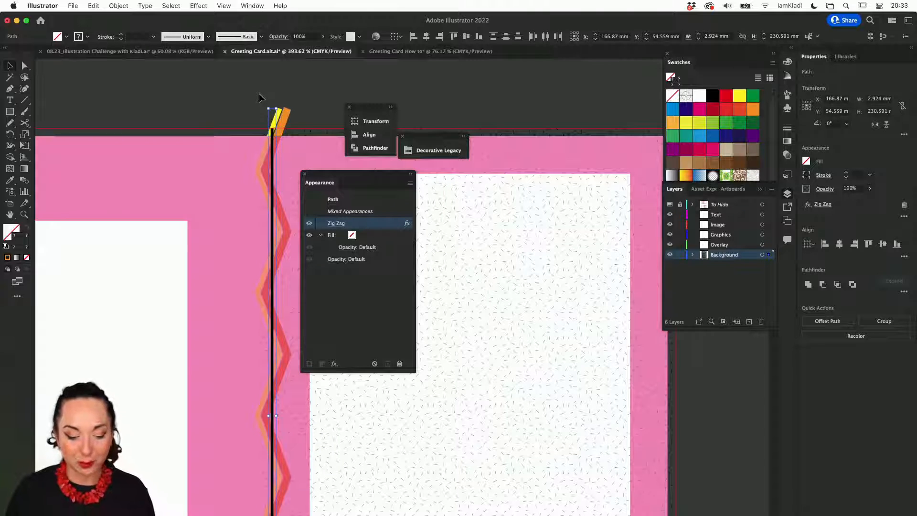
pyautogui.press('Left')
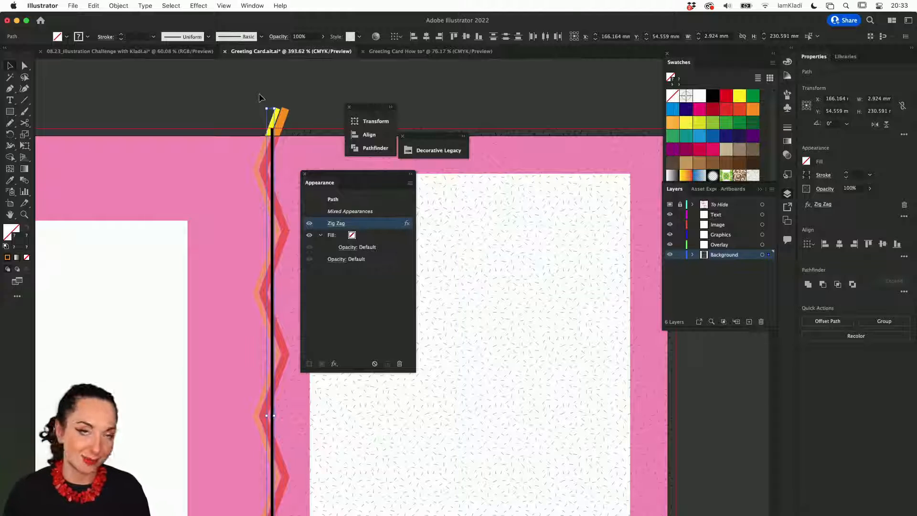
pyautogui.click(324, 90)
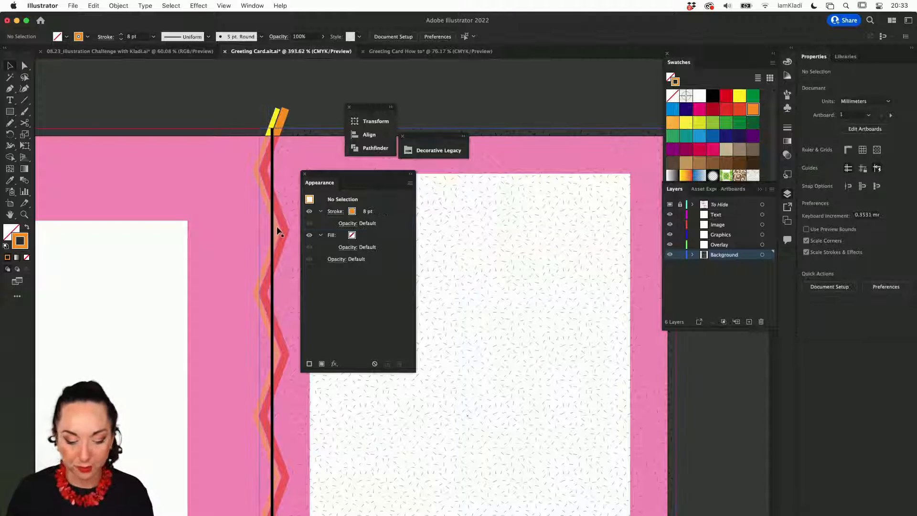
# Save the document and add an empty text frame about 51 × 12 mm near the lower edge of the back cover's white rectangle.
pyautogui.press('super+s')
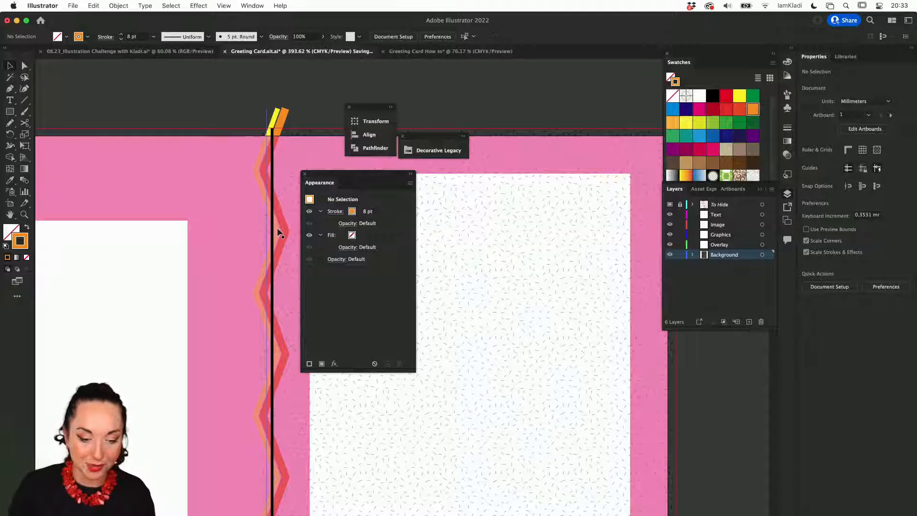
pyautogui.scroll(-10, 232, 282)
pyautogui.hscroll(-5, 232, 282)
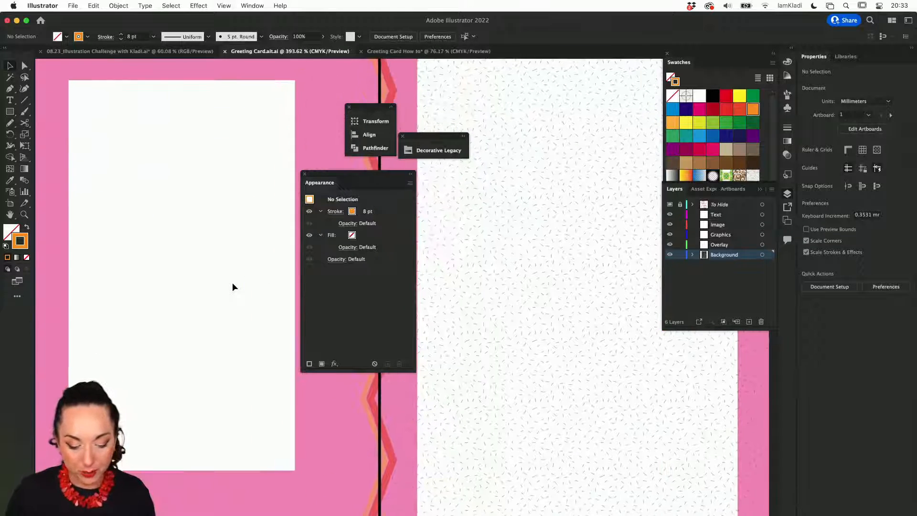
pyautogui.hscroll(-3, 232, 282)
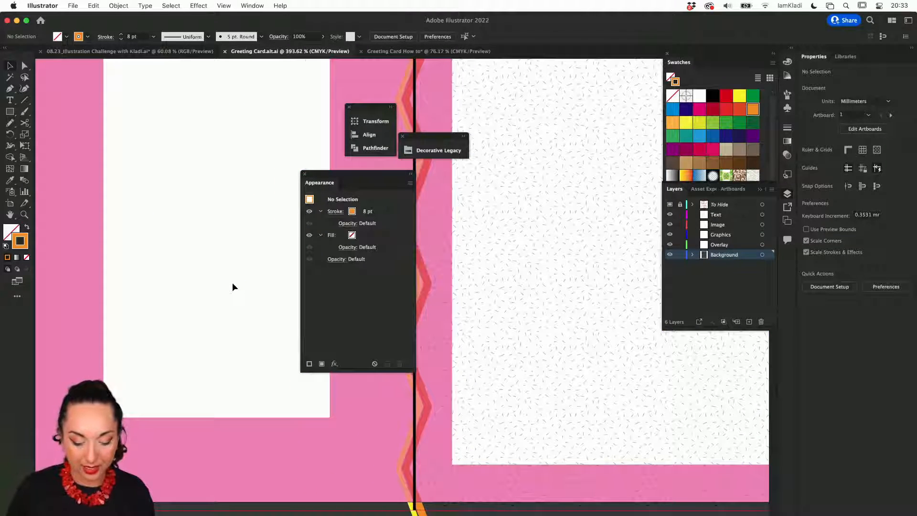
pyautogui.press('t')
pyautogui.moveTo(148, 384); pyautogui.dragTo(285, 416)
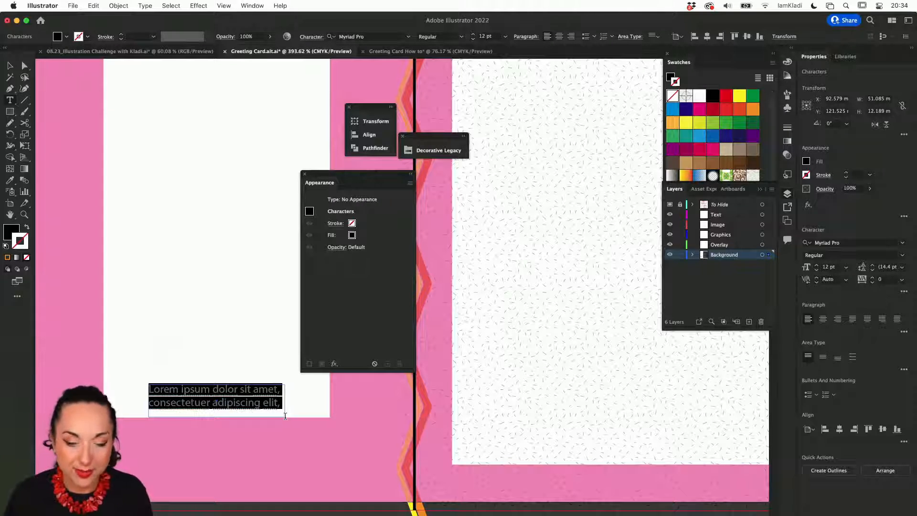
pyautogui.press('BackSpace')
pyautogui.write('iam')
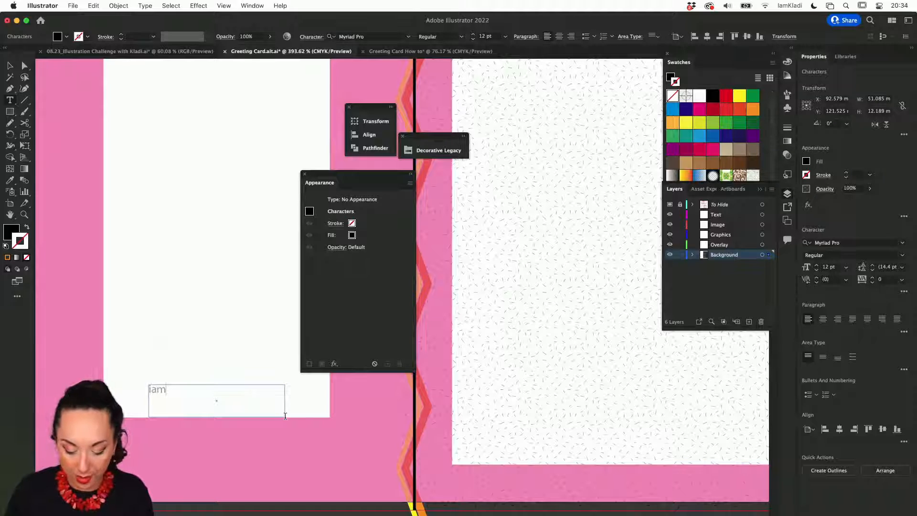
pyautogui.write('kladi')
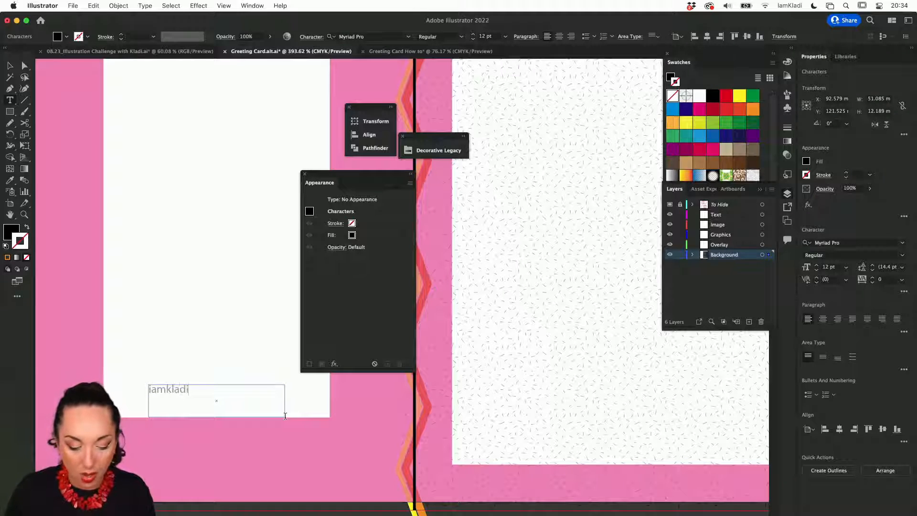
pyautogui.write('.com')
pyautogui.press('super+a')
# Enter the designer's social media handle, starting with @, in the text frame on the back cover.
pyautogui.write('@')
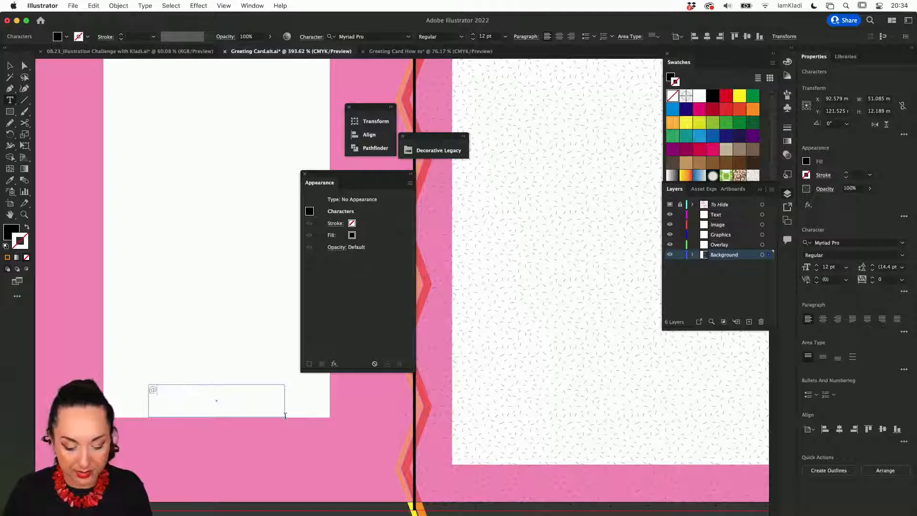
pyautogui.write('iam')
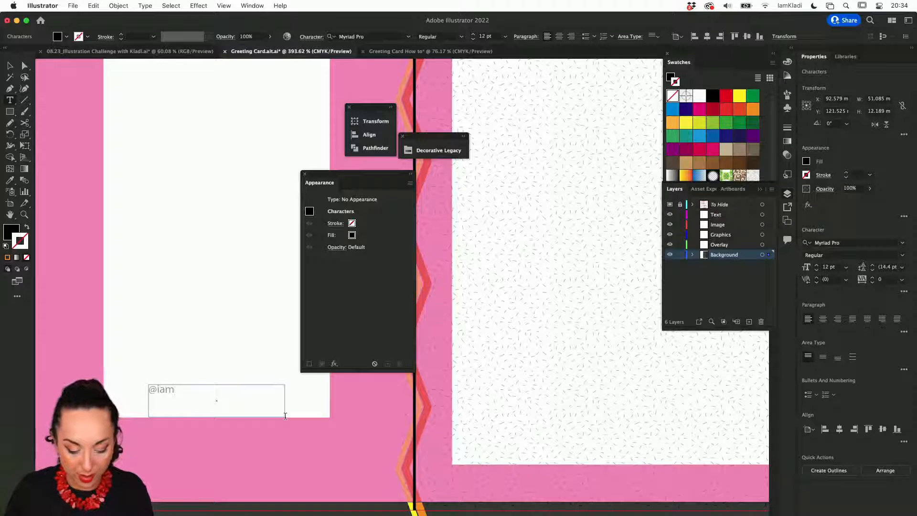
pyautogui.write('kladi')
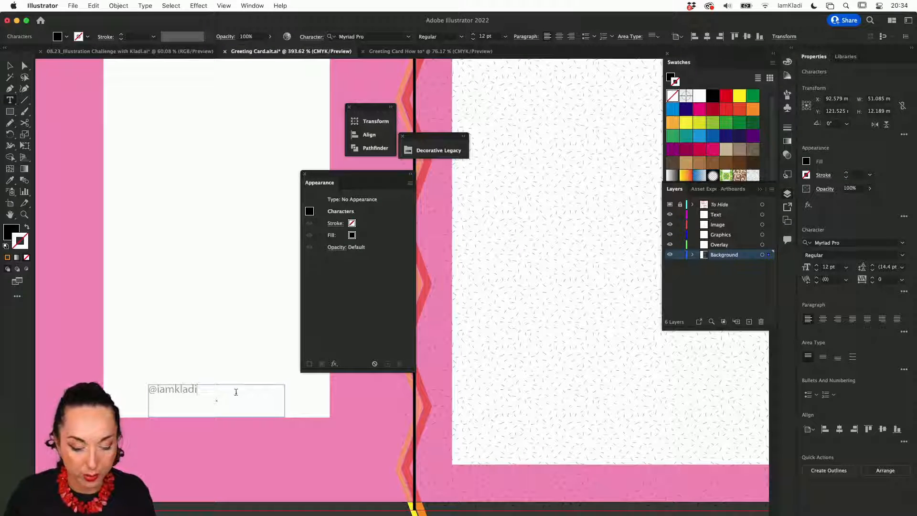
# Select all of the handle text and move its text object from the Background layer to the Text layer.
pyautogui.press('super+a')
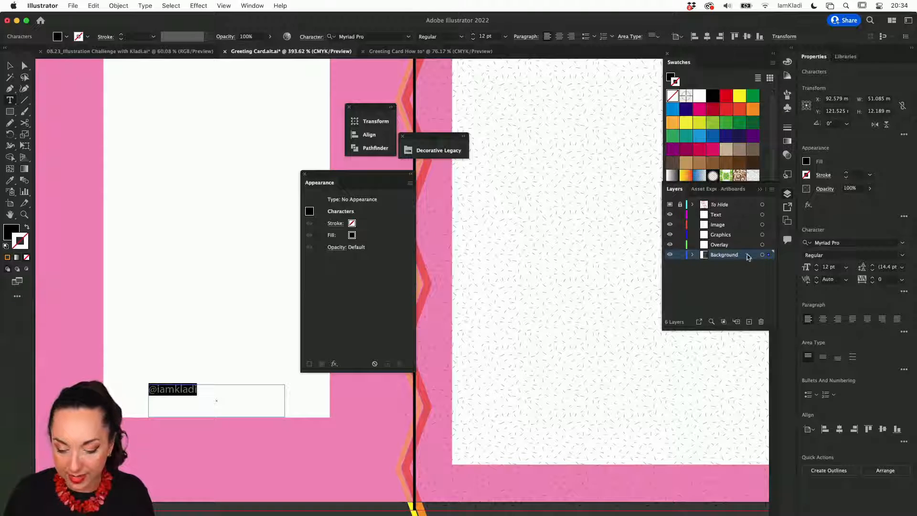
pyautogui.click(691, 254)
pyautogui.moveTo(730, 265); pyautogui.dragTo(728, 215)
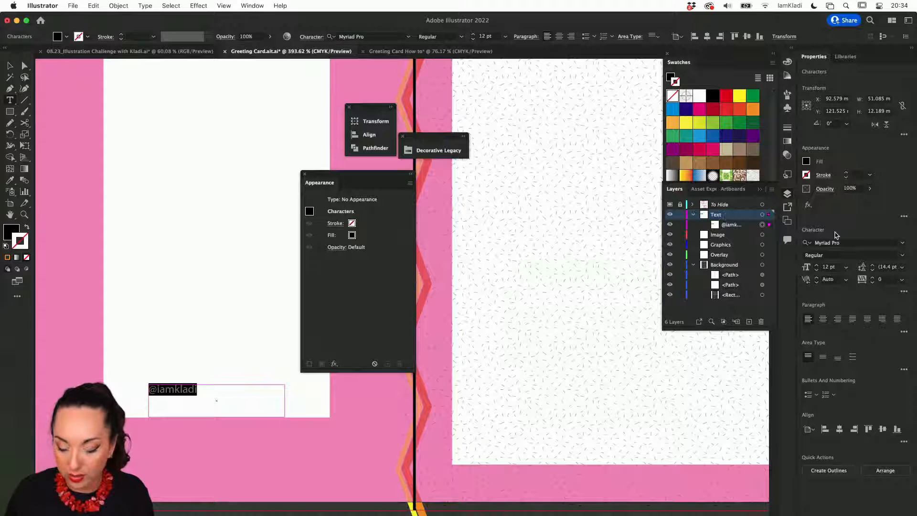
# Open the font family choices for the selected handle text.
pyautogui.click(903, 244)
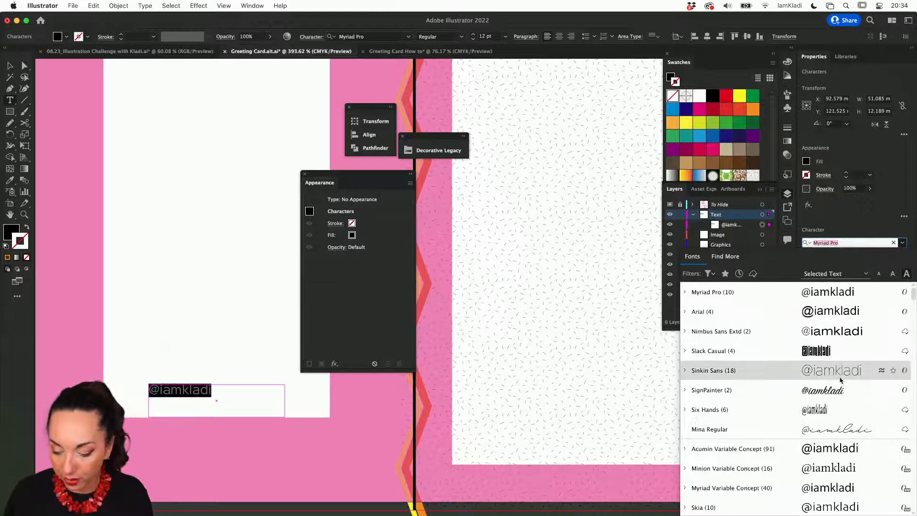
# Browse the font list and set the selected handle text in Aktiv Grotesk Ex, Black weight.
pyautogui.scroll(-5, 816, 492)
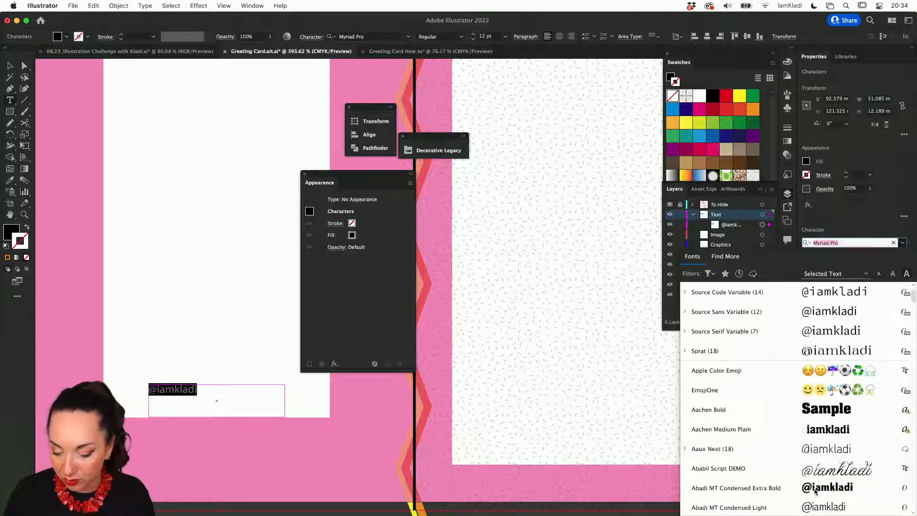
pyautogui.scroll(-5, 817, 410)
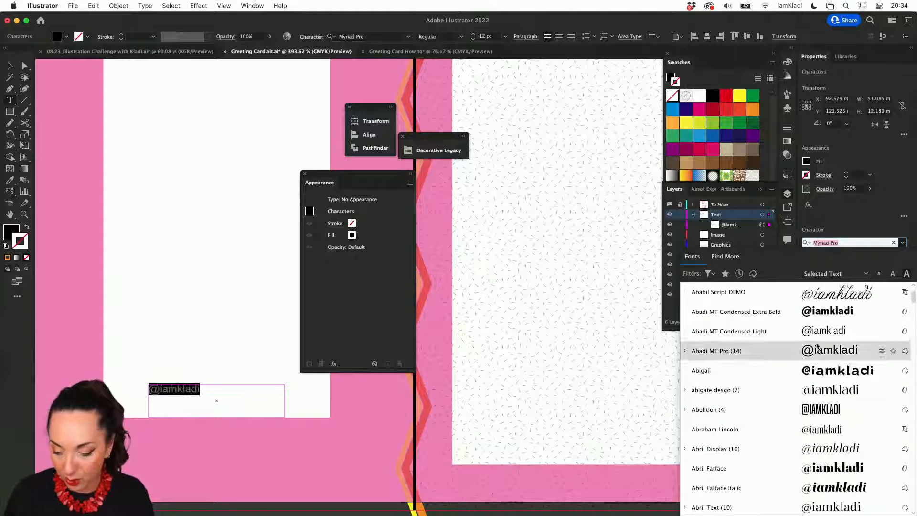
pyautogui.scroll(-4, 818, 363)
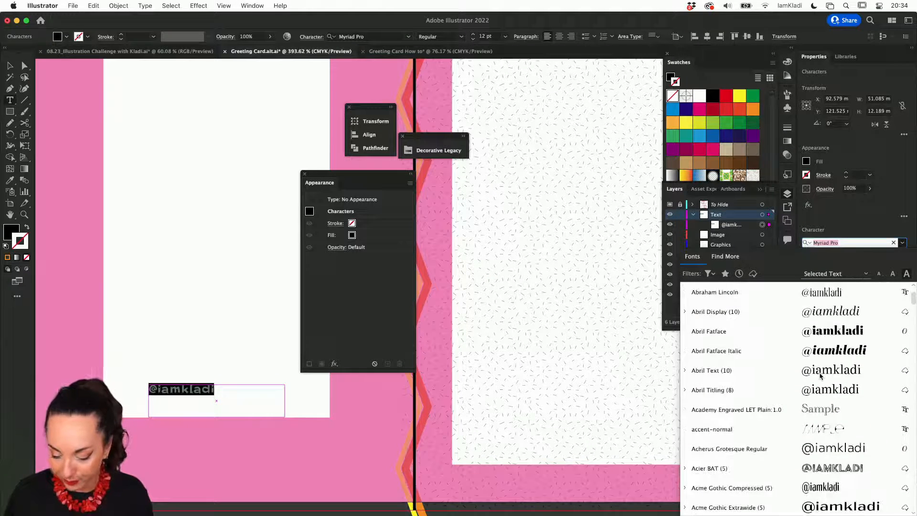
pyautogui.scroll(-3, 819, 373)
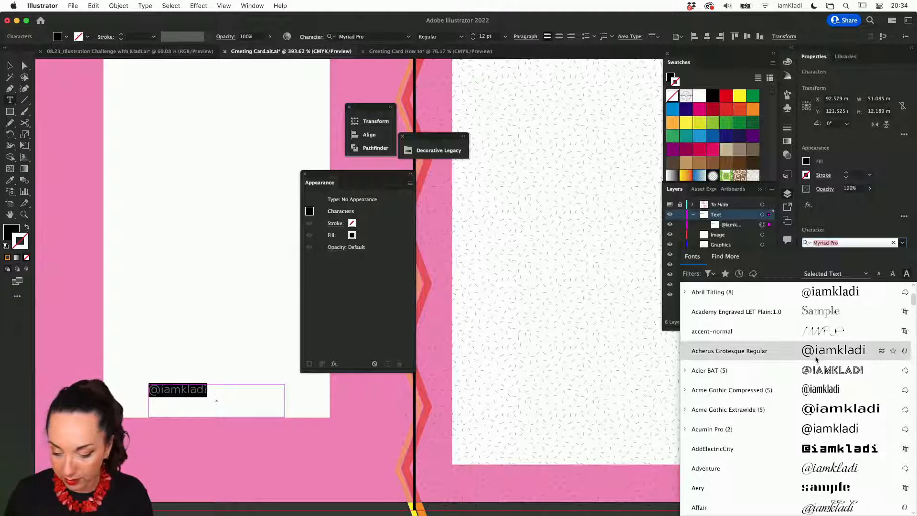
pyautogui.scroll(-4, 816, 357)
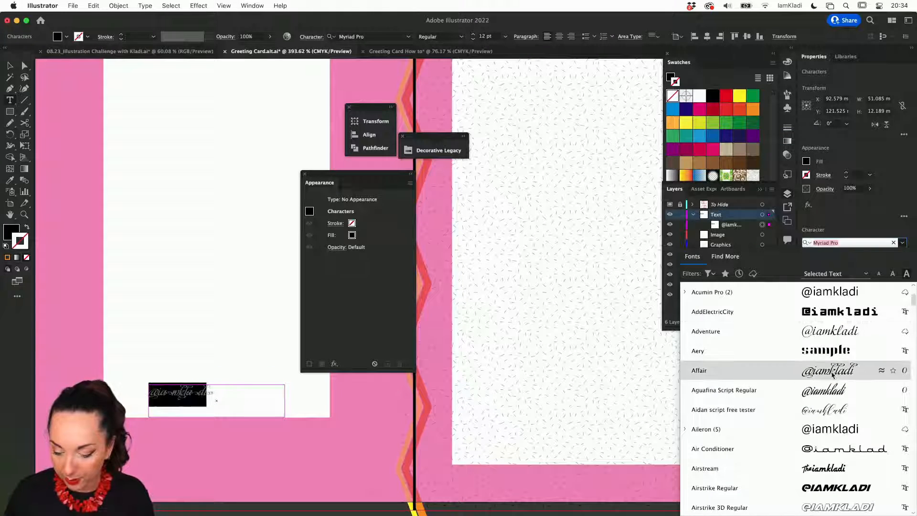
pyautogui.scroll(-4, 831, 374)
pyautogui.scroll(-6, 832, 374)
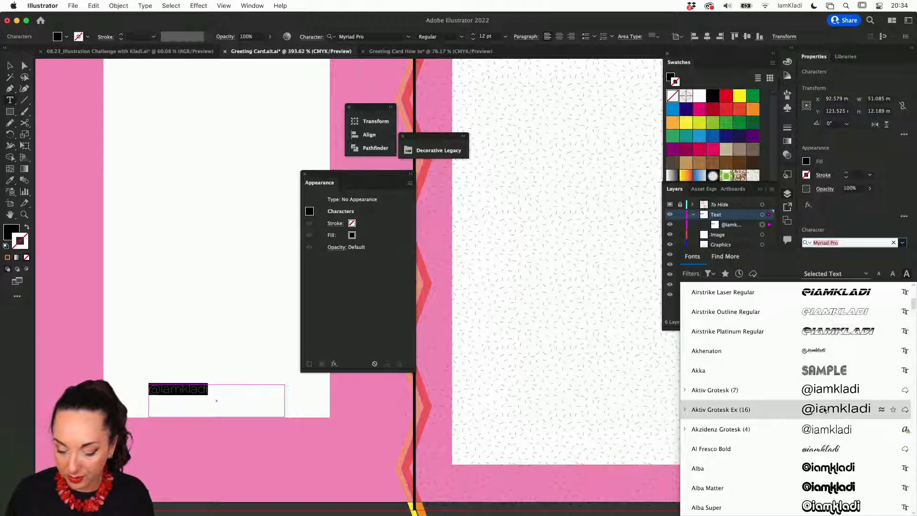
pyautogui.click(687, 411)
pyautogui.scroll(-6, 712, 449)
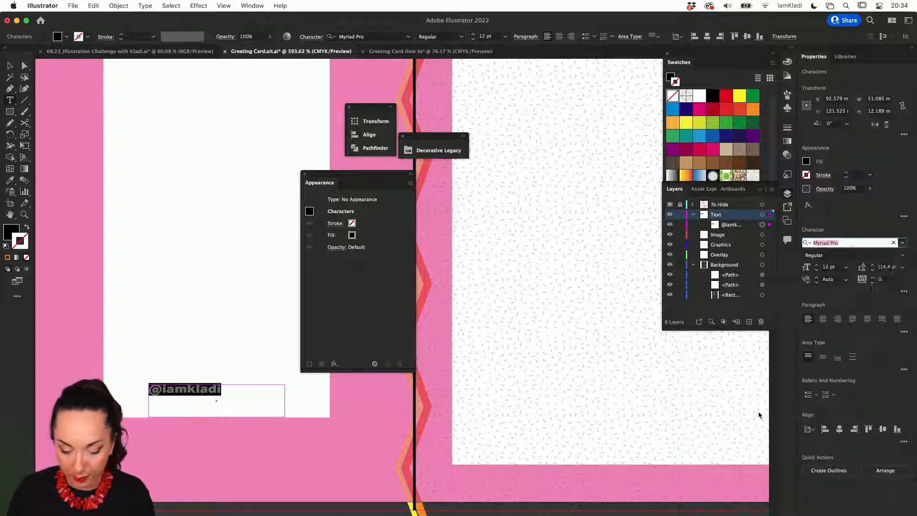
pyautogui.click(761, 417)
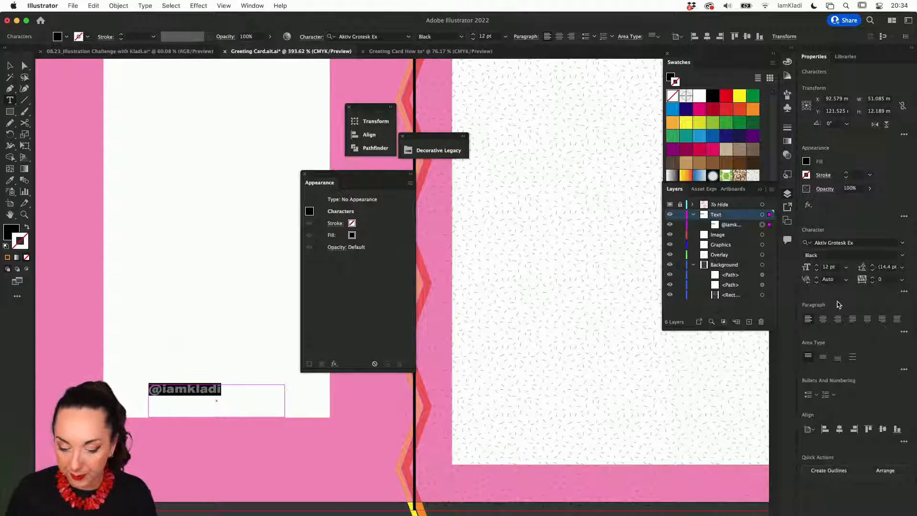
pyautogui.click(10, 67)
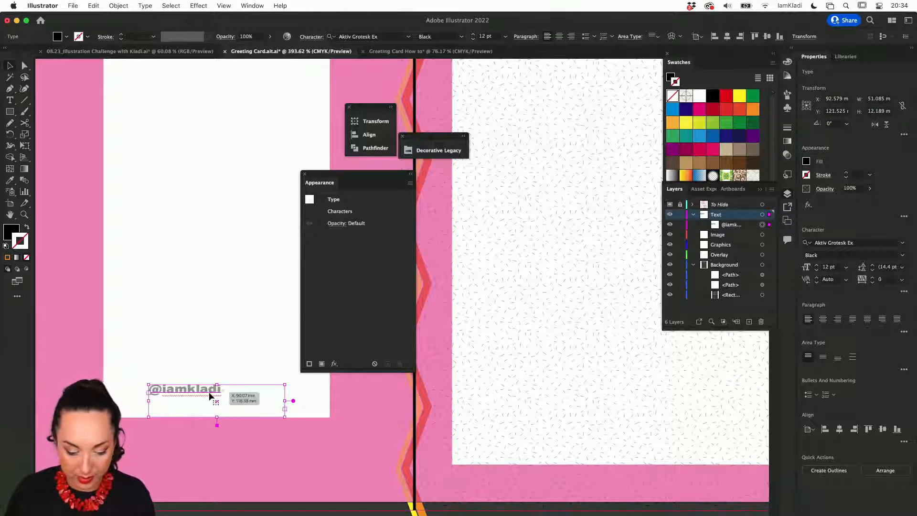
pyautogui.doubleClick(254, 405)
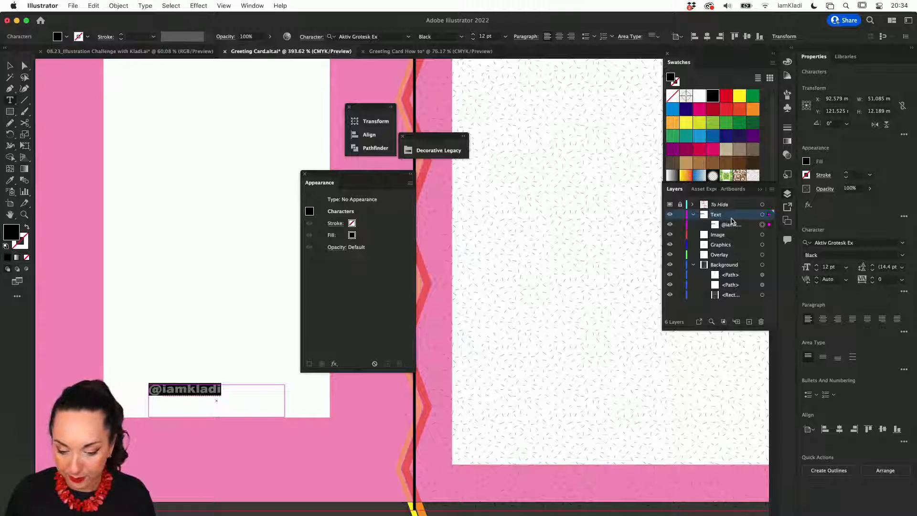
pyautogui.click(13, 71)
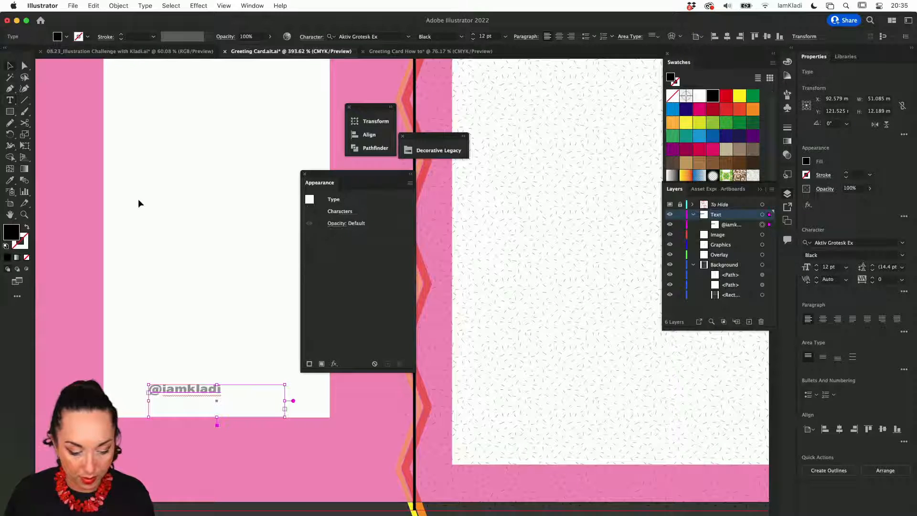
pyautogui.click(167, 286)
pyautogui.click(194, 391)
pyautogui.doubleClick(194, 391)
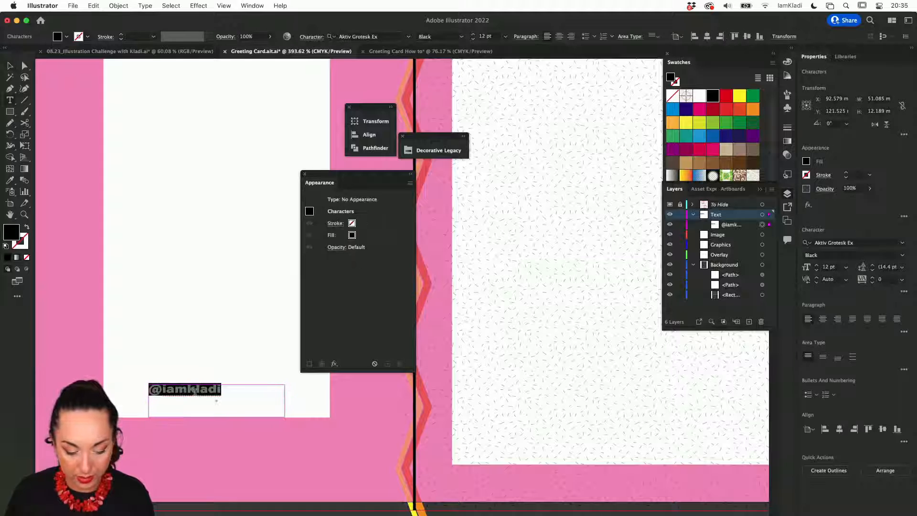
# Convert the handle text from area type to point type, scale it down to about 9.28 pt and place it on the white panel's lower edge.
pyautogui.click(10, 68)
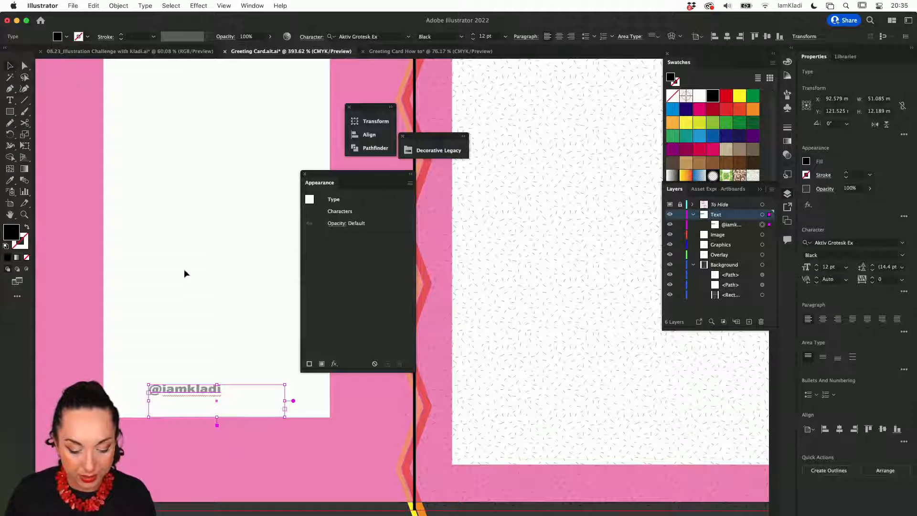
pyautogui.doubleClick(293, 400)
pyautogui.moveTo(213, 391); pyautogui.dragTo(223, 414)
pyautogui.scroll(-3, 224, 414)
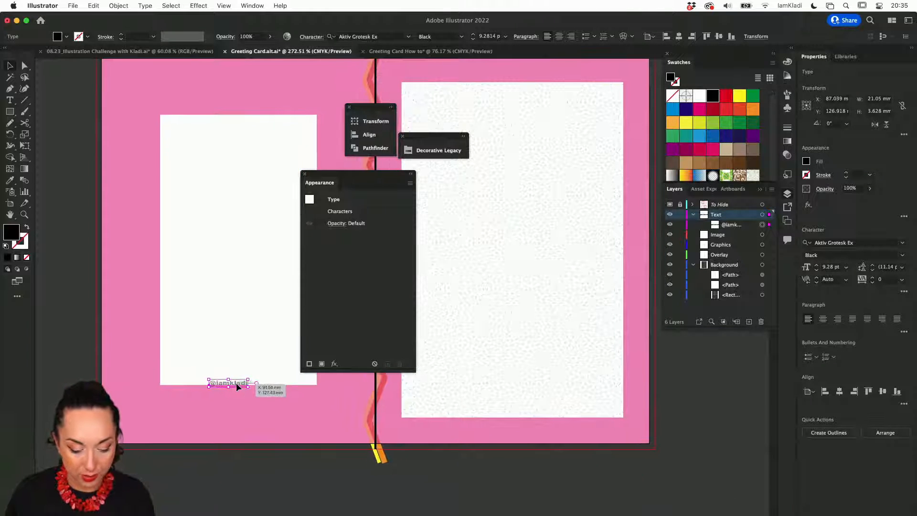
pyautogui.moveTo(235, 383); pyautogui.dragTo(240, 382)
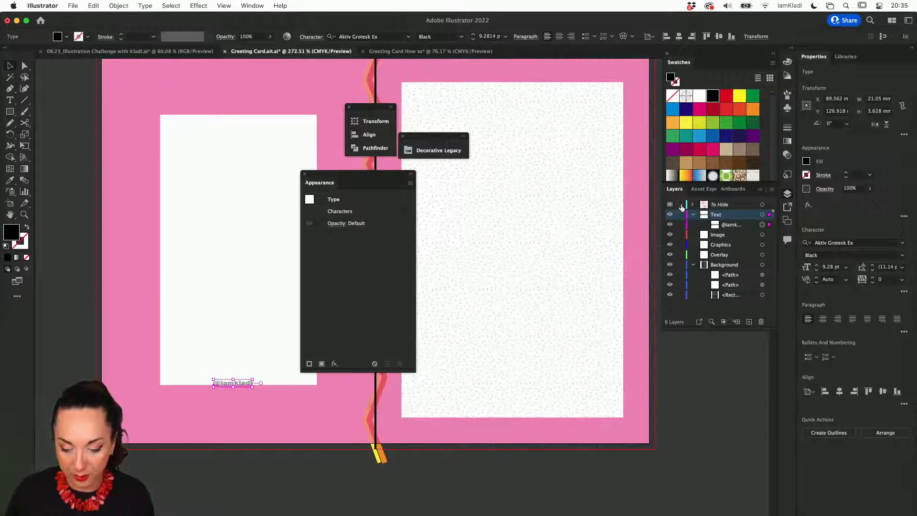
# Centre the handle text horizontally on the left page, using the unlocked To Hide layer's frame rectangle as the key object.
pyautogui.keyDown('shift'); pyautogui.click(235, 389); pyautogui.keyUp('shift')
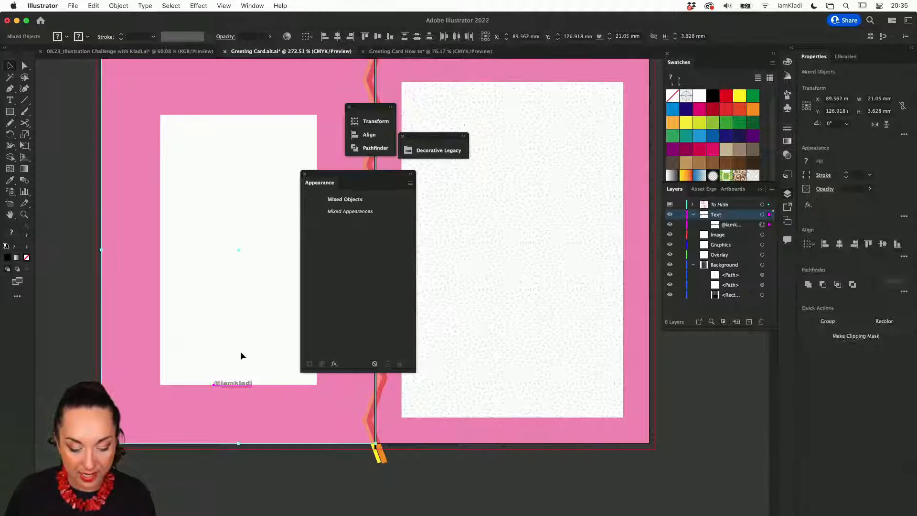
pyautogui.keyDown('shift'); pyautogui.click(244, 416); pyautogui.keyUp('shift')
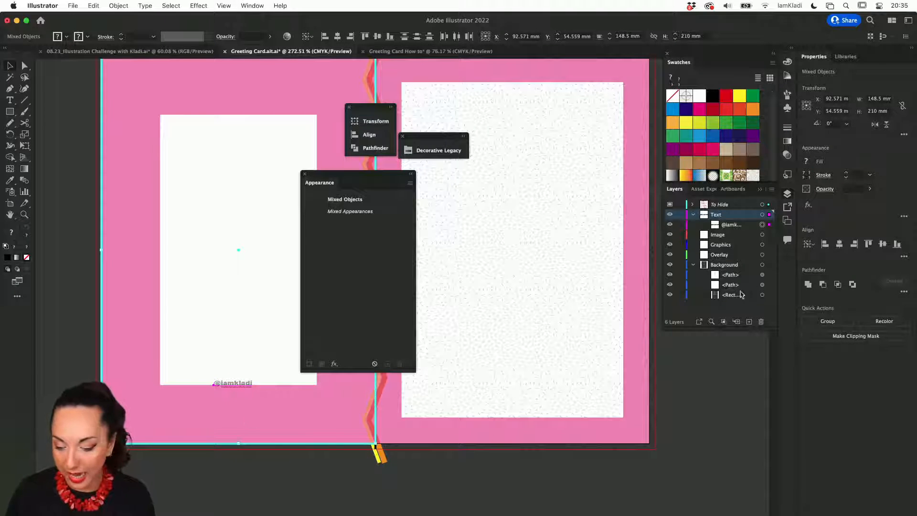
pyautogui.click(838, 243)
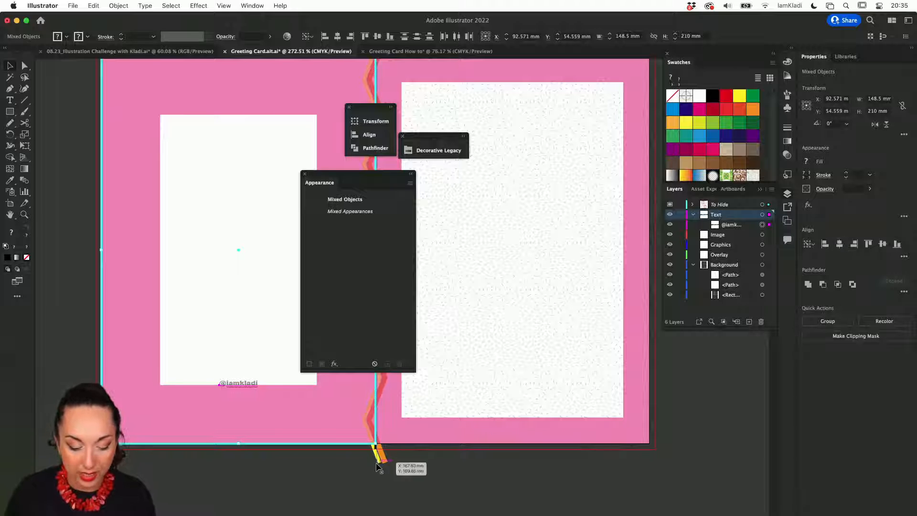
pyautogui.click(280, 455)
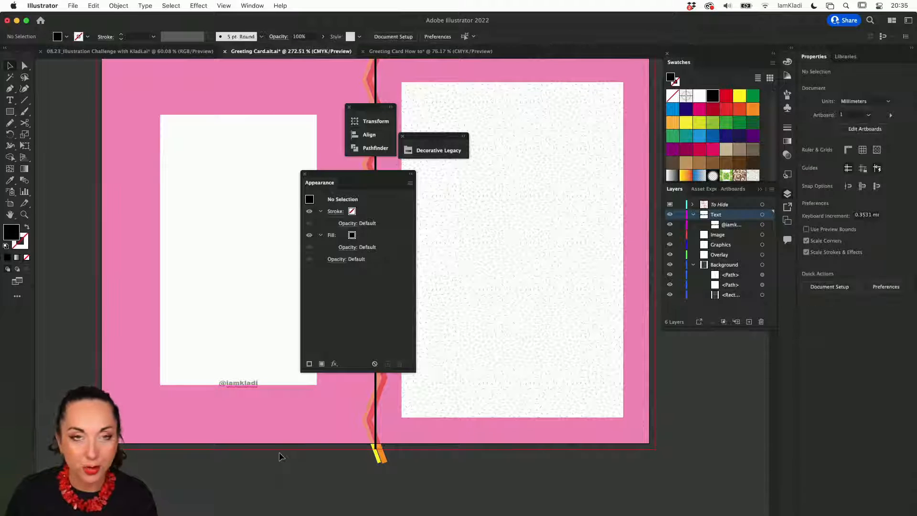
# Remove the fill from both frame rectangles on the To Hide layer, the left page's and the right page's.
pyautogui.scroll(3, 266, 399)
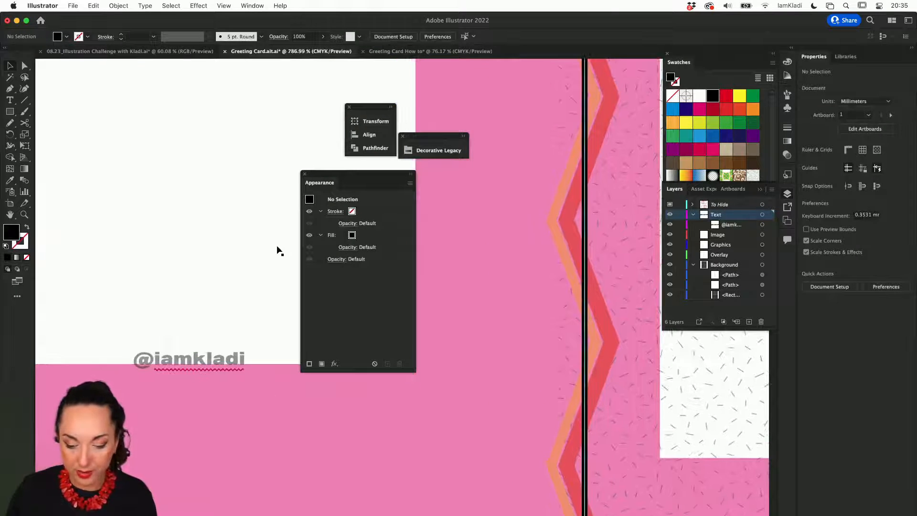
pyautogui.click(168, 458)
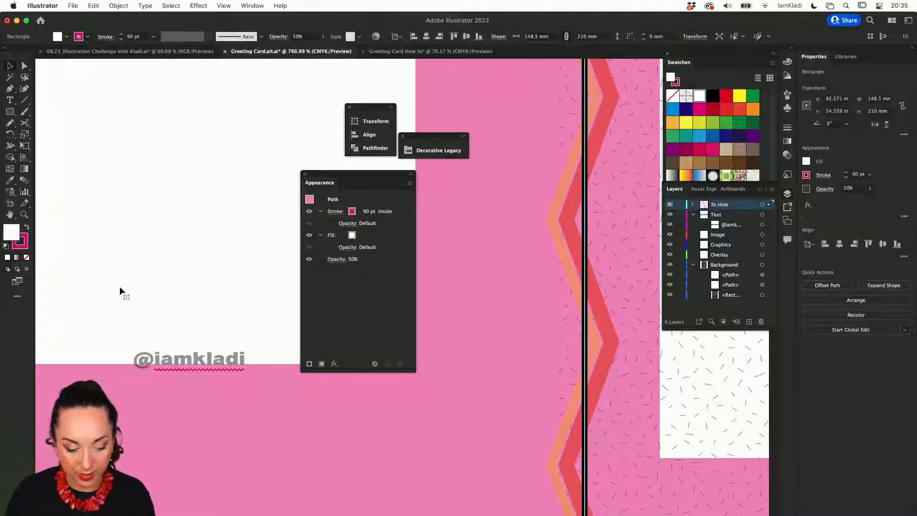
pyautogui.click(27, 257)
pyautogui.click(147, 277)
pyautogui.scroll(-3, 147, 277)
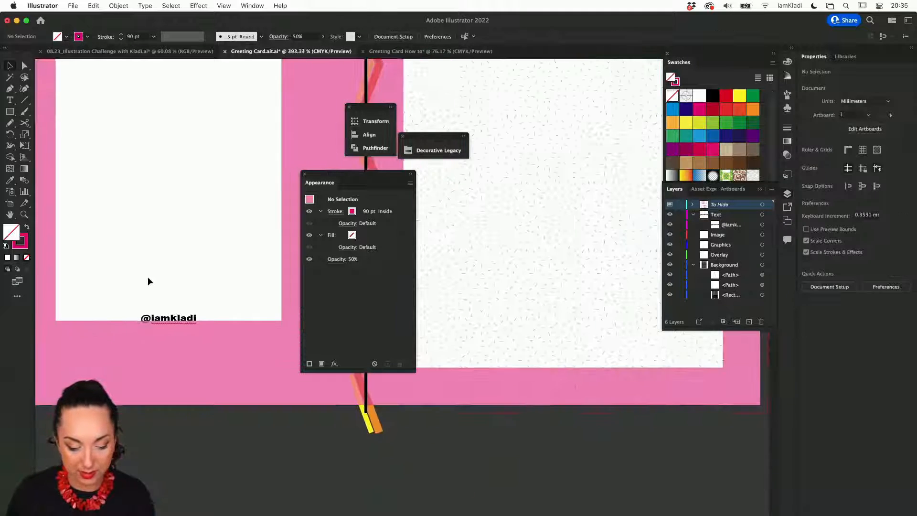
pyautogui.scroll(-2, 147, 278)
pyautogui.click(61, 251)
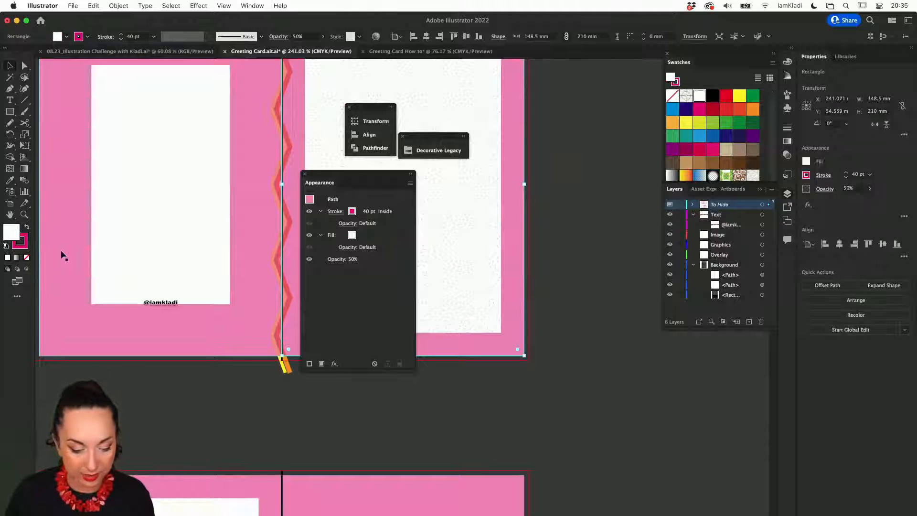
pyautogui.click(27, 257)
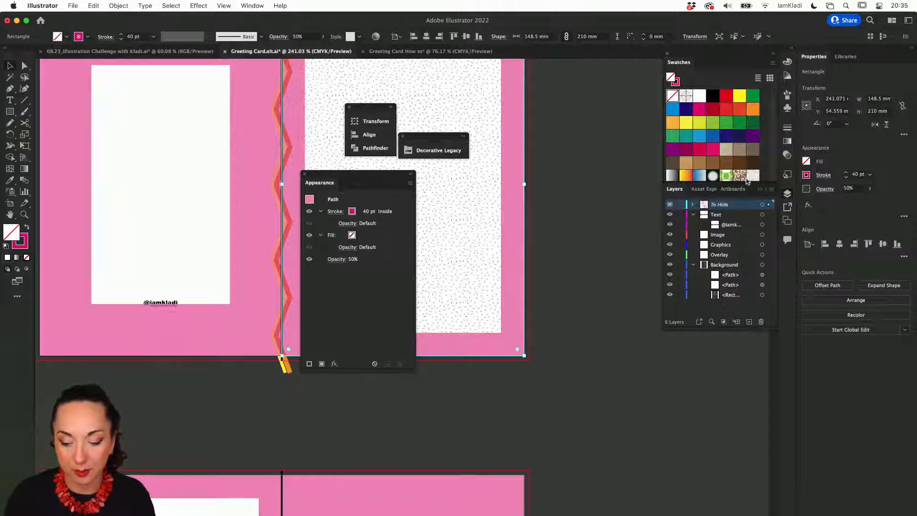
# Lock the To Hide layer and hide it.
pyautogui.click(679, 205)
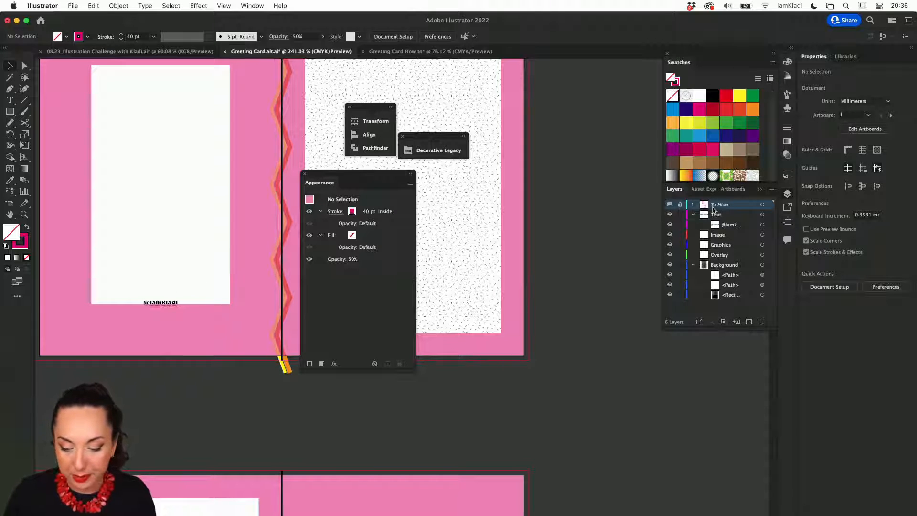
pyautogui.click(669, 204)
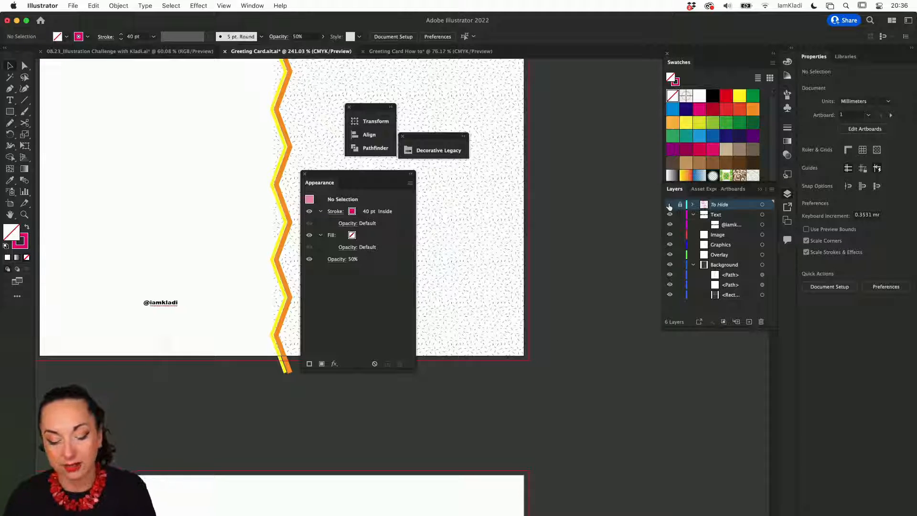
pyautogui.click(668, 205)
# Set the handle text's fill to a rich black of C 30%, M 0%, Y 0%, K 100%.
pyautogui.moveTo(143, 256); pyautogui.dragTo(159, 324)
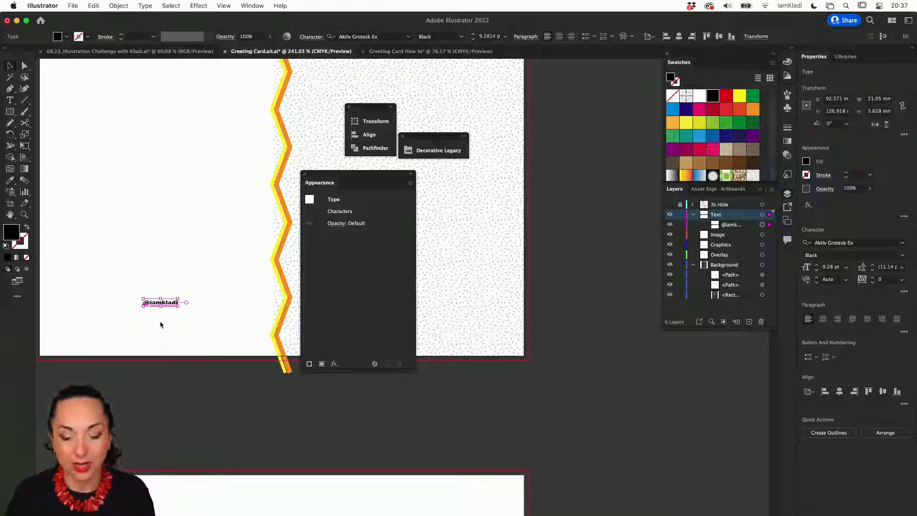
pyautogui.click(807, 163)
pyautogui.click(806, 162)
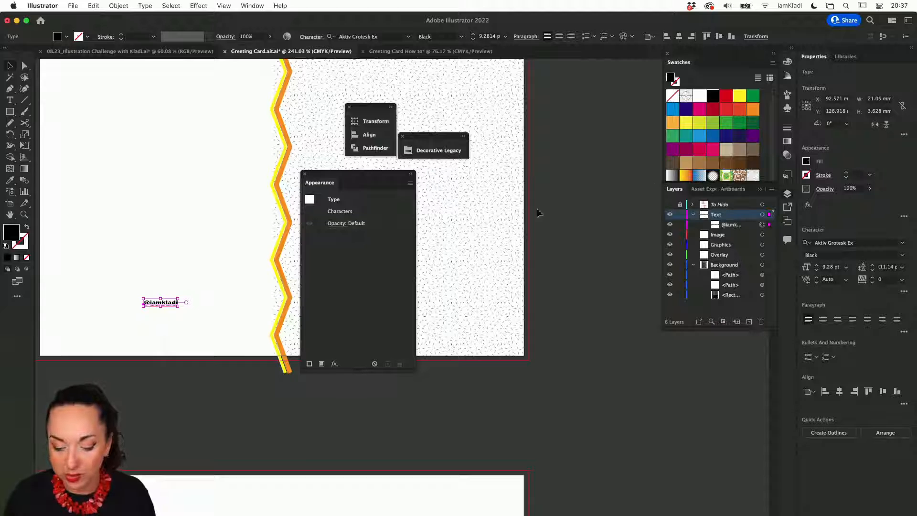
pyautogui.doubleClick(11, 234)
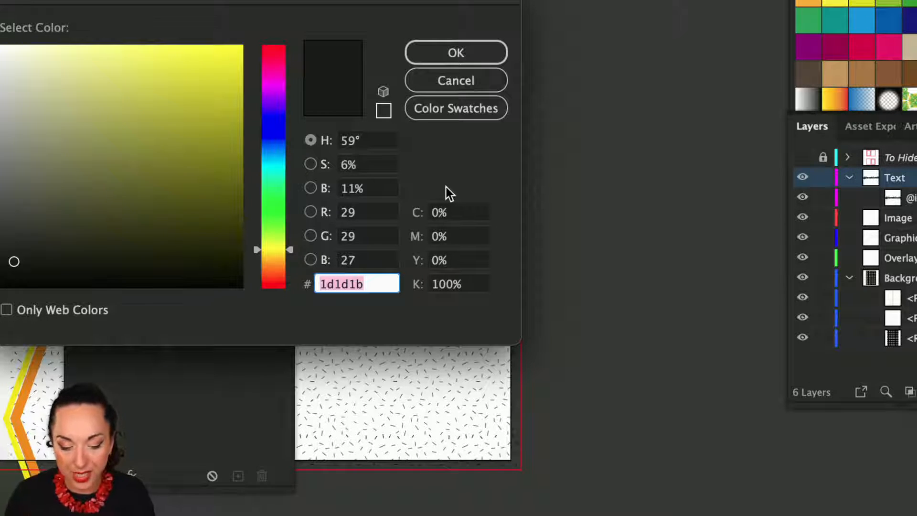
pyautogui.click(436, 211)
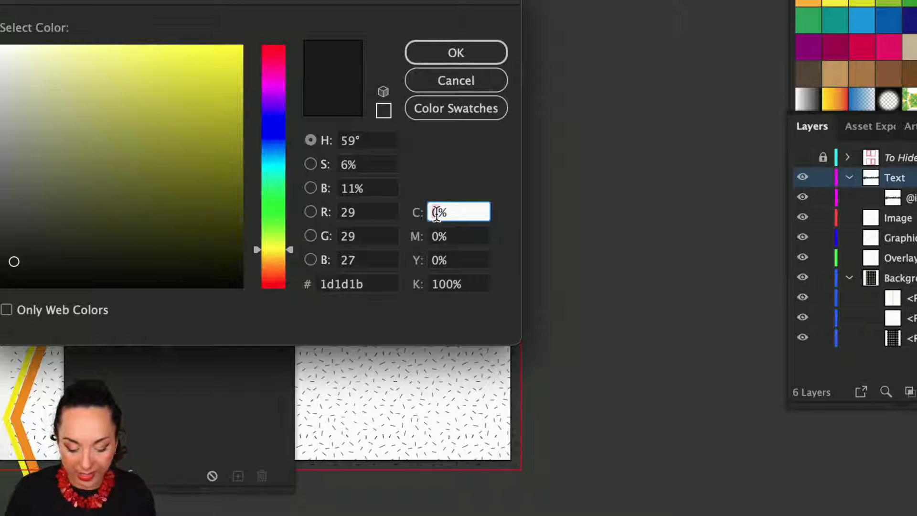
pyautogui.write('30')
pyautogui.click(477, 54)
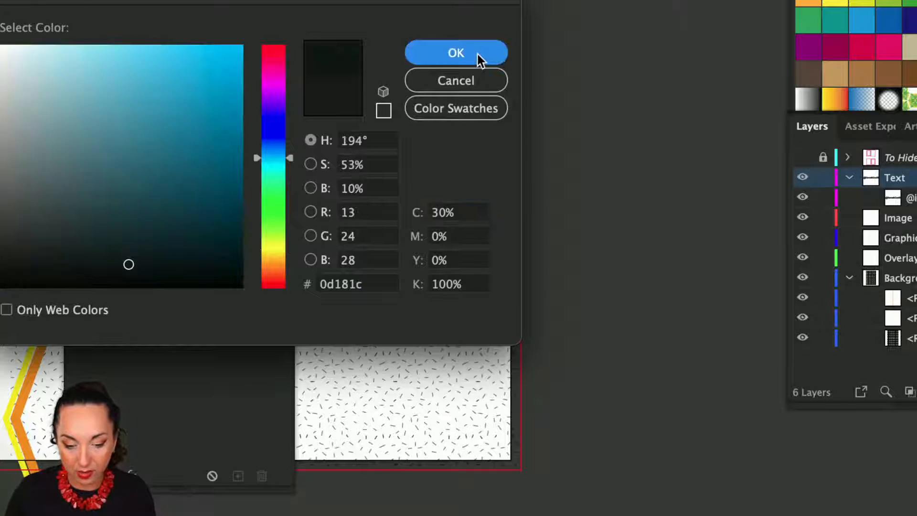
# Duplicate the handle text directly above the original and fill the copy with the plain black swatch for comparison.
pyautogui.press('super+equal')
pyautogui.press('super+equal')
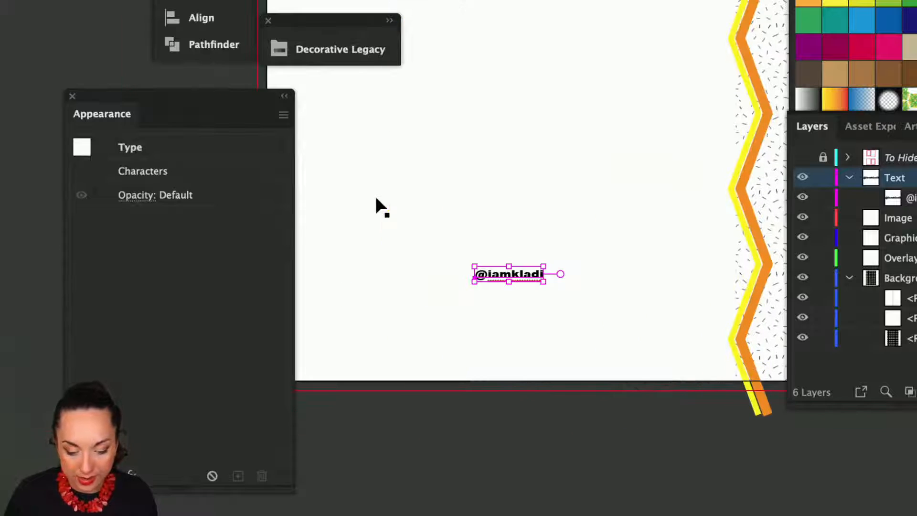
pyautogui.click(376, 199)
pyautogui.moveTo(540, 280); pyautogui.dragTo(542, 258)
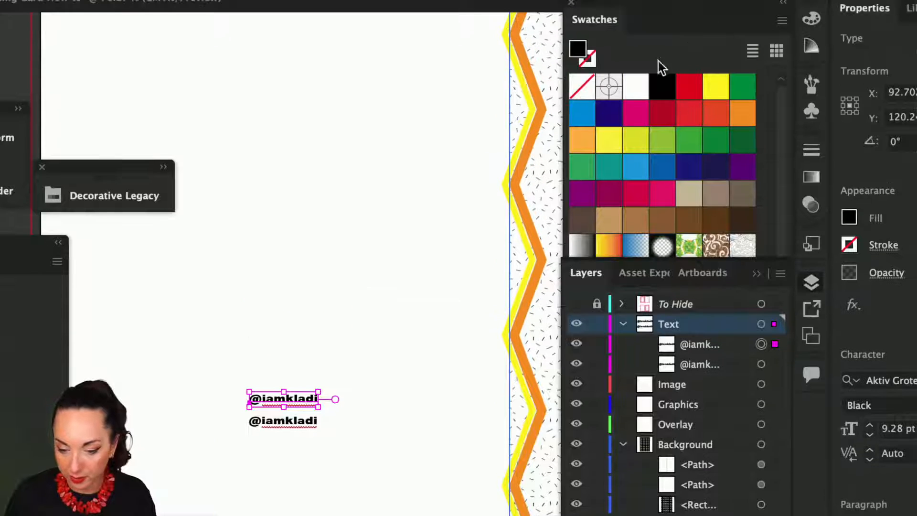
pyautogui.click(661, 86)
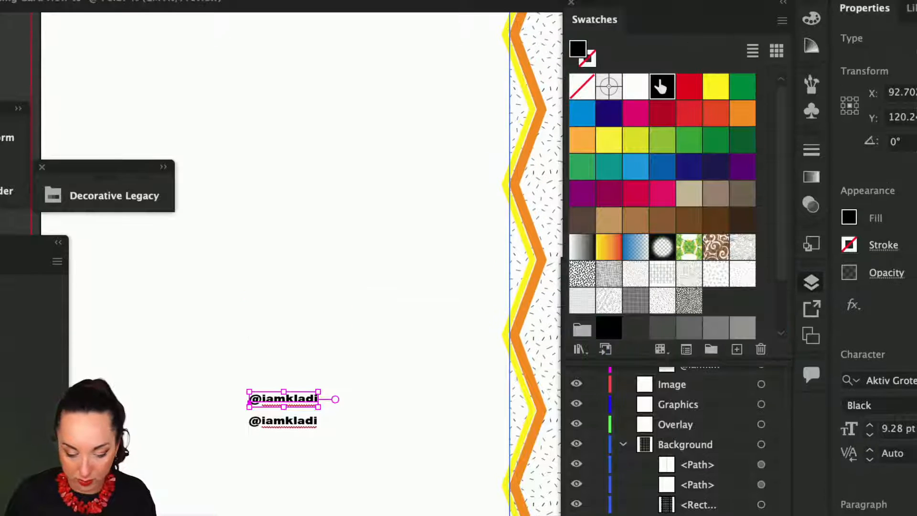
pyautogui.click(332, 380)
pyautogui.scroll(3, 333, 382)
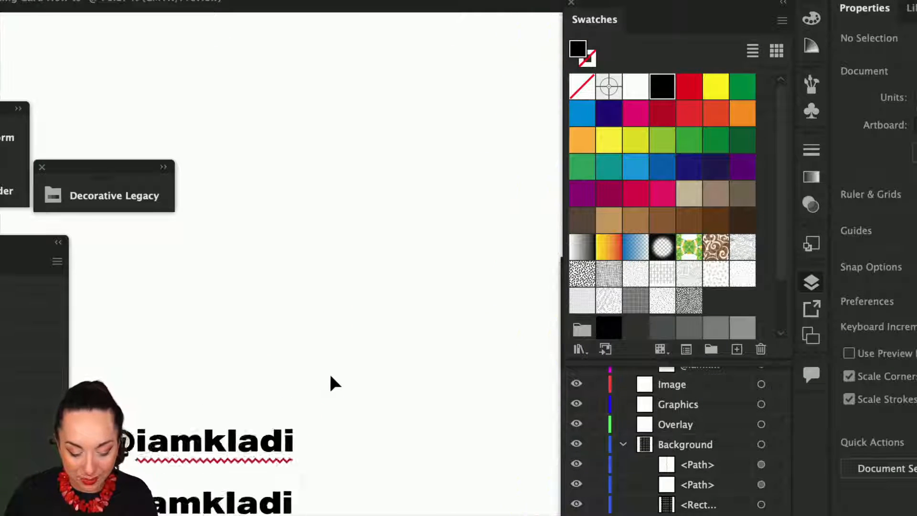
# Raise the cyan in the lower handle text's rich black fill to C 60%.
pyautogui.scroll(-5, 333, 383)
pyautogui.hscroll(-2, 333, 384)
pyautogui.scroll(3, 332, 384)
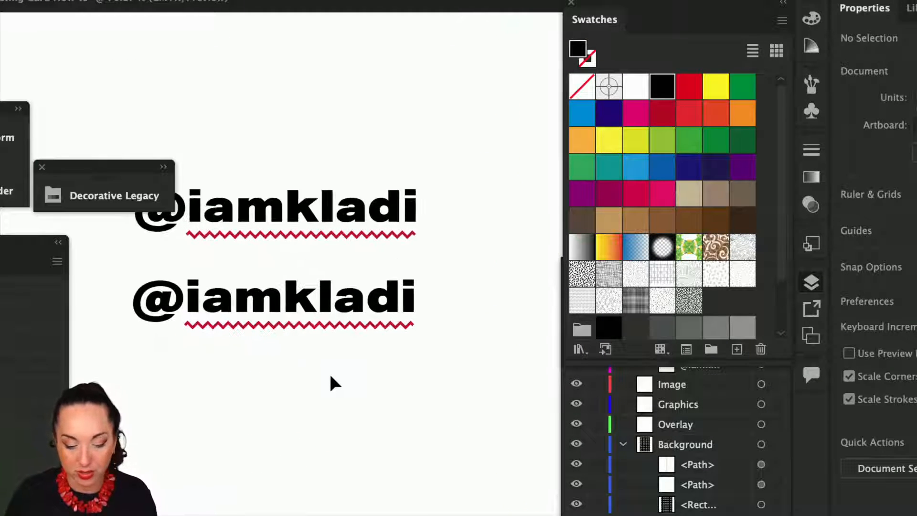
pyautogui.click(337, 311)
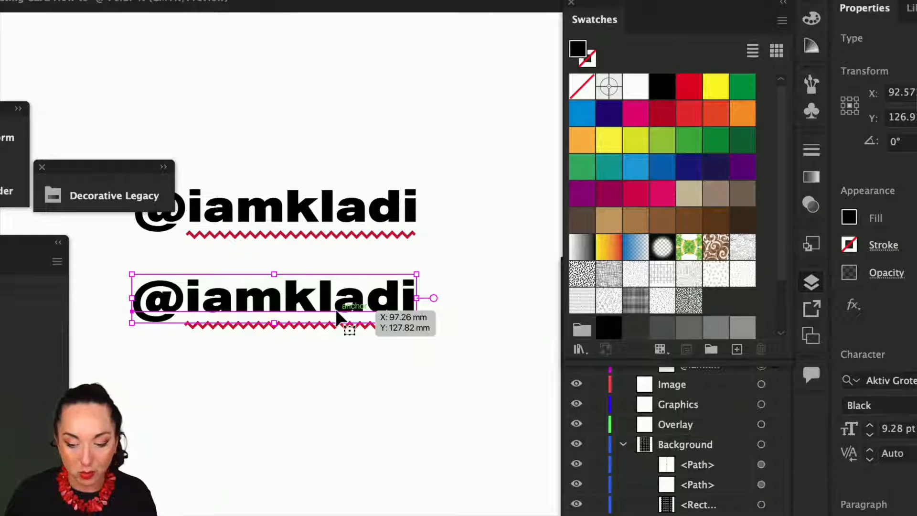
pyautogui.scroll(-3, 337, 311)
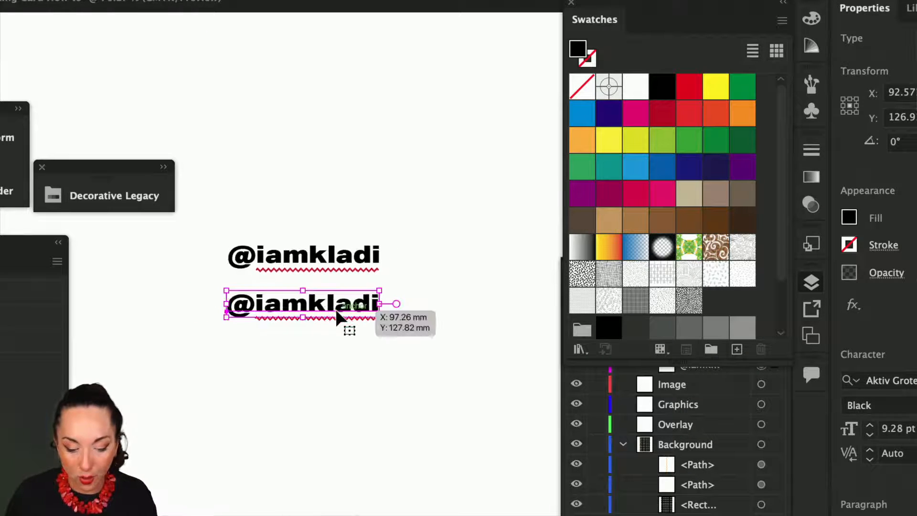
pyautogui.click(849, 218)
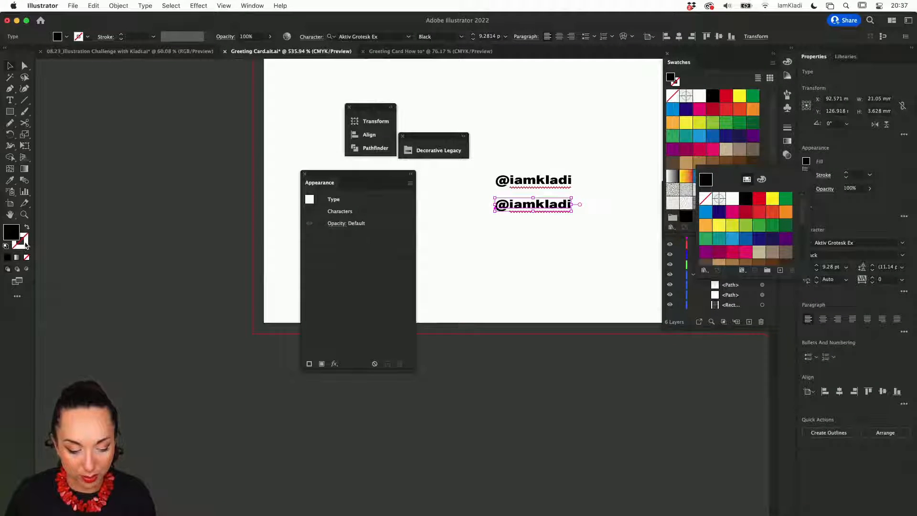
pyautogui.click(15, 234)
pyautogui.doubleClick(16, 236)
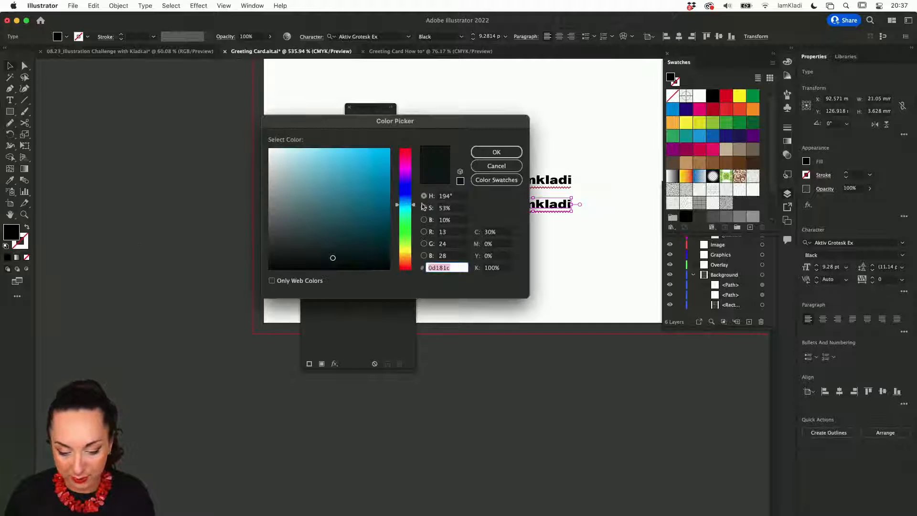
pyautogui.click(488, 233)
pyautogui.write('60')
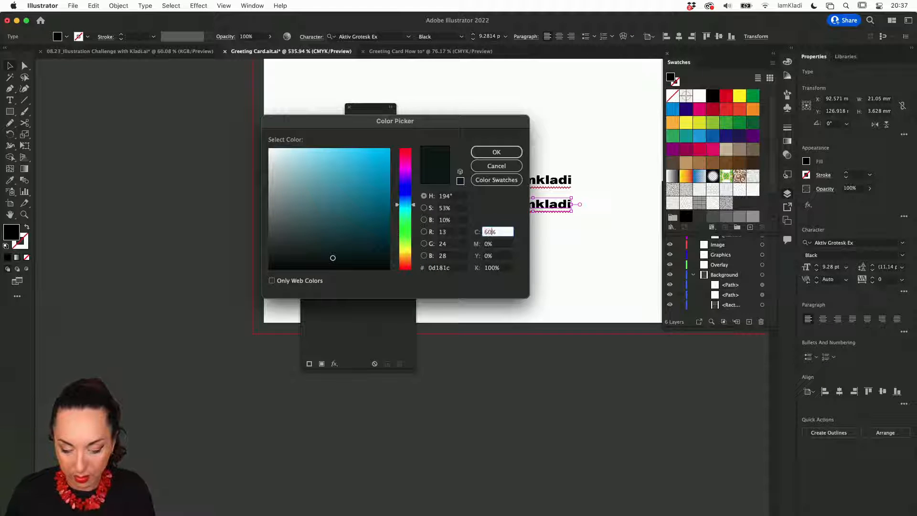
pyautogui.press('Return')
pyautogui.click(578, 254)
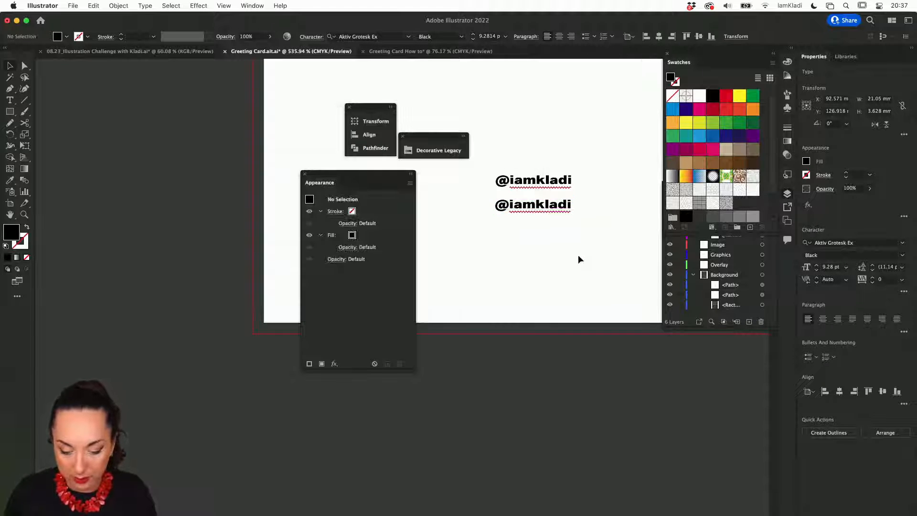
# Compare the two handle texts up close and delete the upper, plain black copy.
pyautogui.scroll(10, 564, 216)
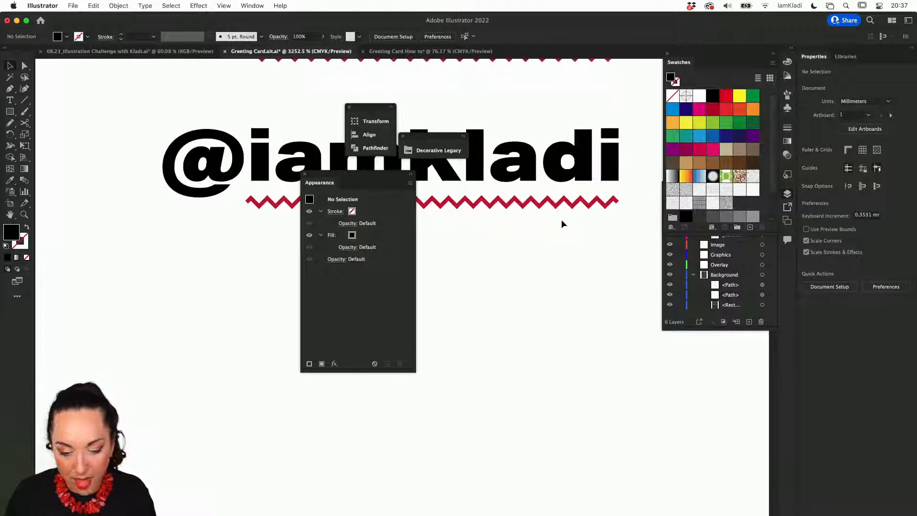
pyautogui.scroll(5, 563, 223)
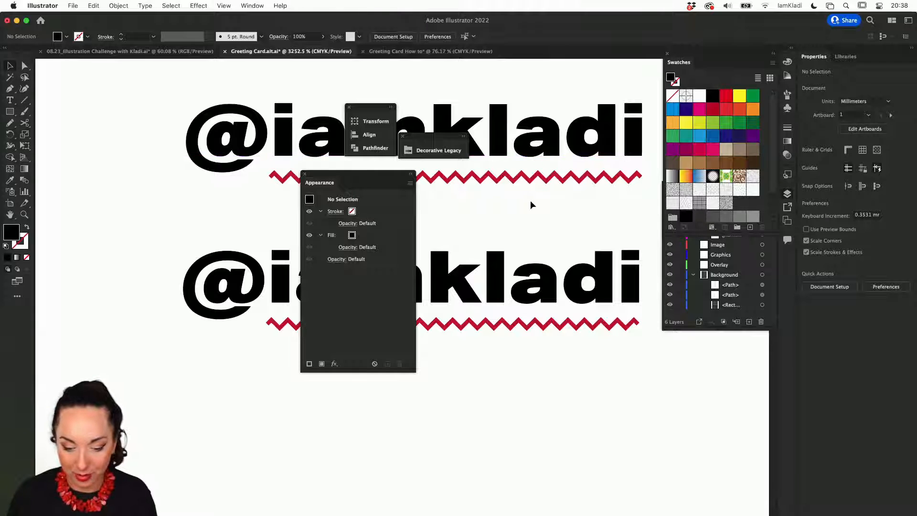
pyautogui.scroll(-5, 531, 200)
pyautogui.click(532, 174)
pyautogui.press('Delete')
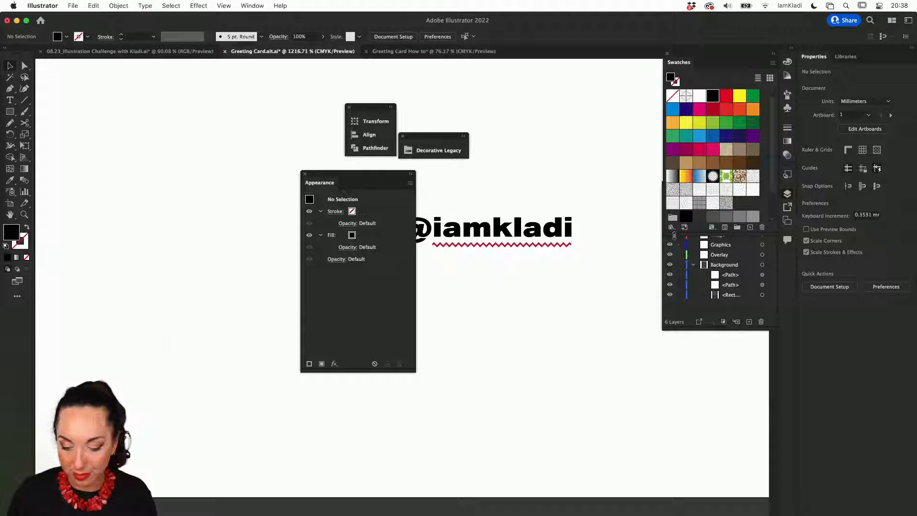
# Briefly show the To Hide layer and hide it again, and place the Appearance panel below the Layers panel.
pyautogui.moveTo(674, 234); pyautogui.dragTo(671, 243)
pyautogui.click(669, 204)
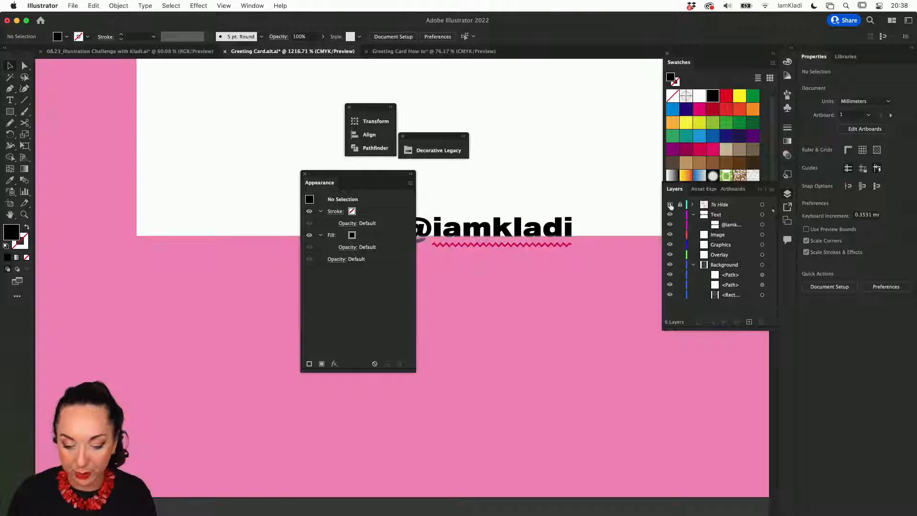
pyautogui.click(669, 204)
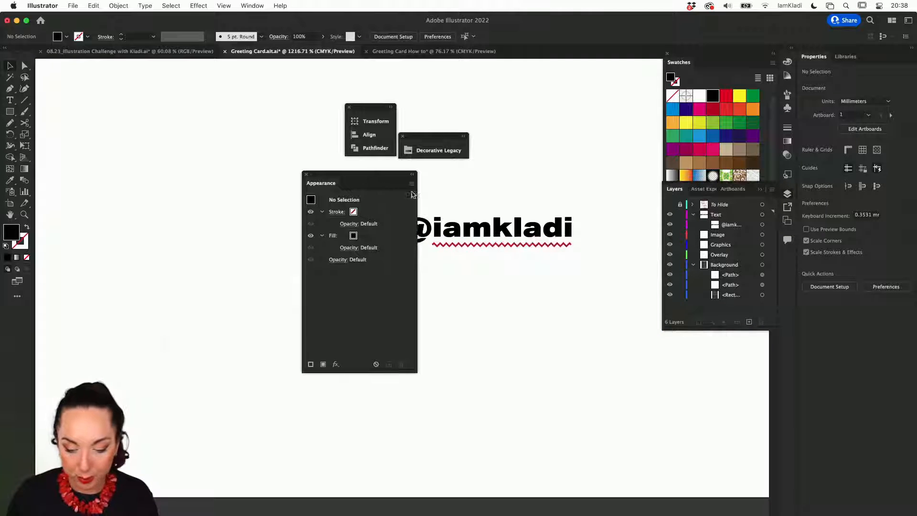
pyautogui.moveTo(412, 194); pyautogui.dragTo(744, 354)
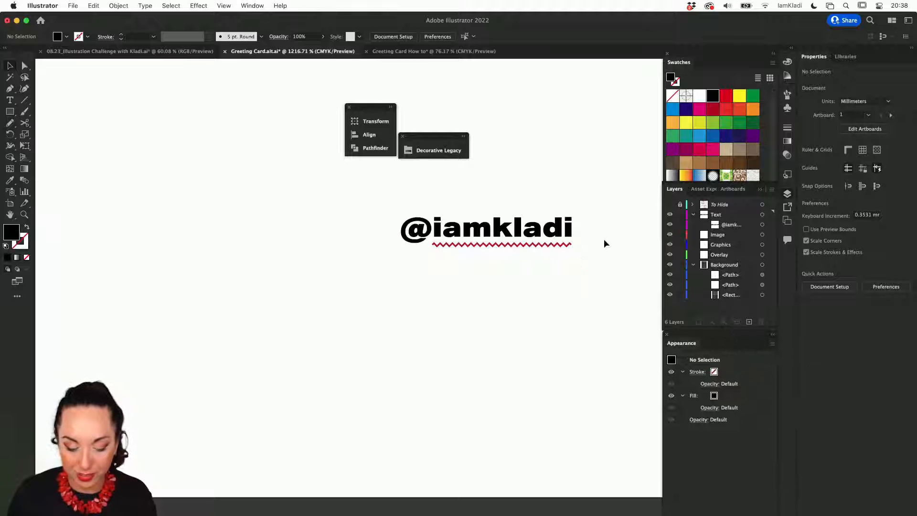
# Set the font style of the whole handle text on the back page to Medium.
pyautogui.scroll(-5, 339, 284)
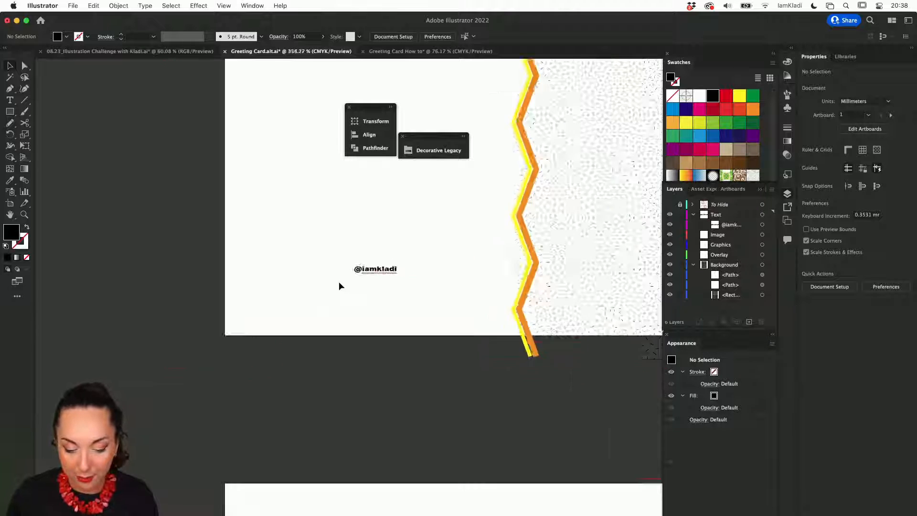
pyautogui.scroll(-2, 339, 285)
pyautogui.click(372, 275)
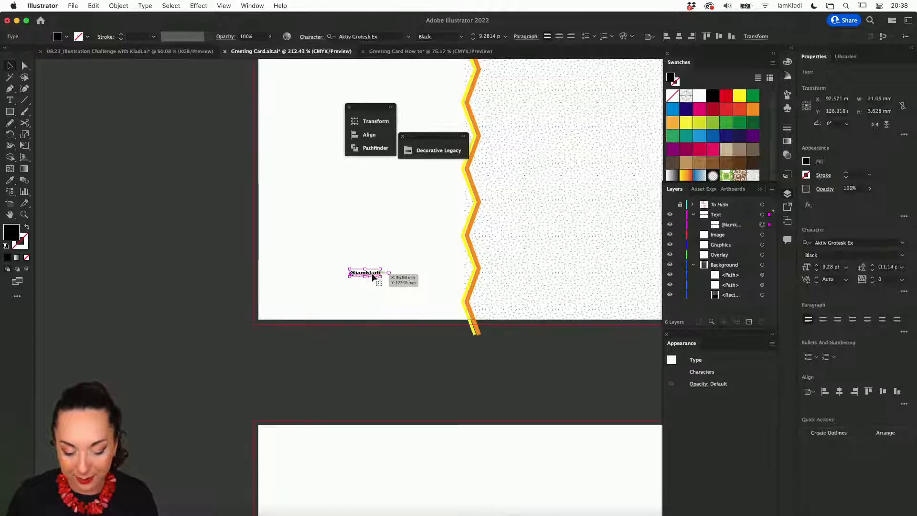
pyautogui.doubleClick(374, 275)
pyautogui.press('super+a')
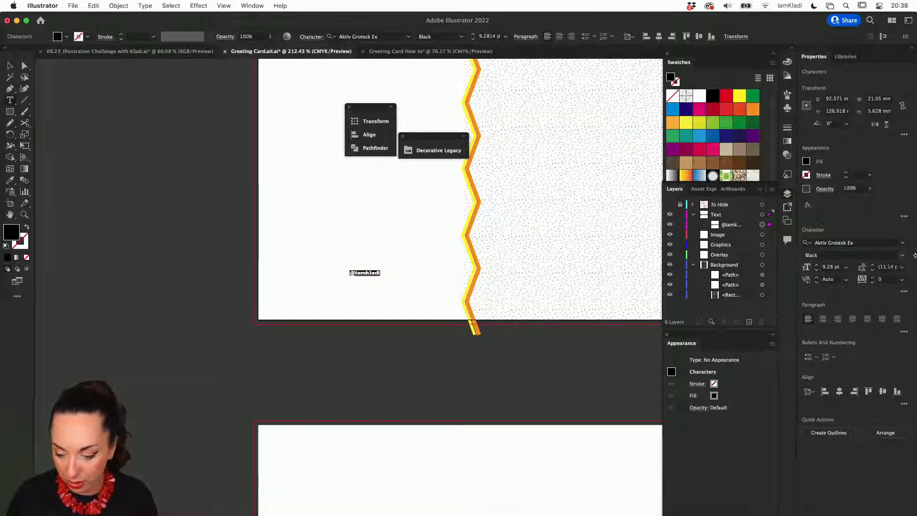
pyautogui.click(902, 255)
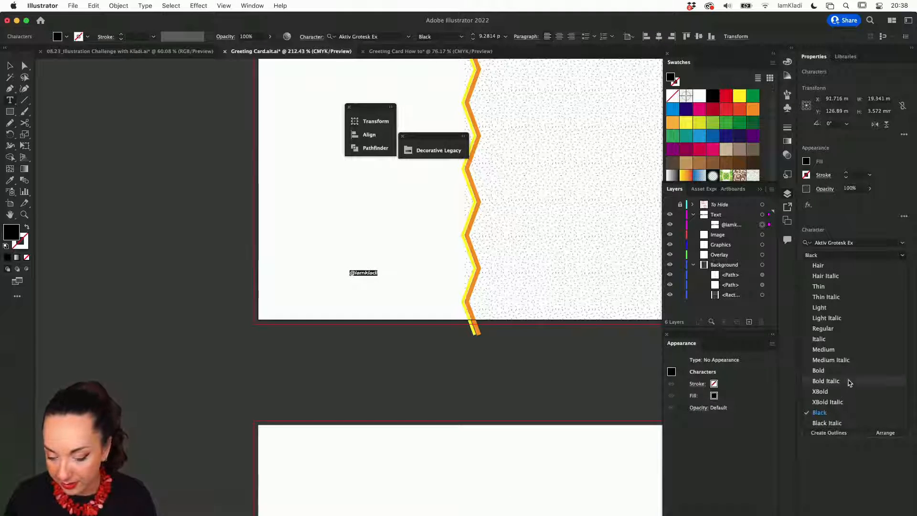
pyautogui.click(823, 349)
pyautogui.press('super+shift+a')
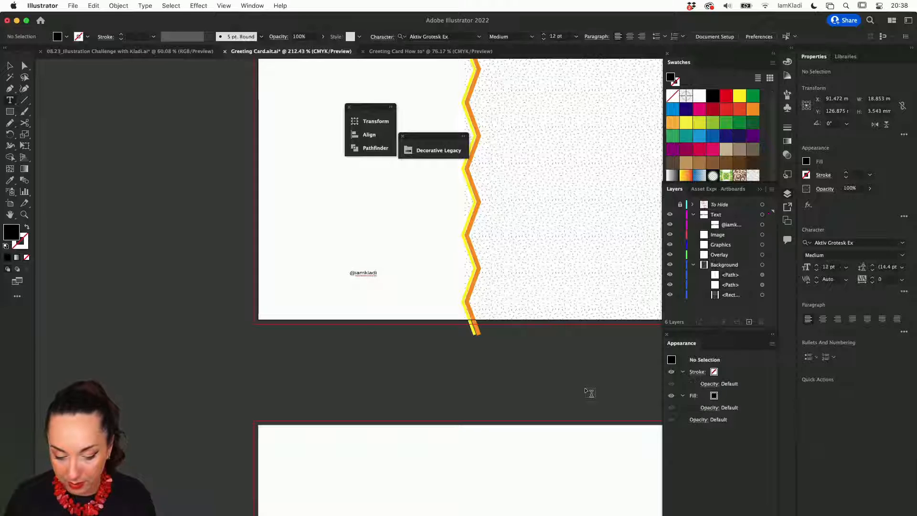
pyautogui.hscroll(5, 573, 380)
pyautogui.scroll(1, 573, 380)
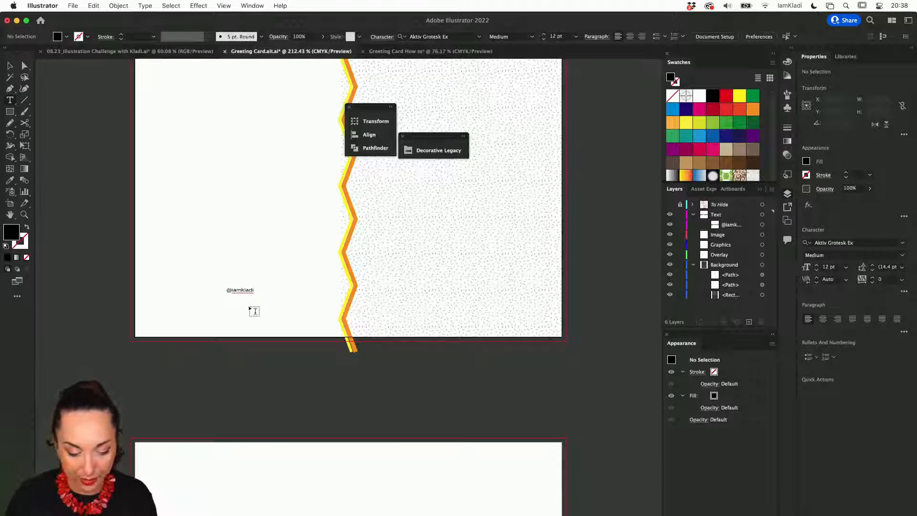
pyautogui.click(9, 66)
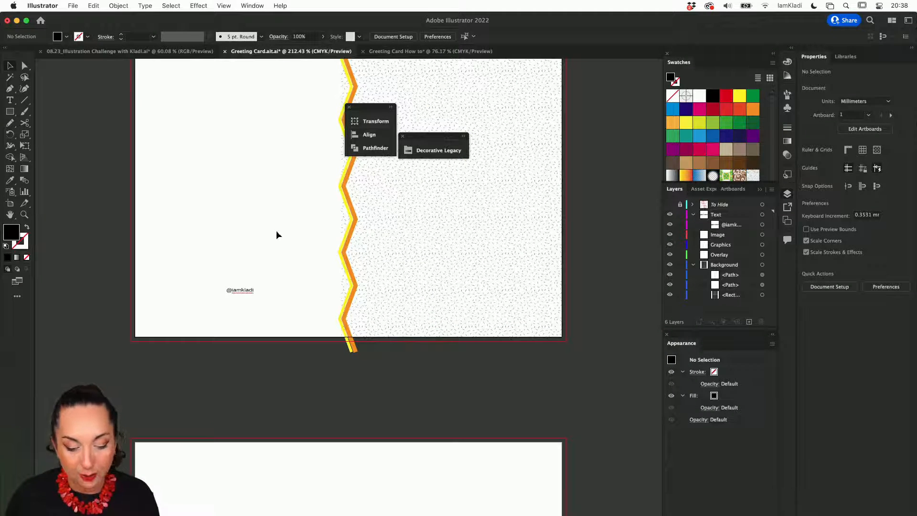
# Move the floating Transform/Align/Pathfinder group and the Decorative Legacy panel off the front page onto the empty canvas.
pyautogui.hscroll(5, 290, 376)
pyautogui.scroll(4, 290, 376)
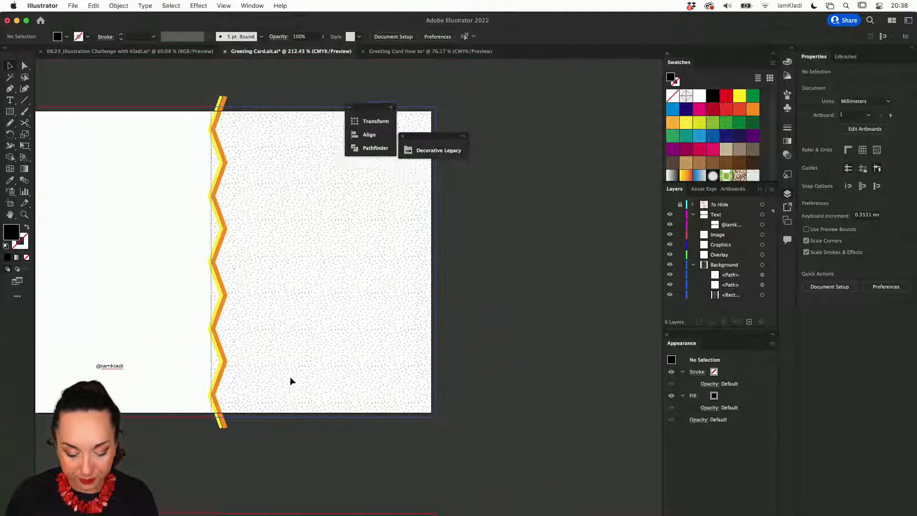
pyautogui.scroll(-1, 290, 377)
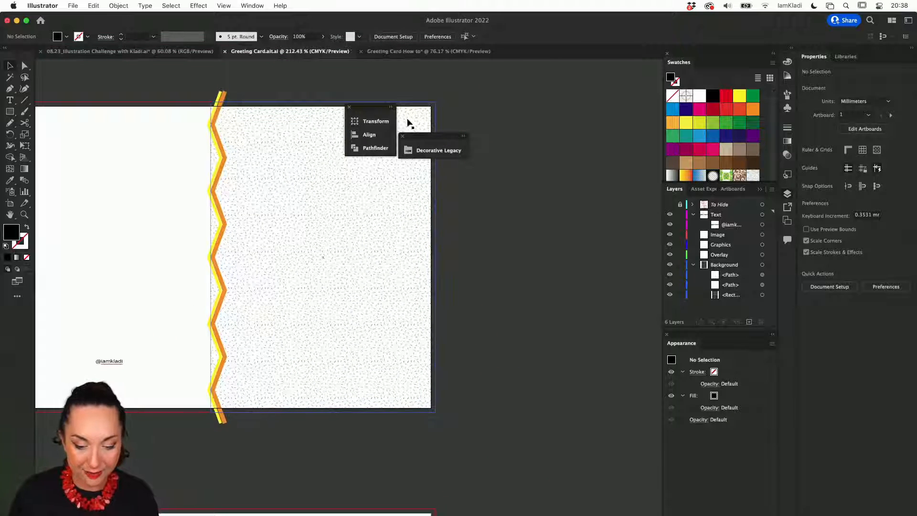
pyautogui.moveTo(370, 108); pyautogui.dragTo(531, 94)
pyautogui.moveTo(423, 139); pyautogui.dragTo(543, 179)
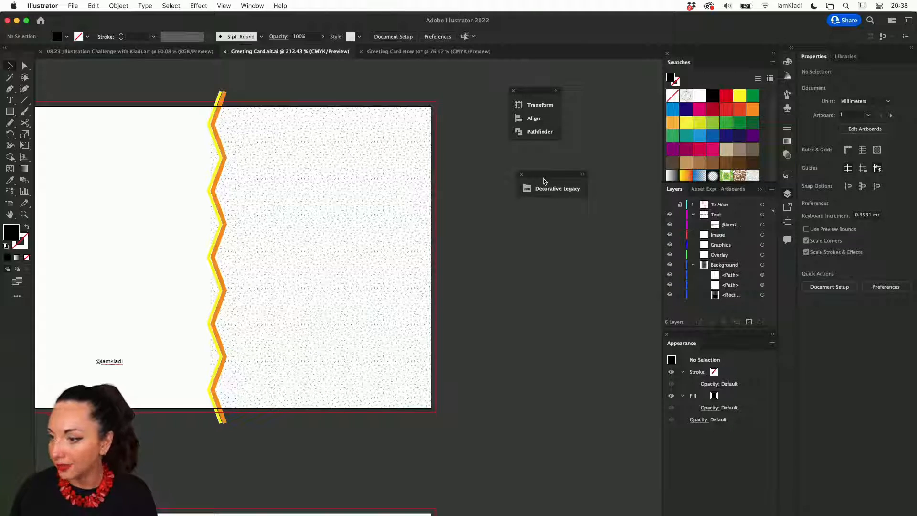
# Lock the Text and Background layers and draw a circle about 42 mm wide on the Graphics layer in the front page's upper right area.
pyautogui.scroll(3, 346, 162)
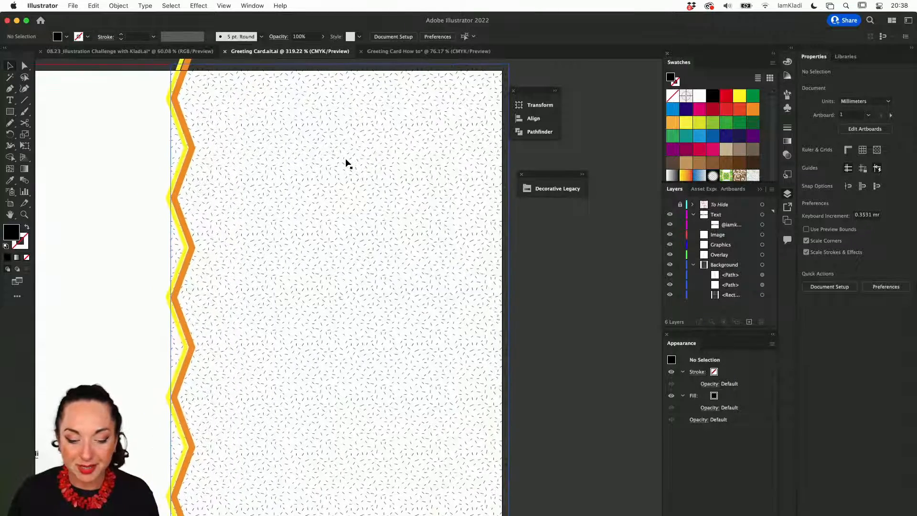
pyautogui.hscroll(-3, 346, 161)
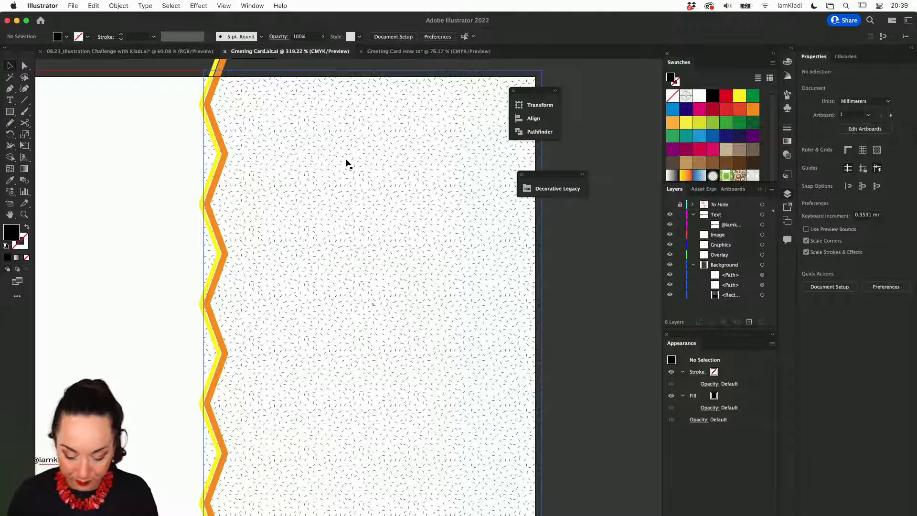
pyautogui.press('l')
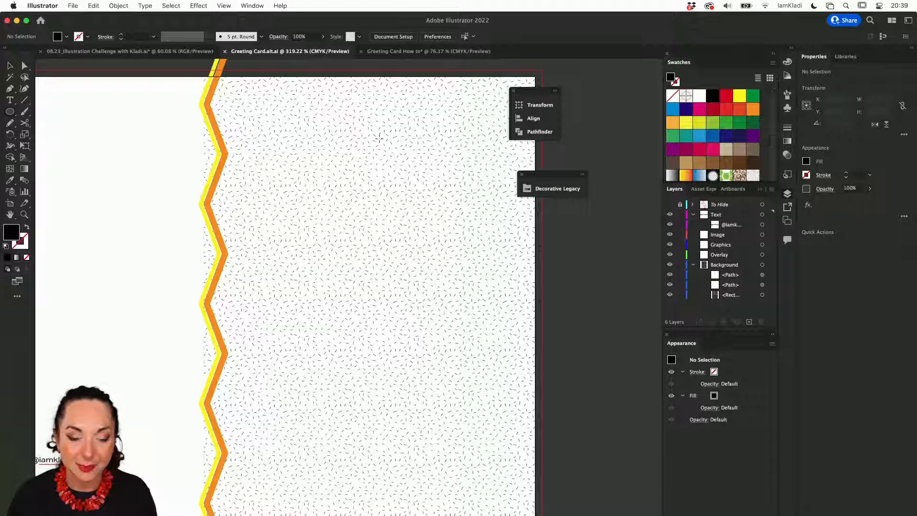
pyautogui.click(730, 247)
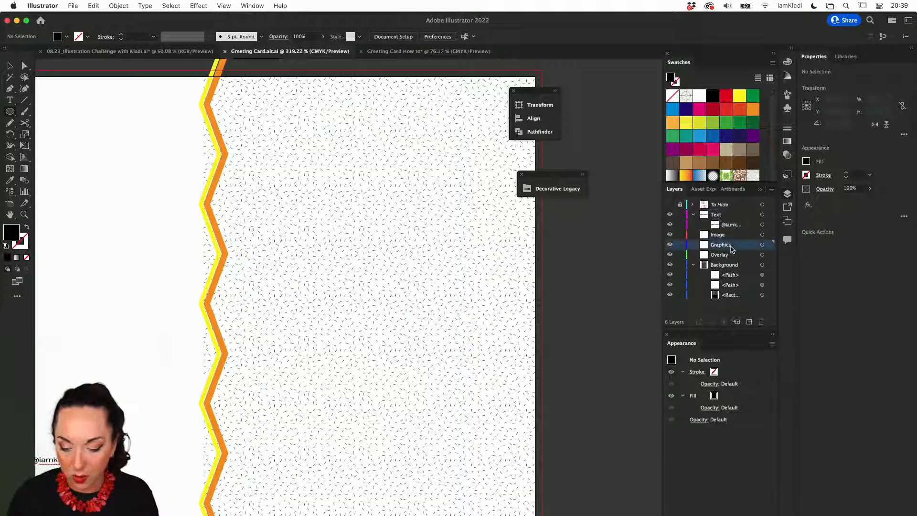
pyautogui.click(679, 214)
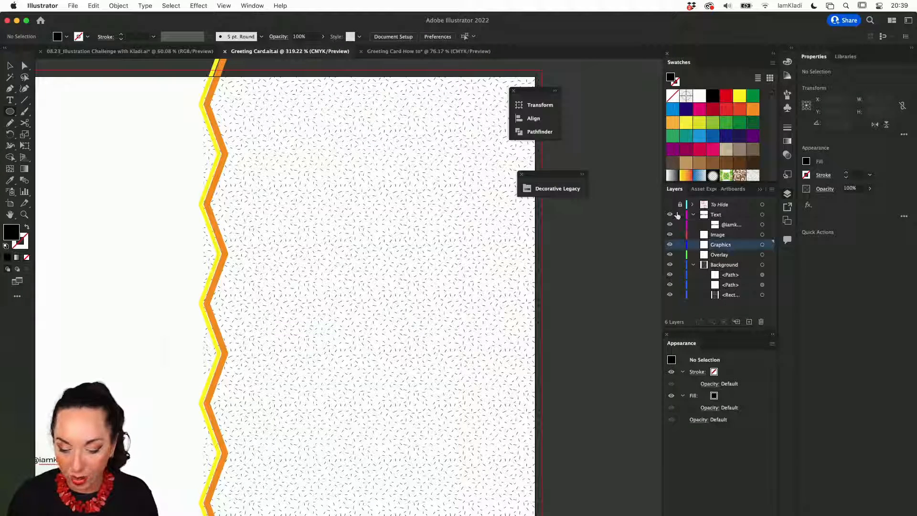
pyautogui.click(680, 264)
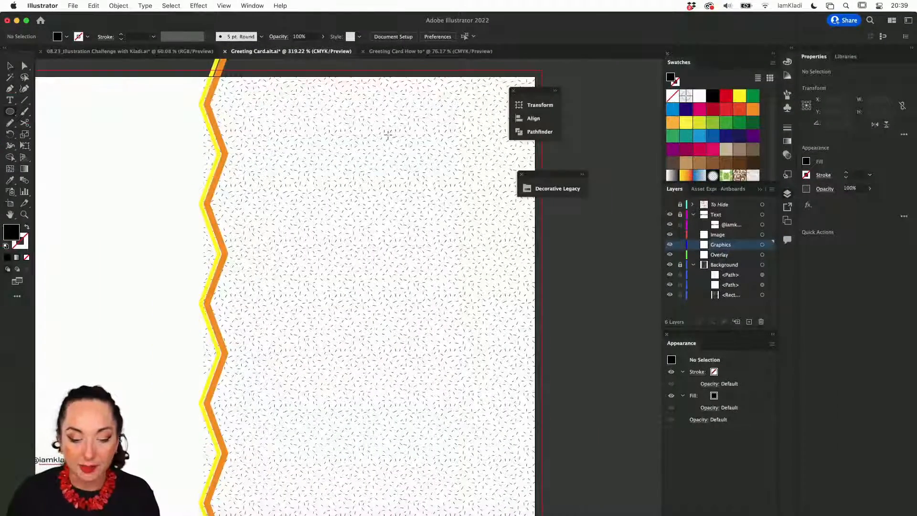
pyautogui.moveTo(387, 134); pyautogui.dragTo(470, 221)
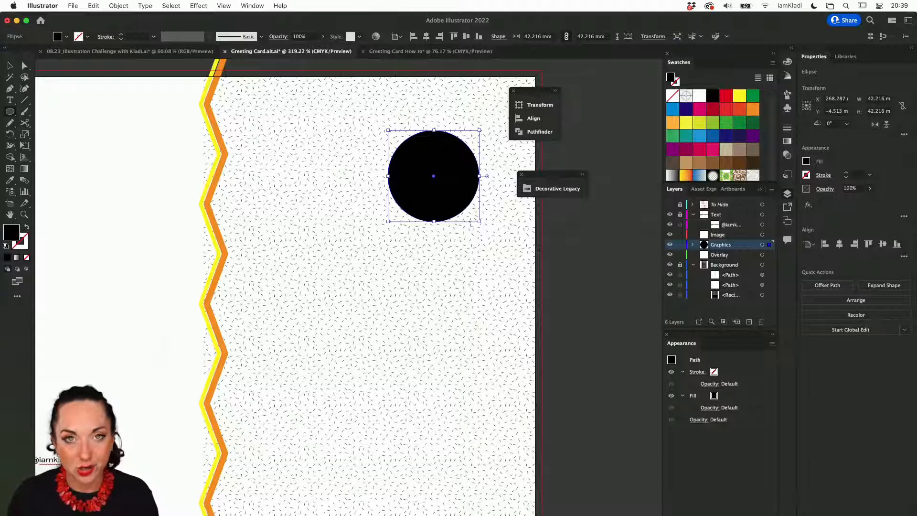
# Copy the orange zigzag line's appearance onto the circle and swap fill and stroke, giving it an orange fill and no stroke.
pyautogui.press('i')
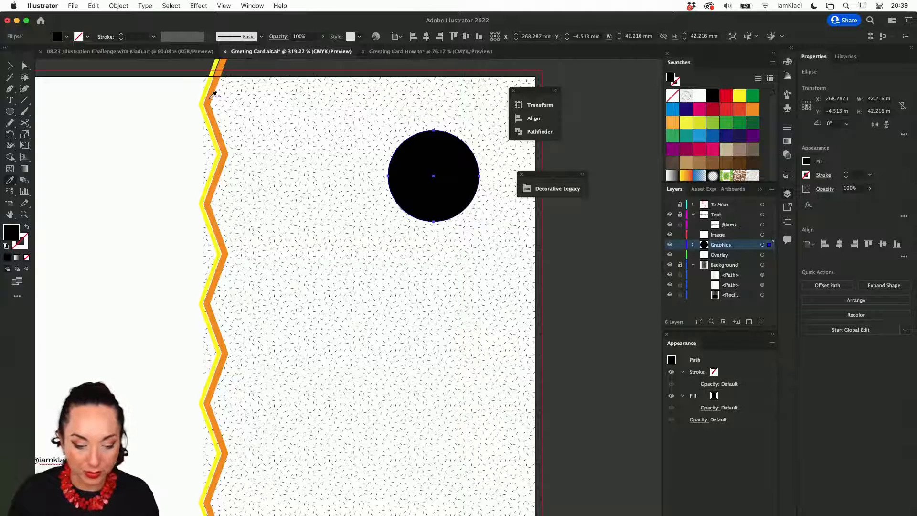
pyautogui.click(212, 97)
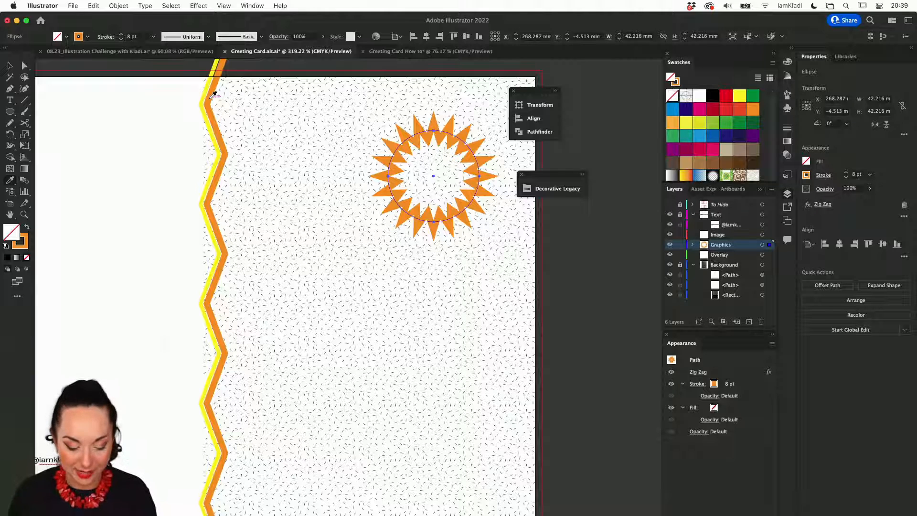
pyautogui.hotkey('shift', 'x')
pyautogui.hotkey('shift', 'x')
pyautogui.hotkey('shift', 'x')
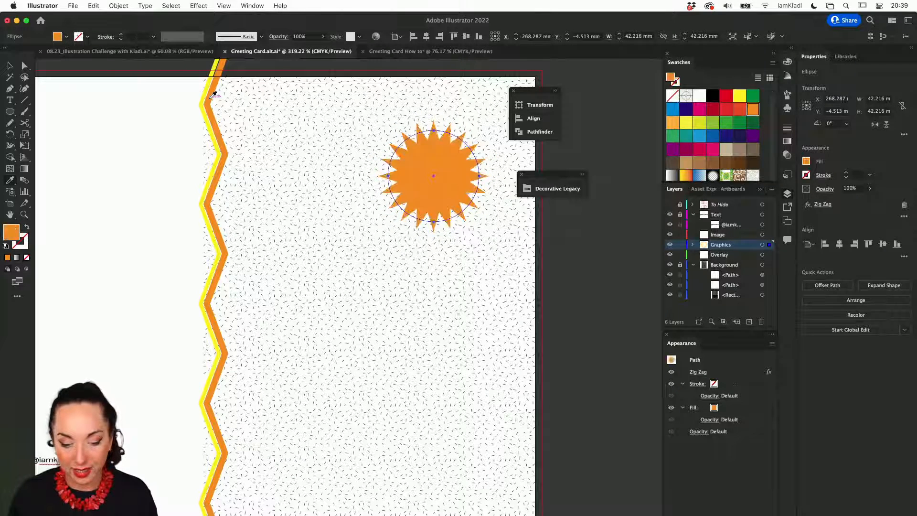
pyautogui.hotkey('shift', 'x')
pyautogui.hotkey('shift', 'x')
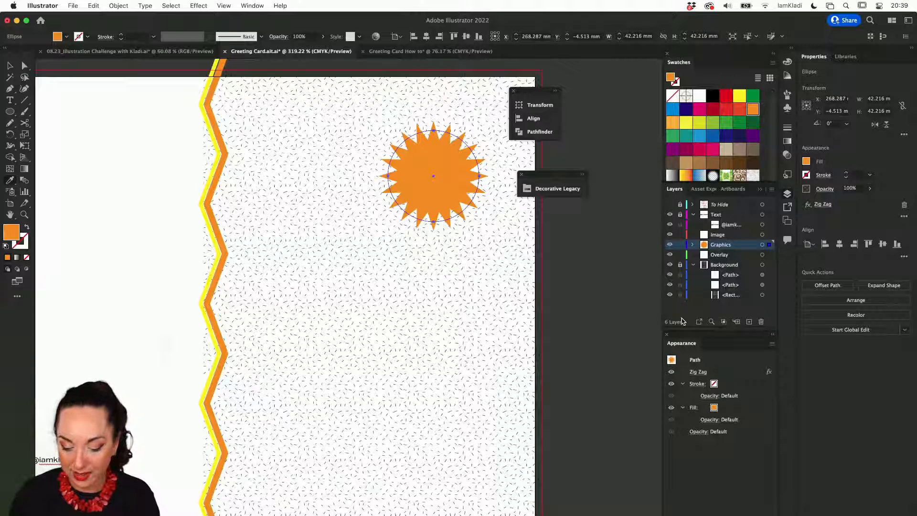
# Float the Appearance panel beside the orange sun and switch its Zig Zag effect's visibility off and on to compare.
pyautogui.moveTo(695, 342); pyautogui.dragTo(551, 209)
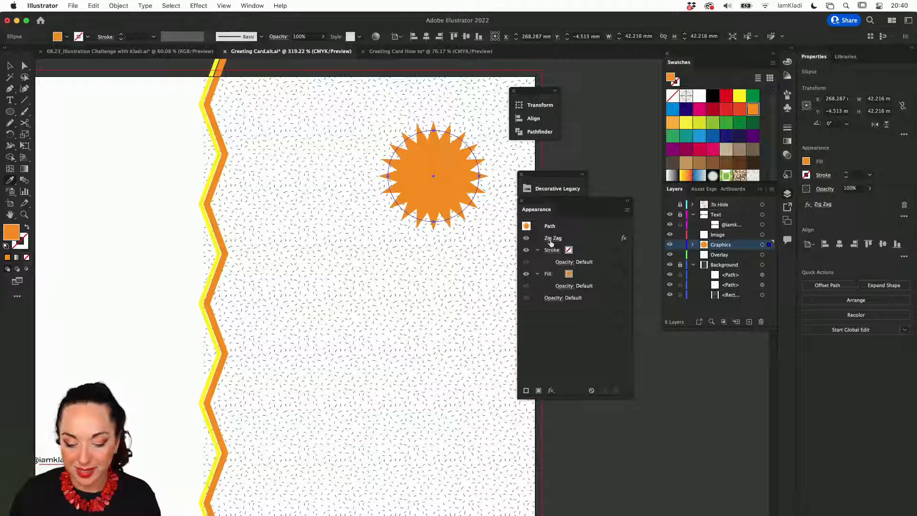
pyautogui.click(526, 238)
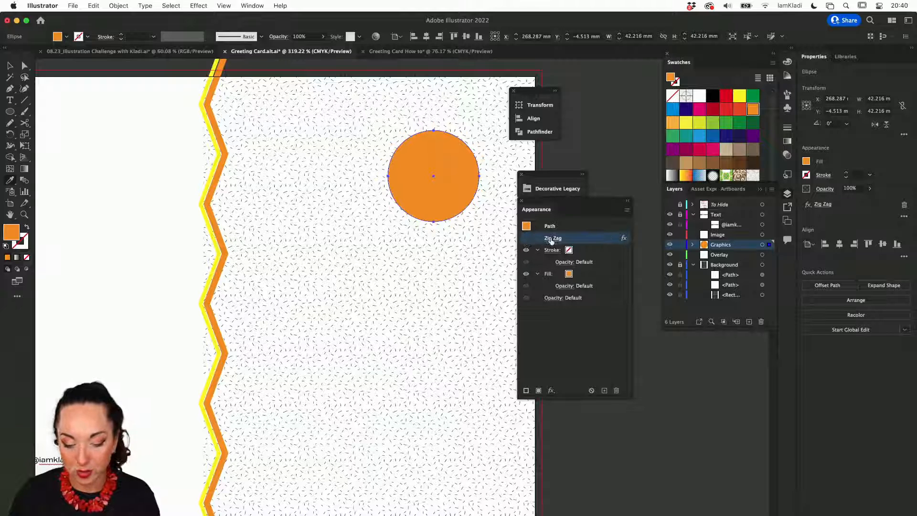
pyautogui.click(553, 238)
pyautogui.click(492, 323)
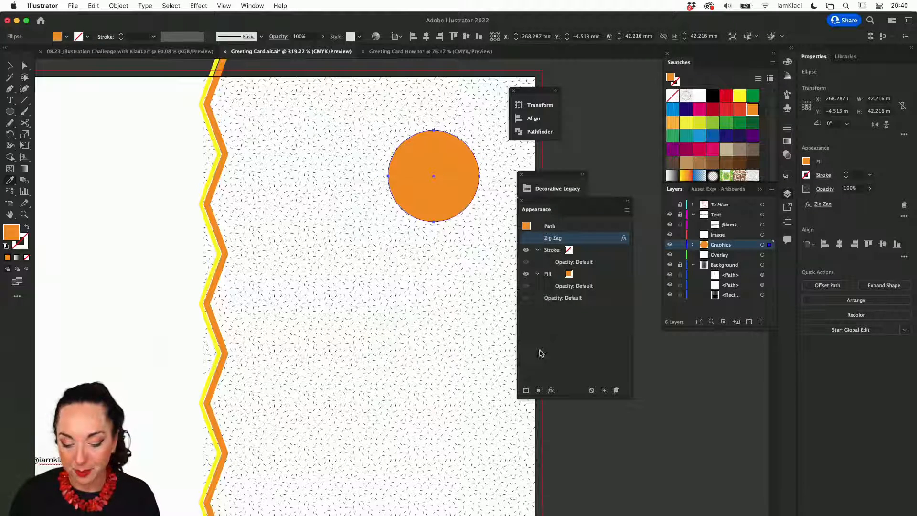
pyautogui.click(526, 239)
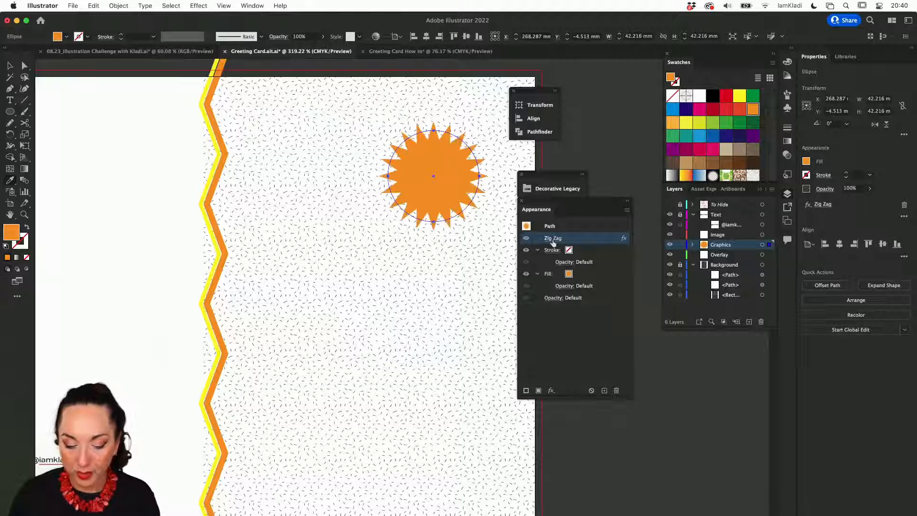
# Try a size of 2.47 mm, 5 ridges per segment and smooth points in the sun's Zig Zag settings, and cancel them.
pyautogui.click(551, 239)
pyautogui.click(459, 294)
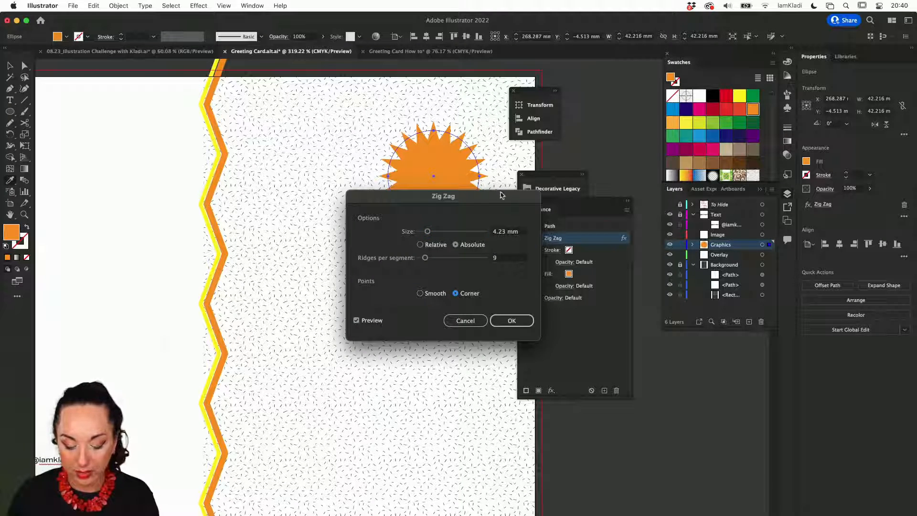
pyautogui.moveTo(477, 195); pyautogui.dragTo(466, 277)
pyautogui.moveTo(415, 312); pyautogui.dragTo(421, 313)
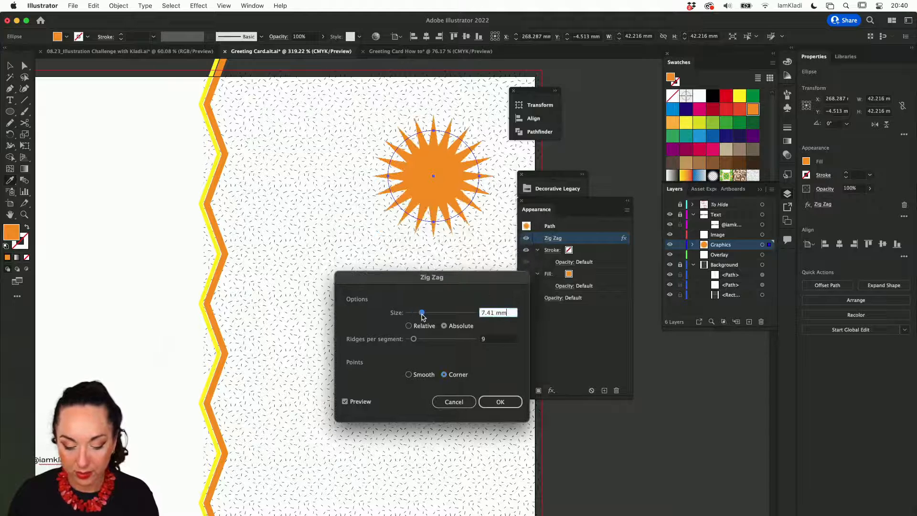
pyautogui.click(427, 375)
pyautogui.click(454, 375)
pyautogui.click(427, 376)
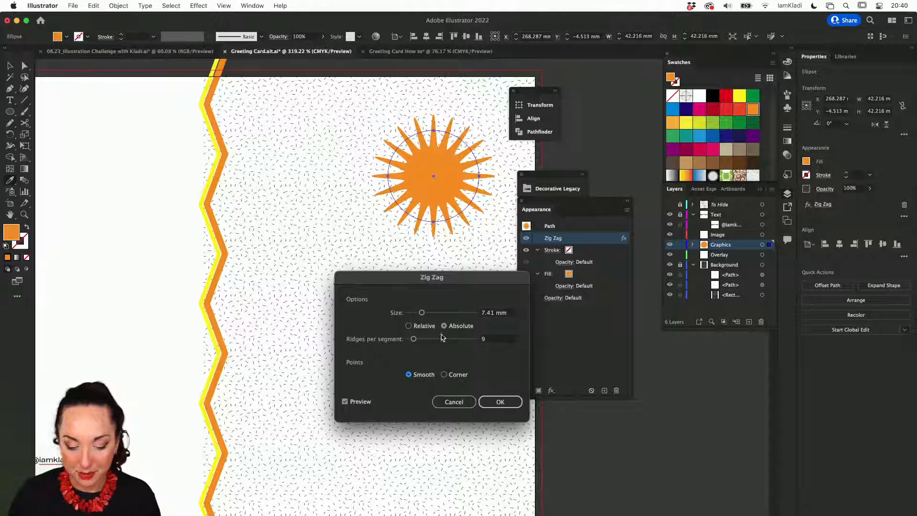
pyautogui.moveTo(420, 312)
pyautogui.mouseDown()
pyautogui.moveTo(416, 339)
pyautogui.moveTo(412, 313)
pyautogui.mouseUp()
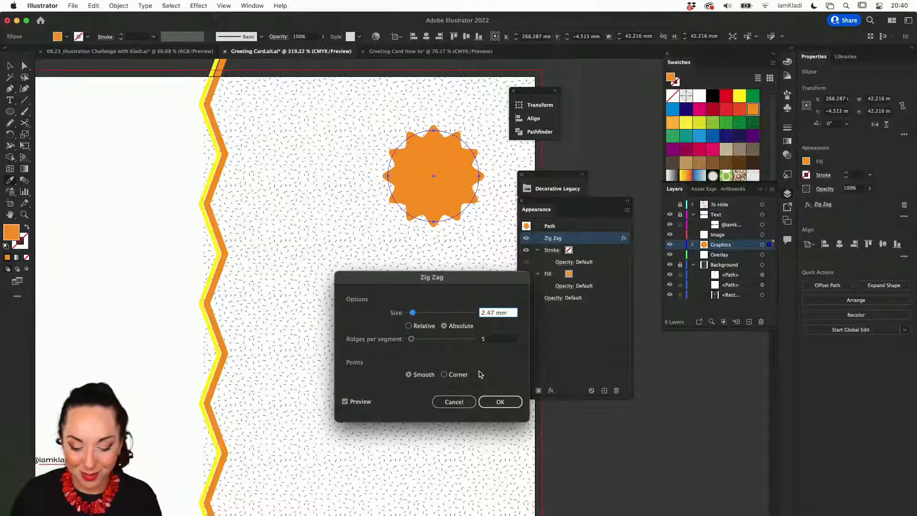
pyautogui.click(467, 402)
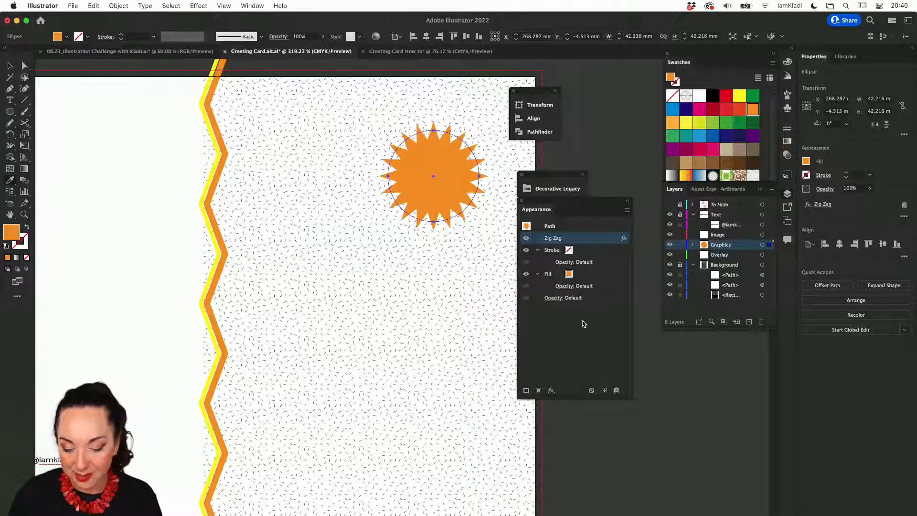
# Delete the Zig Zag effect from the orange circle and move the circle to about X 274.5 mm, Y -9.4 mm.
pyautogui.click(617, 391)
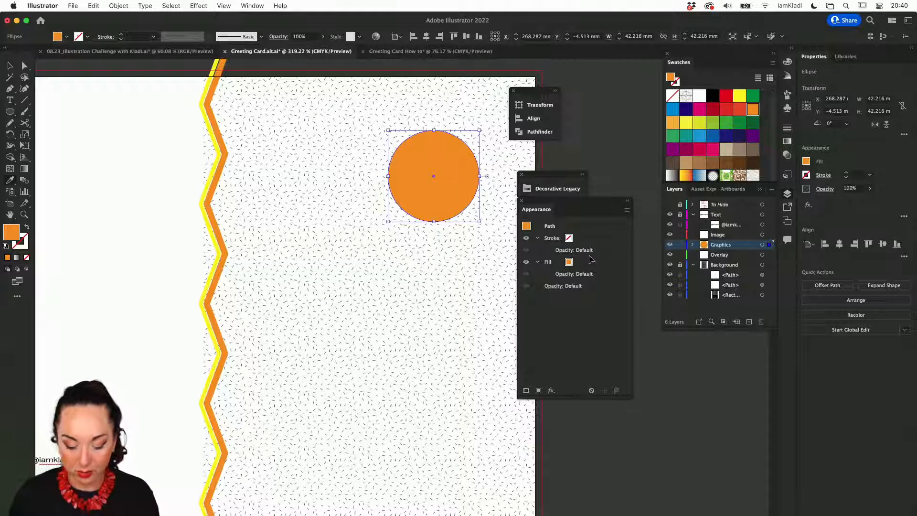
pyautogui.moveTo(444, 173); pyautogui.dragTo(457, 162)
pyautogui.scroll(5, 457, 156)
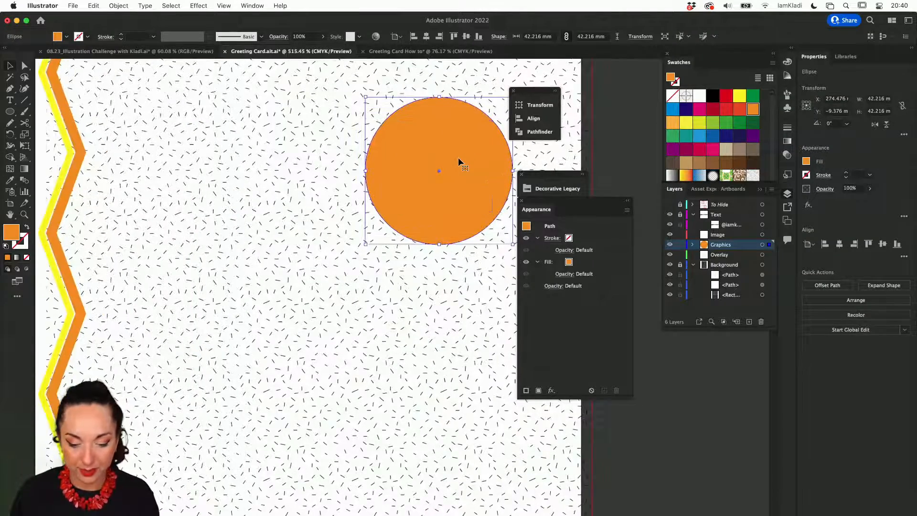
pyautogui.hscroll(-1, 458, 158)
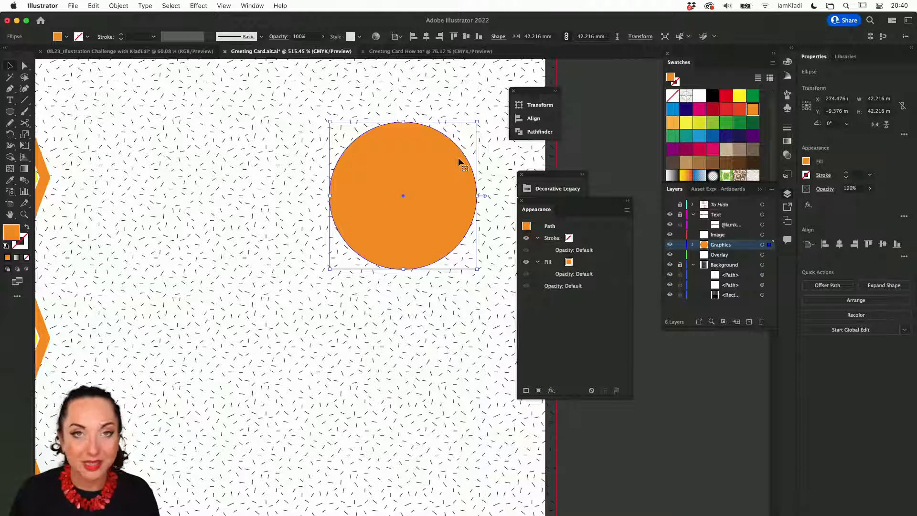
# Hide the circle's bounding box and show it again.
pyautogui.press('super+shift+b')
pyautogui.press('super+shift+b')
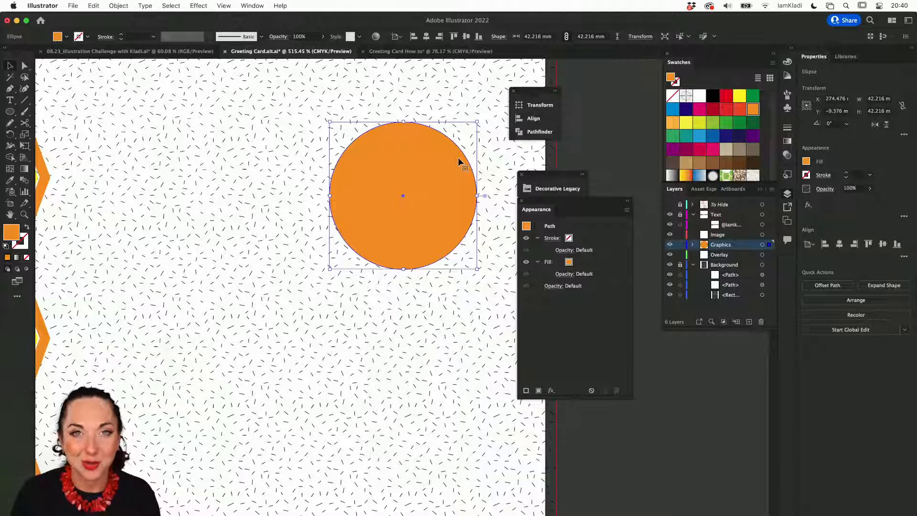
pyautogui.press('super+shift+b')
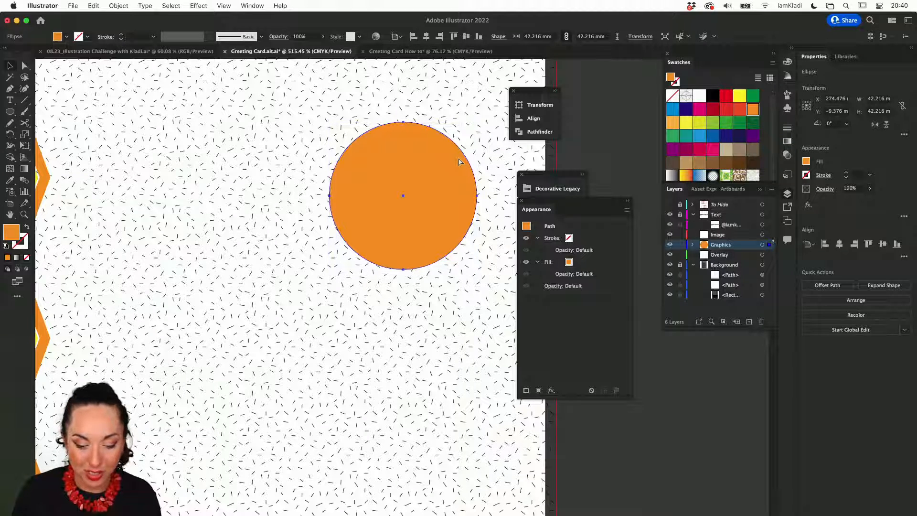
pyautogui.press('super+shift+b')
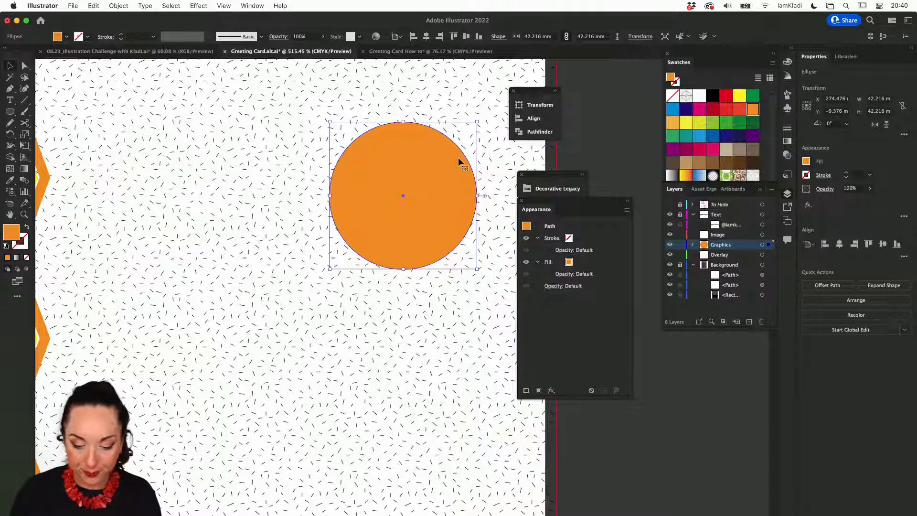
# Show the Transparency panel floating beside the circle and move the Decorative Legacy, Appearance and Transform/Align/Pathfinder panels off the front page.
pyautogui.click(253, 5)
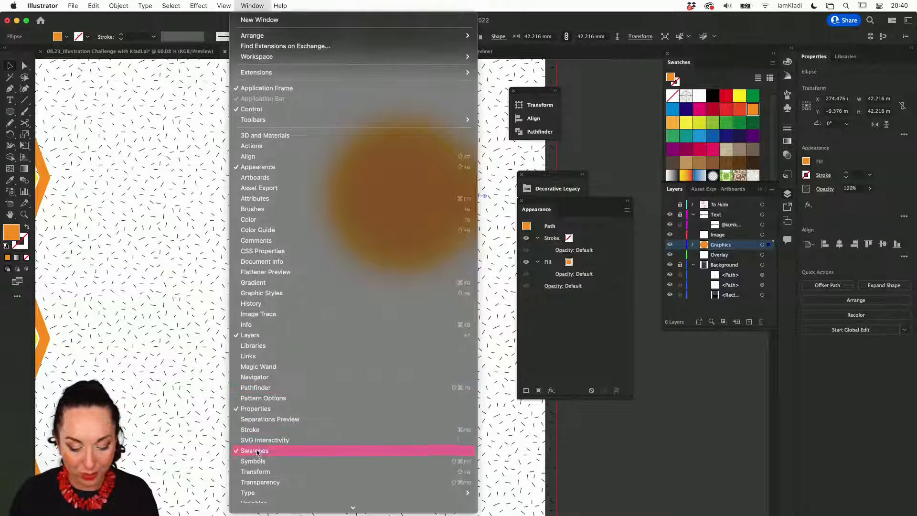
pyautogui.click(254, 483)
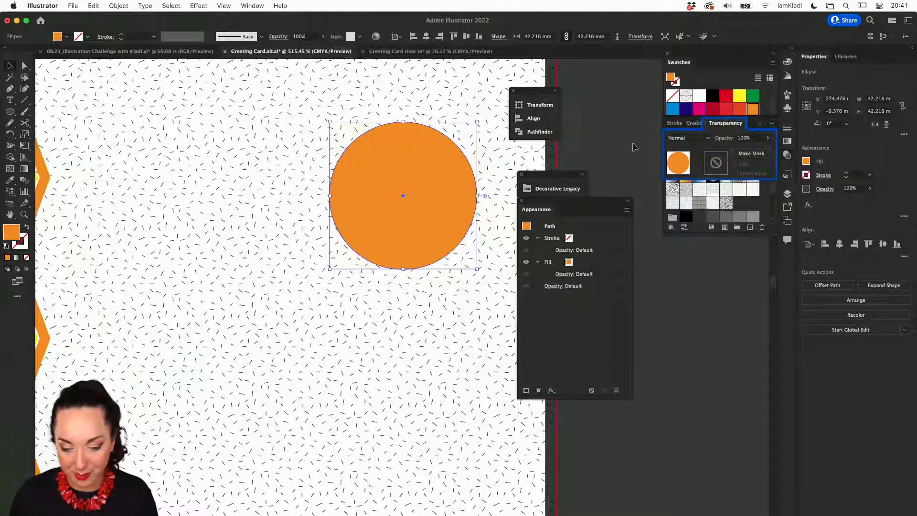
pyautogui.moveTo(565, 182); pyautogui.dragTo(672, 233)
pyautogui.moveTo(573, 209); pyautogui.dragTo(850, 272)
pyautogui.moveTo(725, 123); pyautogui.dragTo(619, 158)
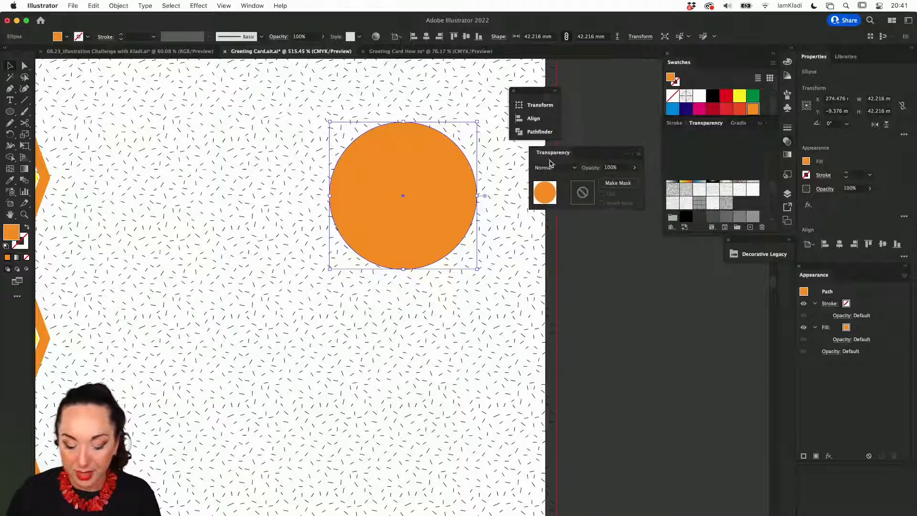
pyautogui.moveTo(528, 92); pyautogui.dragTo(697, 325)
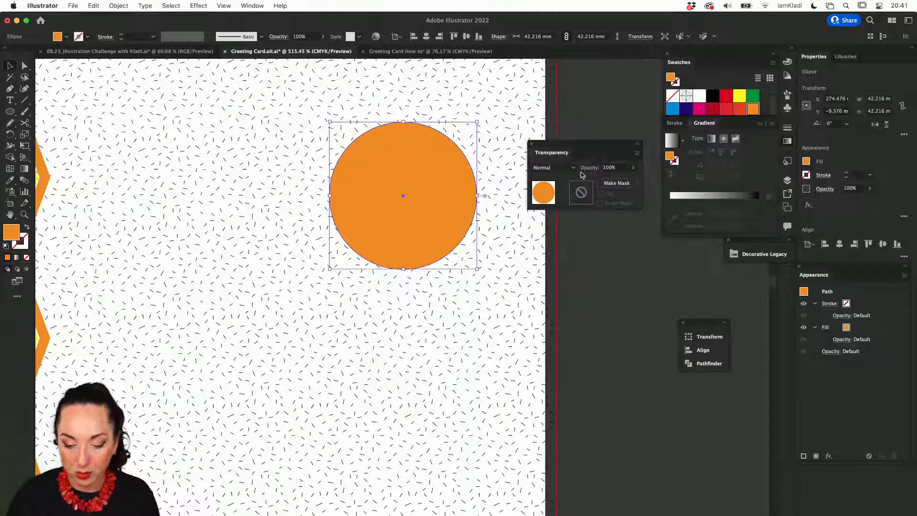
pyautogui.moveTo(561, 152); pyautogui.dragTo(524, 127)
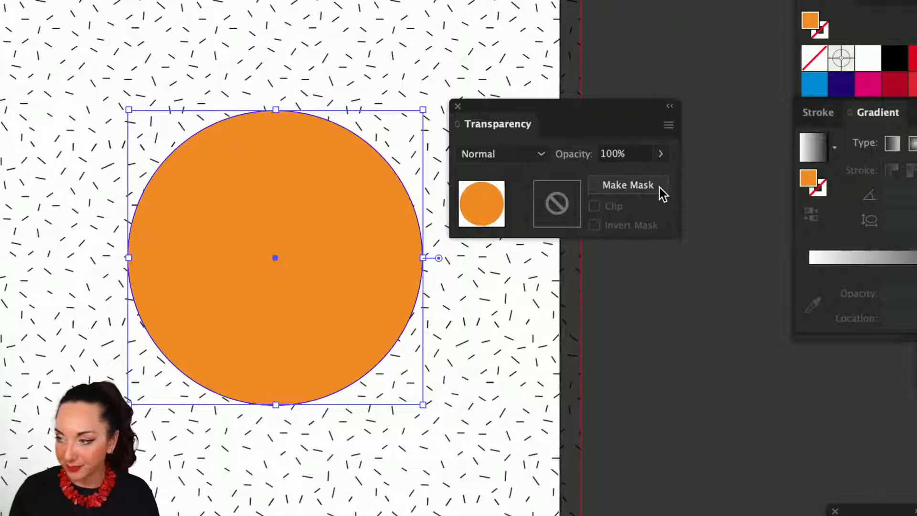
# Duplicate the orange circle in place in front and fill the top copy with magenta, keeping both circles exactly aligned.
pyautogui.click(867, 85)
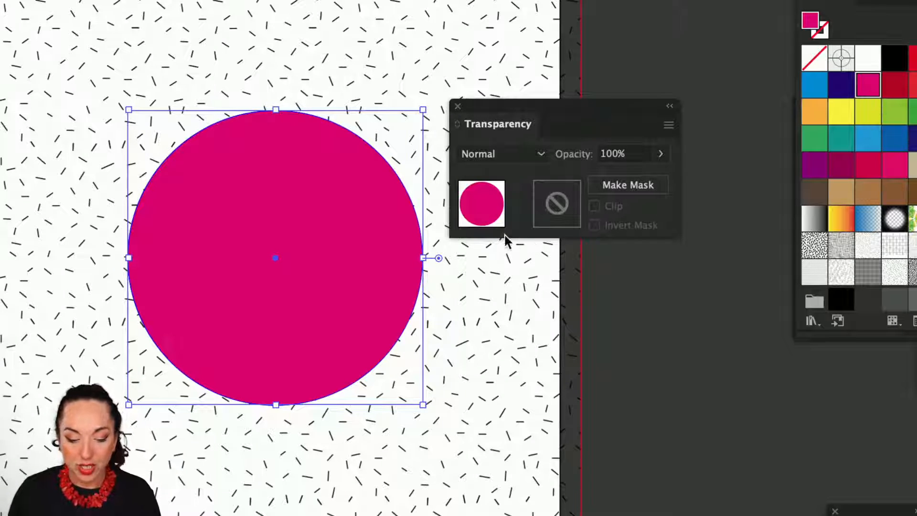
pyautogui.moveTo(373, 213)
pyautogui.mouseDown()
pyautogui.moveTo(387, 244)
pyautogui.moveTo(374, 208)
pyautogui.mouseUp()
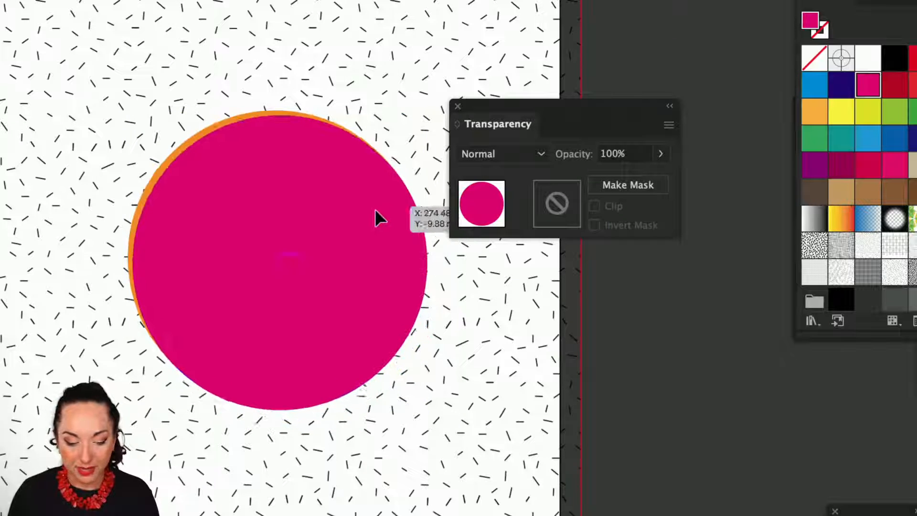
pyautogui.press('super+z')
pyautogui.press('super+z')
pyautogui.press('super+shift+z')
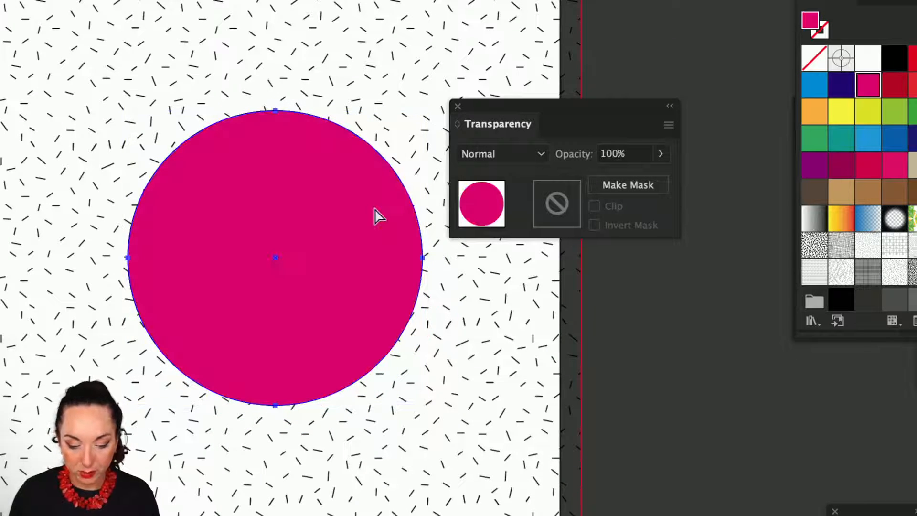
# Make a clipping opacity mask for the magenta circle and select the black mask thumbnail for editing.
pyautogui.click(629, 187)
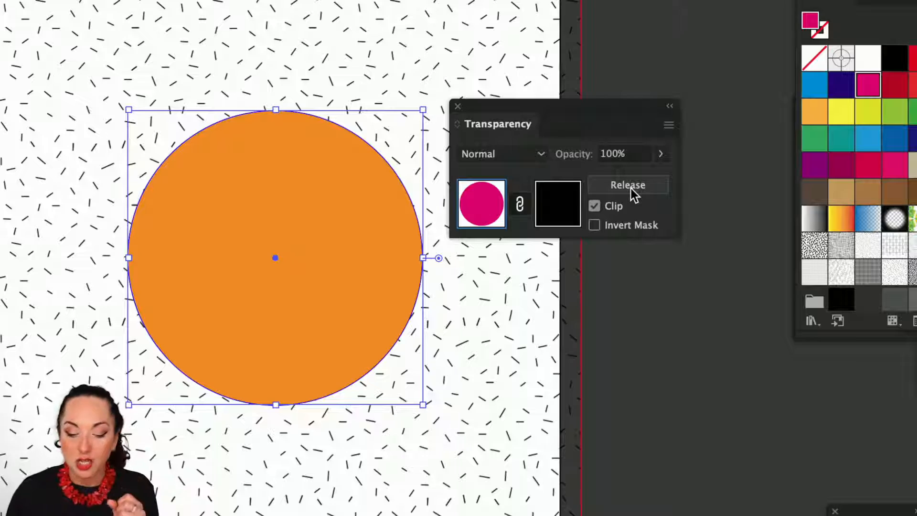
pyautogui.click(560, 204)
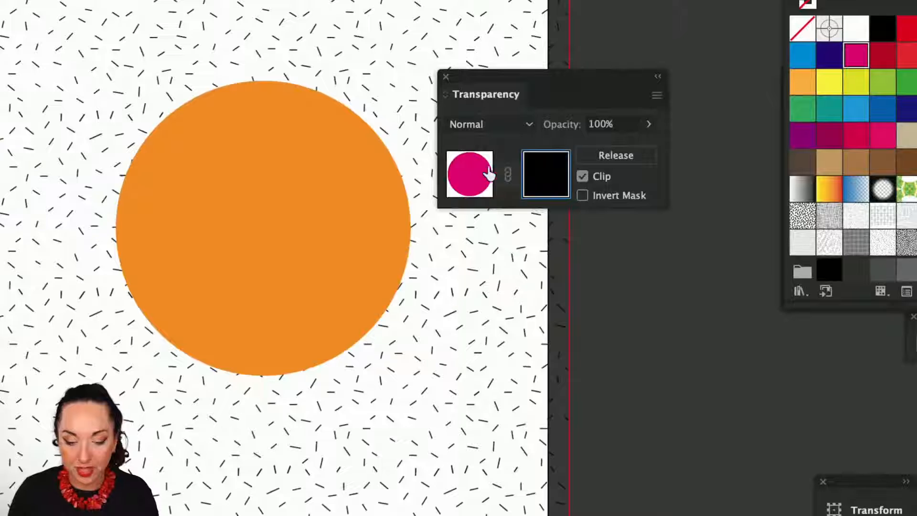
pyautogui.click(488, 175)
pyautogui.click(542, 184)
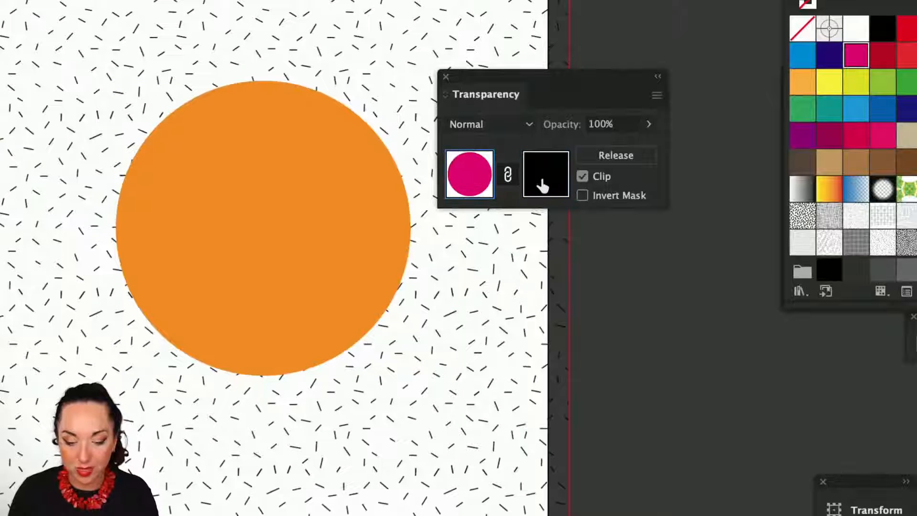
pyautogui.click(470, 180)
pyautogui.click(532, 183)
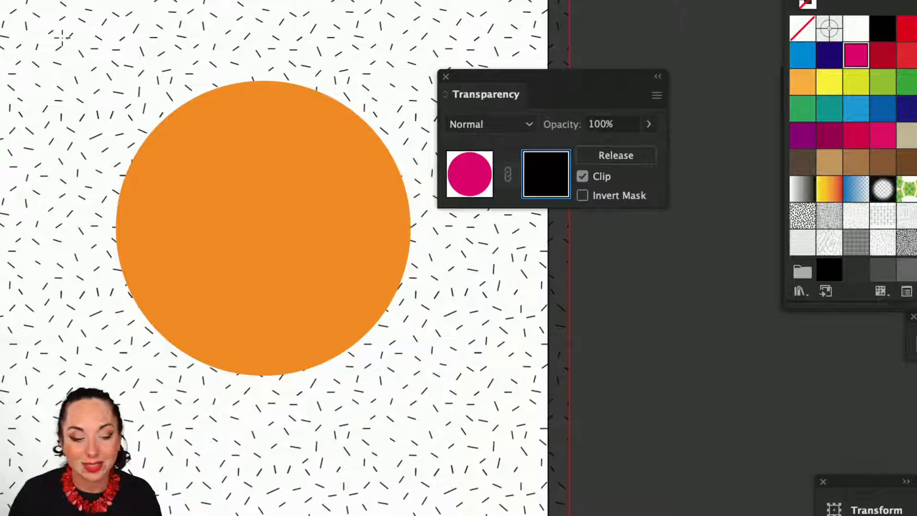
# Draw a rectangle about 74 × 58 mm over the circle in the mask and give it a vertical linear gradient from white down to black.
pyautogui.moveTo(33, 46); pyautogui.dragTo(549, 448)
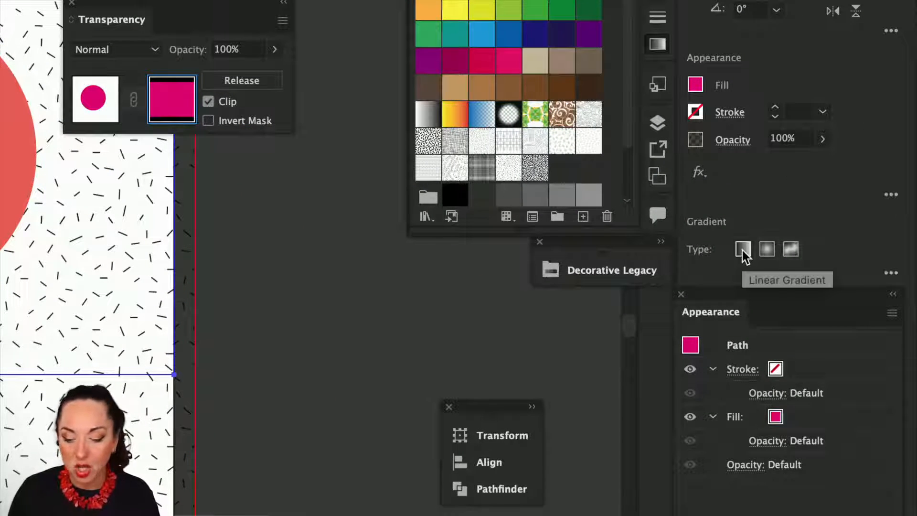
pyautogui.click(742, 250)
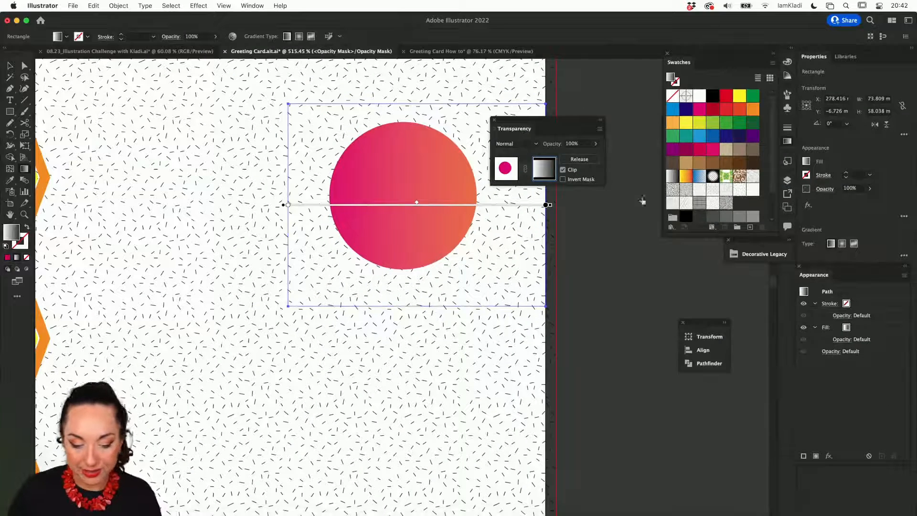
pyautogui.moveTo(403, 139); pyautogui.dragTo(405, 264)
pyautogui.moveTo(329, 196); pyautogui.dragTo(498, 213)
pyautogui.moveTo(419, 106); pyautogui.dragTo(416, 270)
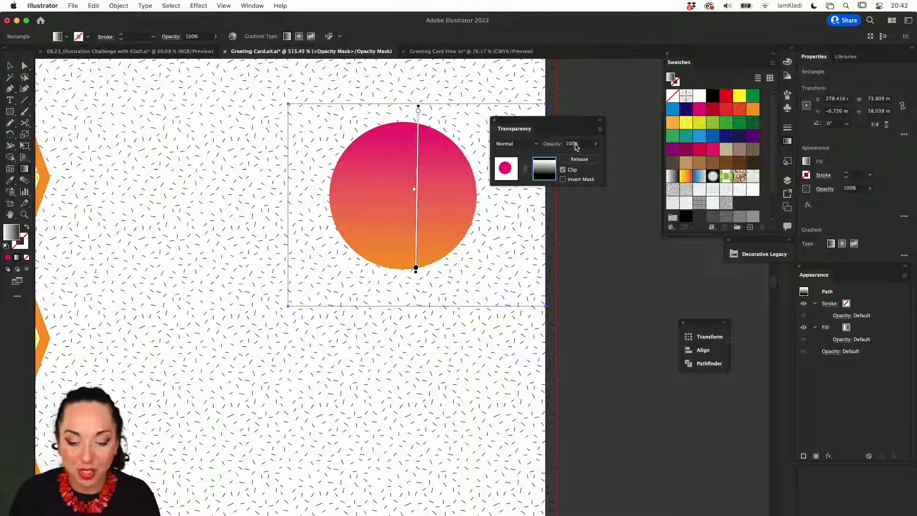
# Apply a Stippled Grain effect to the gradient rectangle in the opacity mask with Intensity 19 and Contrast 10.
pyautogui.click(199, 6)
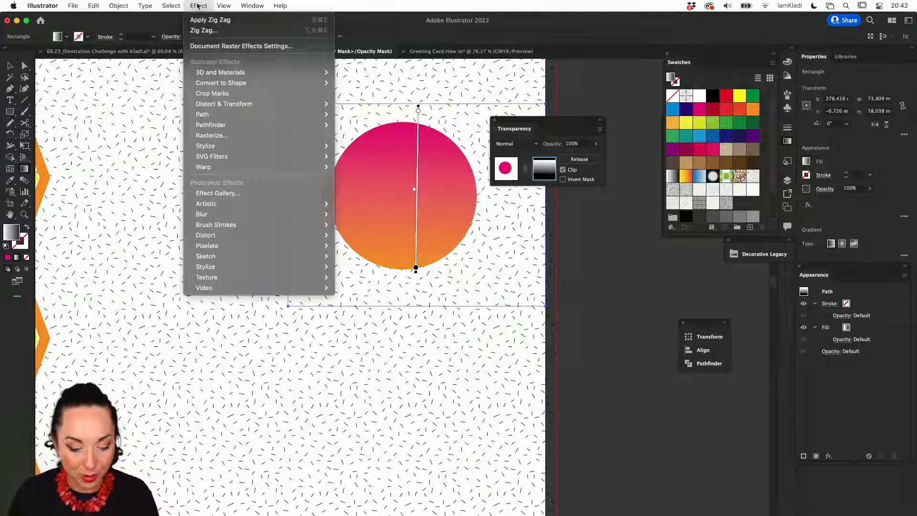
pyautogui.moveTo(250, 280)
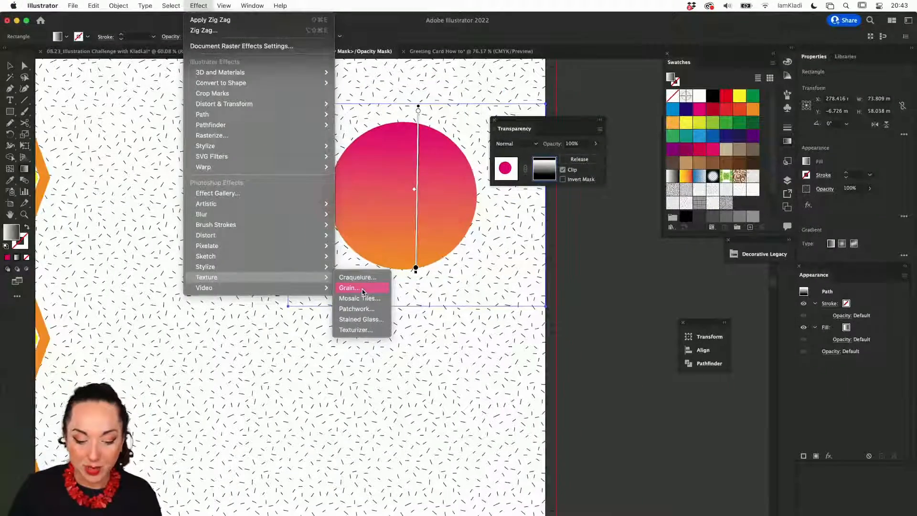
pyautogui.click(360, 287)
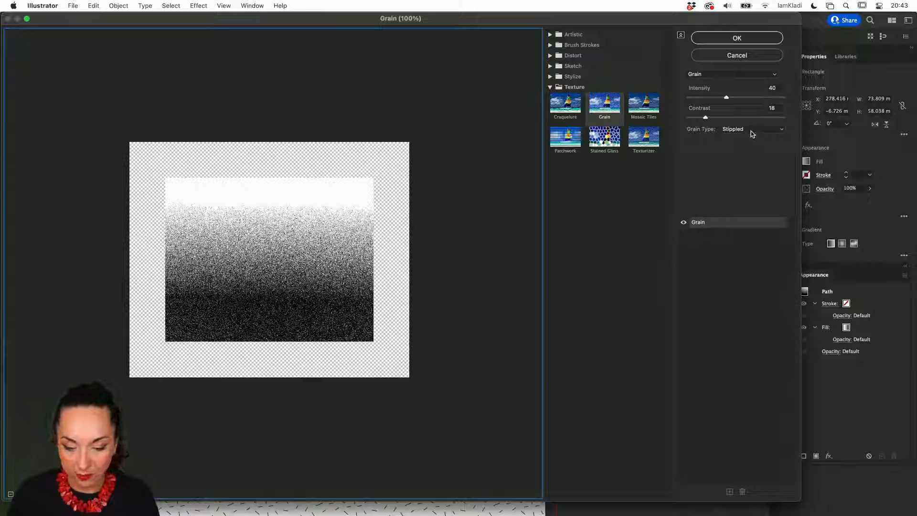
pyautogui.click(704, 118)
pyautogui.moveTo(705, 119); pyautogui.dragTo(718, 98)
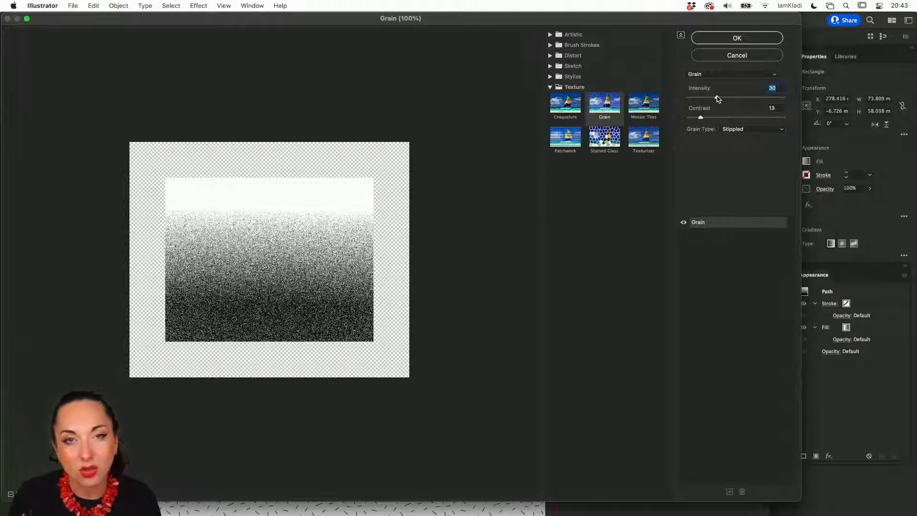
pyautogui.moveTo(718, 99)
pyautogui.mouseDown()
pyautogui.moveTo(754, 99)
pyautogui.moveTo(711, 97)
pyautogui.mouseUp()
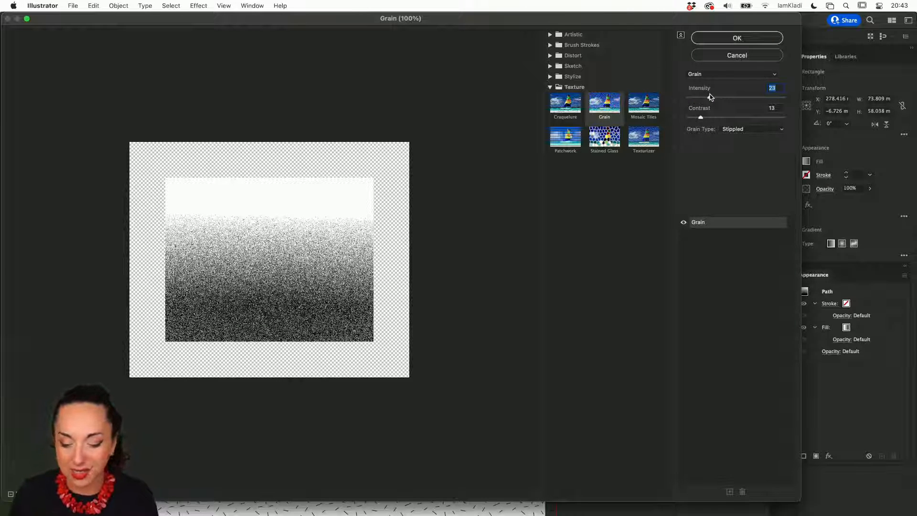
pyautogui.moveTo(711, 97); pyautogui.dragTo(706, 97)
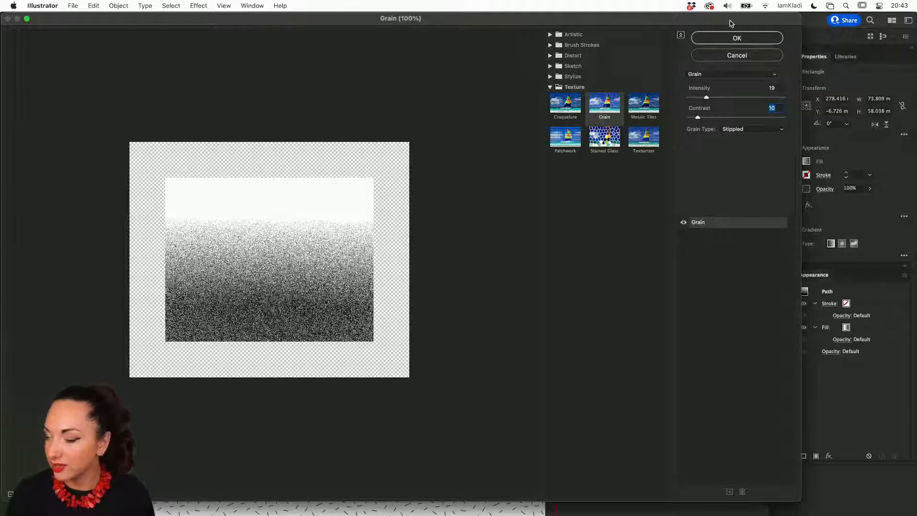
pyautogui.click(724, 39)
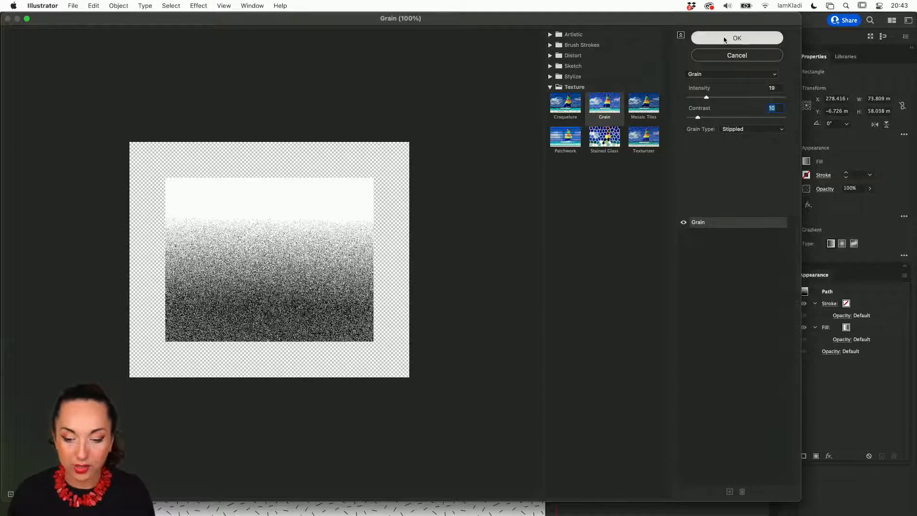
# Redraw the mask's gradient vertically so the circle runs from orange at its top to magenta at its bottom, and deselect the rectangle.
pyautogui.scroll(3, 414, 199)
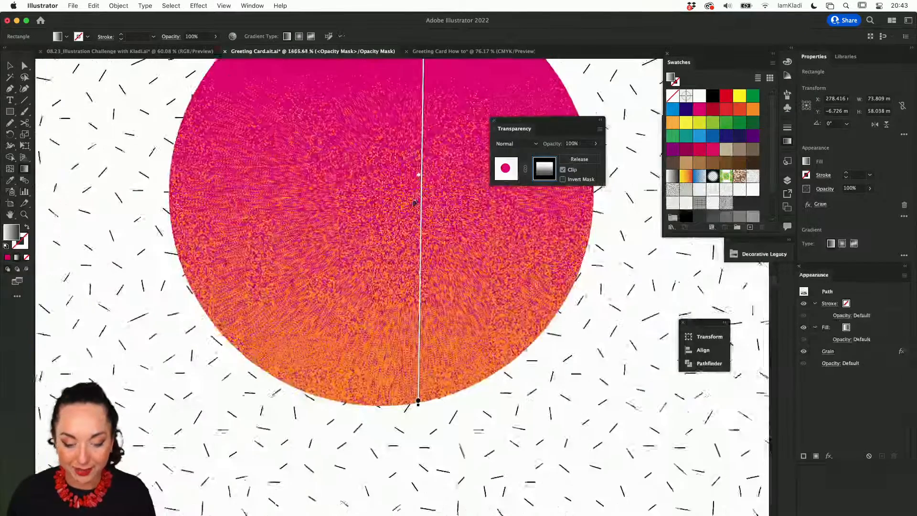
pyautogui.scroll(-5, 413, 199)
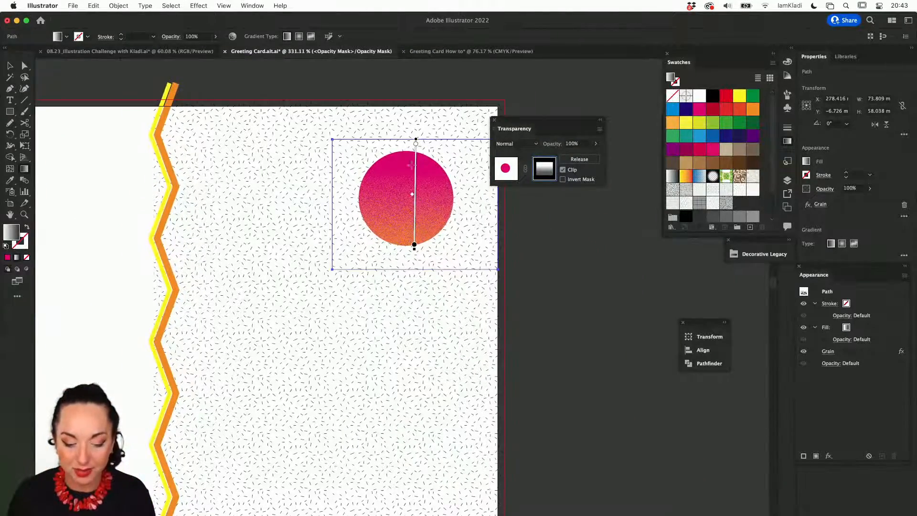
pyautogui.moveTo(395, 128)
pyautogui.mouseDown()
pyautogui.moveTo(389, 292)
pyautogui.moveTo(414, 287)
pyautogui.moveTo(401, 196)
pyautogui.moveTo(416, 150)
pyautogui.mouseUp()
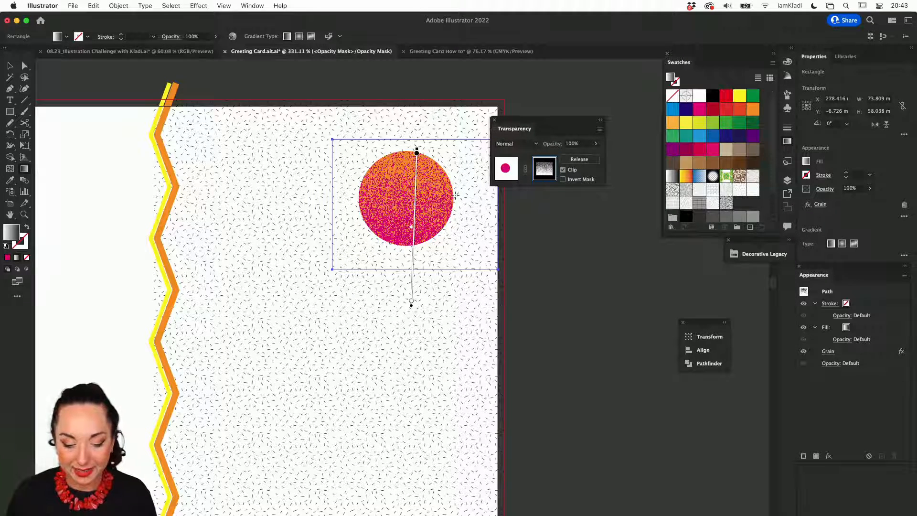
pyautogui.moveTo(449, 216); pyautogui.dragTo(337, 180)
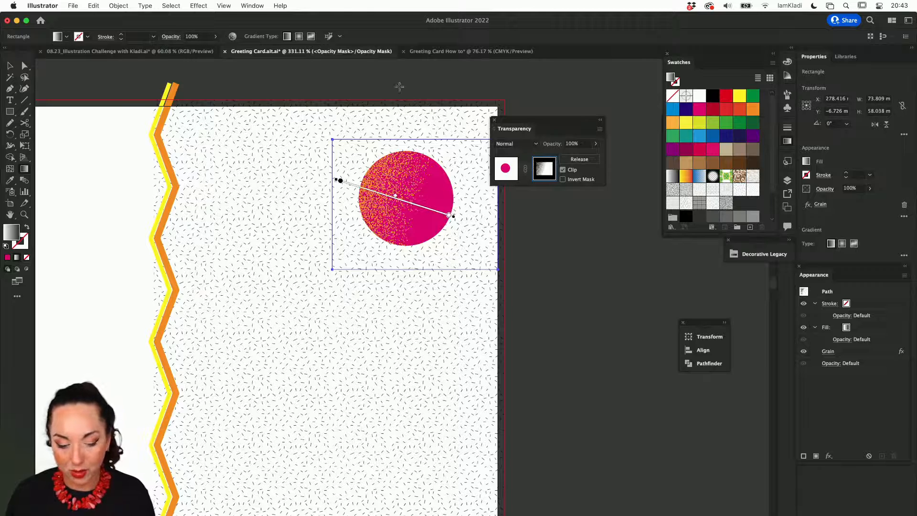
pyautogui.moveTo(399, 87); pyautogui.dragTo(410, 205)
pyautogui.press('v')
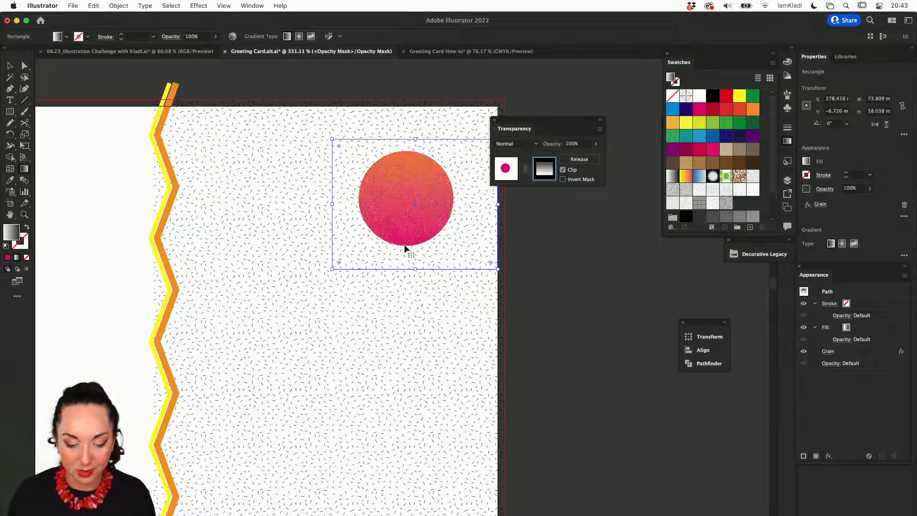
pyautogui.click(583, 222)
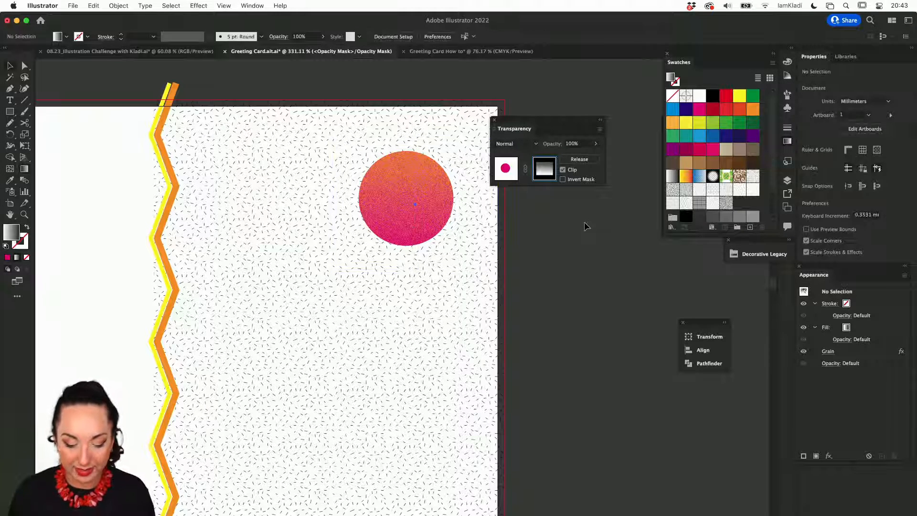
pyautogui.scroll(-5, 564, 242)
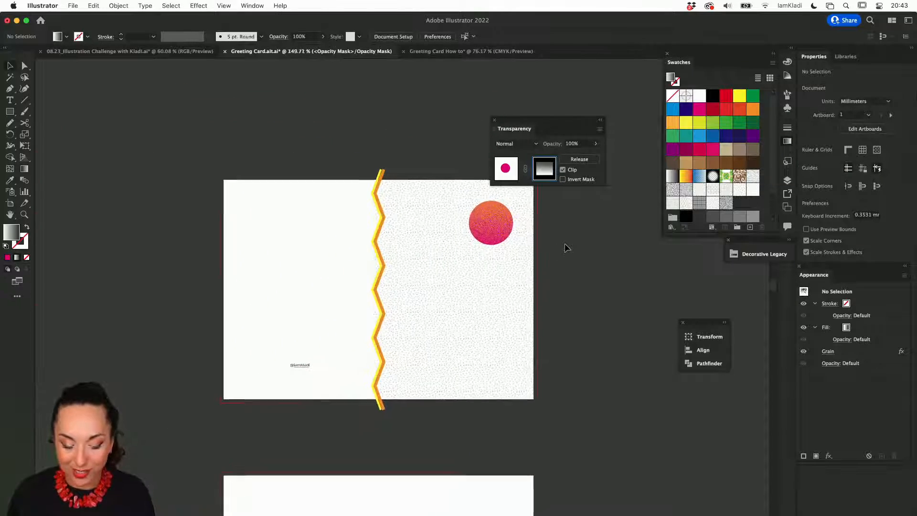
pyautogui.scroll(3, 564, 247)
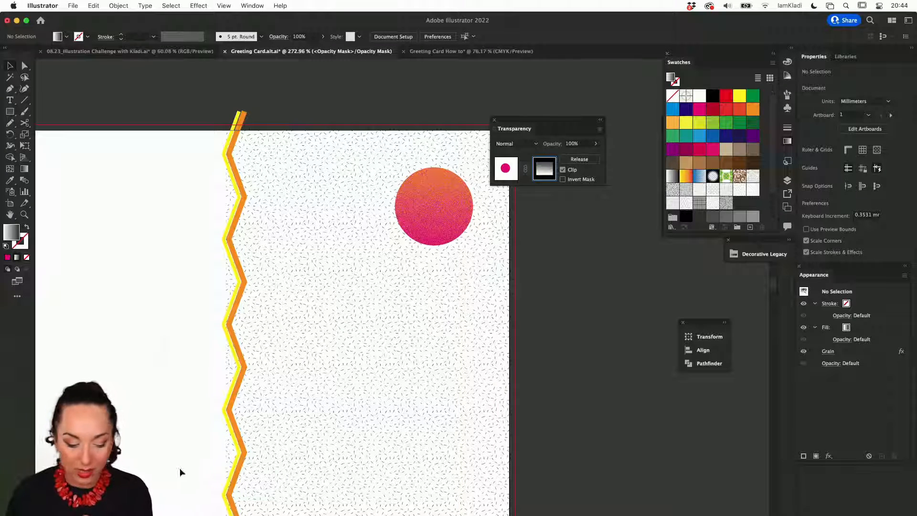
# Switch to Finder and browse through the 00 Projects, 2022 and Social 2022 folders to the IG Content folder.
pyautogui.moveTo(168, 499)
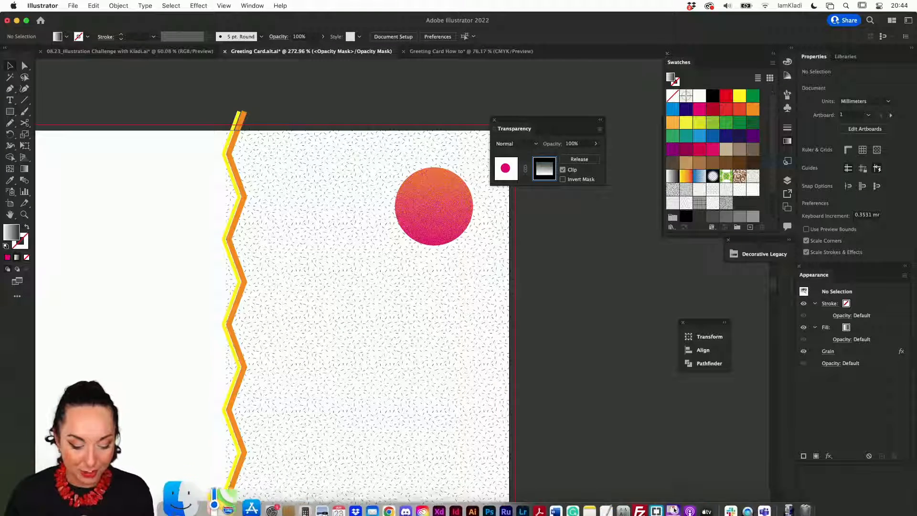
pyautogui.click(169, 499)
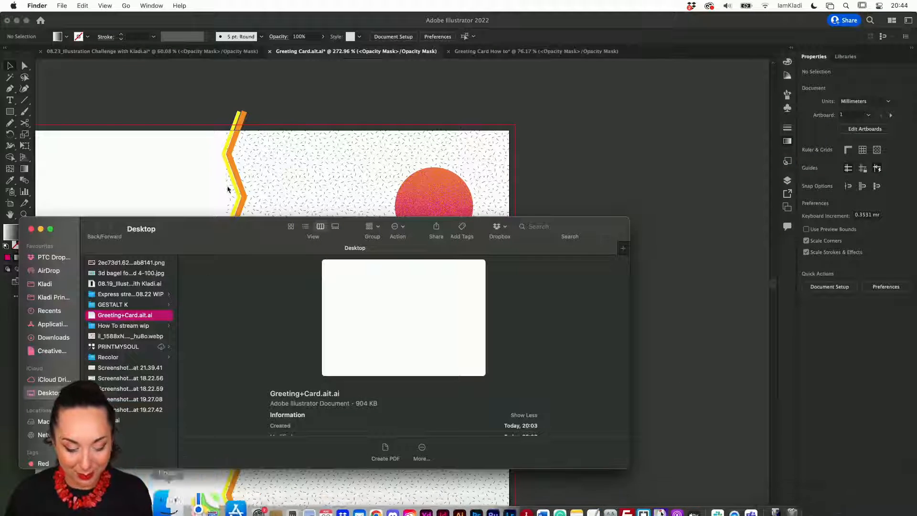
pyautogui.click(50, 286)
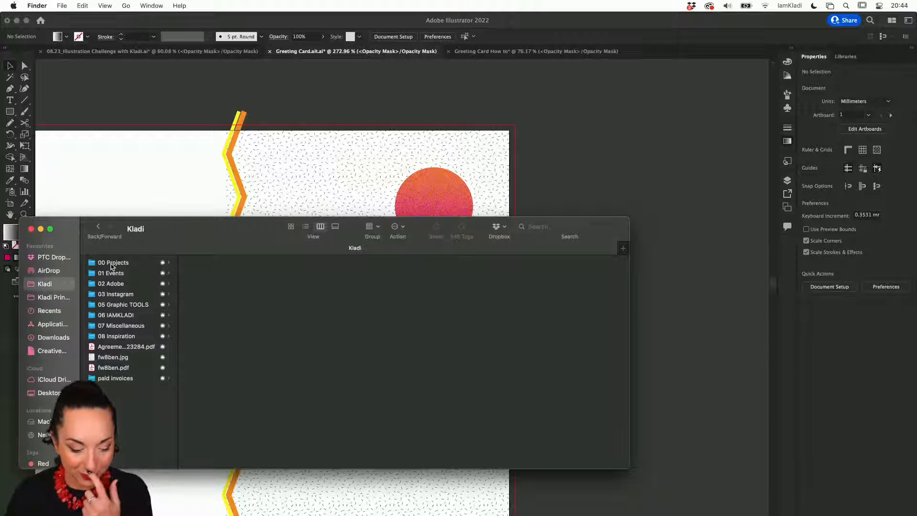
pyautogui.click(110, 263)
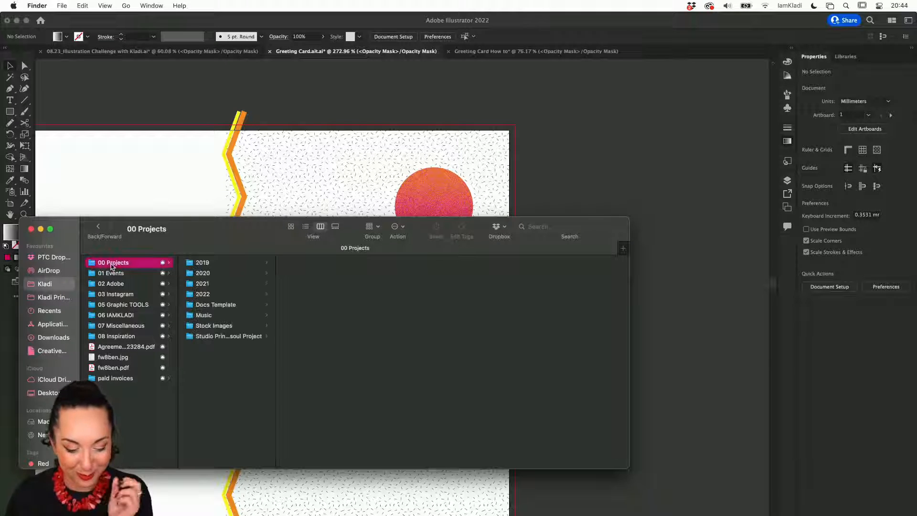
pyautogui.click(195, 295)
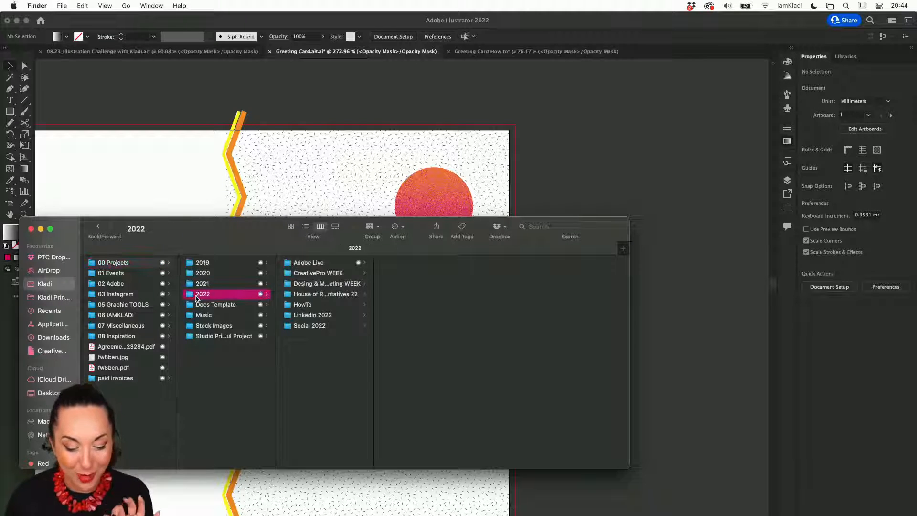
pyautogui.click(323, 287)
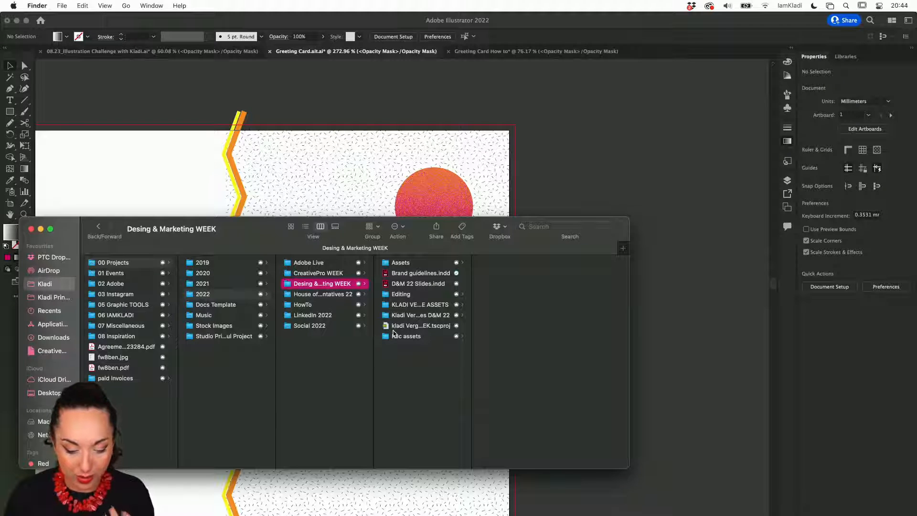
pyautogui.click(230, 294)
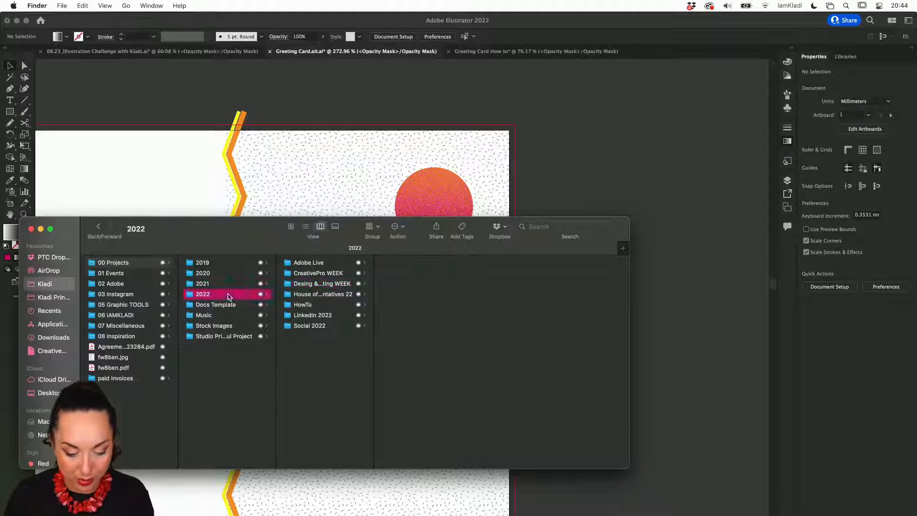
pyautogui.click(327, 327)
pyautogui.click(416, 264)
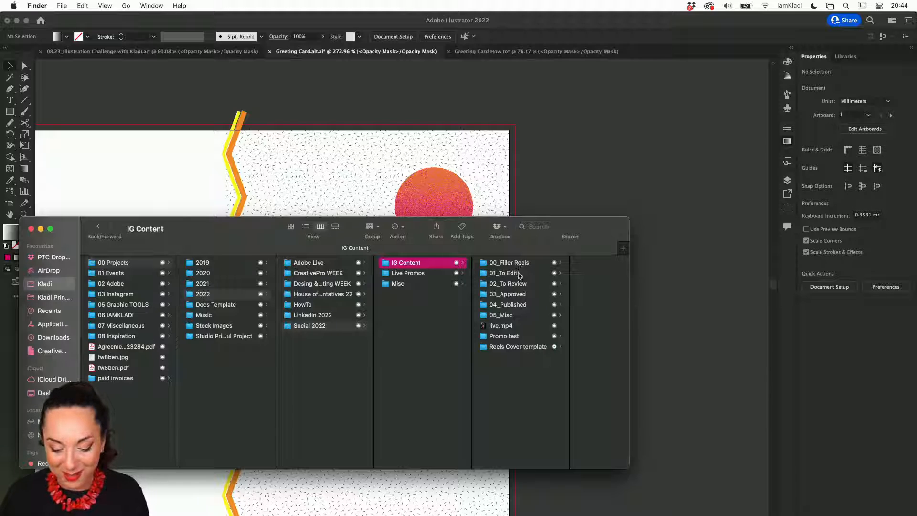
# Find the lemur illustration under 02_To Review, Ai_Shape builder, Design Assets and open it in Illustrator.
pyautogui.click(509, 294)
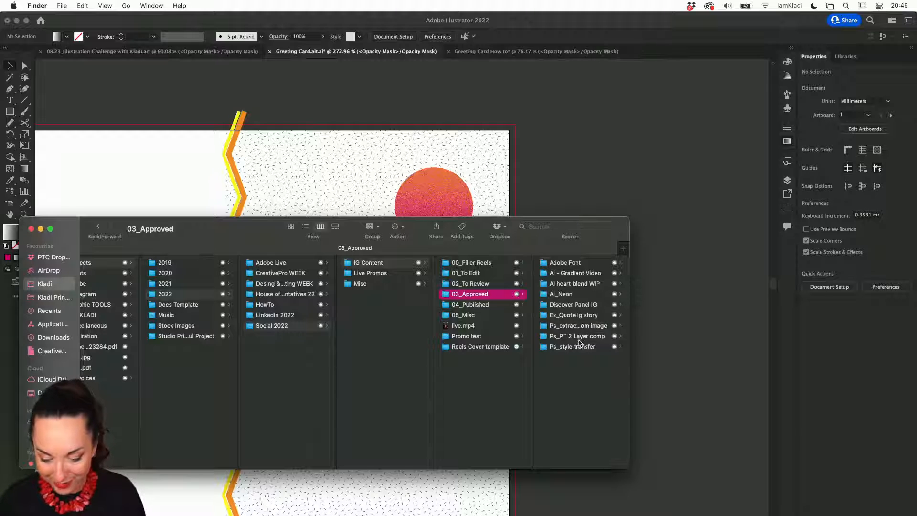
pyautogui.click(489, 284)
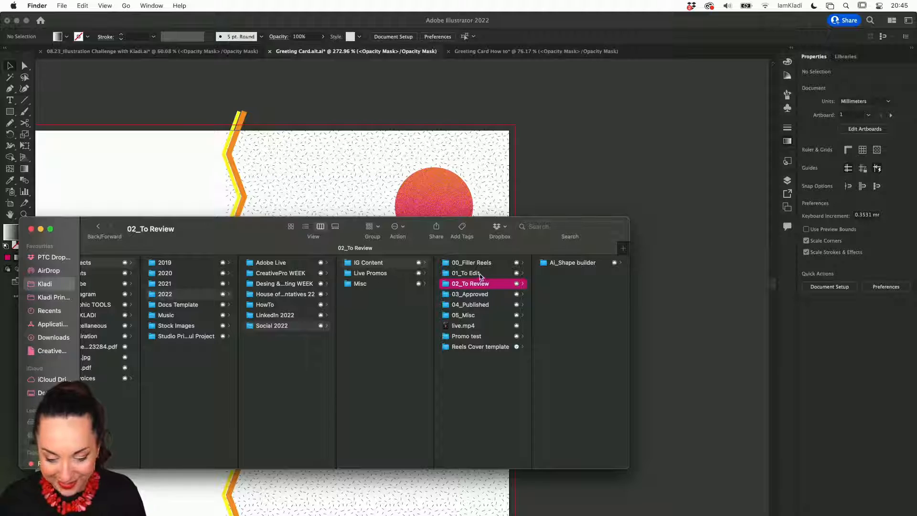
pyautogui.click(481, 274)
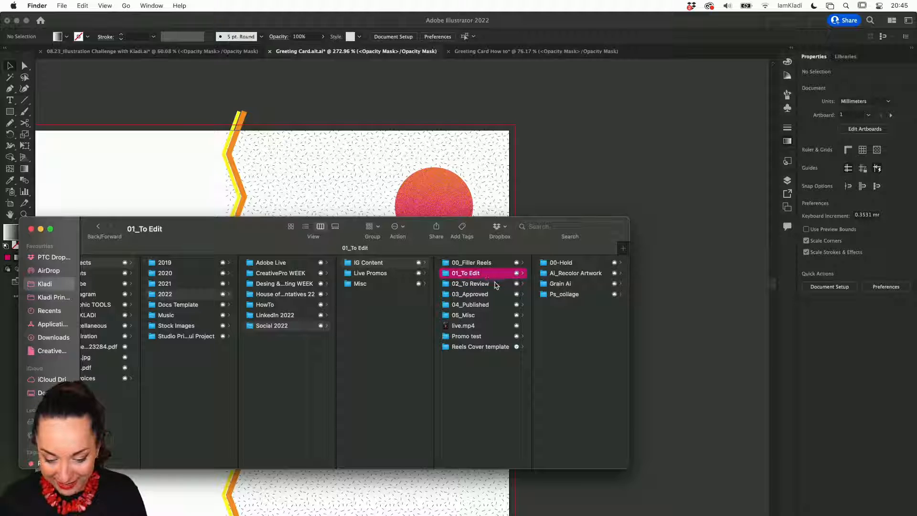
pyautogui.click(494, 284)
pyautogui.click(576, 263)
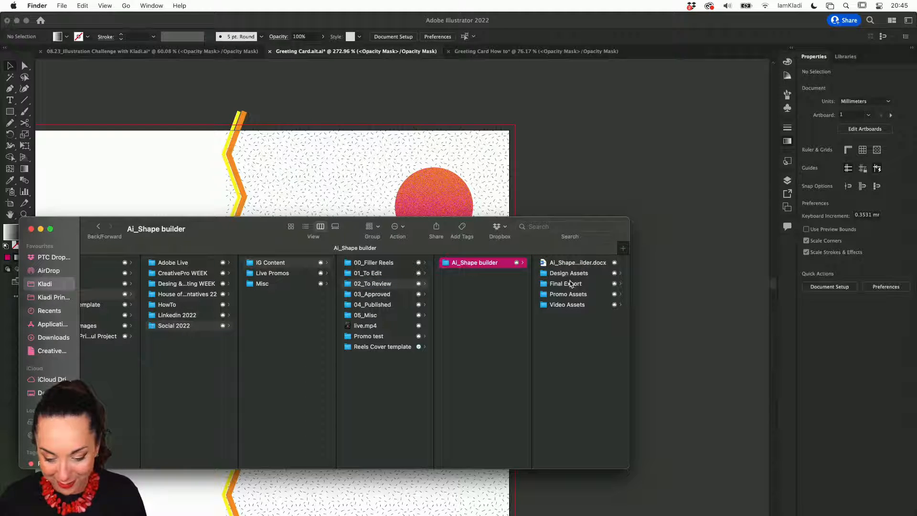
pyautogui.click(569, 273)
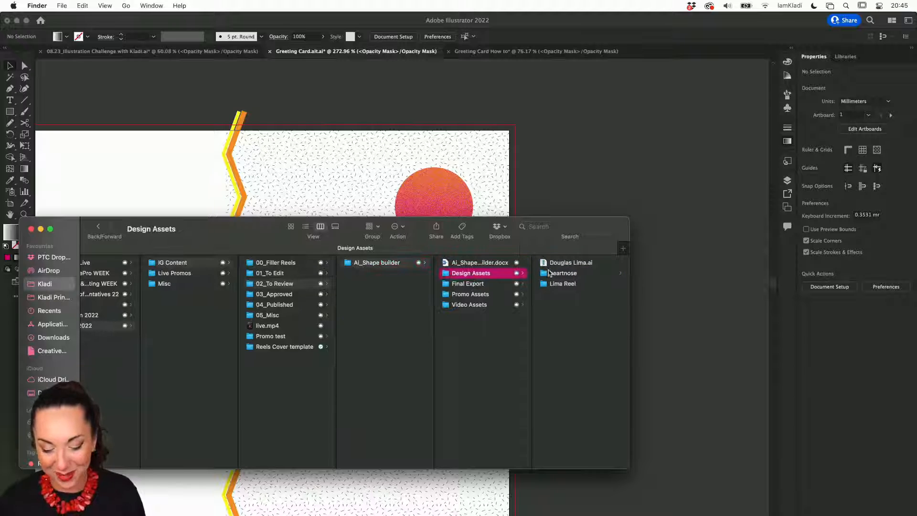
pyautogui.click(554, 263)
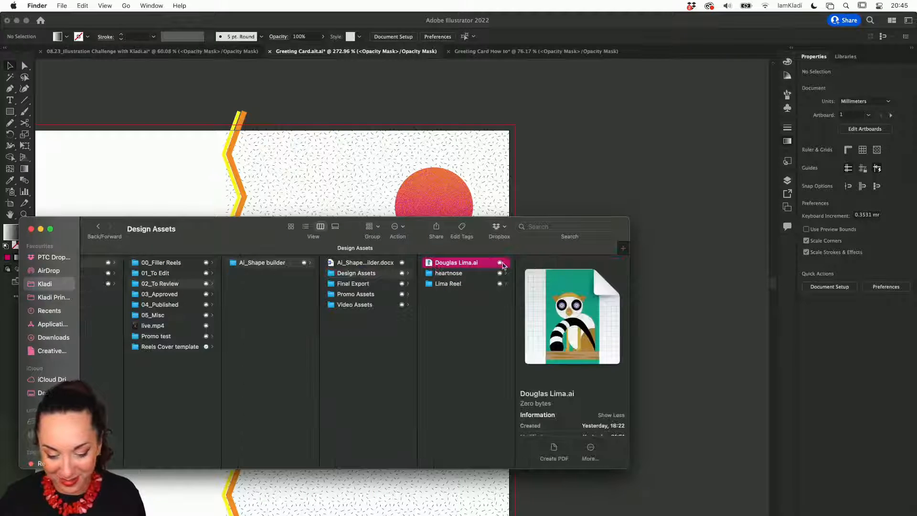
pyautogui.moveTo(483, 265); pyautogui.dragTo(417, 500)
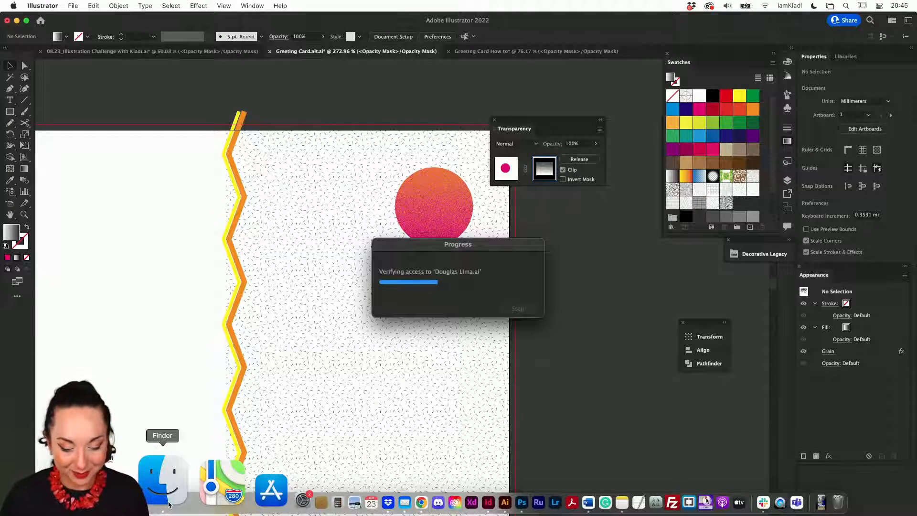
# Check the contents of the Lima Reel folder in Finder, return to Illustrator and examine the outlined and coloured lemur artboards.
pyautogui.click(163, 482)
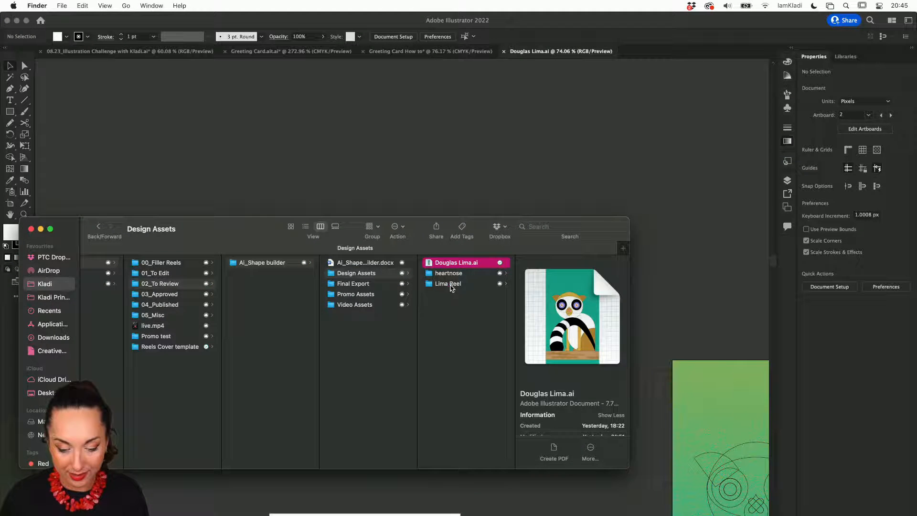
pyautogui.click(449, 284)
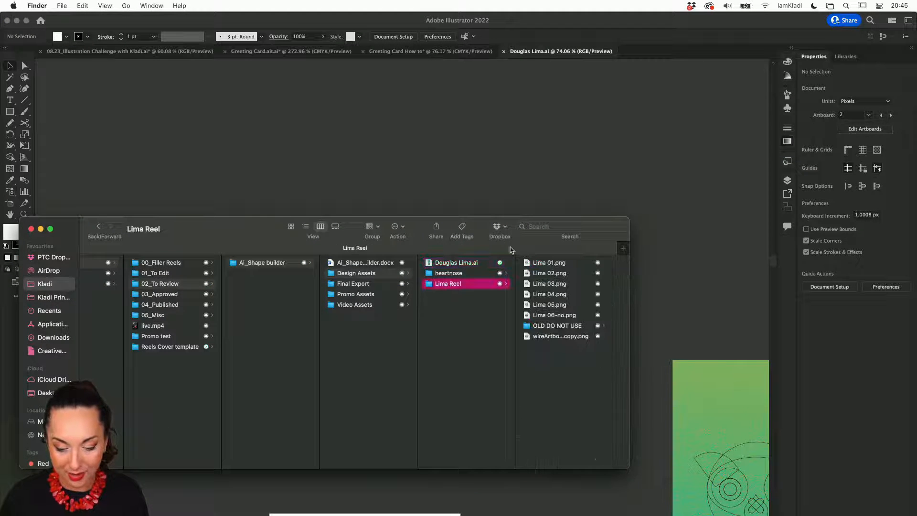
pyautogui.click(462, 187)
pyautogui.scroll(-5, 523, 251)
pyautogui.hscroll(7, 523, 251)
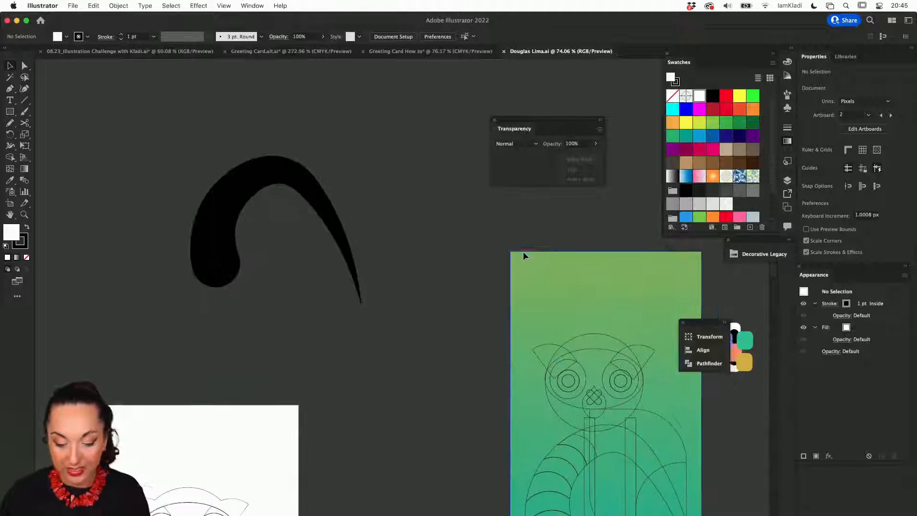
pyautogui.scroll(-5, 523, 252)
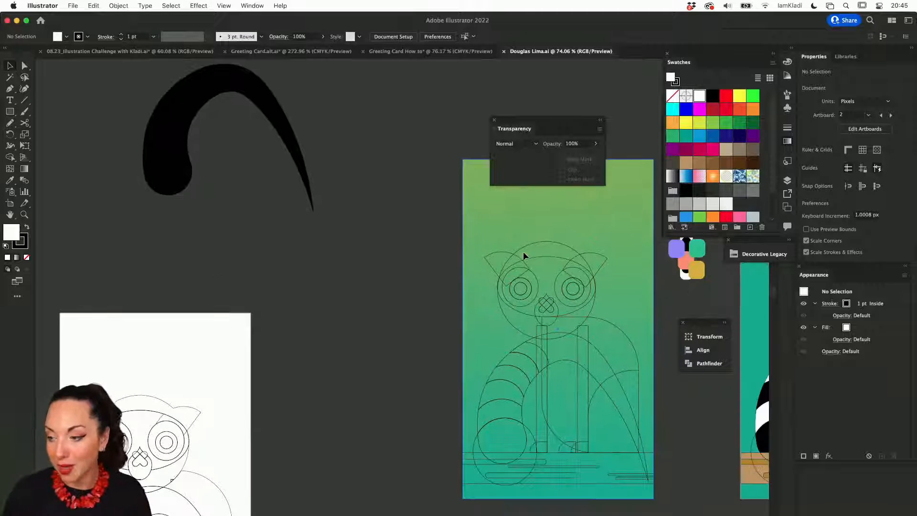
pyautogui.hscroll(10, 523, 253)
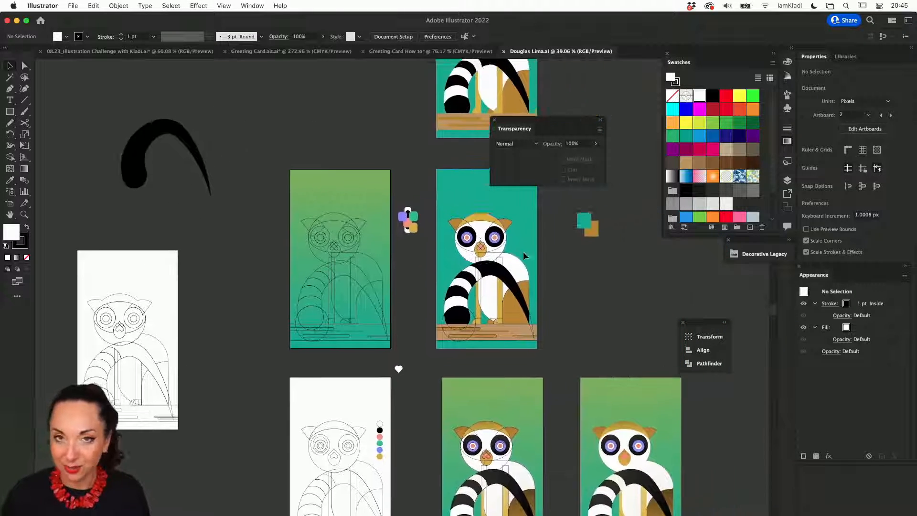
# Examine the lemur's line-art artboards alongside its flat-coloured and gradient-shaded versions.
pyautogui.hscroll(3, 523, 258)
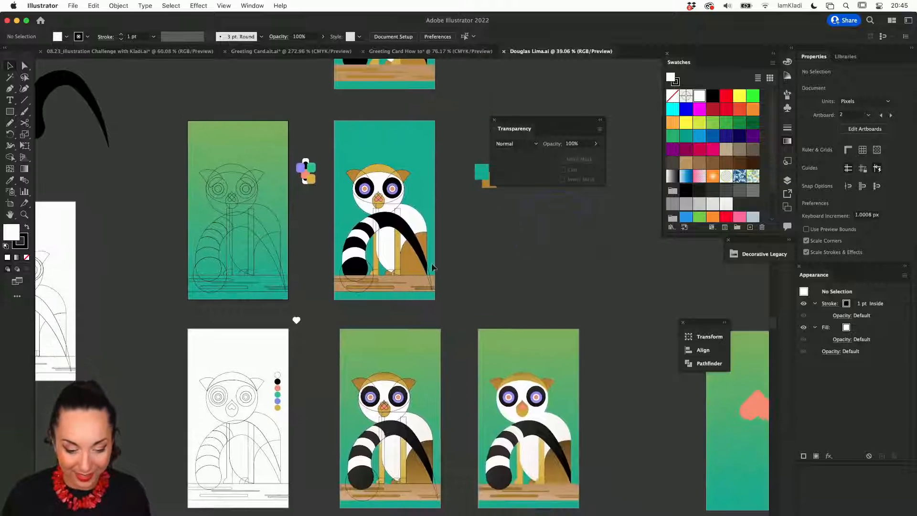
pyautogui.scroll(-3, 396, 268)
pyautogui.hscroll(-4, 397, 267)
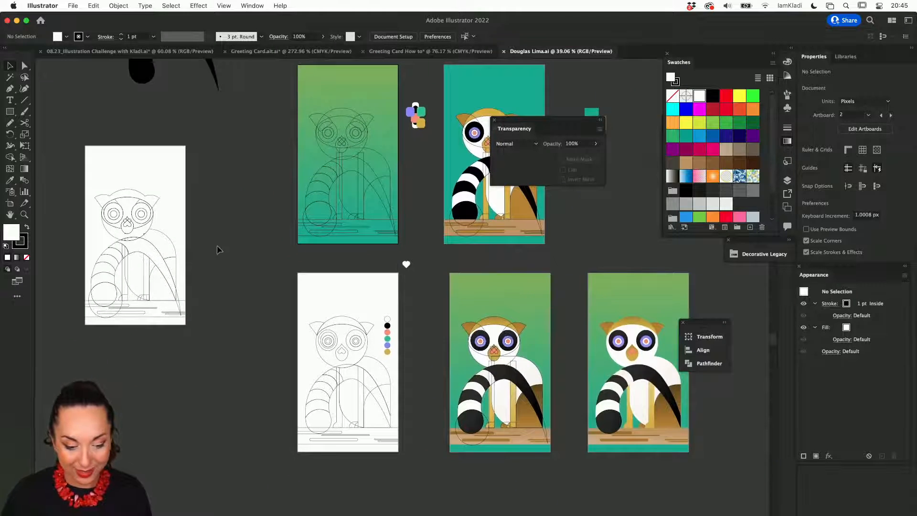
pyautogui.scroll(5, 219, 249)
pyautogui.hscroll(-8, 218, 250)
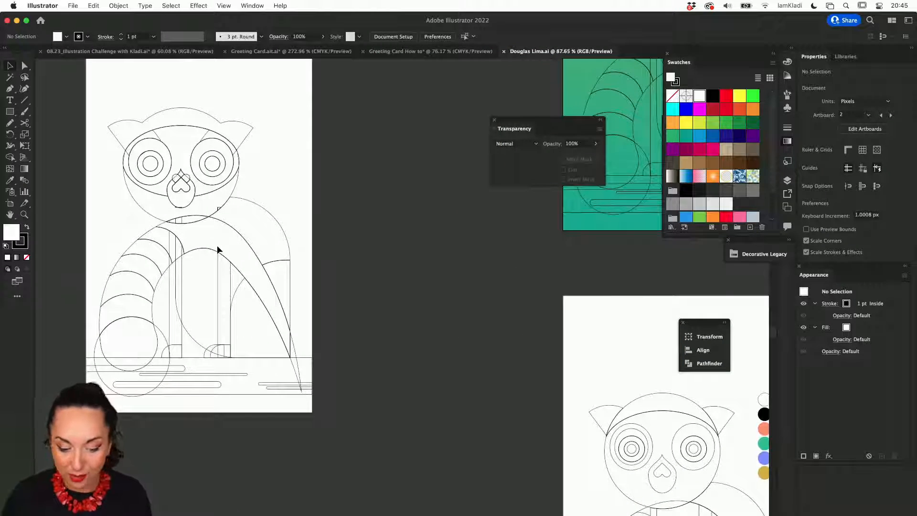
pyautogui.scroll(-2, 217, 249)
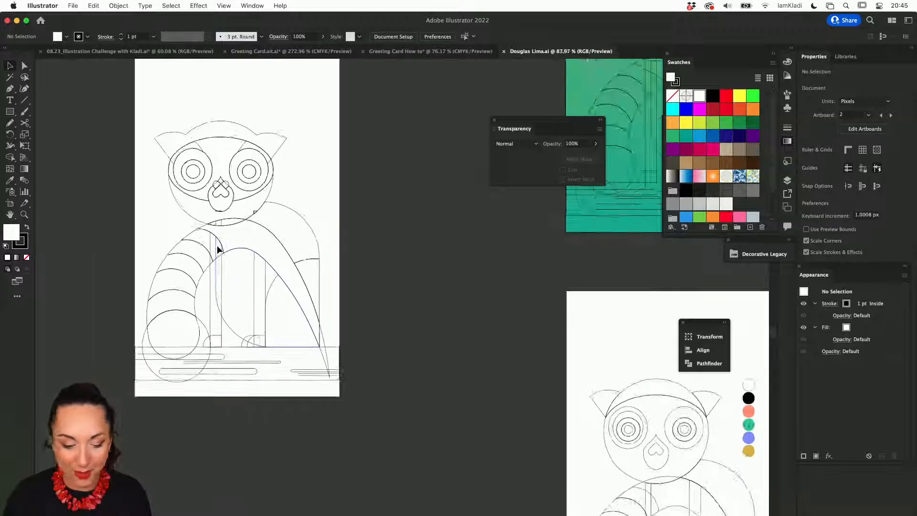
pyautogui.hscroll(4, 218, 249)
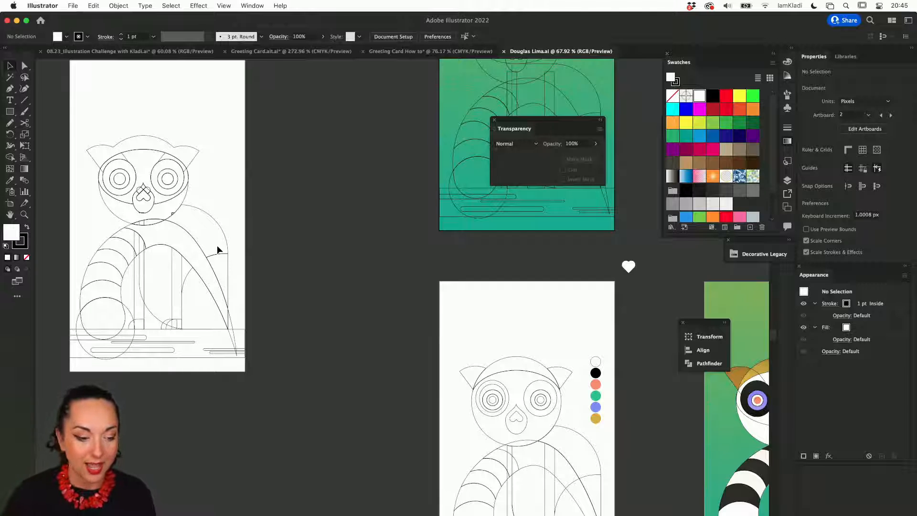
pyautogui.hscroll(8, 217, 248)
pyautogui.scroll(5, 217, 249)
pyautogui.hscroll(7, 217, 248)
pyautogui.scroll(-3, 217, 249)
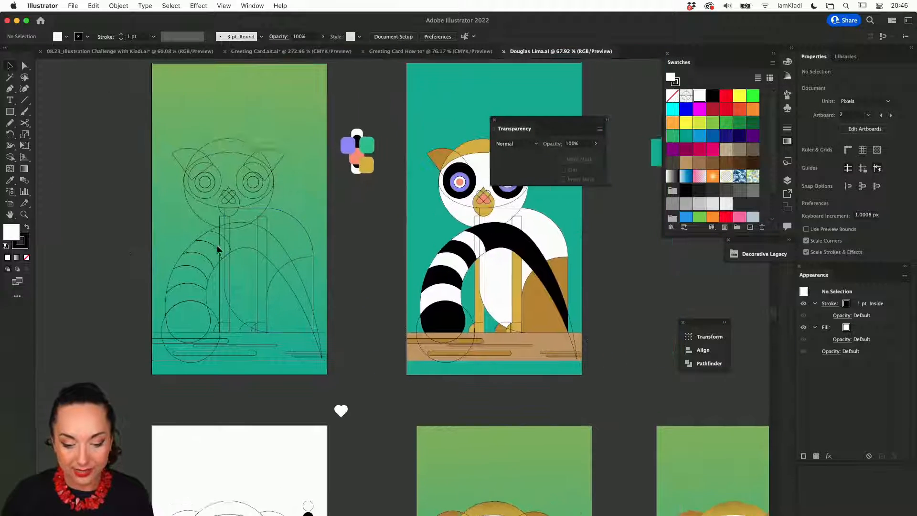
pyautogui.scroll(-8, 217, 248)
pyautogui.hscroll(8, 217, 249)
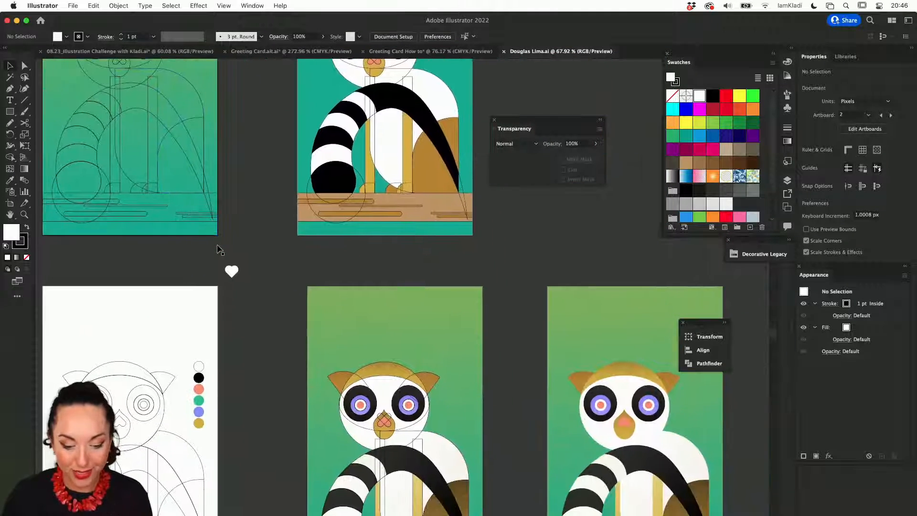
# Inspect the grain texture on the finished lemur's face up close and look over the neighbouring heart artboards.
pyautogui.hscroll(5, 217, 248)
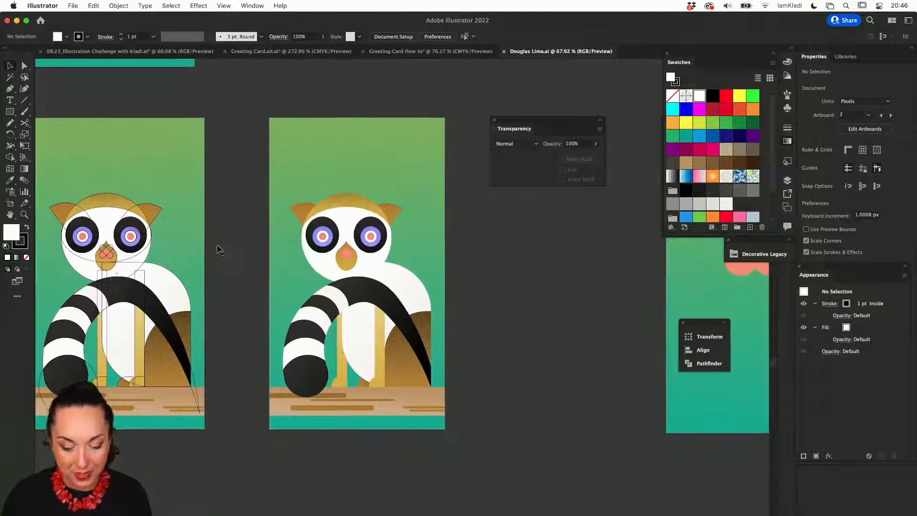
pyautogui.scroll(5, 307, 237)
pyautogui.hscroll(6, 307, 238)
pyautogui.scroll(-2, 307, 238)
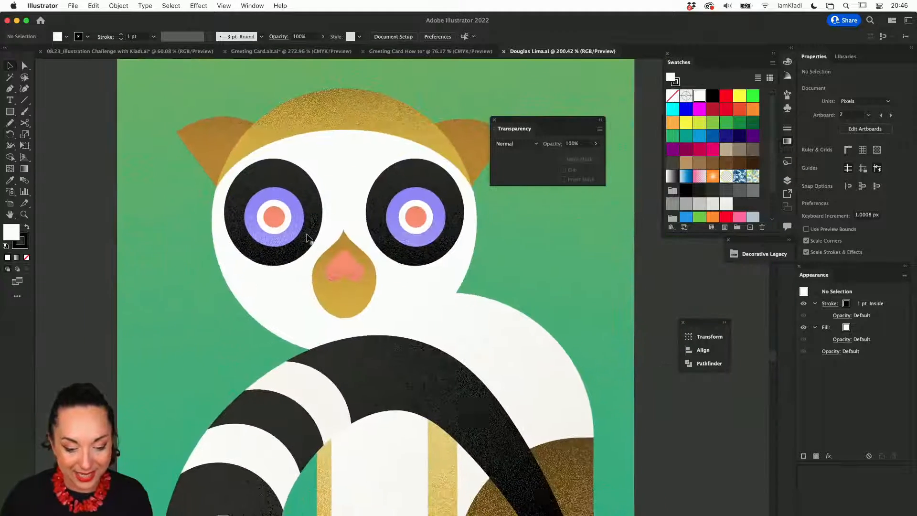
pyautogui.scroll(1, 307, 234)
pyautogui.scroll(3, 287, 155)
pyautogui.scroll(4, 286, 155)
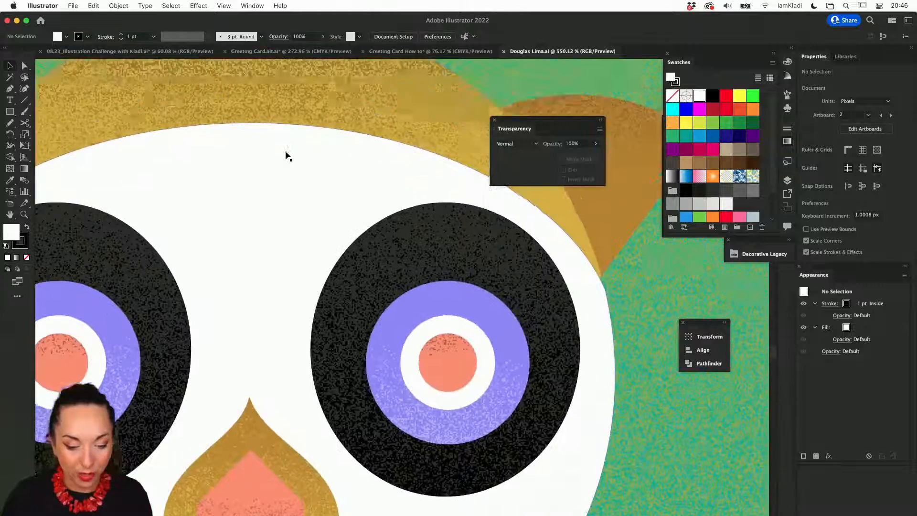
pyautogui.scroll(-8, 286, 155)
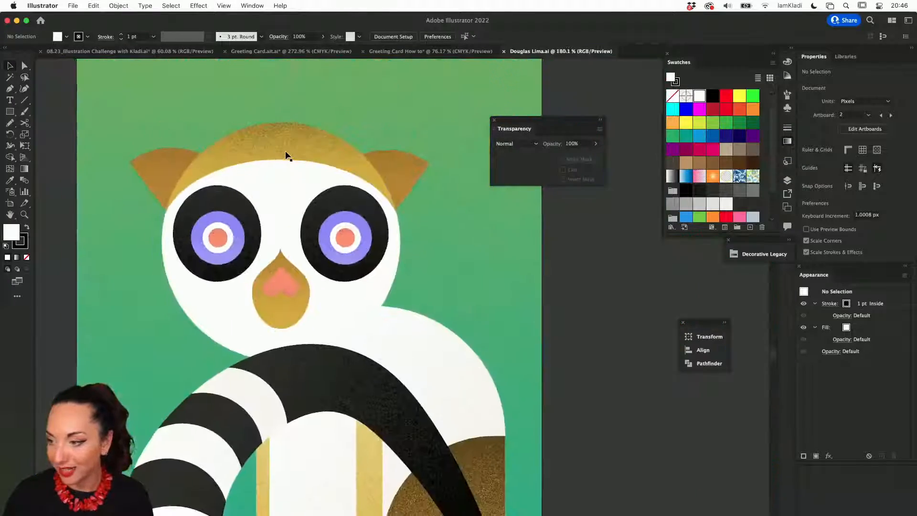
pyautogui.scroll(2, 286, 155)
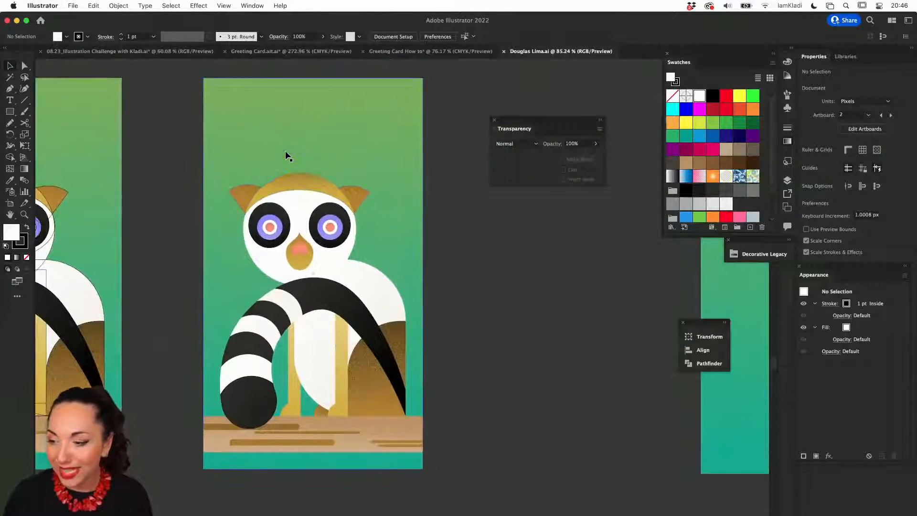
pyautogui.scroll(-3, 286, 155)
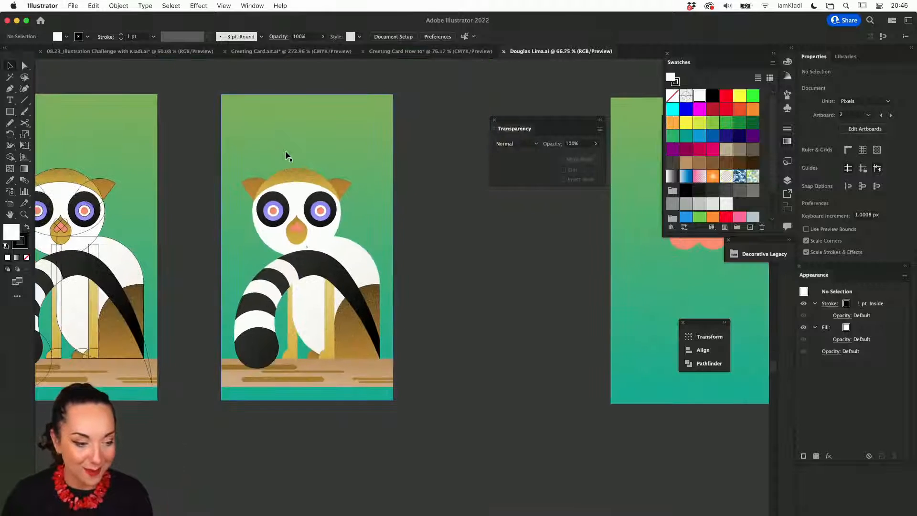
pyautogui.scroll(2, 286, 155)
pyautogui.scroll(-3, 287, 155)
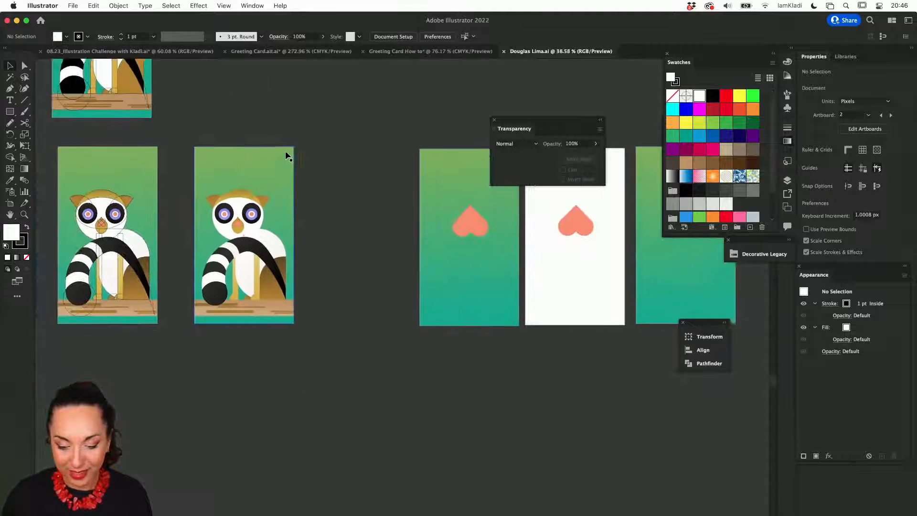
pyautogui.hscroll(5, 287, 155)
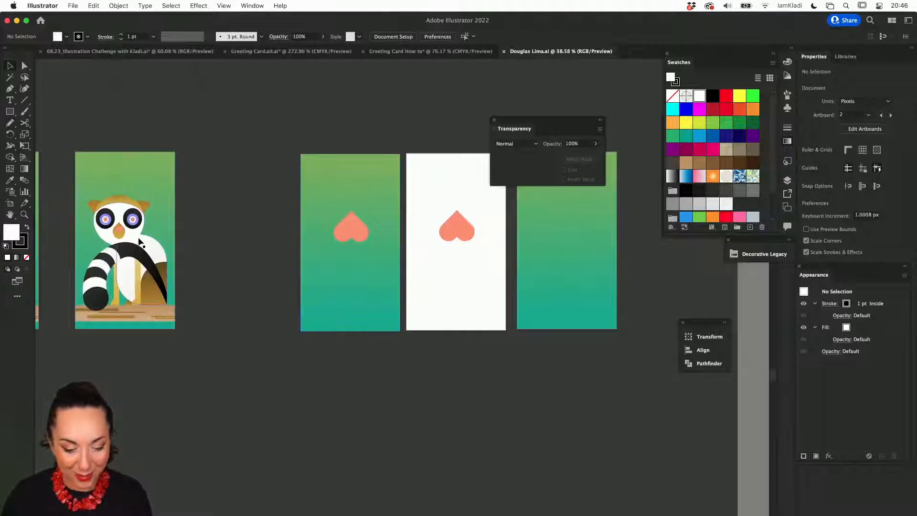
pyautogui.scroll(1, 201, 246)
pyautogui.scroll(4, 201, 247)
pyautogui.hscroll(-2, 201, 247)
# Switch to Finder, find Untitled Project.mp4 in the Untitled Project folder under Final Export, and play it.
pyautogui.hotkey('ctrl', 'Up')
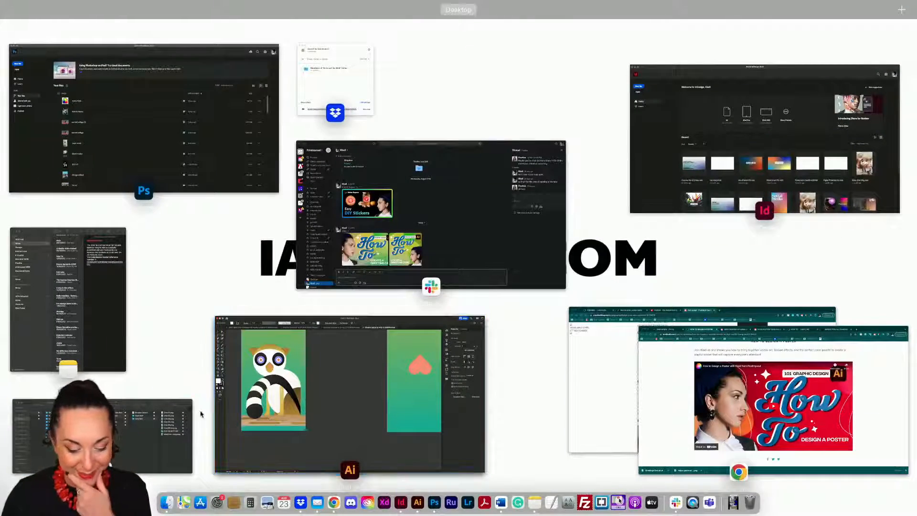
pyautogui.click(184, 420)
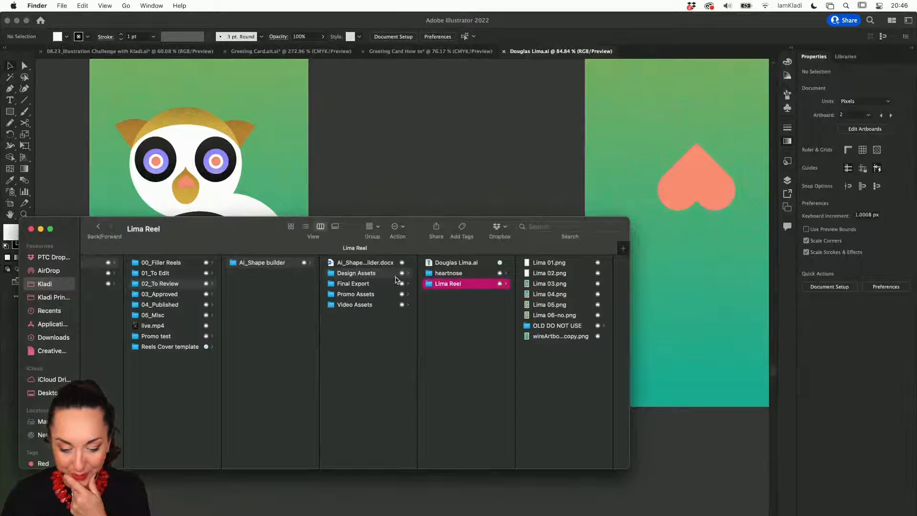
pyautogui.click(380, 284)
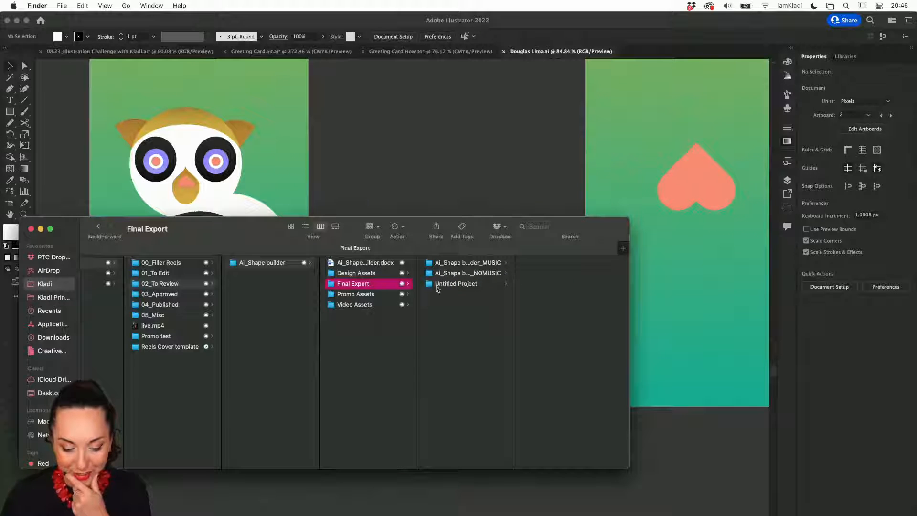
pyautogui.click(458, 262)
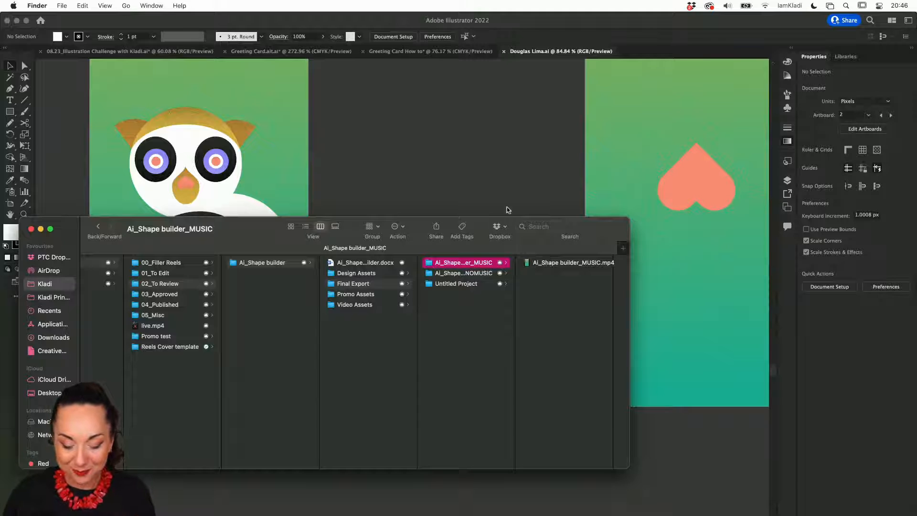
pyautogui.click(458, 284)
pyautogui.click(538, 263)
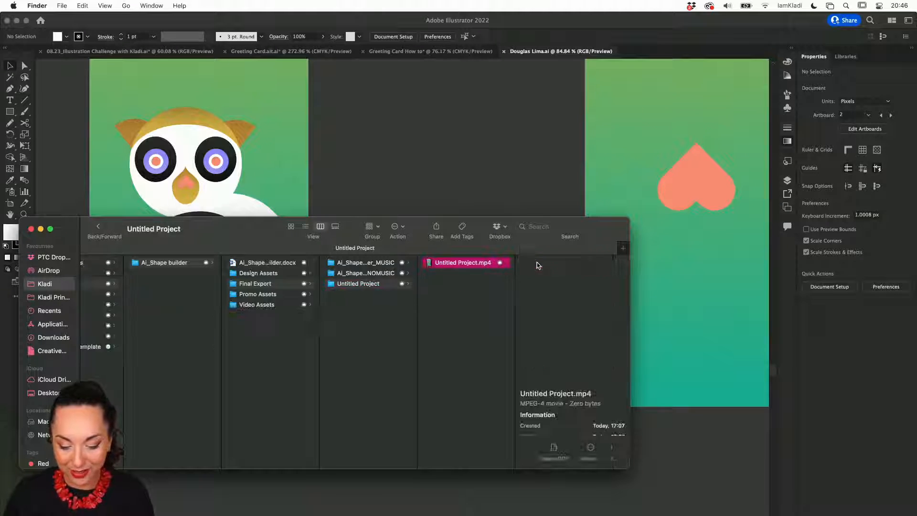
pyautogui.doubleClick(467, 263)
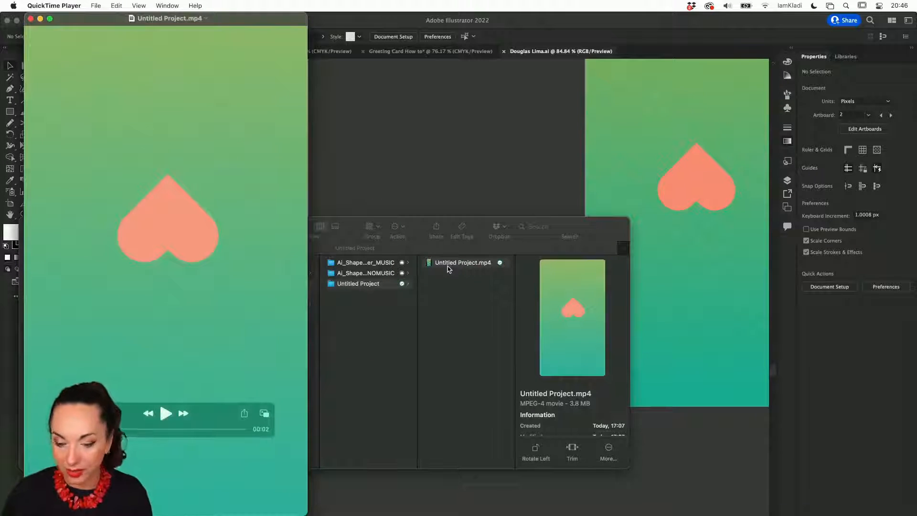
pyautogui.click(165, 413)
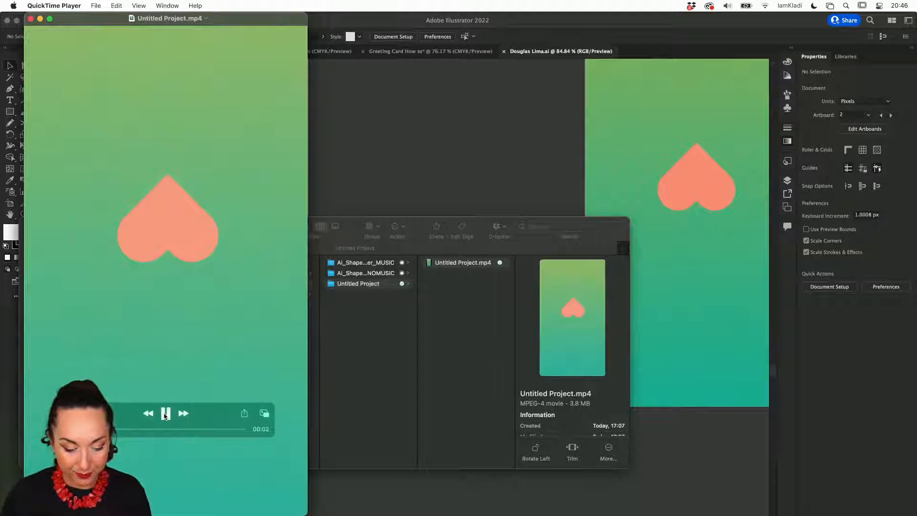
pyautogui.click(165, 414)
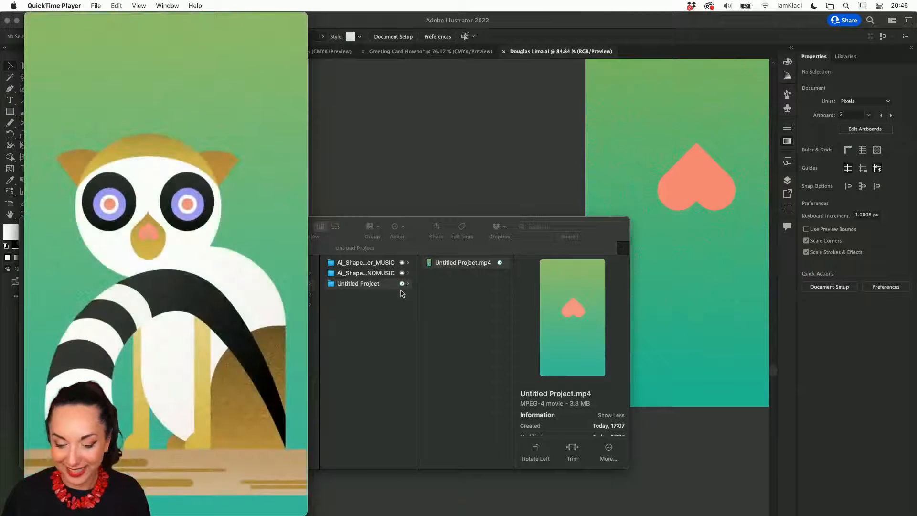
# Return to Illustrator and examine the outlined lemur's head and the colour palette beside it.
pyautogui.click(492, 196)
pyautogui.scroll(-5, 396, 236)
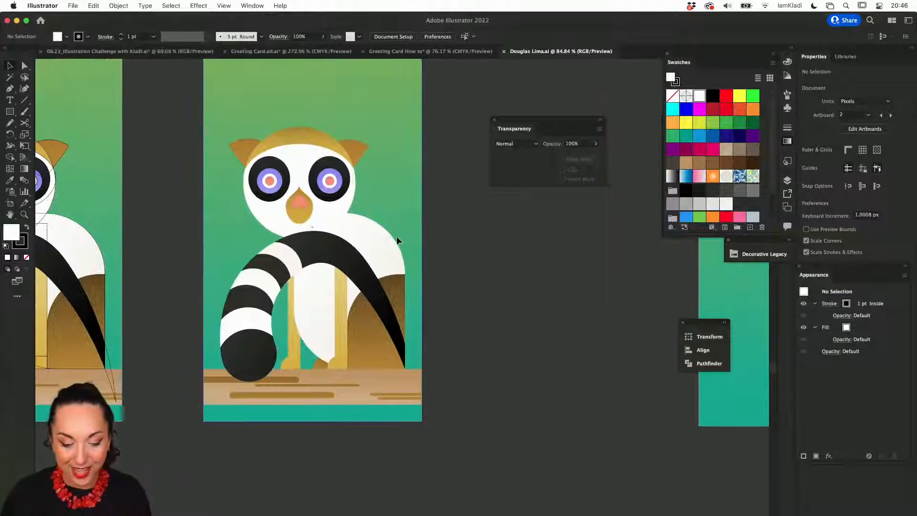
pyautogui.hscroll(-3, 396, 236)
pyautogui.scroll(10, 109, 220)
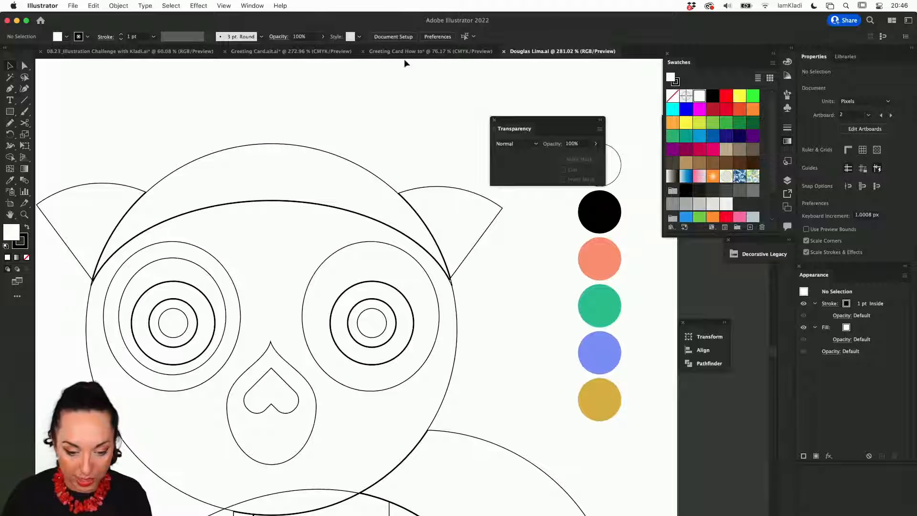
# Return to the greeting card document with the gradient circle, leave its opacity mask for the artwork, and deselect the circle.
pyautogui.click(406, 58)
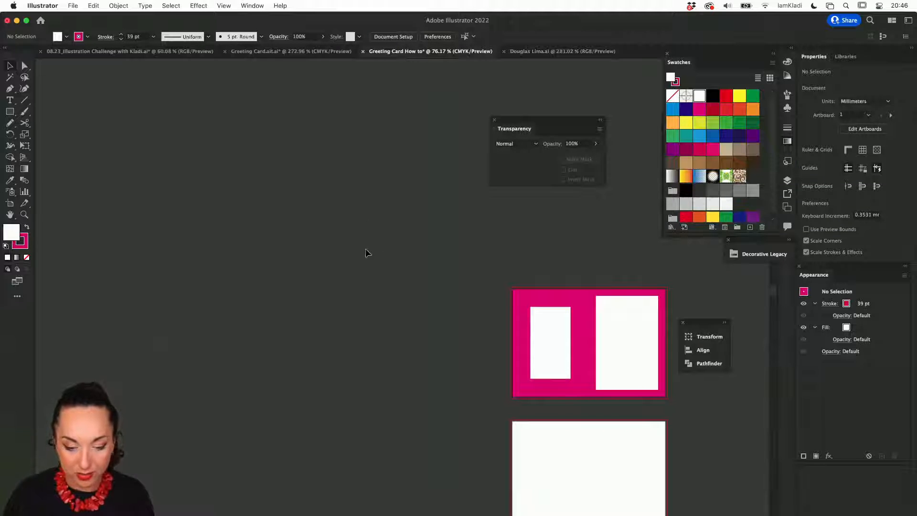
pyautogui.click(274, 52)
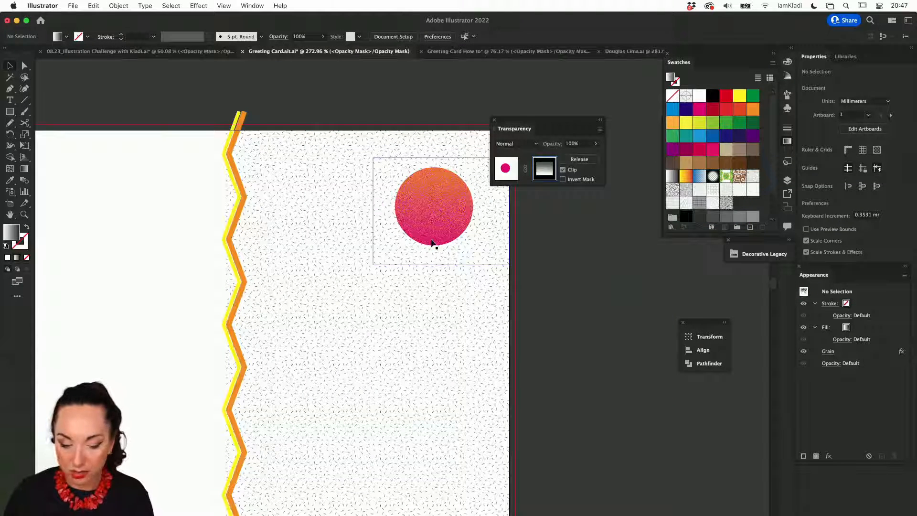
pyautogui.scroll(-2, 432, 243)
pyautogui.hscroll(2, 432, 244)
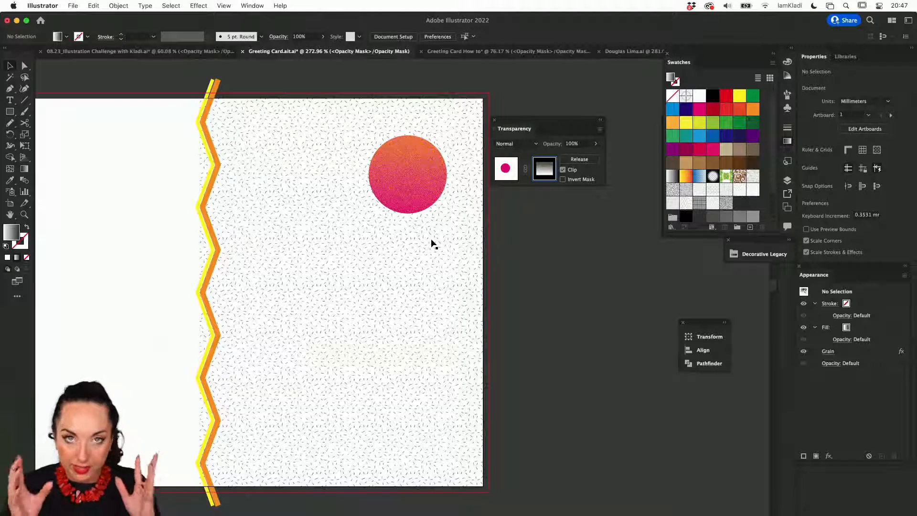
pyautogui.scroll(2, 432, 244)
pyautogui.scroll(-3, 432, 243)
pyautogui.hscroll(-1, 432, 244)
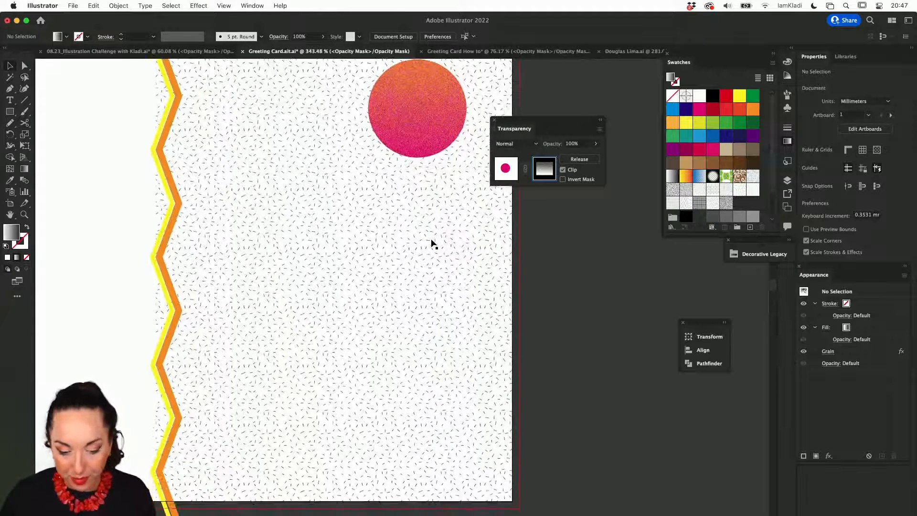
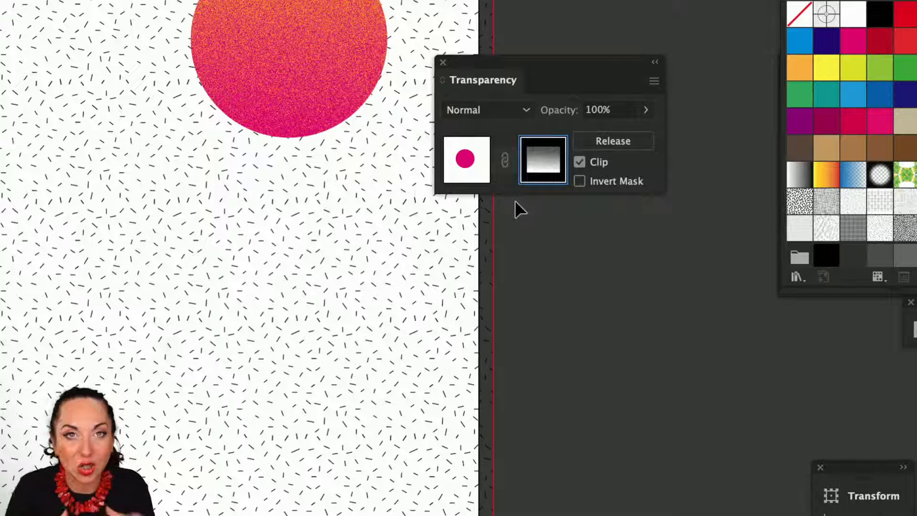
pyautogui.click(479, 185)
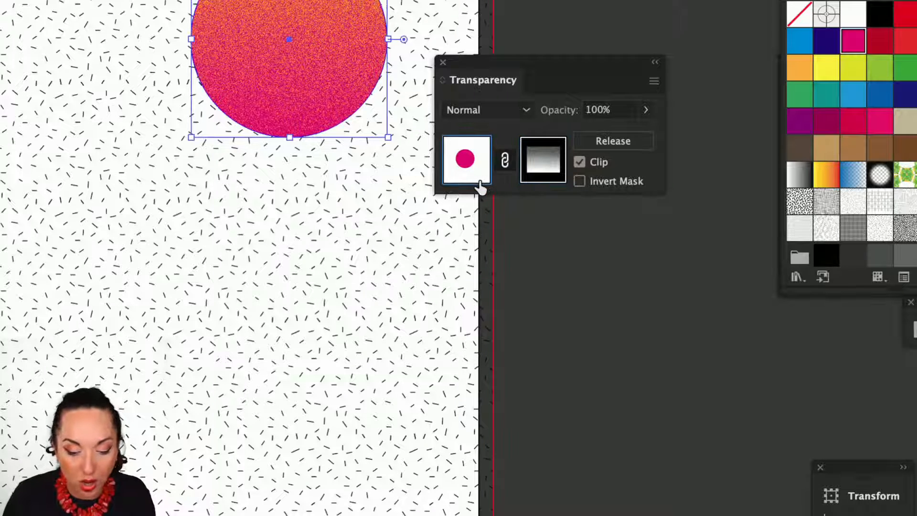
pyautogui.click(545, 263)
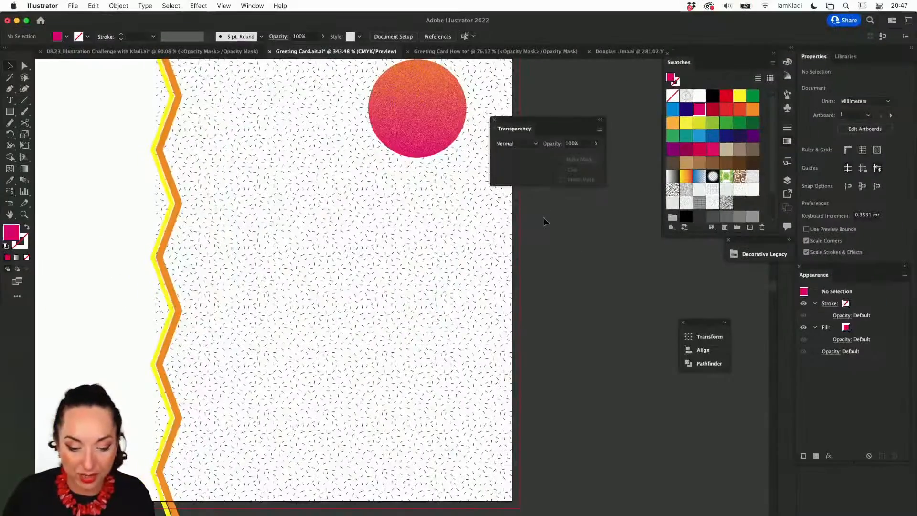
# Draw a rectangle about 83 by 110 mm low on the card's front and fully round its two upper corners into an arch.
pyautogui.press('super+0')
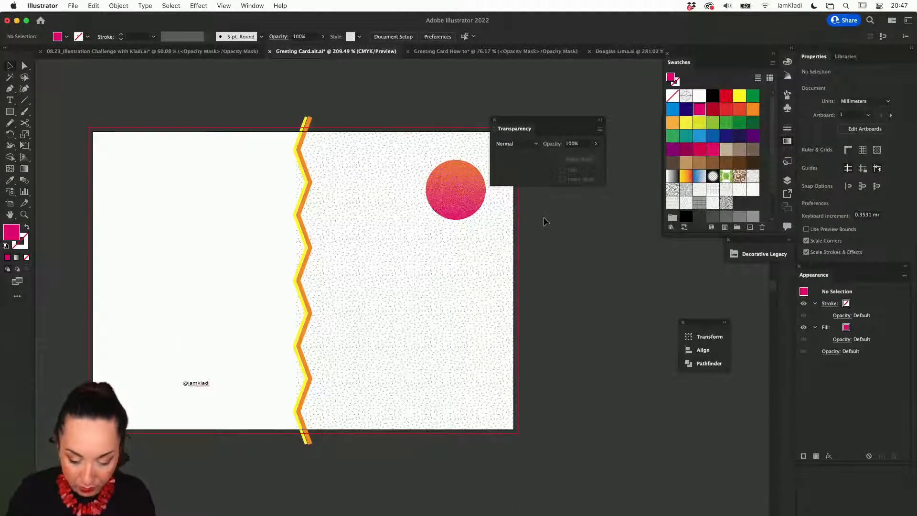
pyautogui.press('m')
pyautogui.moveTo(347, 257); pyautogui.dragTo(465, 413)
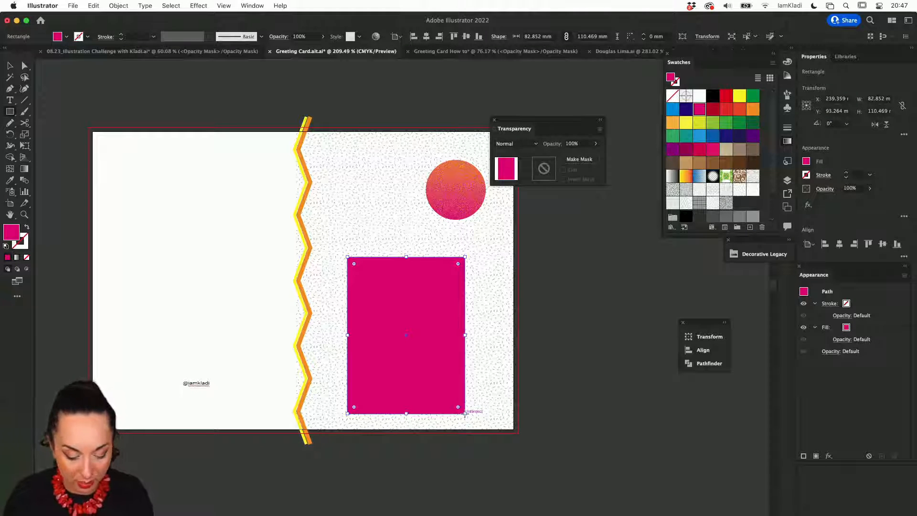
pyautogui.press('a')
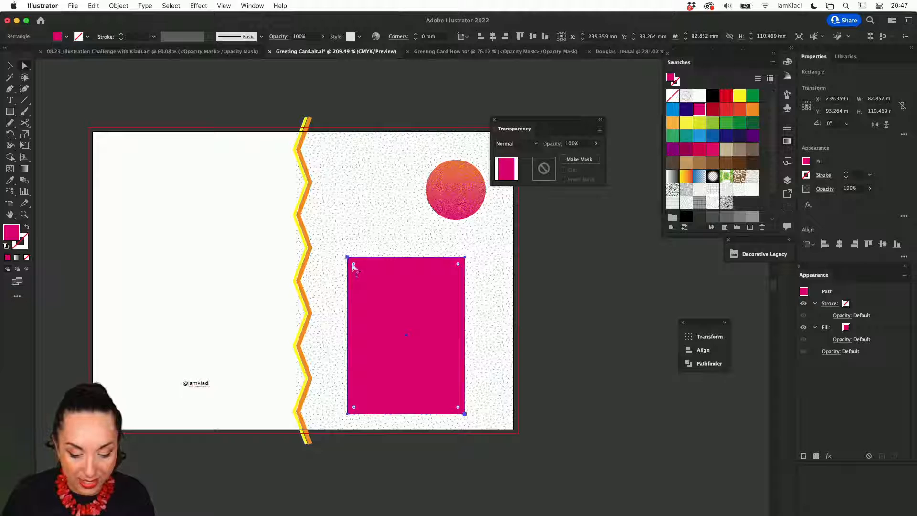
pyautogui.moveTo(353, 266)
pyautogui.mouseDown()
pyautogui.moveTo(365, 274)
pyautogui.moveTo(353, 263)
pyautogui.mouseUp()
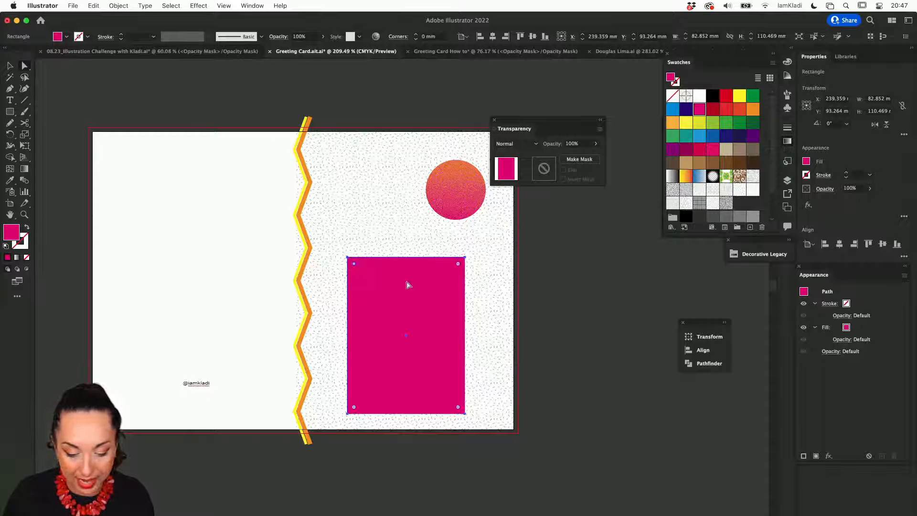
pyautogui.moveTo(458, 264); pyautogui.dragTo(380, 419)
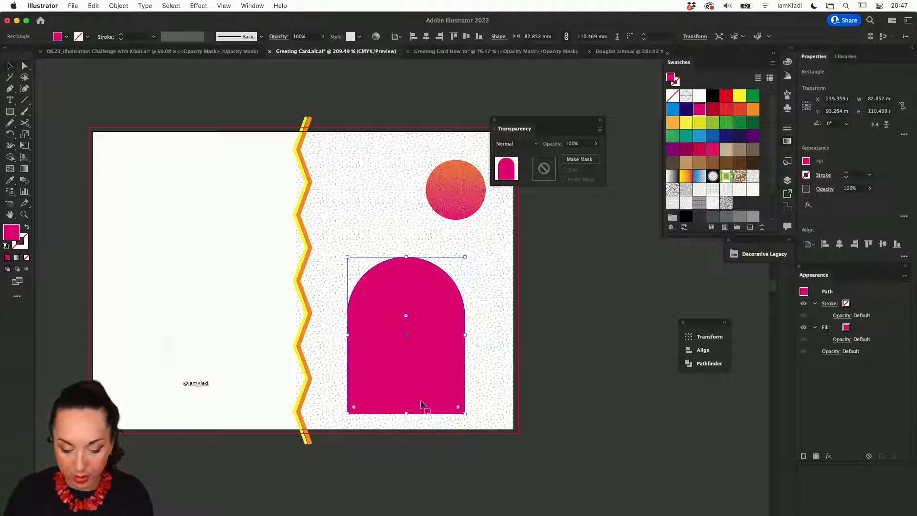
# Fill the arch with a custom teal and deselect it.
pyautogui.click(672, 109)
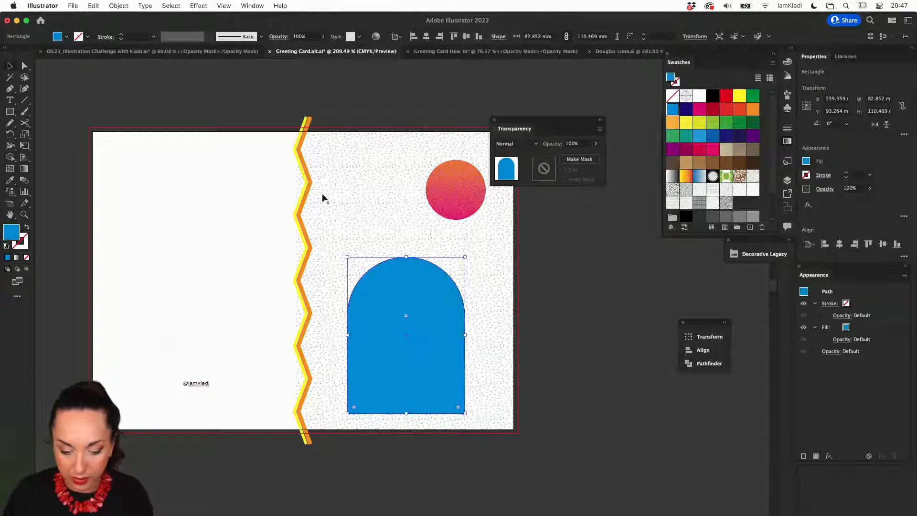
pyautogui.doubleClick(13, 233)
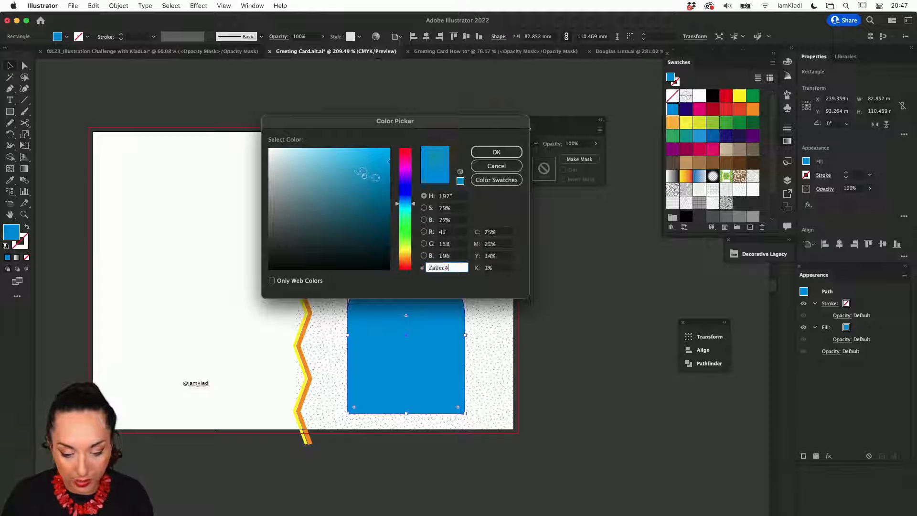
pyautogui.click(364, 176)
pyautogui.click(405, 207)
pyautogui.click(497, 152)
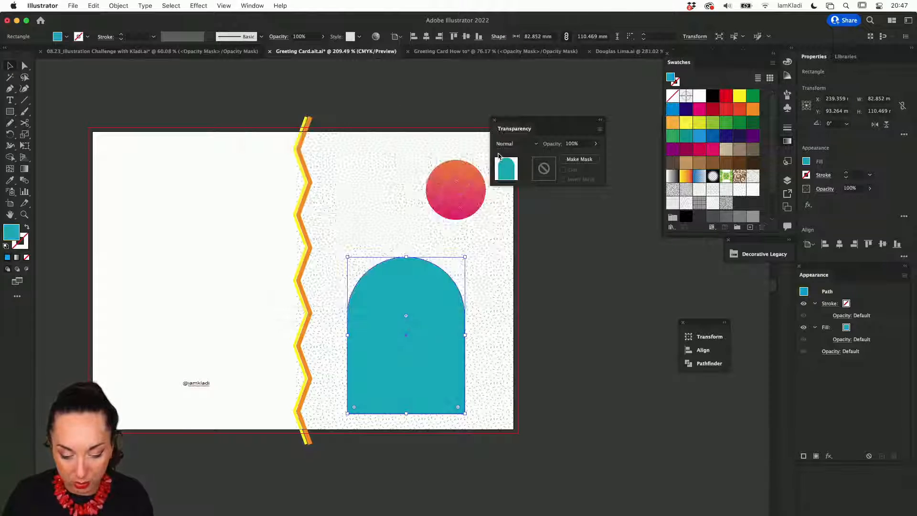
pyautogui.click(548, 262)
# Centre the arch horizontally on the front frame of the temporarily shown and unlocked To Hide layer, and hide that layer again.
pyautogui.moveTo(424, 299); pyautogui.dragTo(432, 296)
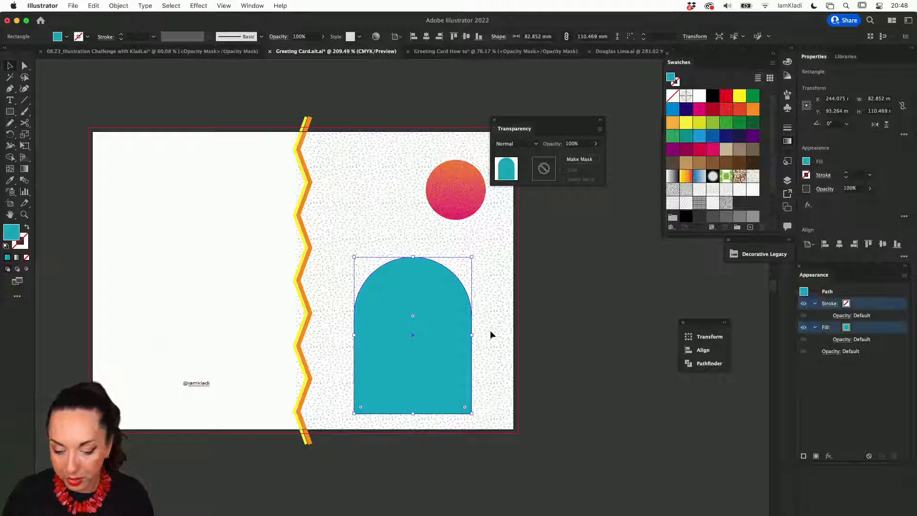
pyautogui.click(787, 180)
pyautogui.click(670, 191)
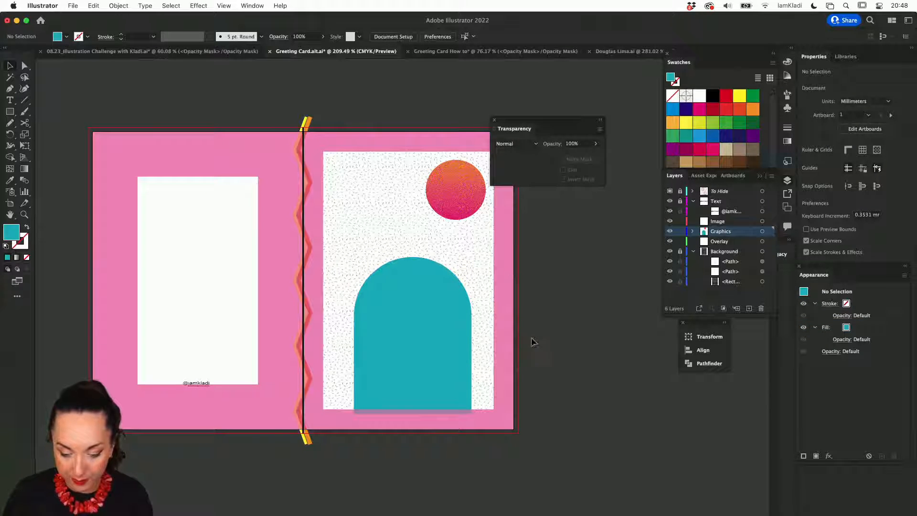
pyautogui.click(680, 190)
pyautogui.click(513, 282)
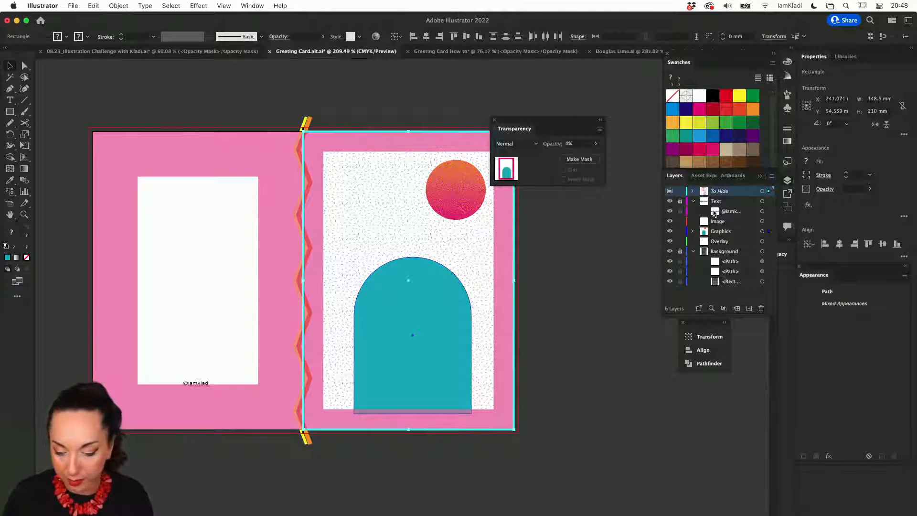
pyautogui.click(839, 243)
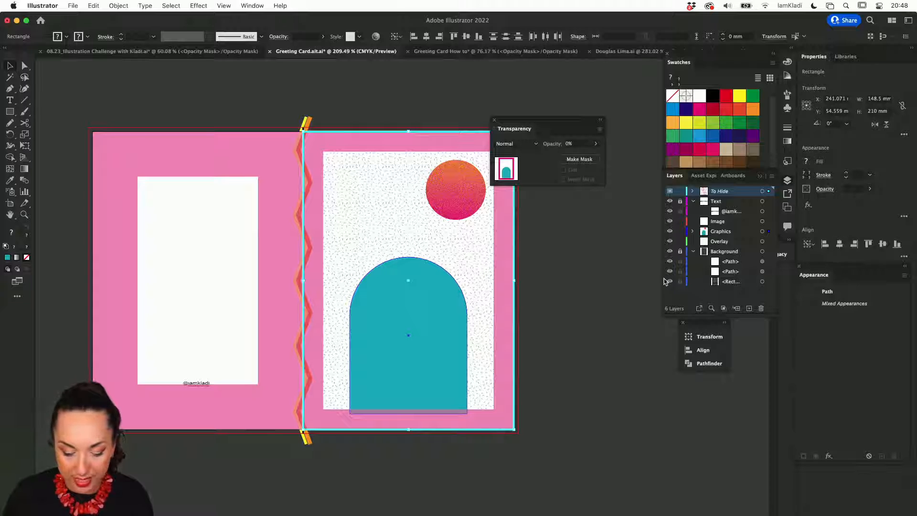
pyautogui.click(583, 297)
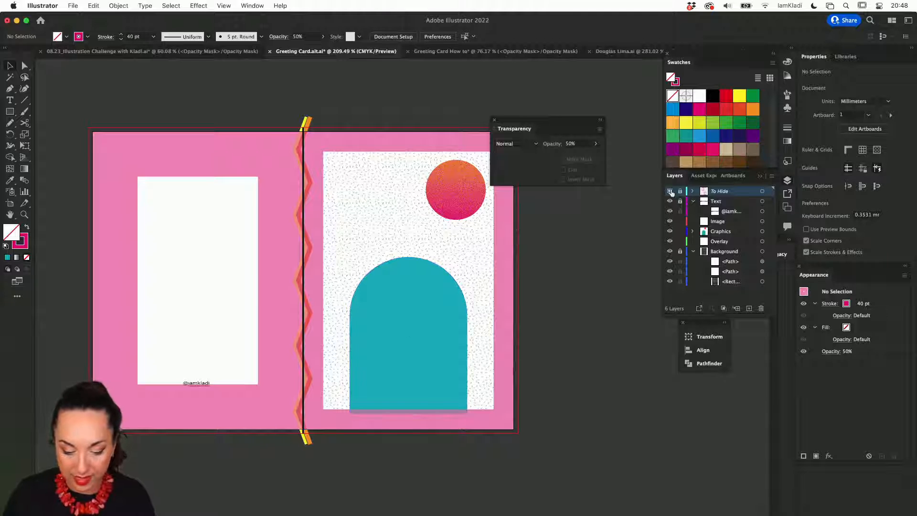
pyautogui.click(670, 191)
# Nudge the arch up until its base meets the front frame's lower inner edge, showing the To Hide layer only while aligning.
pyautogui.click(446, 352)
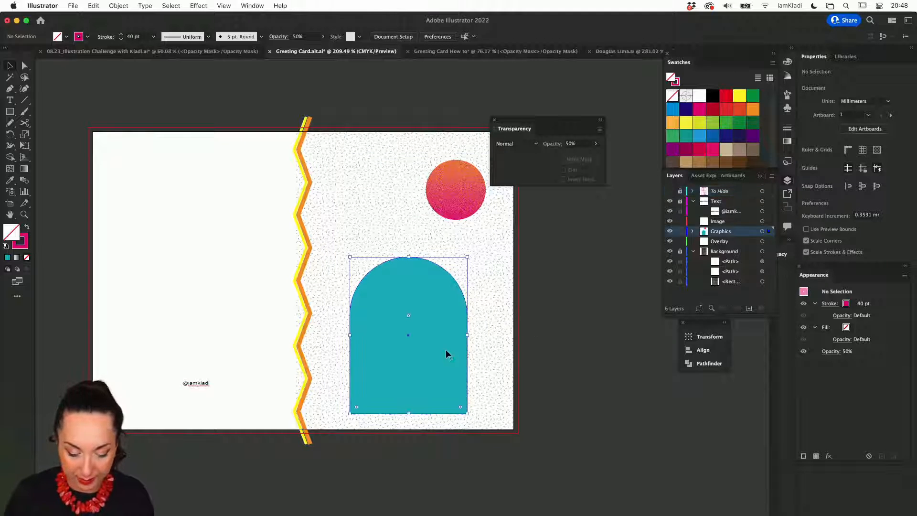
pyautogui.click(670, 191)
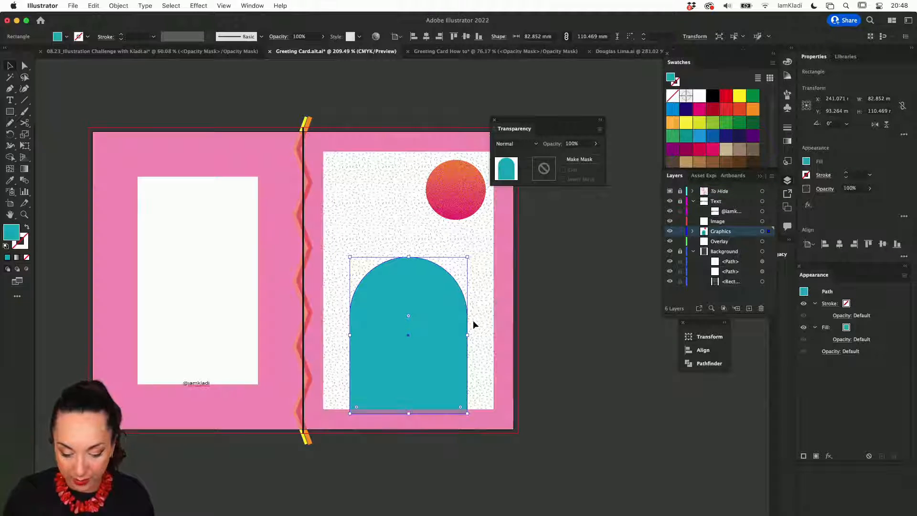
pyautogui.hotkey('shift', 'Down')
pyautogui.hotkey('shift', 'Up')
pyautogui.hotkey('shift', 'Up')
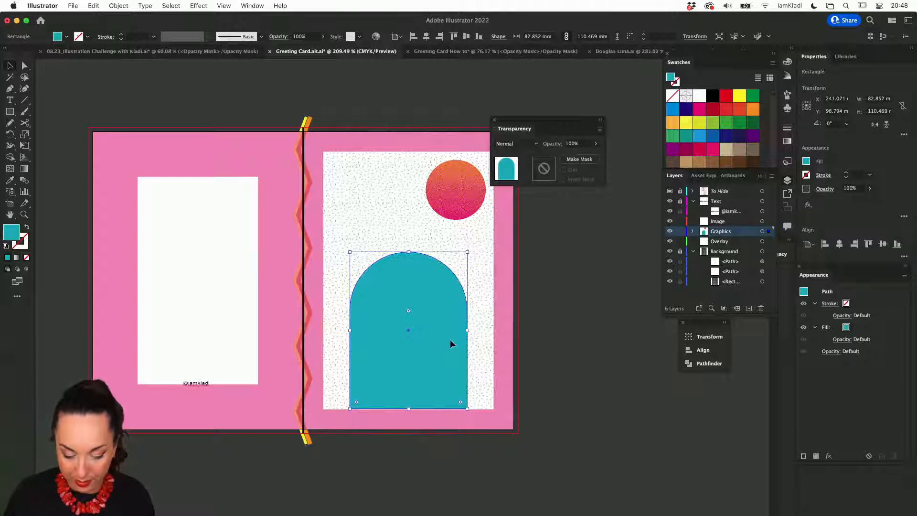
pyautogui.press('Down')
pyautogui.press('Down')
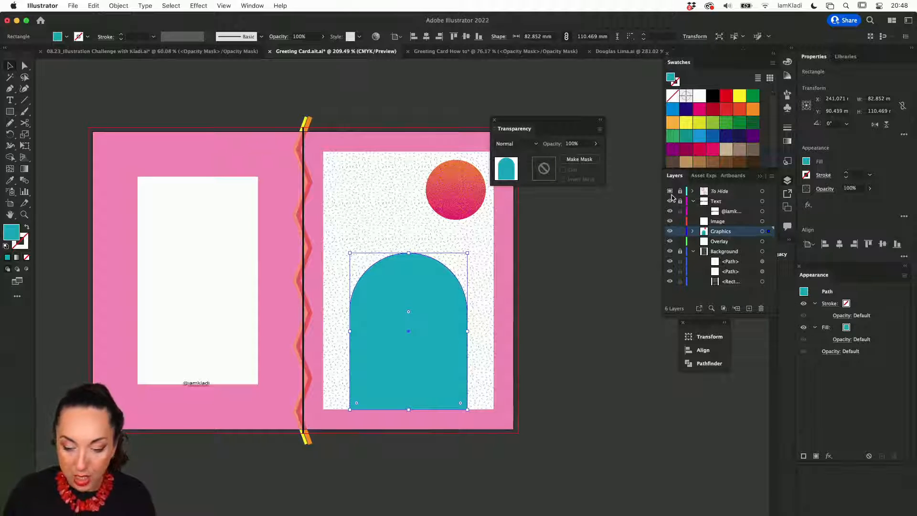
pyautogui.click(670, 191)
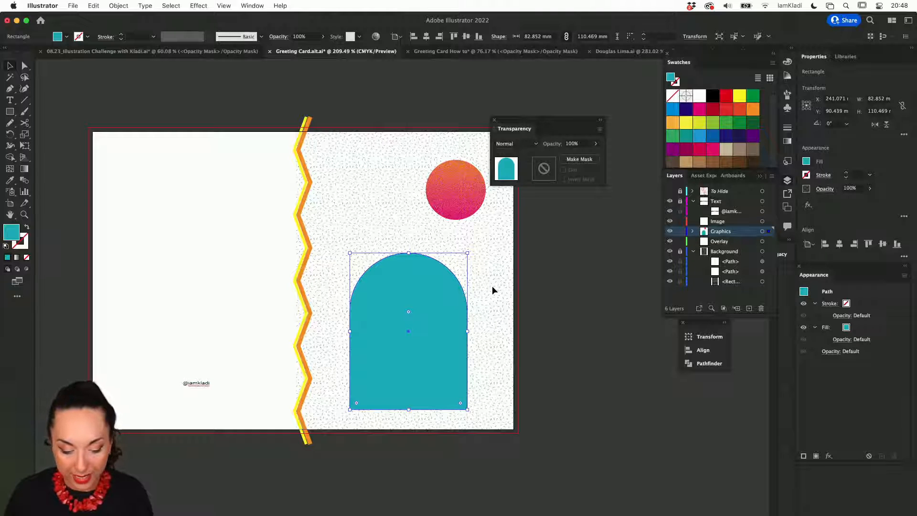
pyautogui.click(556, 306)
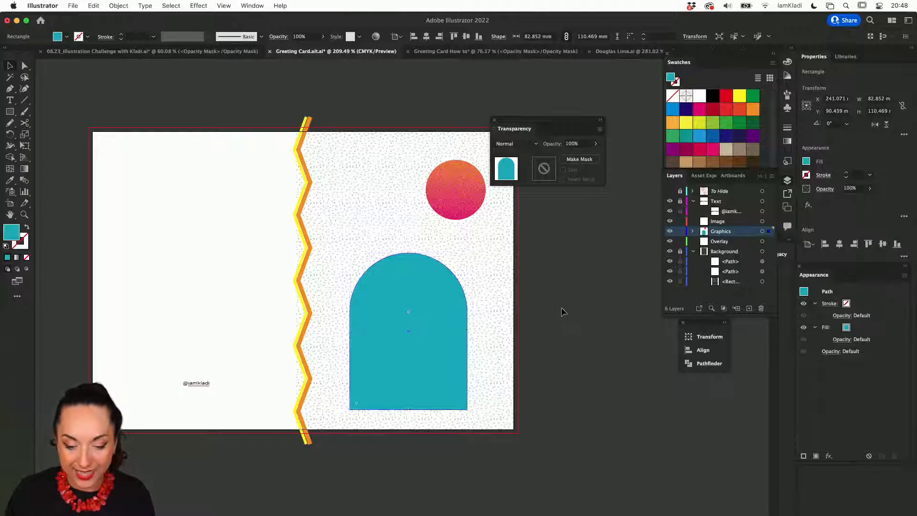
# Place the photo of the woman in the sunflower field from the Album Challenge library on the card, and delete it again.
pyautogui.moveTo(277, 514)
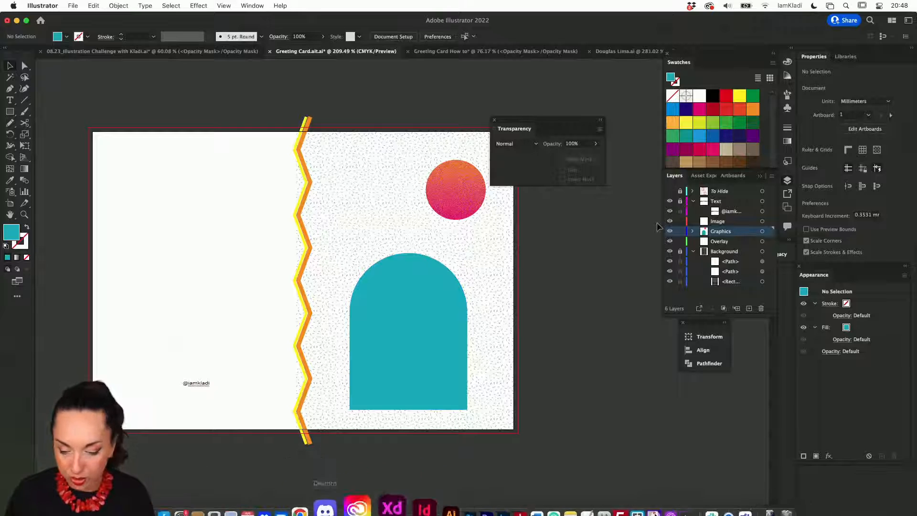
pyautogui.click(846, 56)
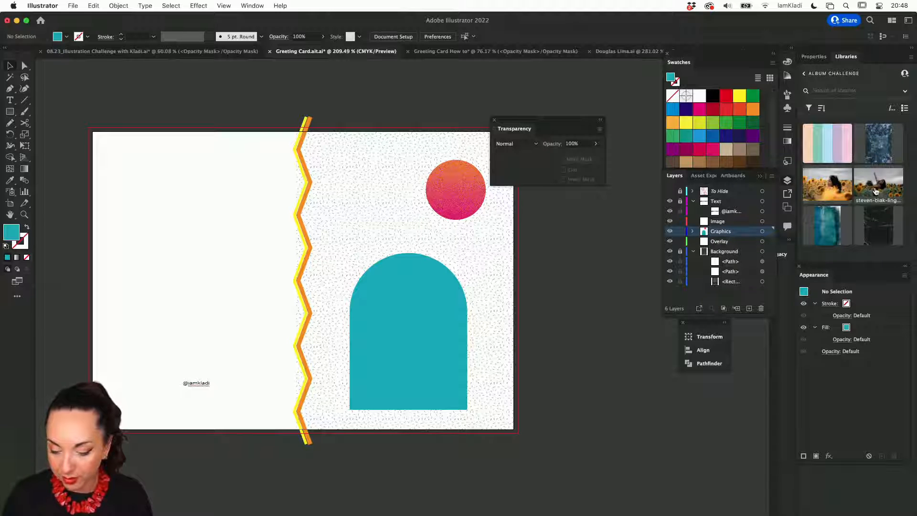
pyautogui.moveTo(566, 259); pyautogui.dragTo(528, 499)
pyautogui.moveTo(553, 403); pyautogui.dragTo(489, 406)
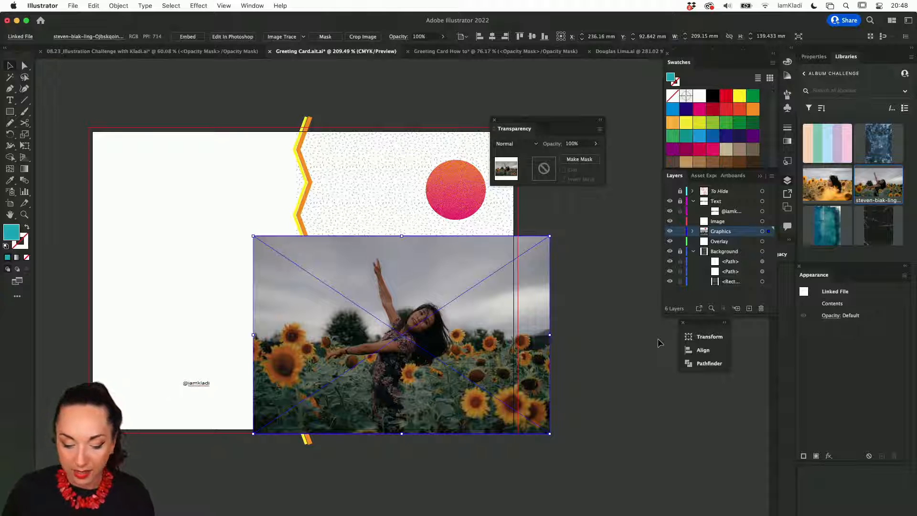
pyautogui.press('BackSpace')
# Switch to Photoshop, create a 1920 × 1080 pixel RGB document with an artboard and close the floating properties.
pyautogui.click(437, 507)
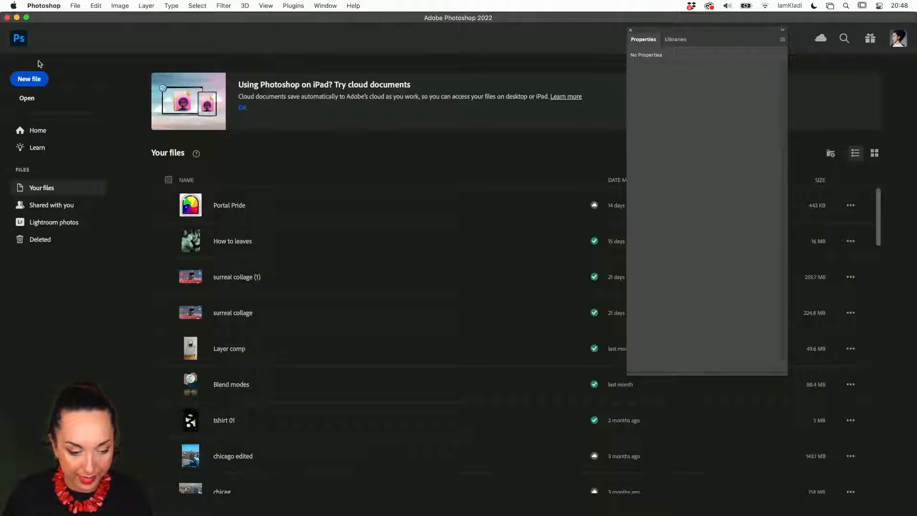
pyautogui.click(41, 80)
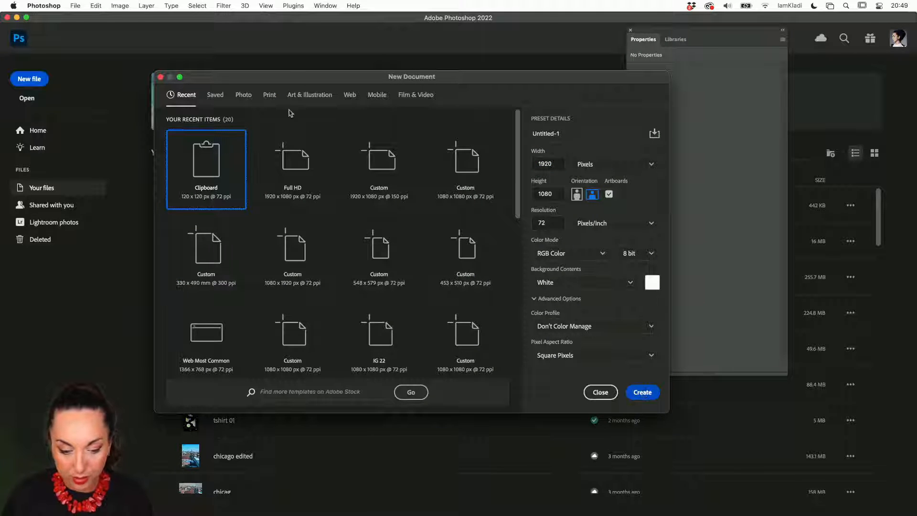
pyautogui.press('Return')
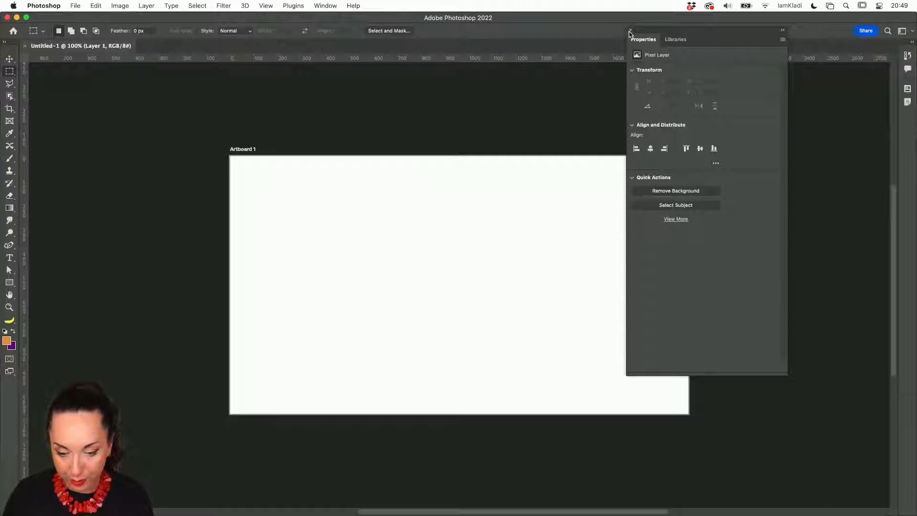
pyautogui.click(629, 30)
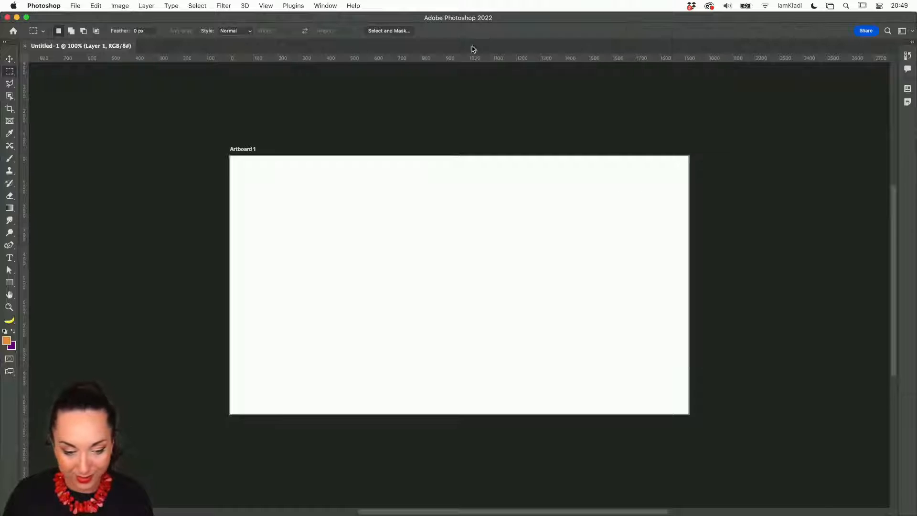
# Create a new A4 print document in landscape orientation, 297 × 210 mm at 300 pixels/inch.
pyautogui.click(11, 32)
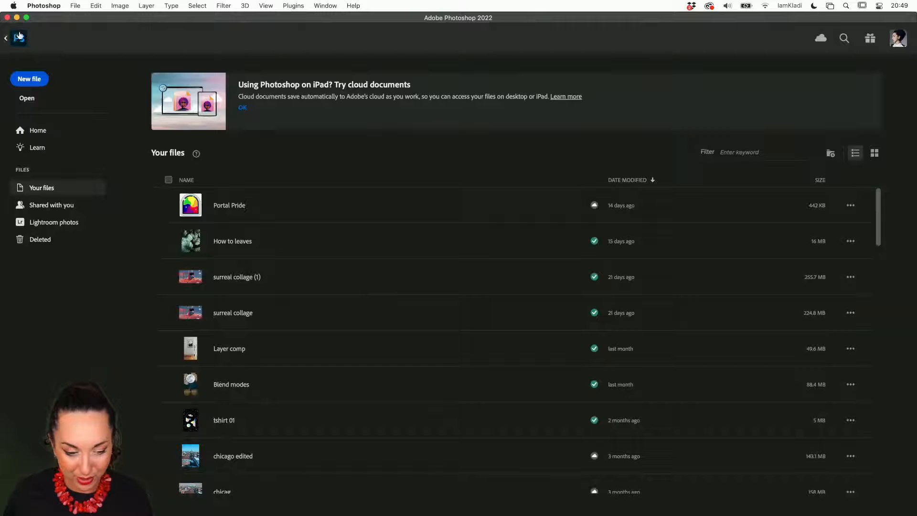
pyautogui.click(40, 80)
pyautogui.click(269, 96)
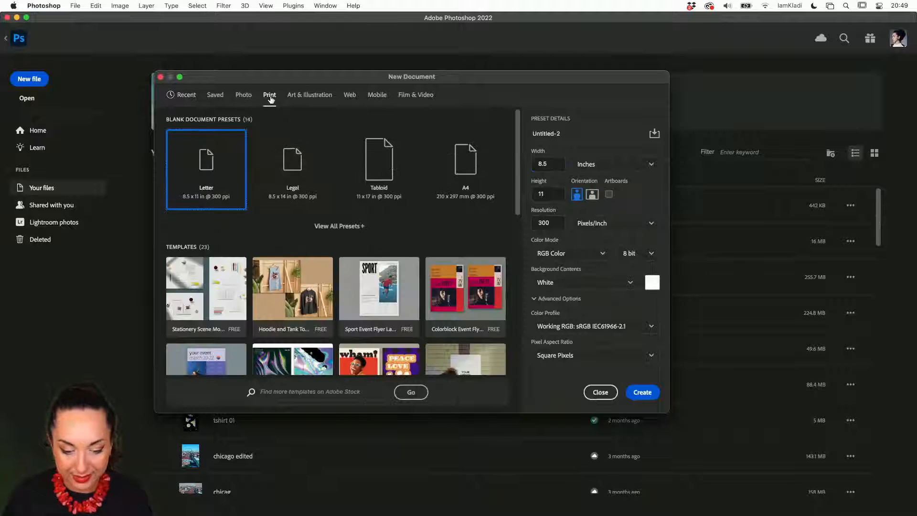
pyautogui.click(466, 160)
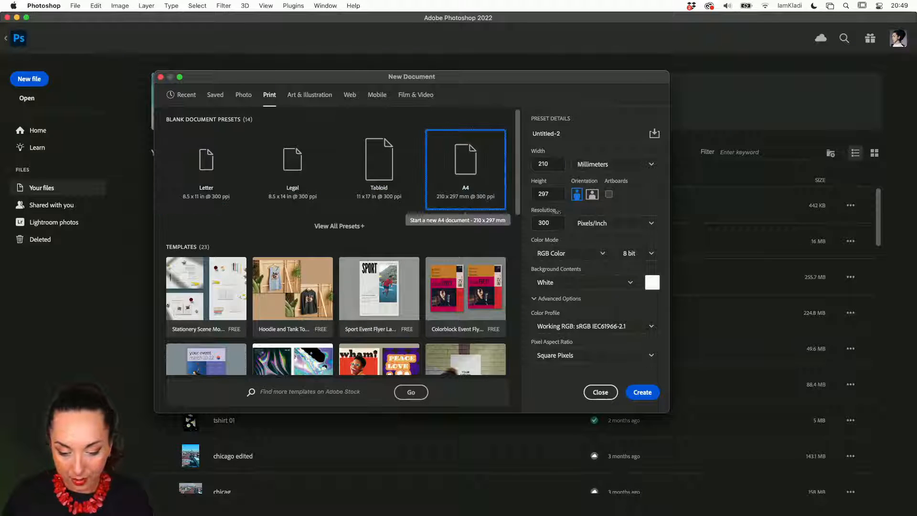
pyautogui.click(592, 194)
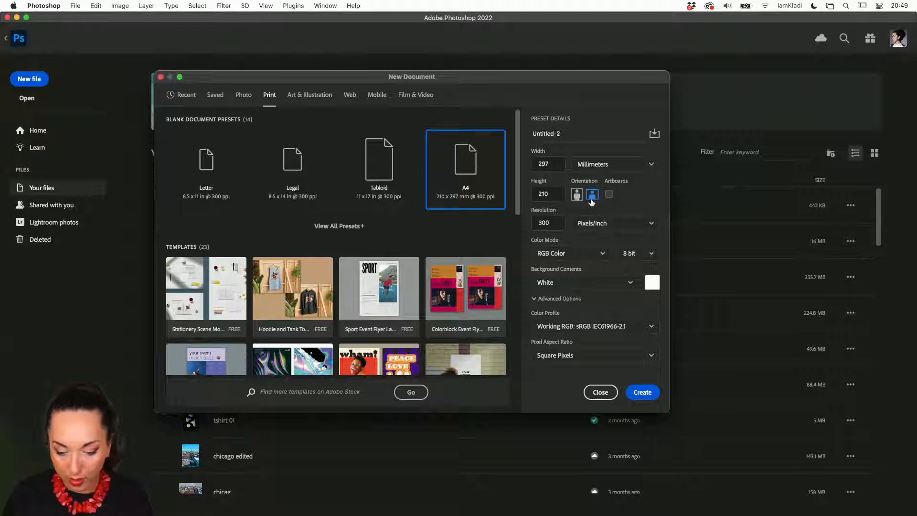
pyautogui.click(639, 392)
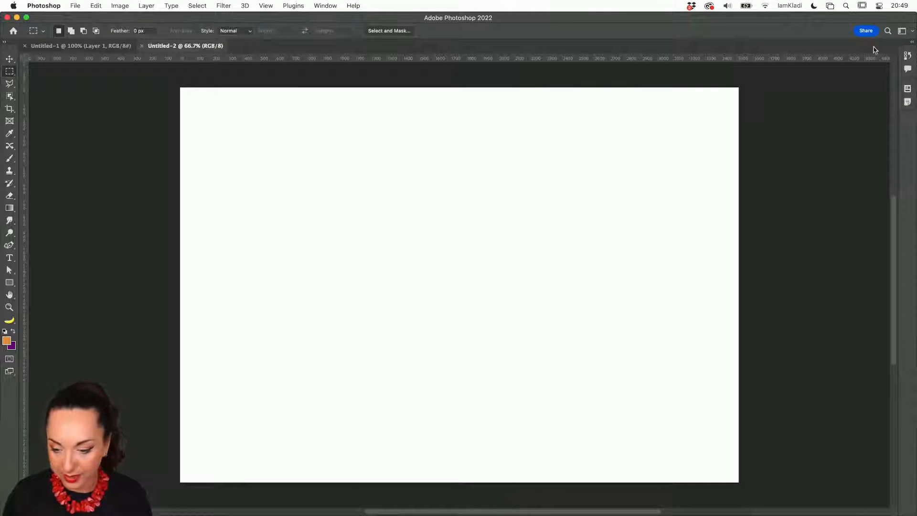
# Show the Creative Cloud libraries beside the canvas and open the Album Challenge library.
pyautogui.click(326, 5)
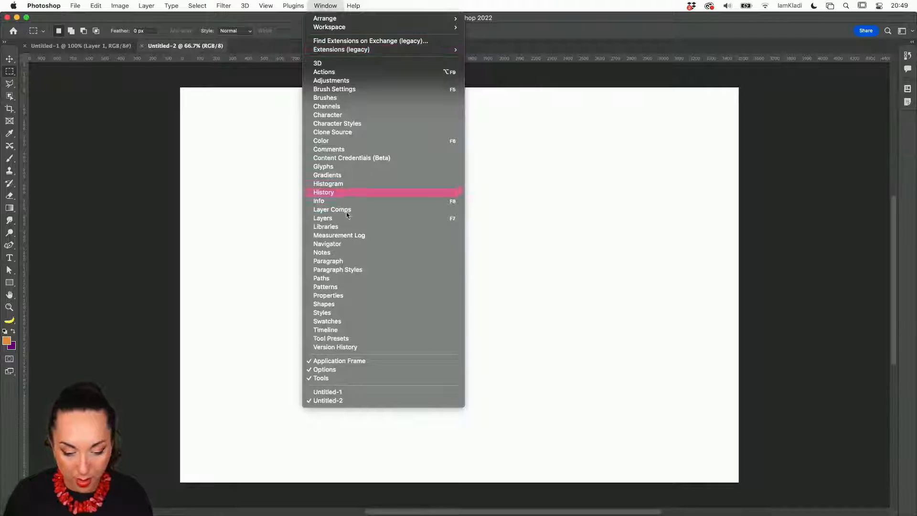
pyautogui.click(343, 227)
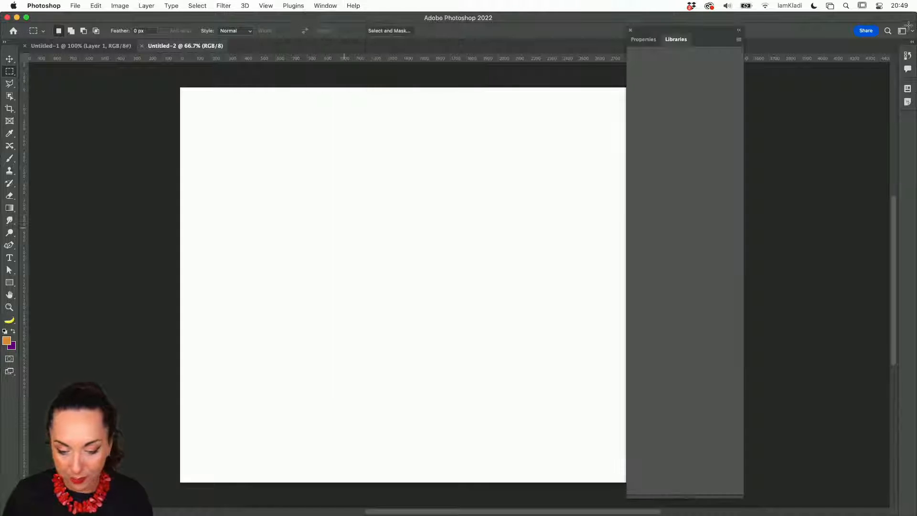
pyautogui.moveTo(698, 34); pyautogui.dragTo(821, 25)
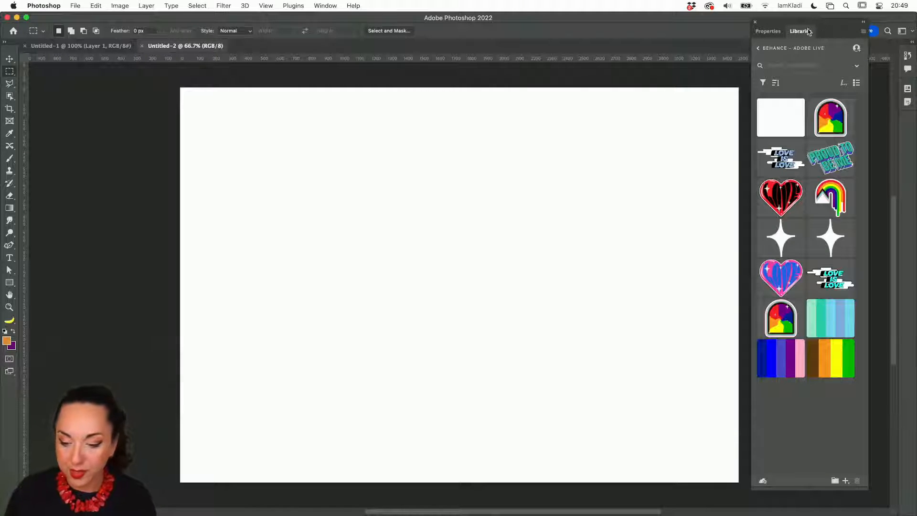
pyautogui.click(759, 48)
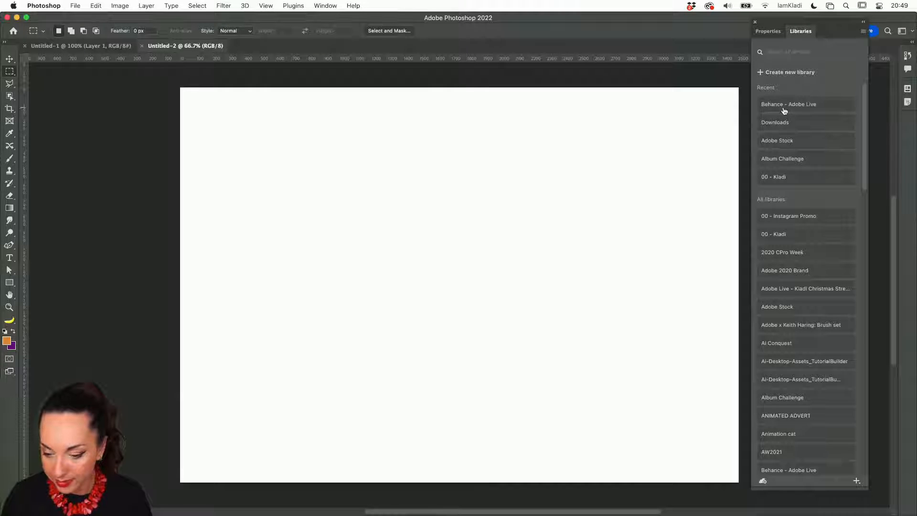
pyautogui.click(783, 111)
pyautogui.click(754, 48)
pyautogui.click(767, 116)
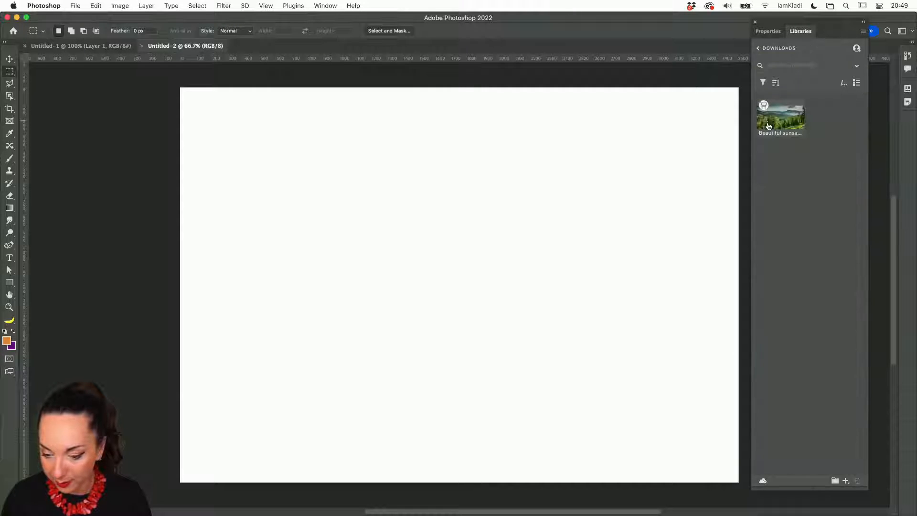
pyautogui.click(754, 48)
pyautogui.click(765, 141)
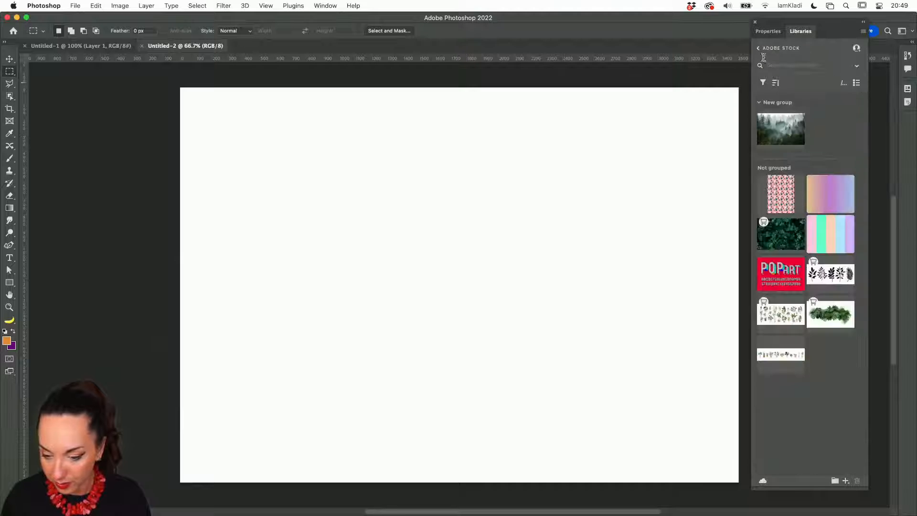
pyautogui.click(757, 48)
pyautogui.click(788, 158)
# Place the photo of the woman in the sunflower field and scale it to about 15.71% wide and 15.28% high, centred over the page.
pyautogui.click(844, 164)
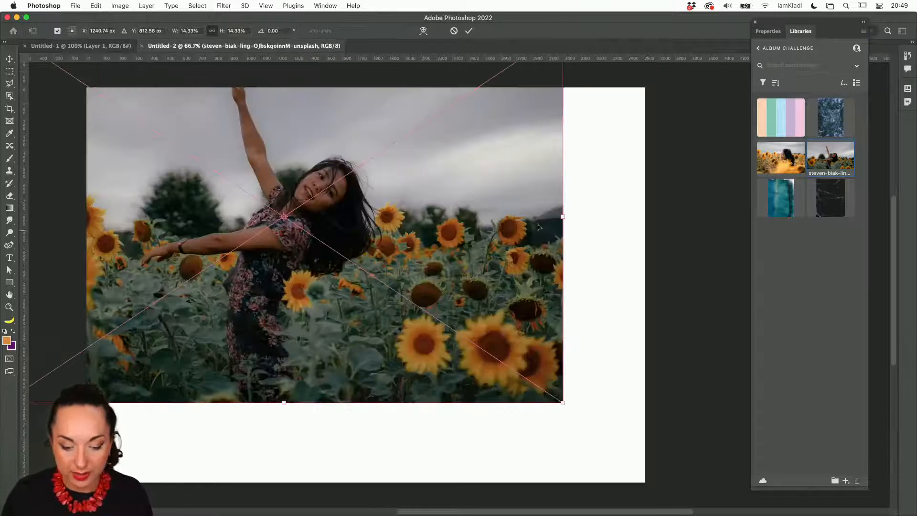
pyautogui.moveTo(538, 226); pyautogui.dragTo(586, 276)
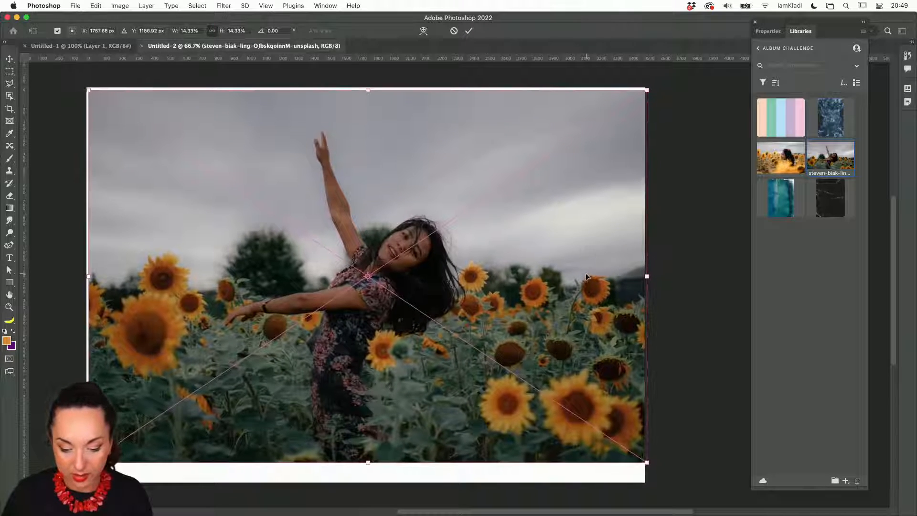
pyautogui.scroll(-1, 586, 276)
pyautogui.moveTo(94, 93); pyautogui.dragTo(67, 80)
pyautogui.moveTo(206, 136)
pyautogui.mouseDown()
pyautogui.moveTo(205, 151)
pyautogui.moveTo(205, 142)
pyautogui.mouseUp()
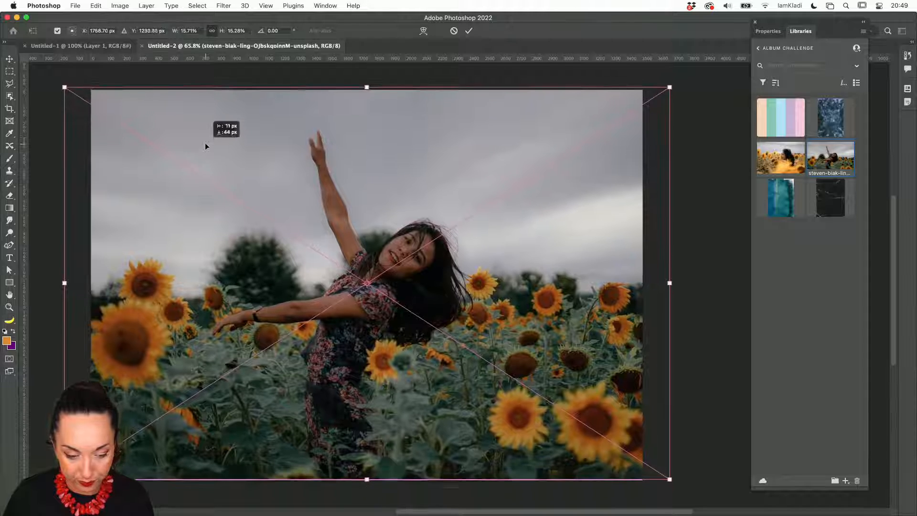
pyautogui.press('Return')
pyautogui.press('m')
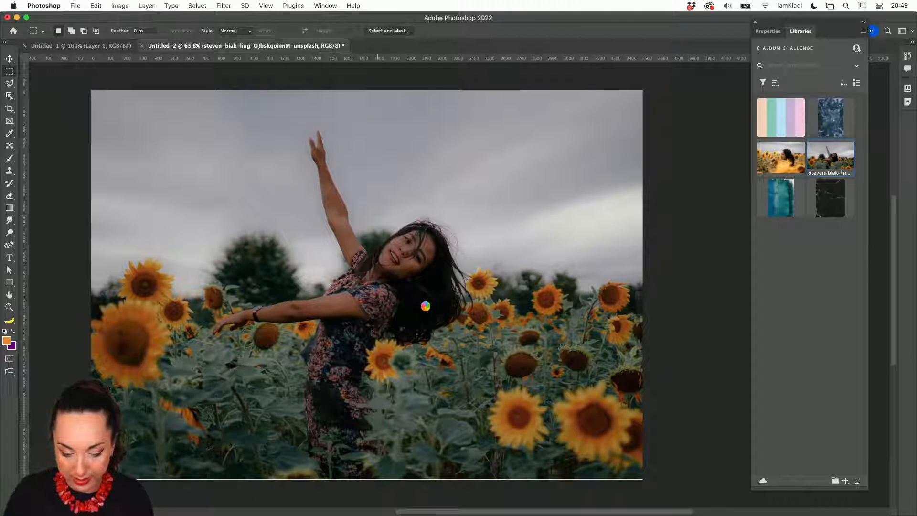
# Show the layer list and enlarge the placed photo slightly so it also covers the white strip along the page's lower edge.
pyautogui.moveTo(399, 484)
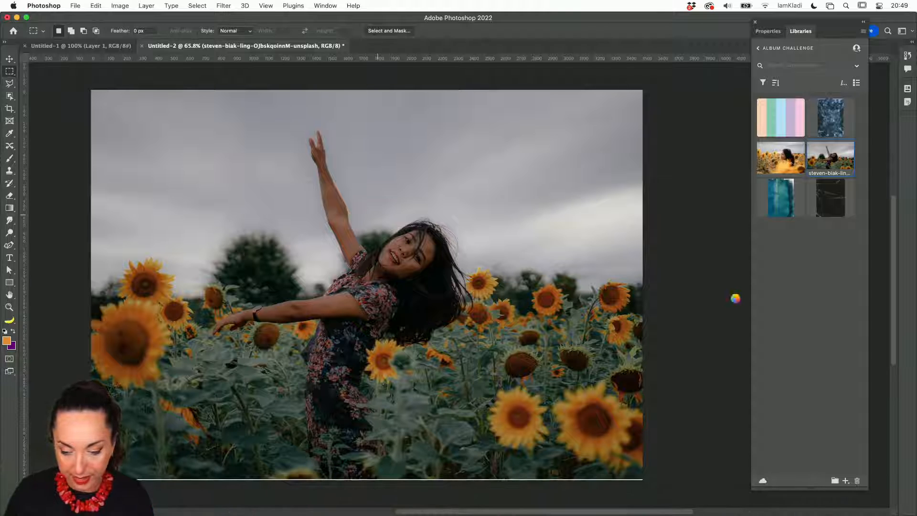
pyautogui.scroll(-5, 367, 271)
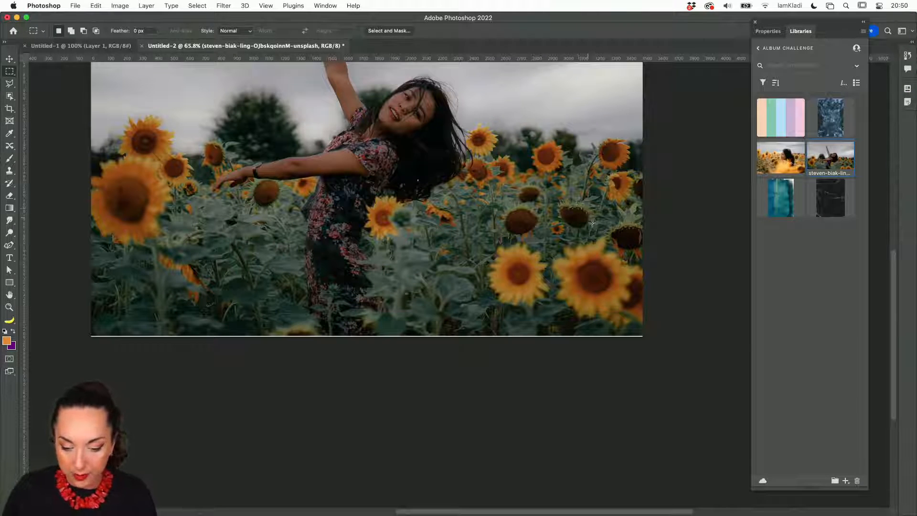
pyautogui.scroll(6, 592, 223)
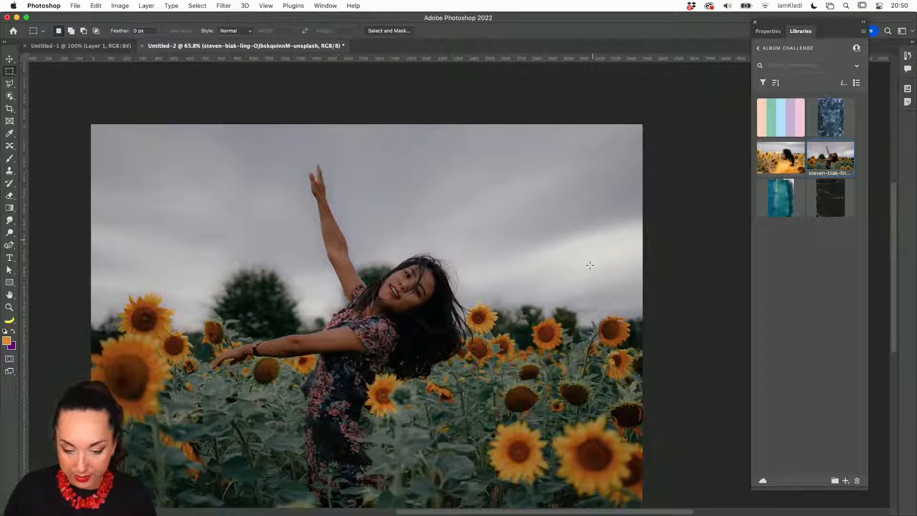
pyautogui.scroll(-2, 590, 265)
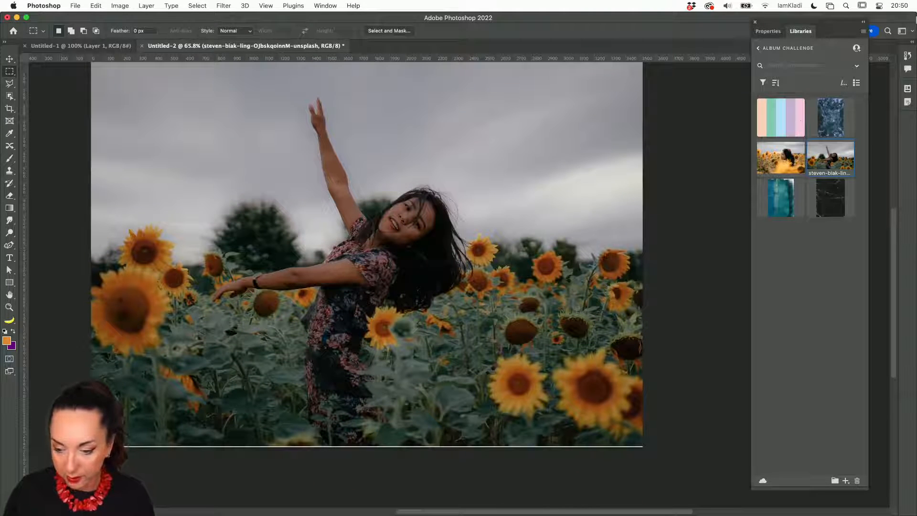
pyautogui.click(325, 5)
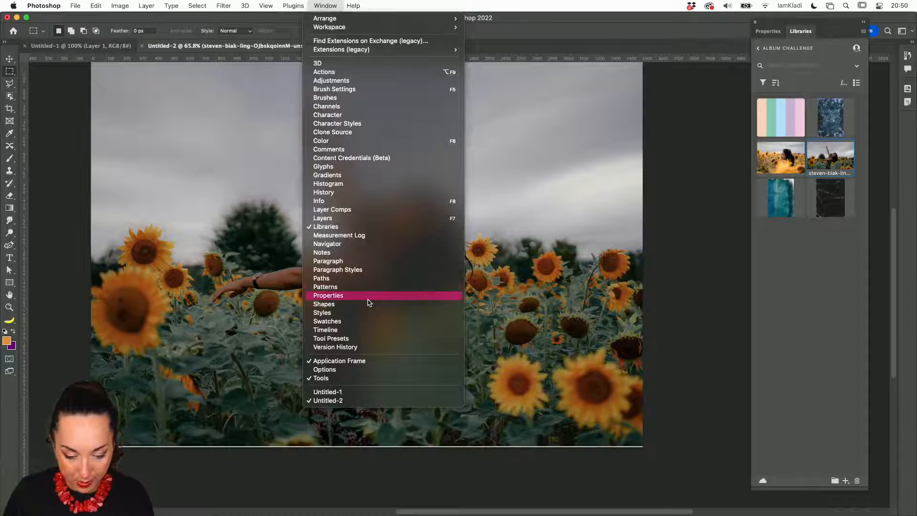
pyautogui.click(368, 217)
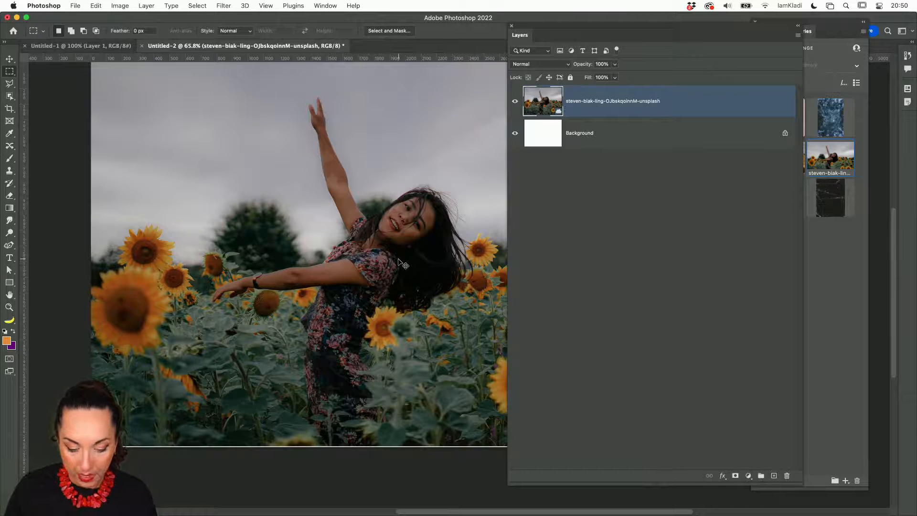
pyautogui.scroll(5, 397, 259)
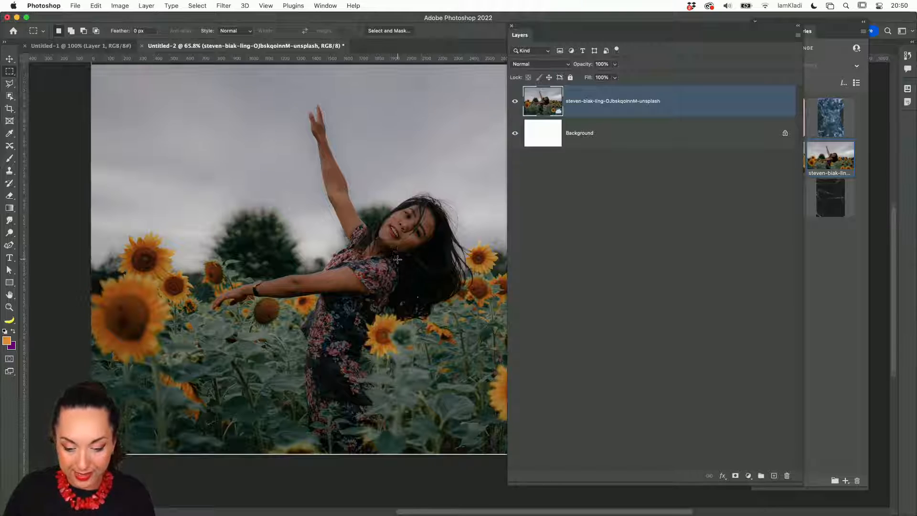
pyautogui.hscroll(4, 399, 261)
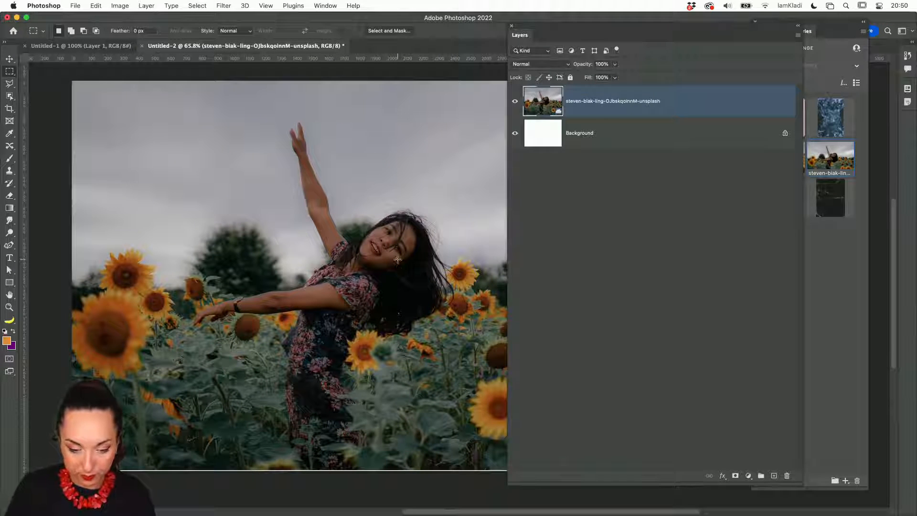
pyautogui.press('v')
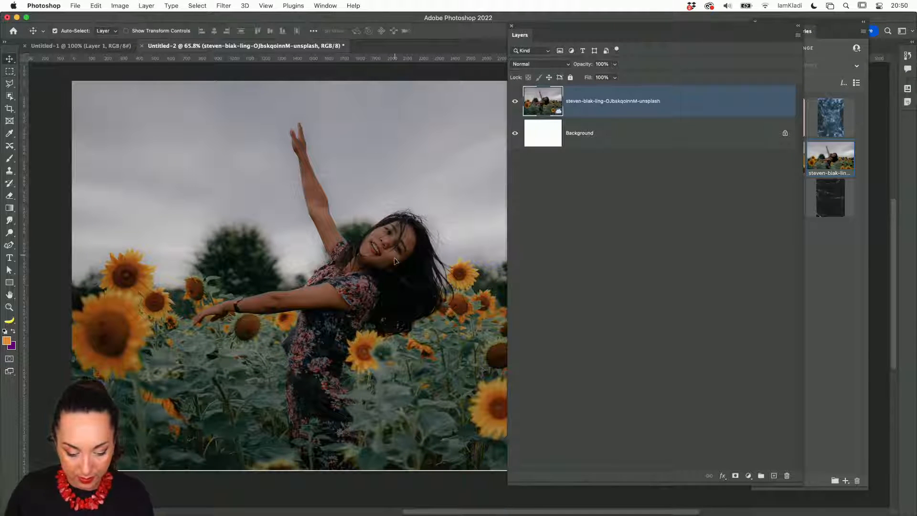
pyautogui.hotkey('ctrl', 't')
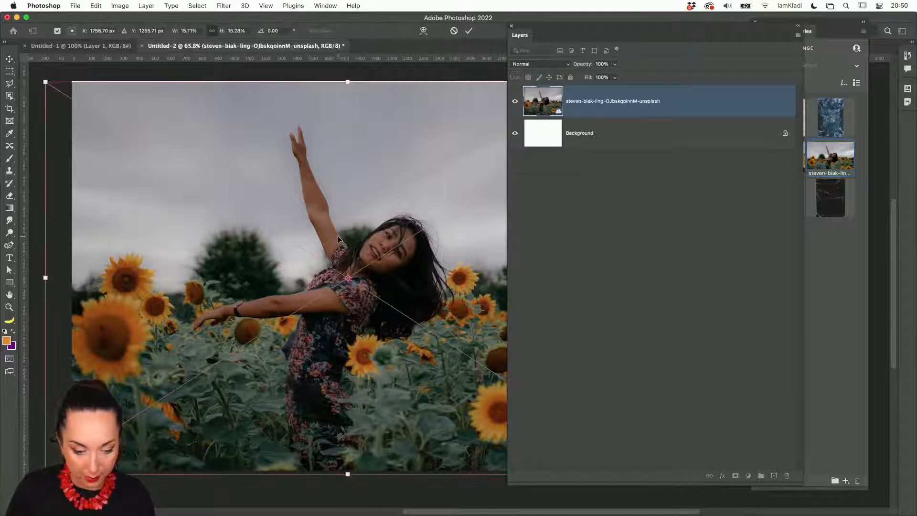
pyautogui.moveTo(46, 82); pyautogui.dragTo(40, 77)
pyautogui.press('Return')
# Convert the linked sunflower photo layer to a smart object.
pyautogui.rightClick(617, 108)
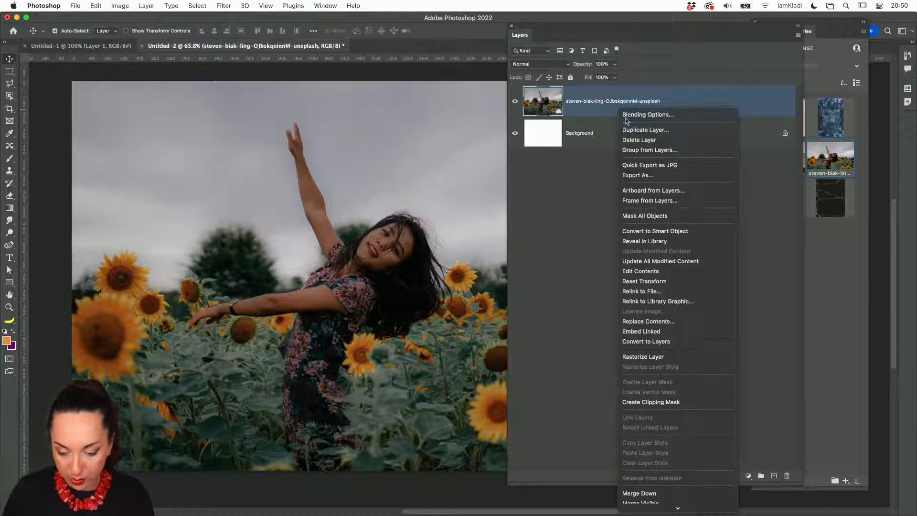
pyautogui.moveTo(699, 501)
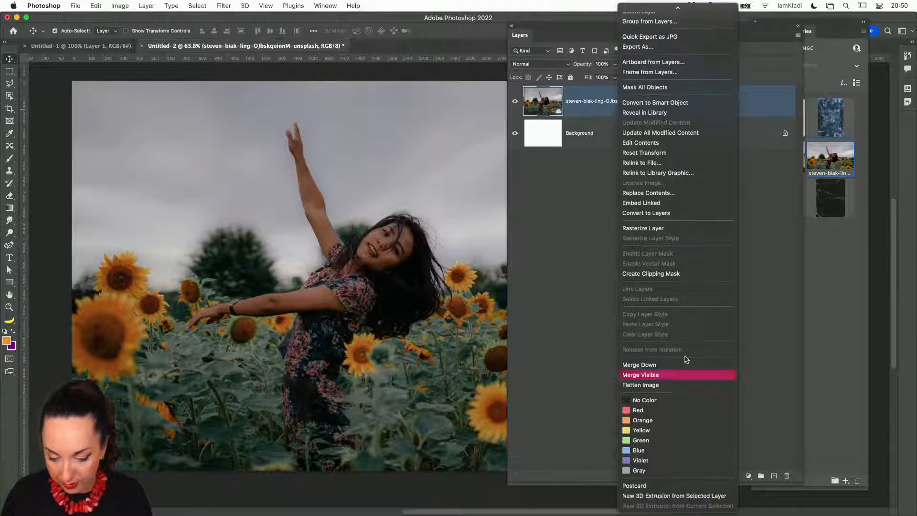
pyautogui.click(678, 103)
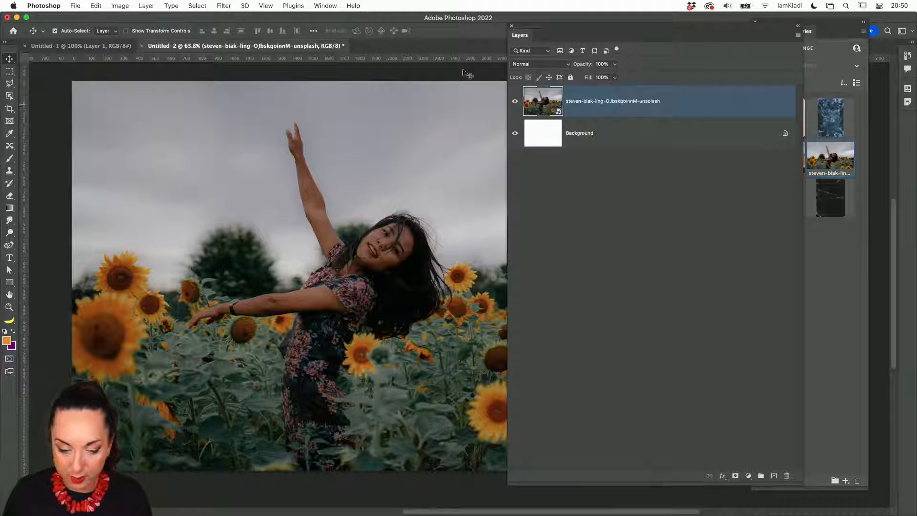
# Apply the Camera Raw Filter to the photo with Exposure +0.55, Highlights -55, Shadows +73 and Vibrance +42.
pyautogui.click(224, 6)
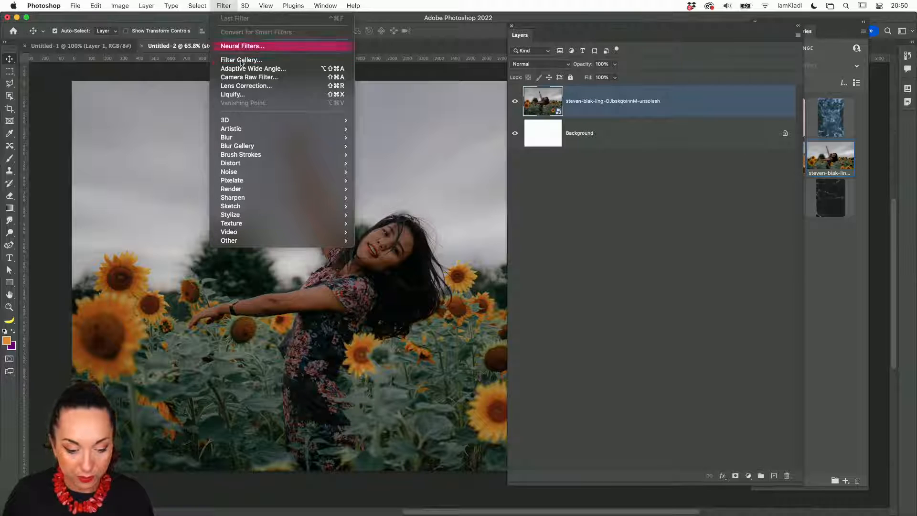
pyautogui.click(275, 77)
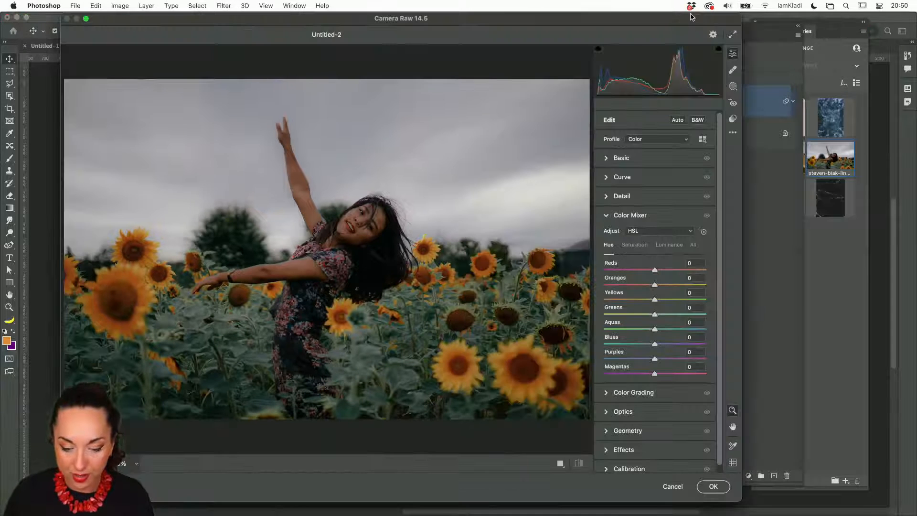
pyautogui.click(606, 158)
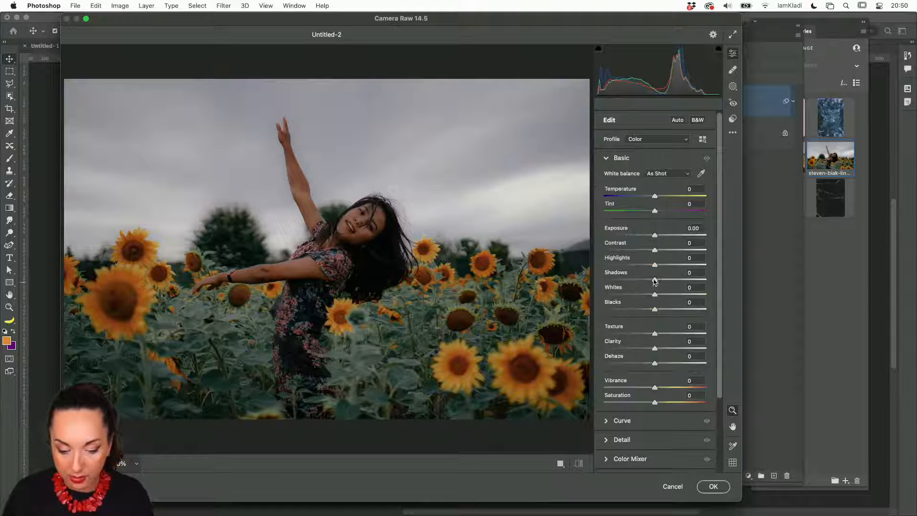
pyautogui.moveTo(654, 281); pyautogui.dragTo(700, 275)
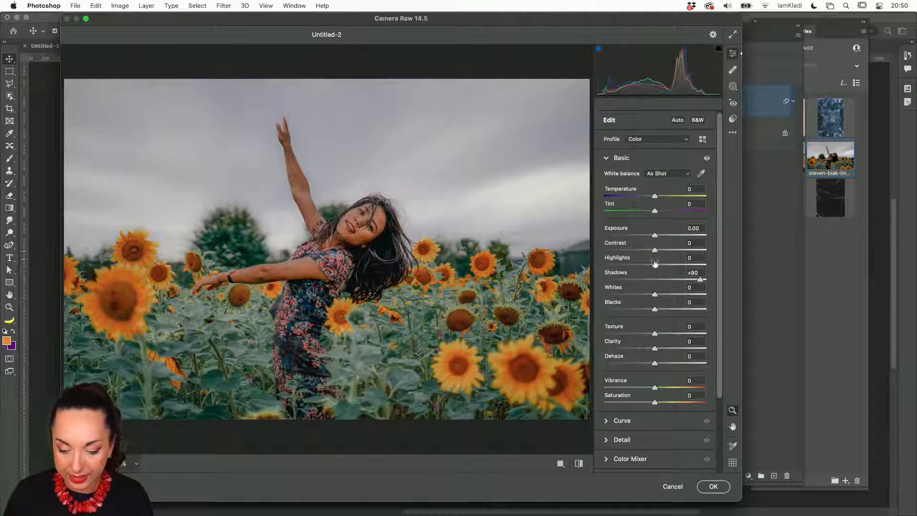
pyautogui.moveTo(654, 267); pyautogui.dragTo(626, 267)
pyautogui.moveTo(696, 285)
pyautogui.mouseDown()
pyautogui.moveTo(661, 286)
pyautogui.moveTo(693, 286)
pyautogui.mouseUp()
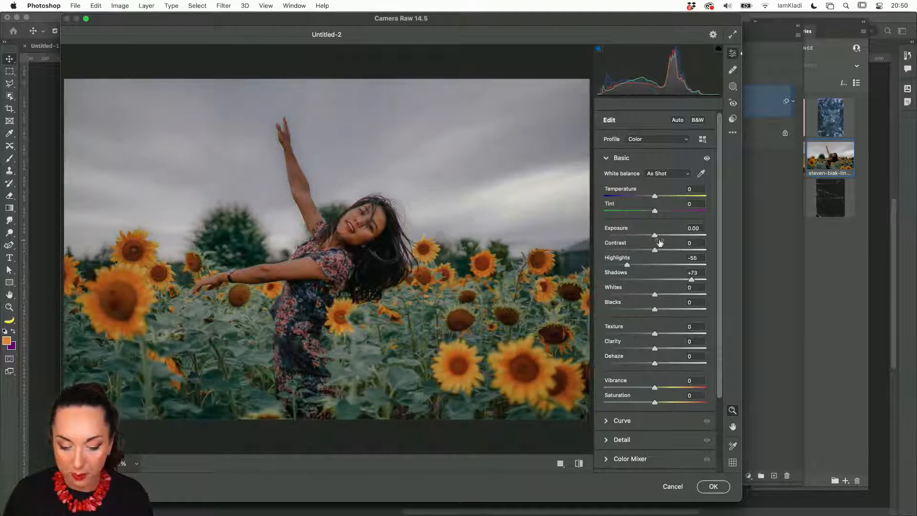
pyautogui.moveTo(654, 234); pyautogui.dragTo(661, 238)
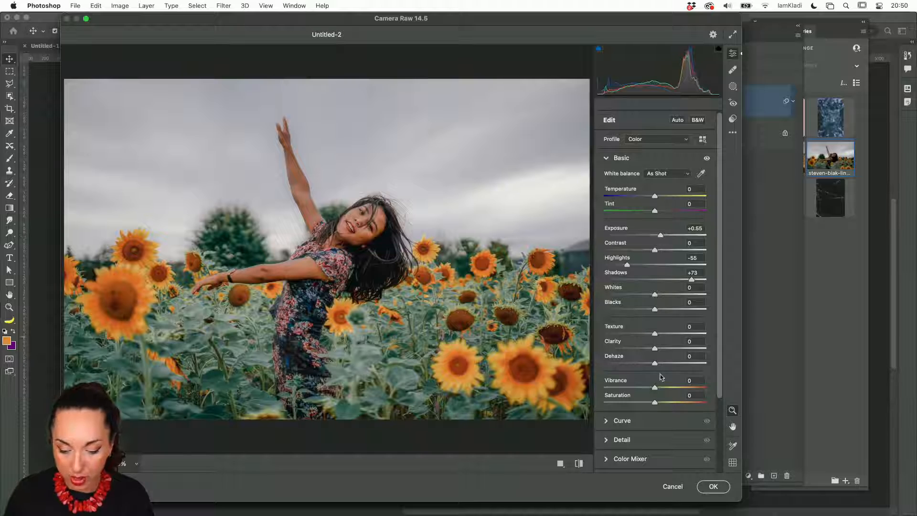
pyautogui.moveTo(654, 387); pyautogui.dragTo(678, 387)
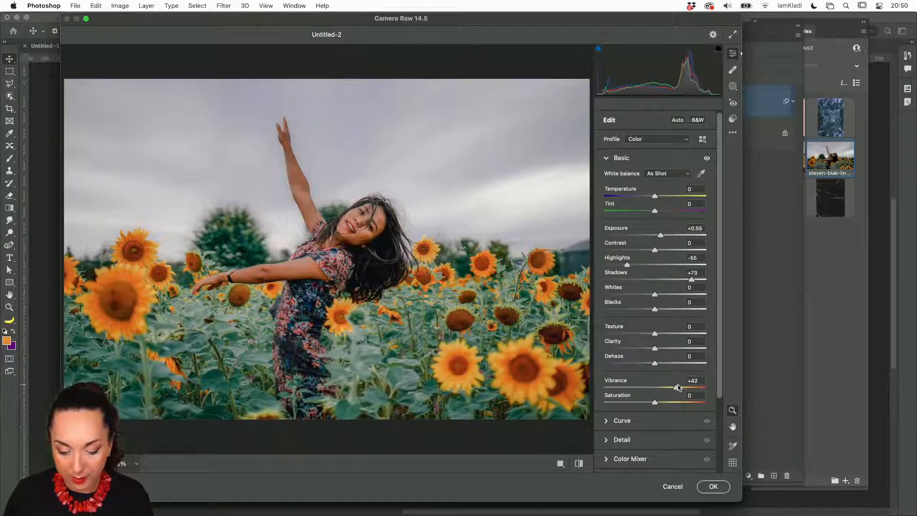
pyautogui.click(713, 486)
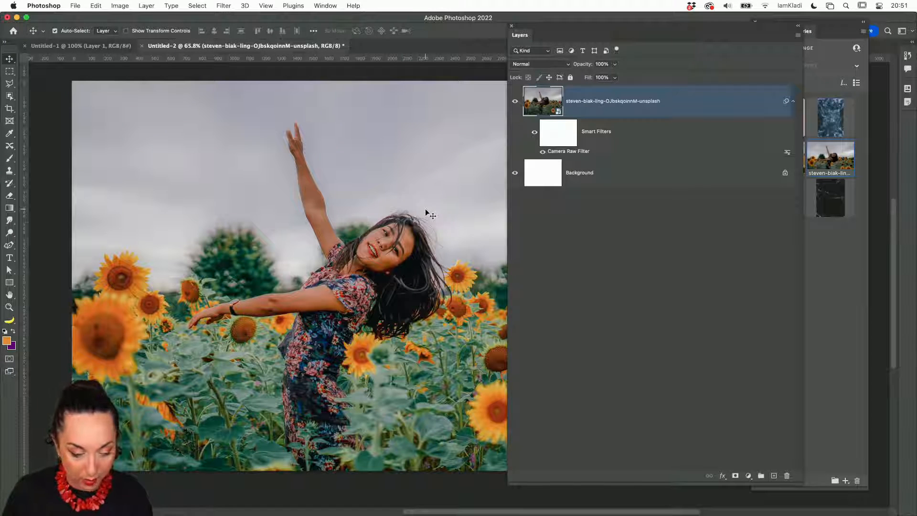
# Save the document to Creative Cloud as SUNFLOWER.
pyautogui.press('super+s')
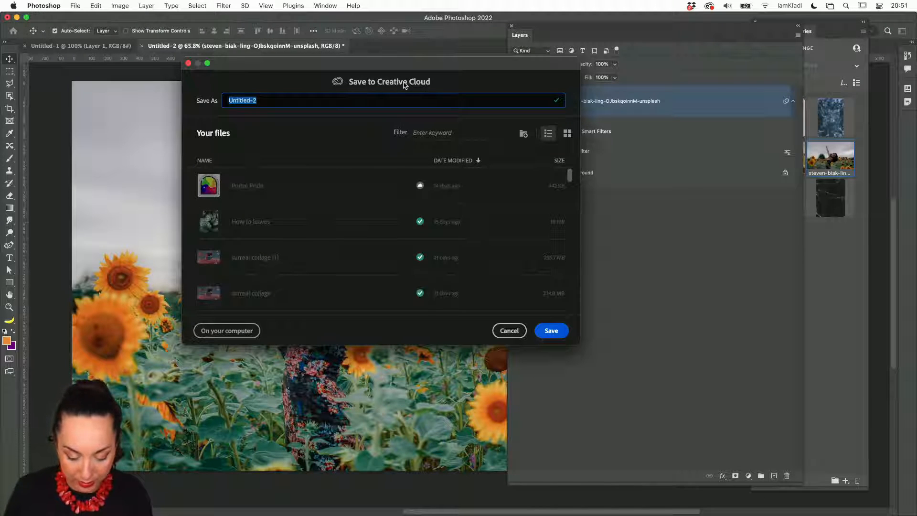
pyautogui.write('SUNFLOWE')
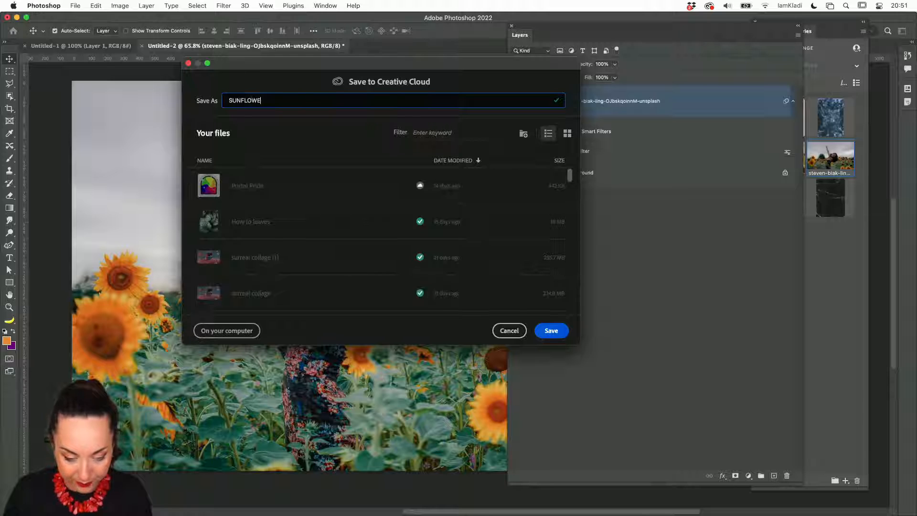
pyautogui.write('RR')
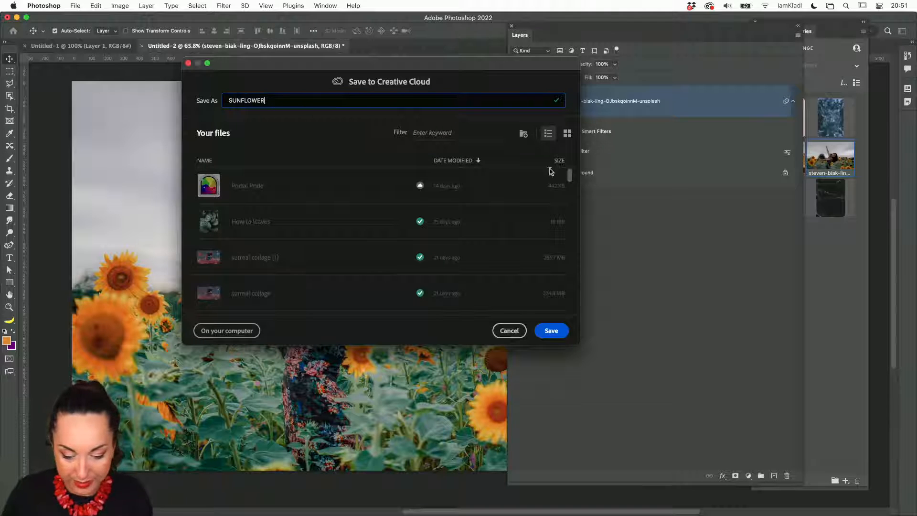
pyautogui.click(551, 330)
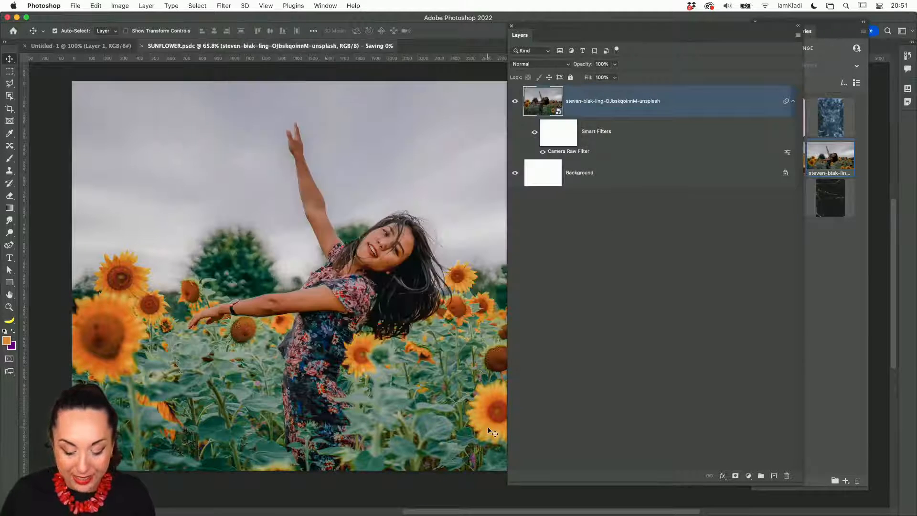
# Switch to Illustrator and place the SUNFLOWER cloud document as a linked file over the teal arch, about 207 mm wide.
pyautogui.moveTo(415, 513)
pyautogui.click(420, 492)
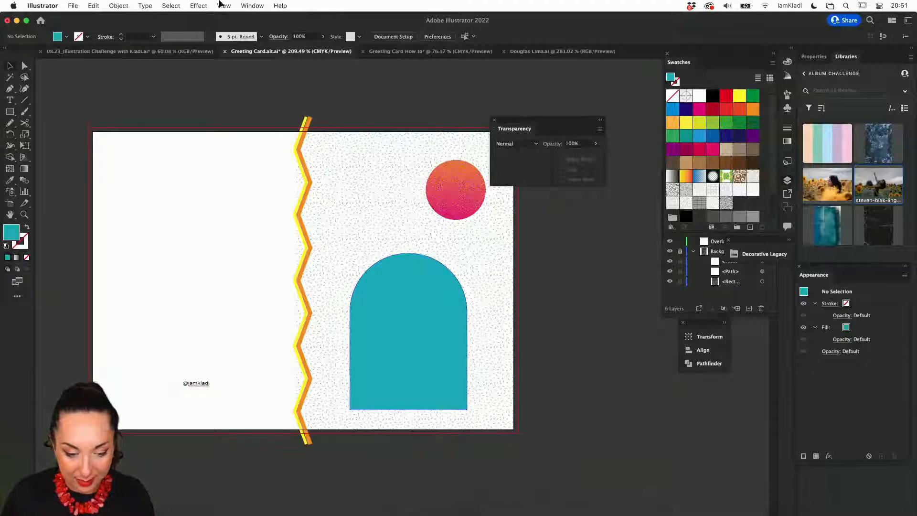
pyautogui.click(73, 6)
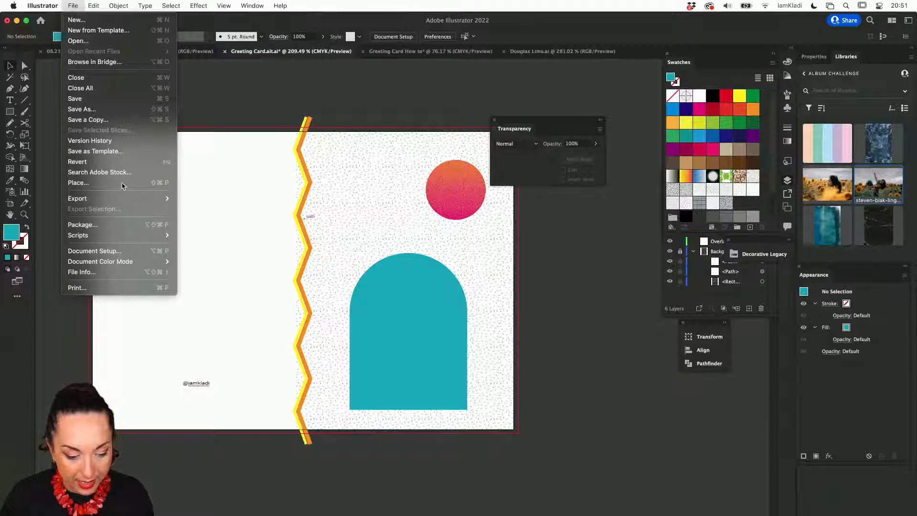
pyautogui.click(78, 183)
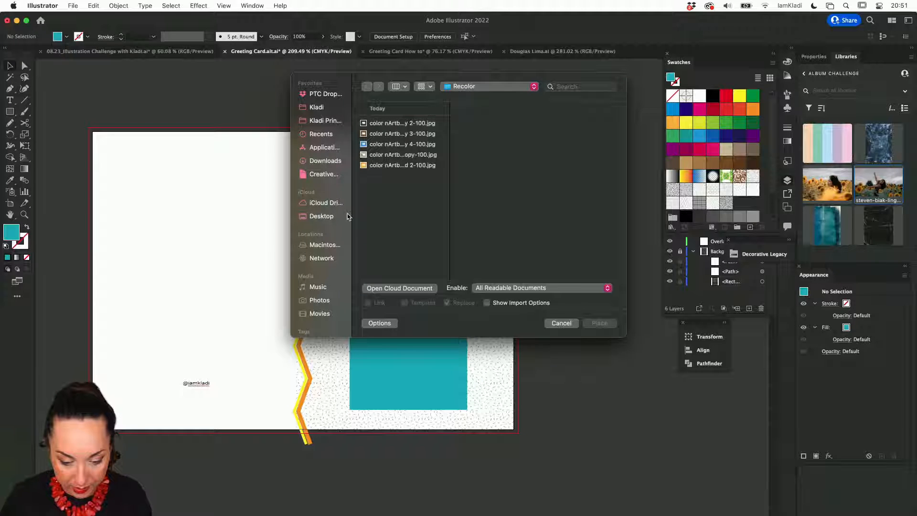
pyautogui.click(423, 288)
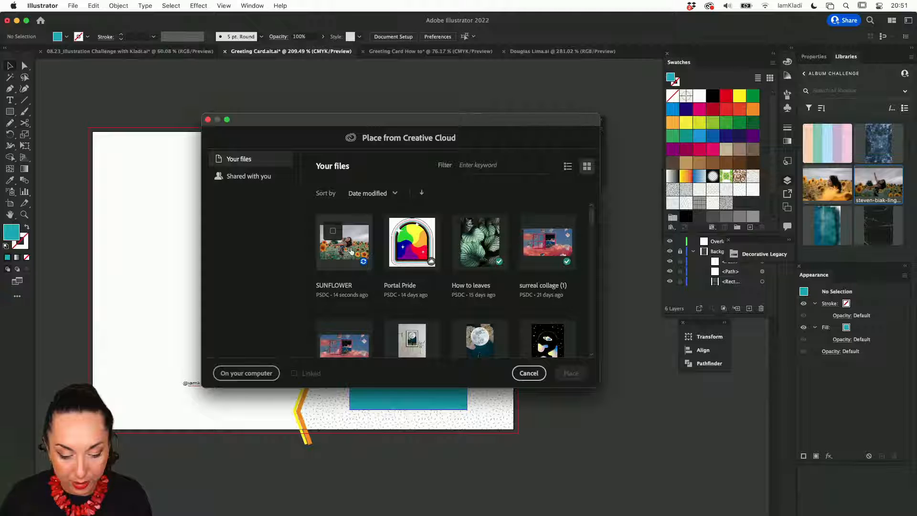
pyautogui.click(351, 251)
pyautogui.click(295, 373)
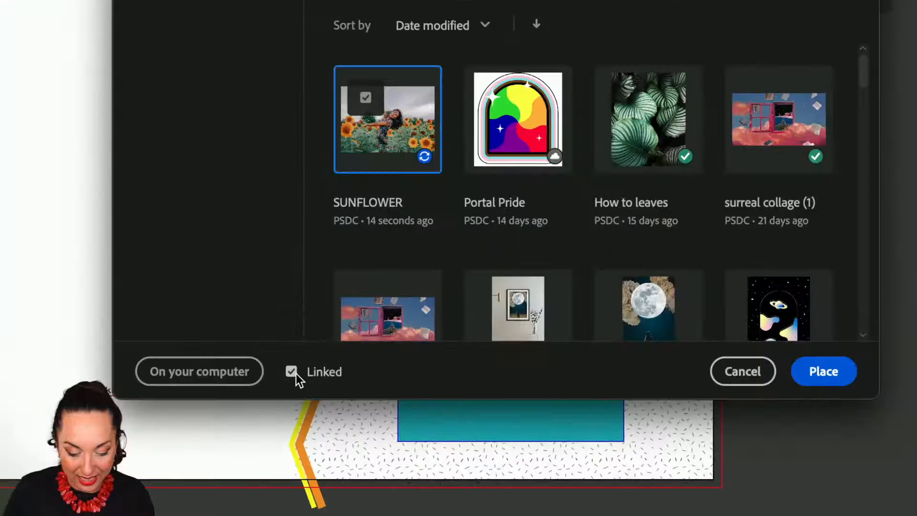
pyautogui.press('Return')
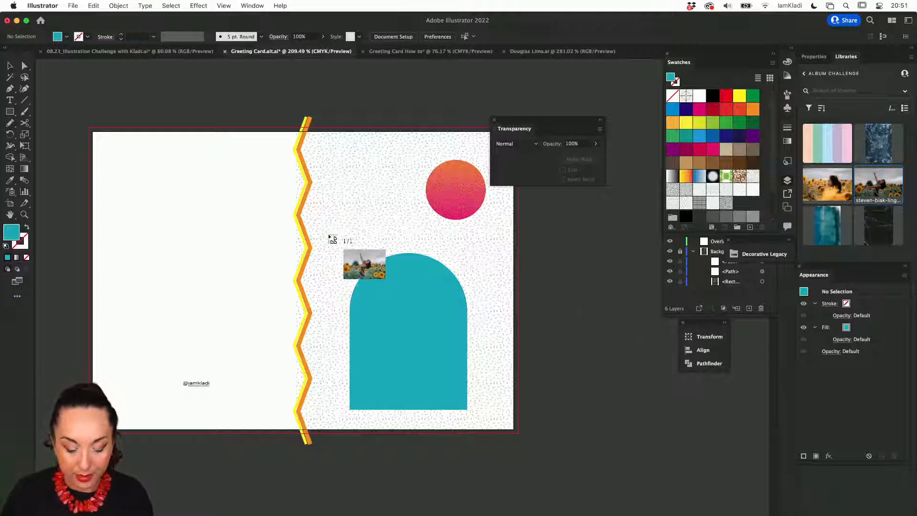
pyautogui.moveTo(329, 235); pyautogui.dragTo(470, 394)
pyautogui.moveTo(526, 405); pyautogui.dragTo(458, 405)
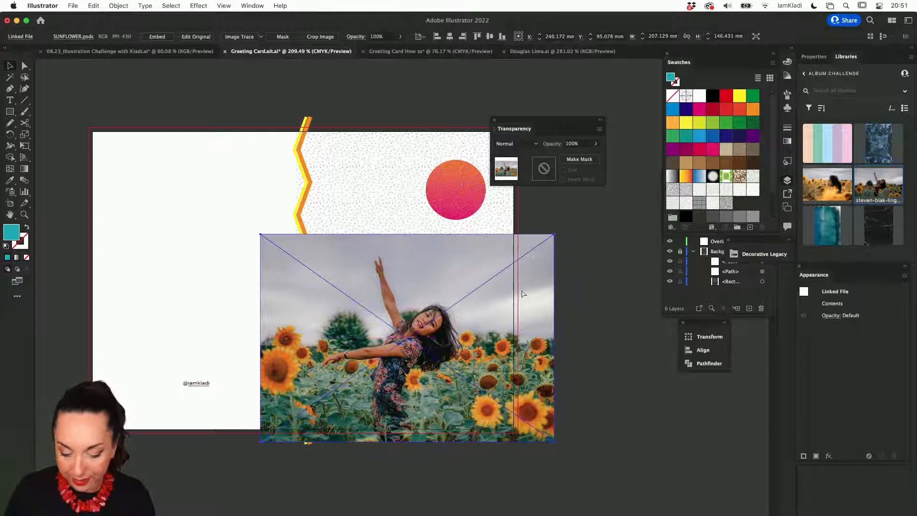
# Stack the sunflower photo behind the teal arch and make a clipping mask from the arch to crop the photo.
pyautogui.press('super+alt+3')
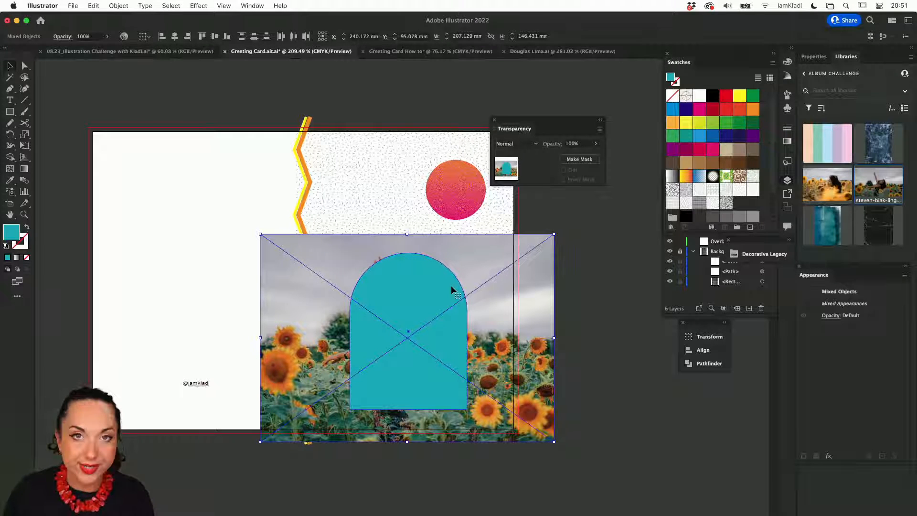
pyautogui.click(451, 285)
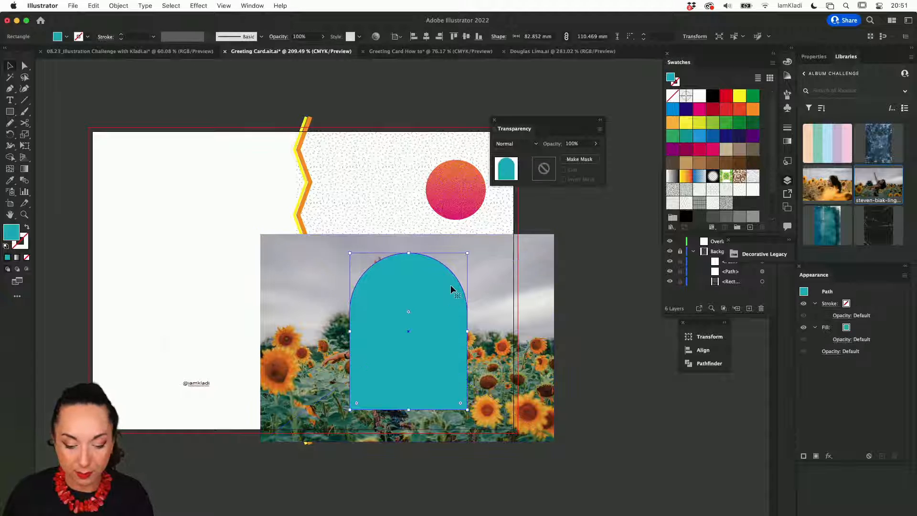
pyautogui.click(481, 288)
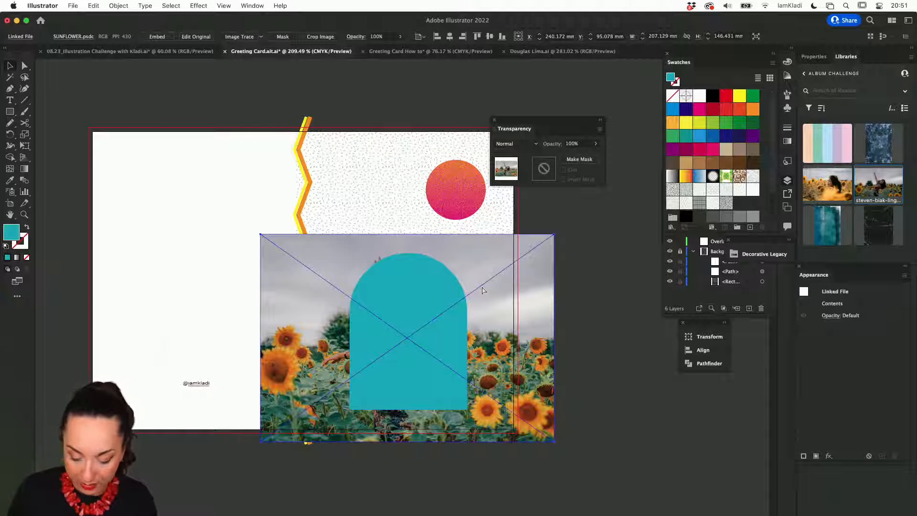
pyautogui.keyDown('shift'); pyautogui.click(421, 319); pyautogui.keyUp('shift')
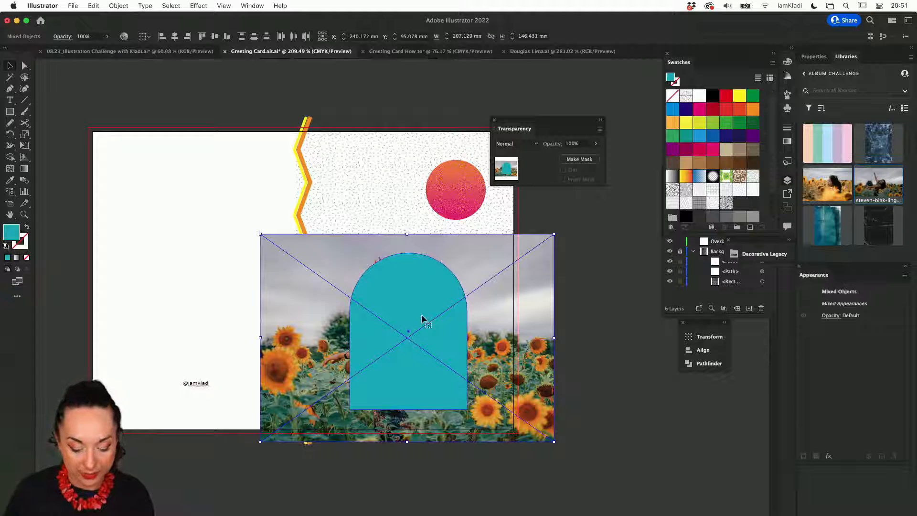
pyautogui.press('super+7')
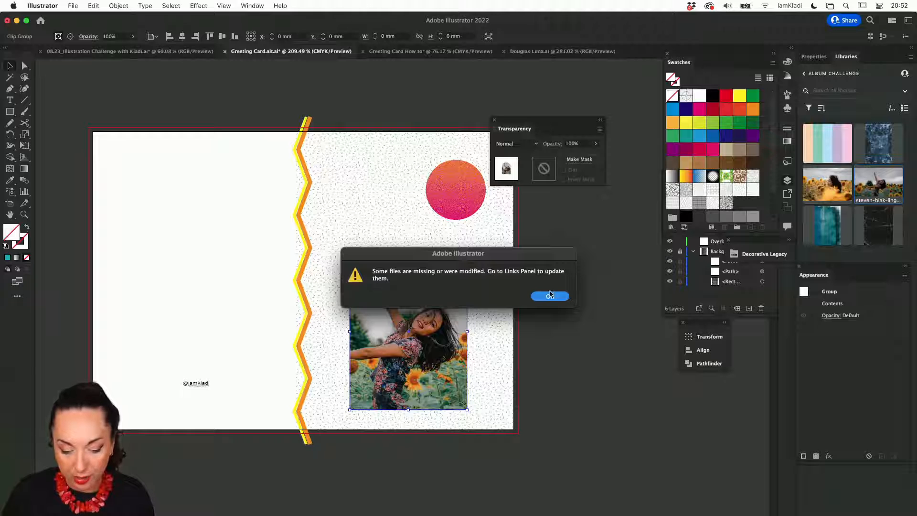
pyautogui.click(549, 297)
# Inside the clip group, scale the photo down to about 193 mm wide and reposition it so the woman fills the arch.
pyautogui.doubleClick(414, 320)
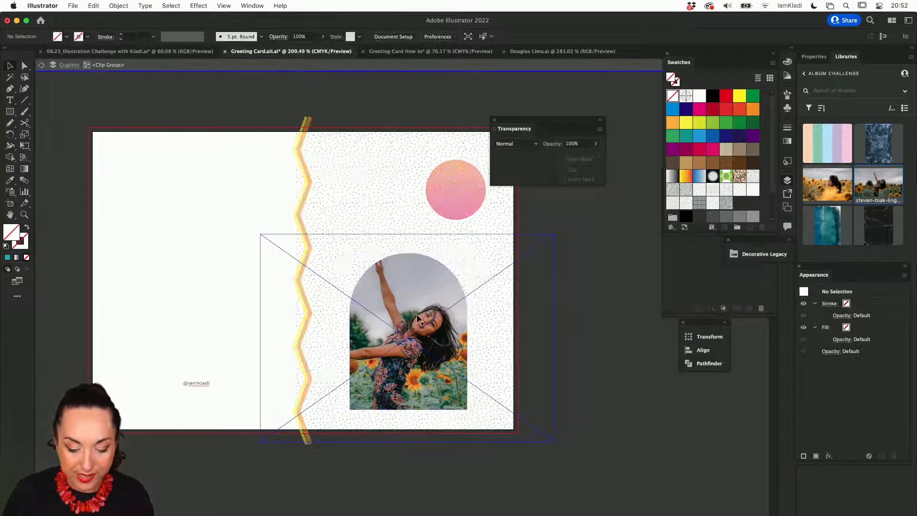
pyautogui.moveTo(413, 320); pyautogui.dragTo(426, 322)
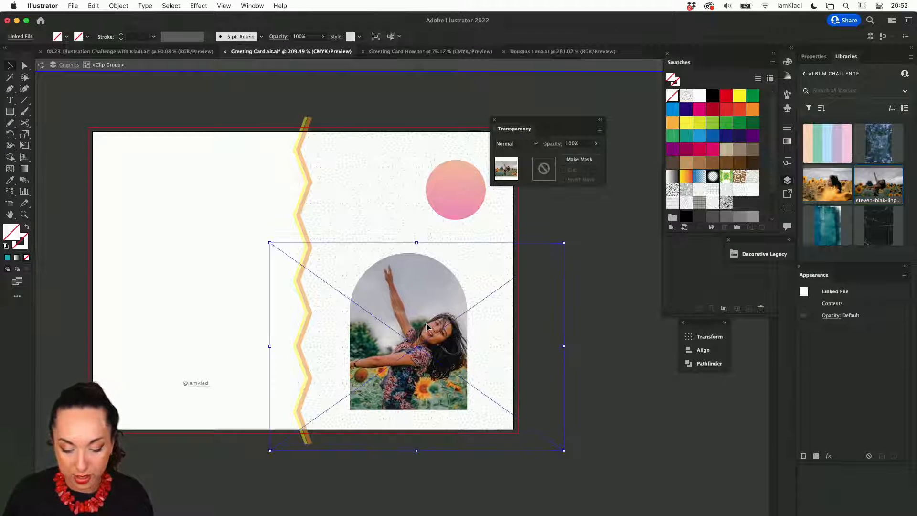
pyautogui.moveTo(563, 244); pyautogui.dragTo(544, 257)
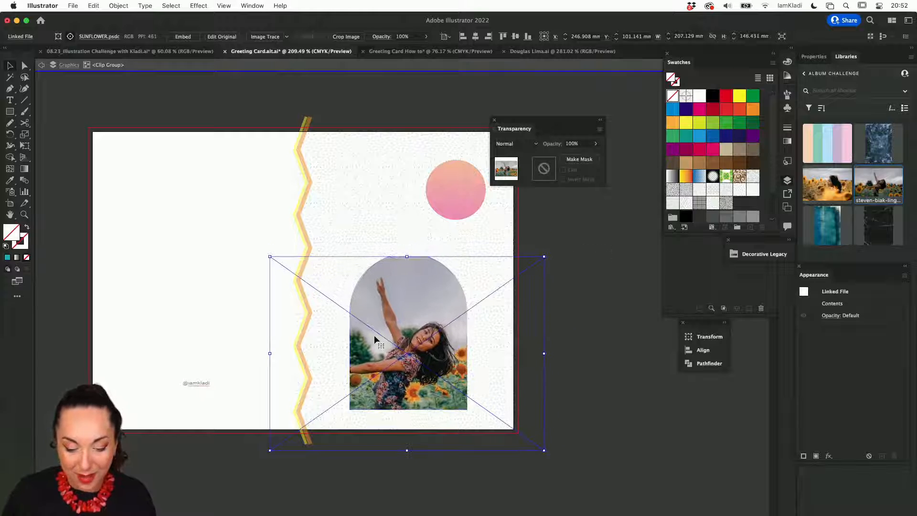
pyautogui.moveTo(374, 334); pyautogui.dragTo(386, 325)
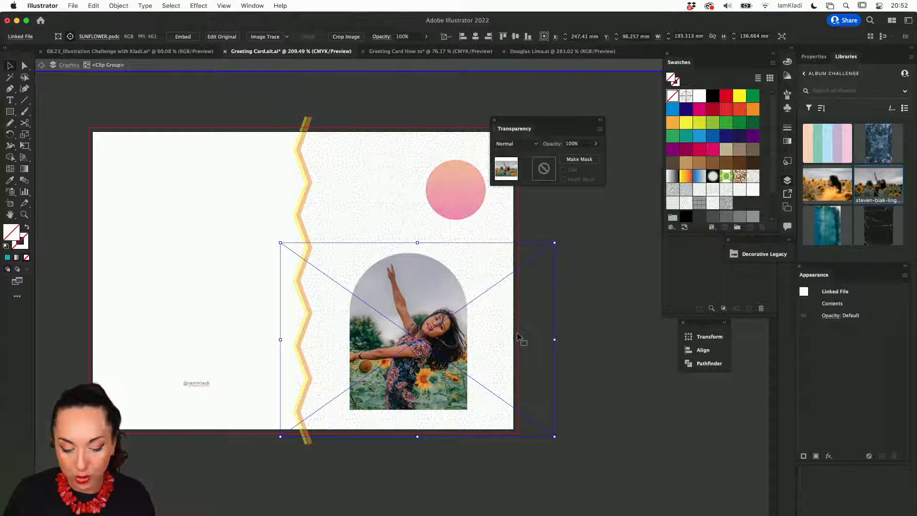
pyautogui.doubleClick(577, 325)
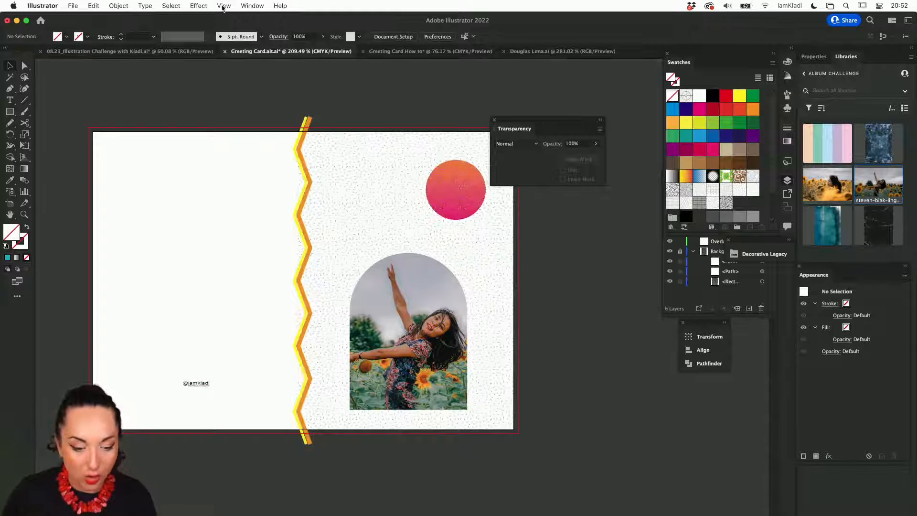
# Display the card's list of linked files and switch to the SUNFLOWER document in Photoshop.
pyautogui.click(252, 5)
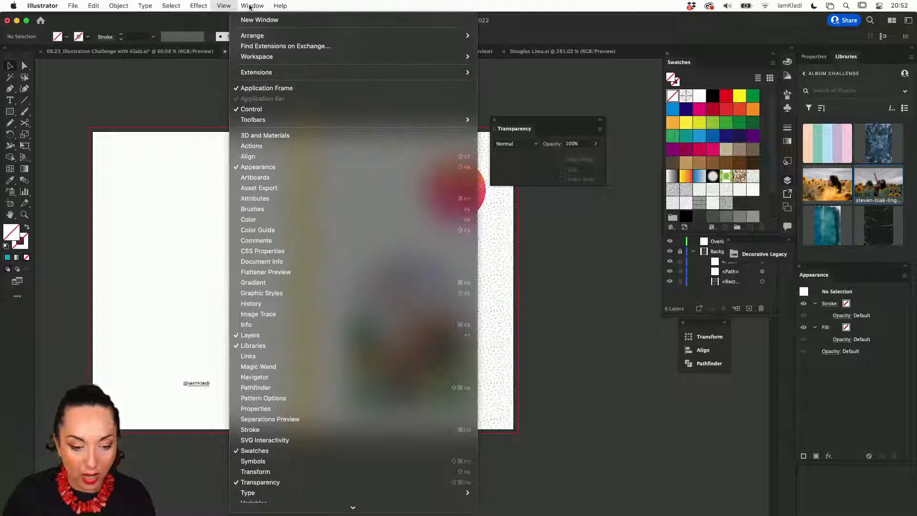
pyautogui.click(307, 356)
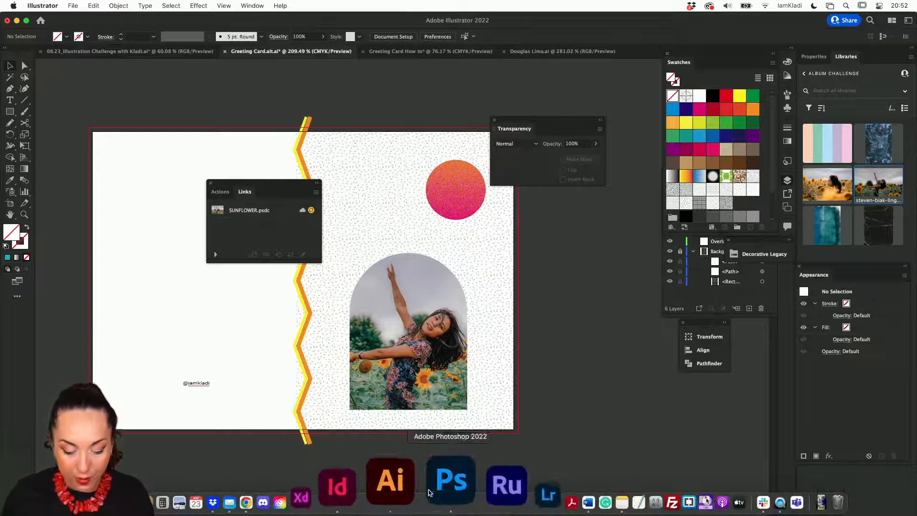
pyautogui.click(432, 489)
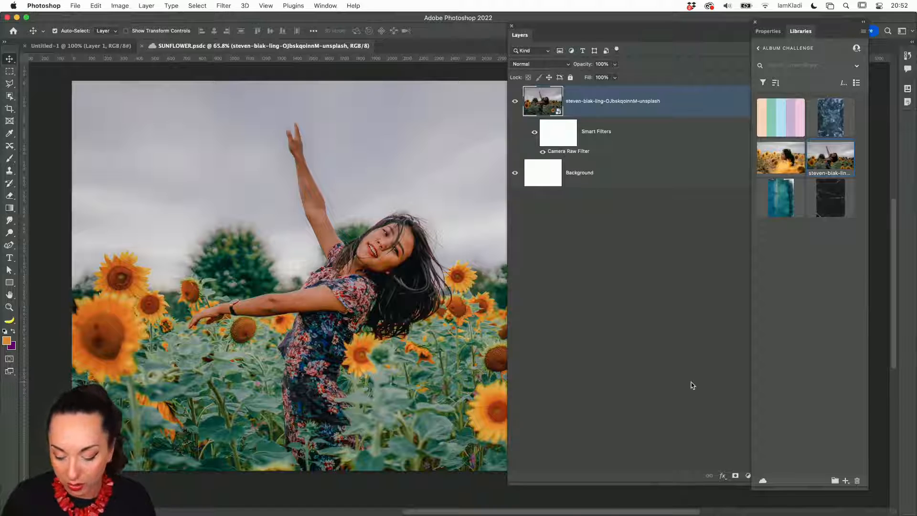
# Add a Hue/Saturation adjustment layer above the photo, set the Yellows hue to -89 and save the document.
pyautogui.click(747, 475)
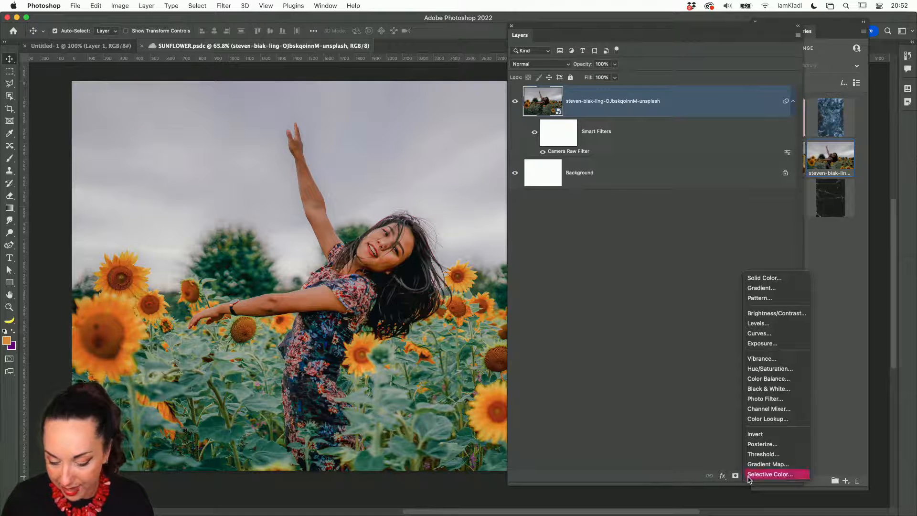
pyautogui.click(765, 367)
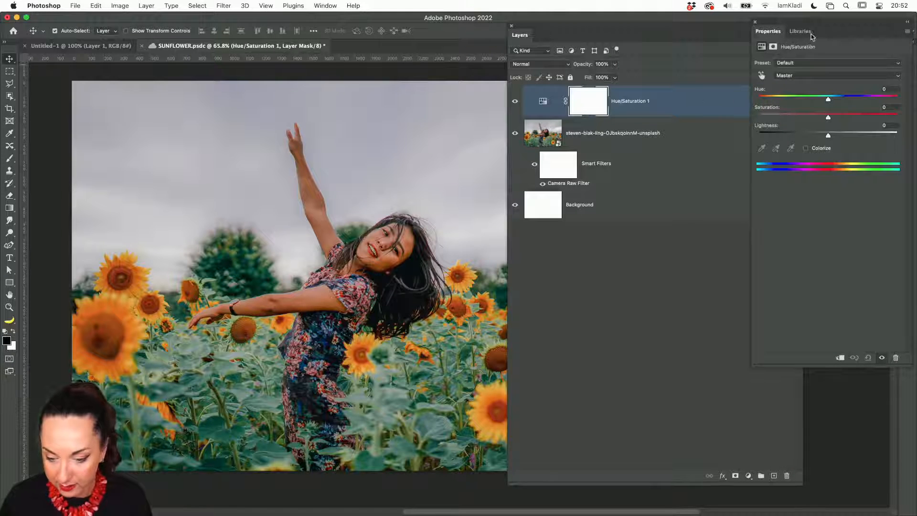
pyautogui.click(761, 76)
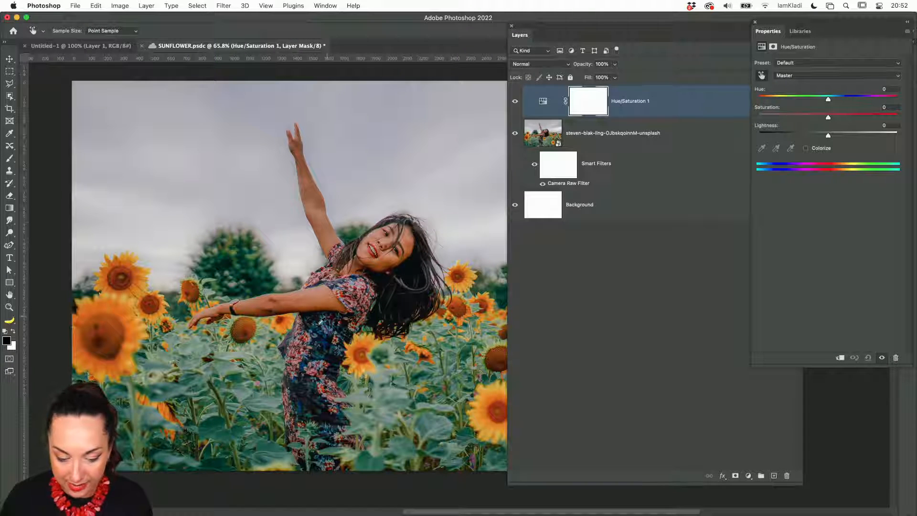
pyautogui.click(122, 303)
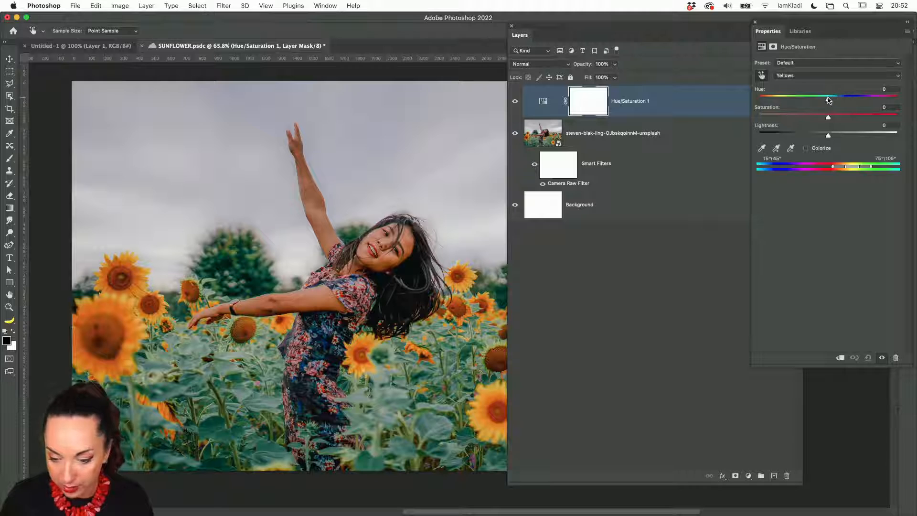
pyautogui.moveTo(828, 100); pyautogui.dragTo(789, 97)
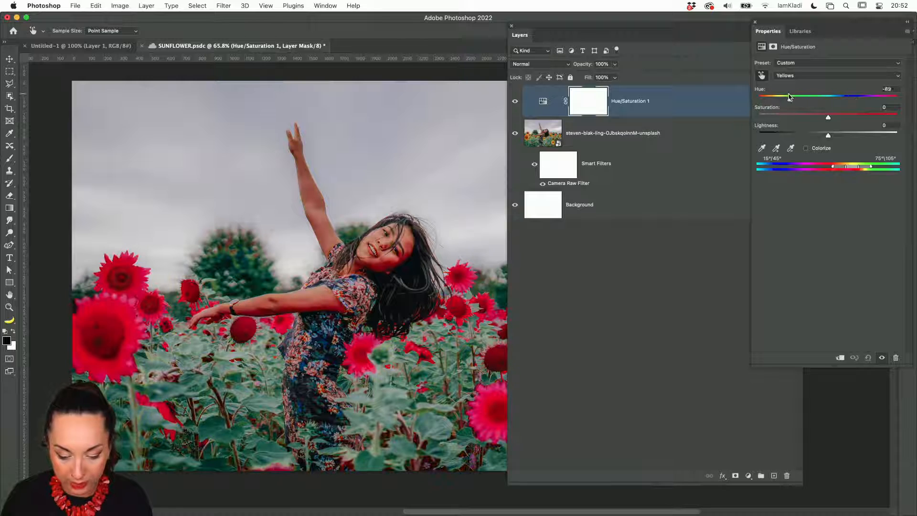
pyautogui.click(671, 275)
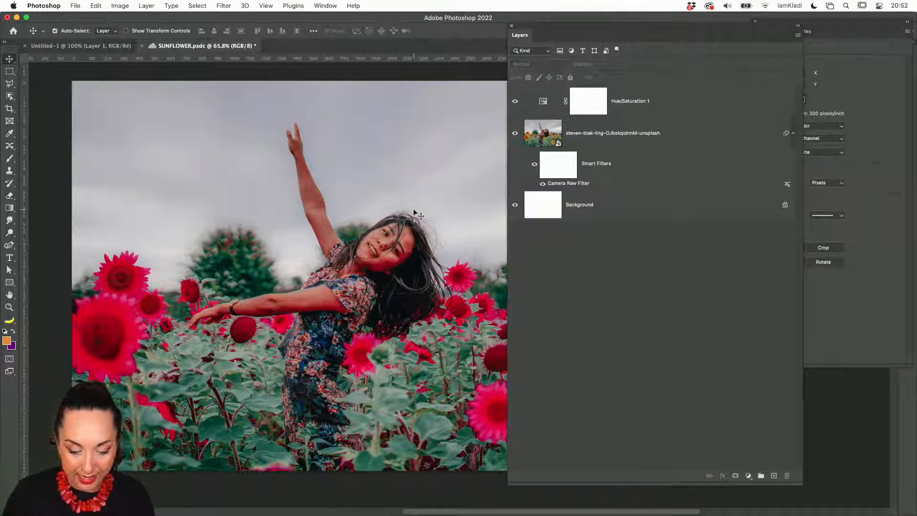
pyautogui.press('super+s')
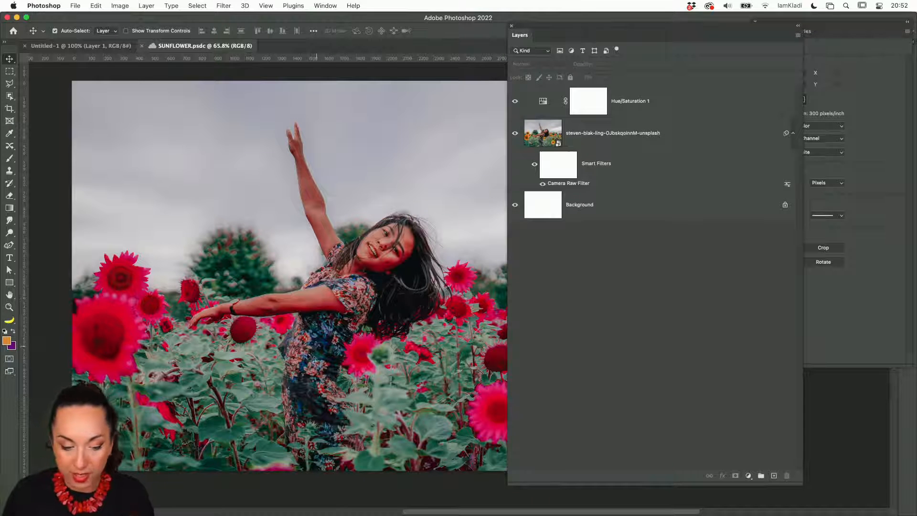
# Switch back to Illustrator and update the SUNFLOWER.psdc link so the arch photo uses the recoloured version.
pyautogui.moveTo(619, 500)
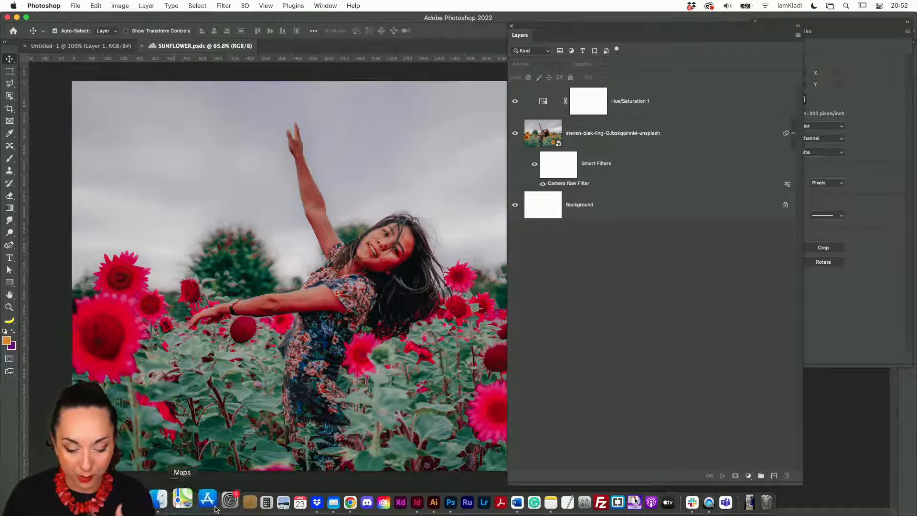
pyautogui.click(420, 502)
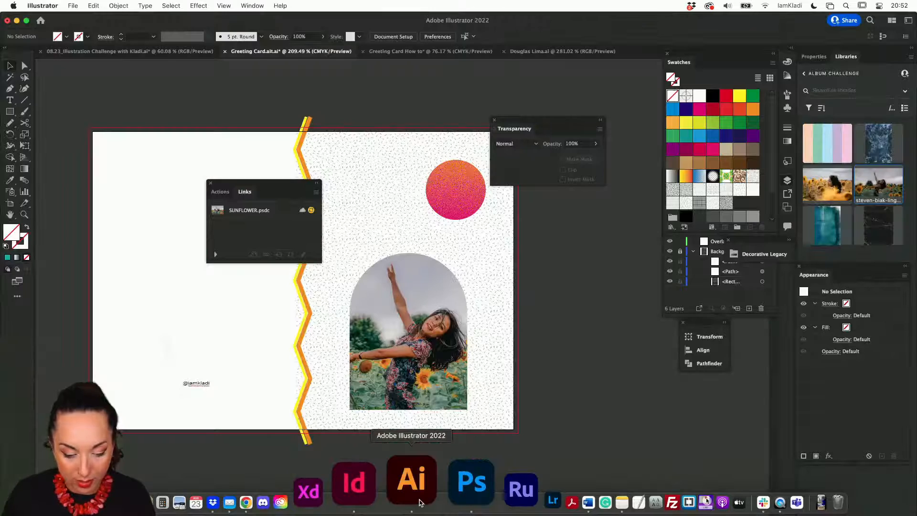
pyautogui.click(311, 212)
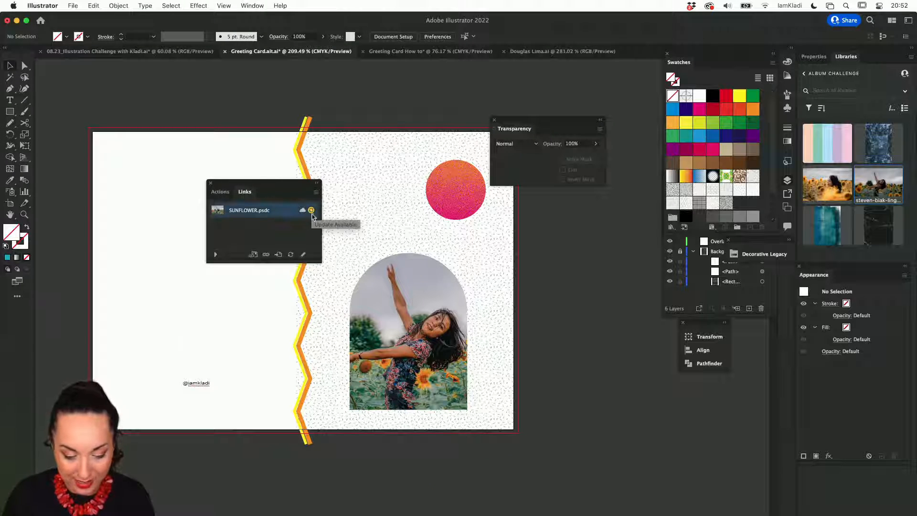
pyautogui.click(766, 6)
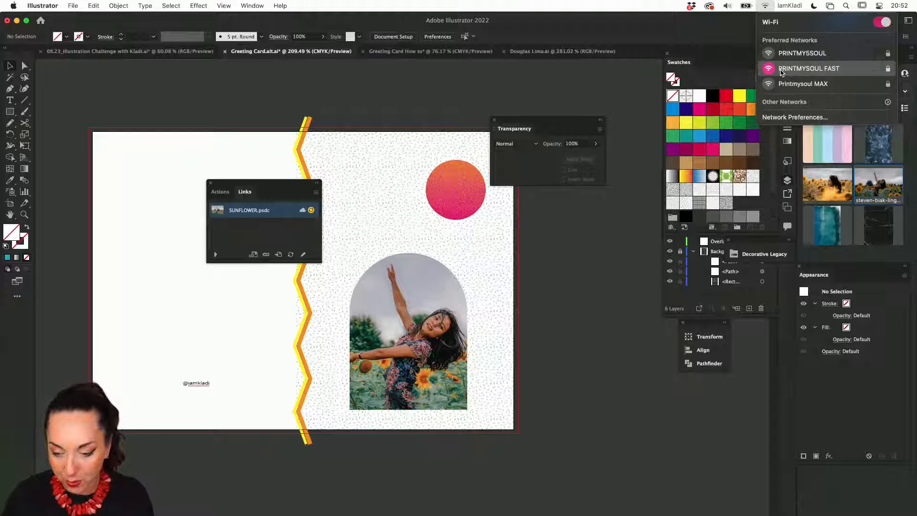
pyautogui.click(623, 223)
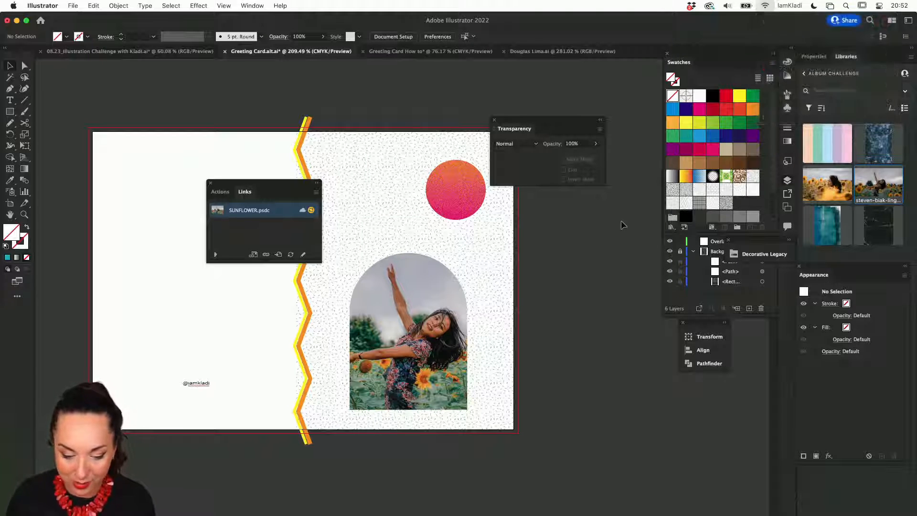
pyautogui.click(250, 240)
pyautogui.click(268, 210)
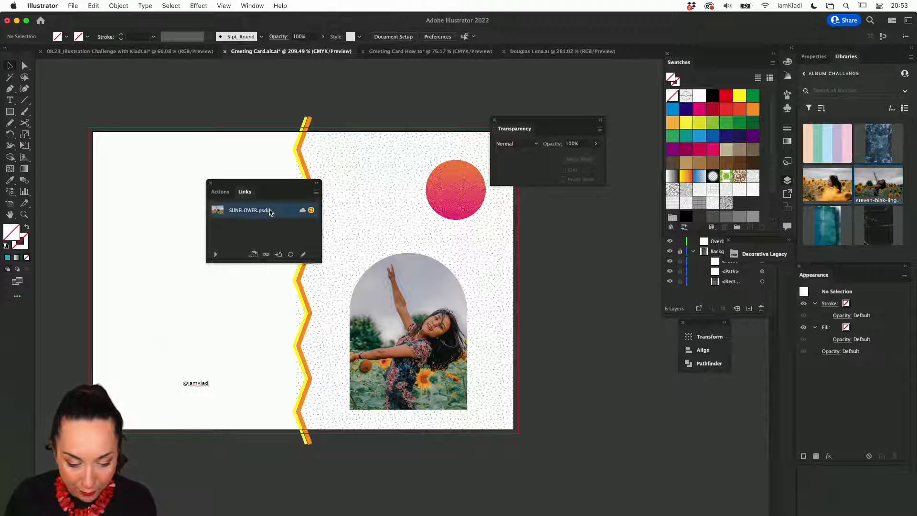
pyautogui.click(291, 255)
pyautogui.click(571, 353)
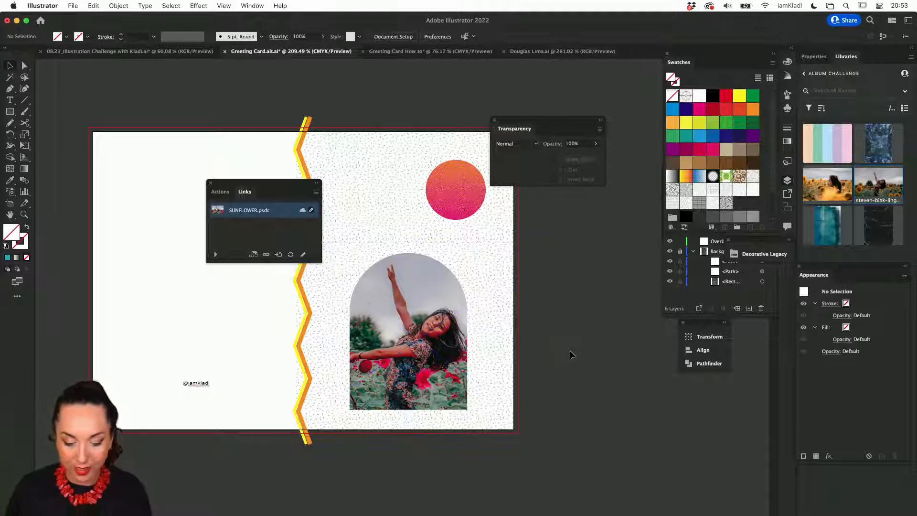
pyautogui.click(425, 319)
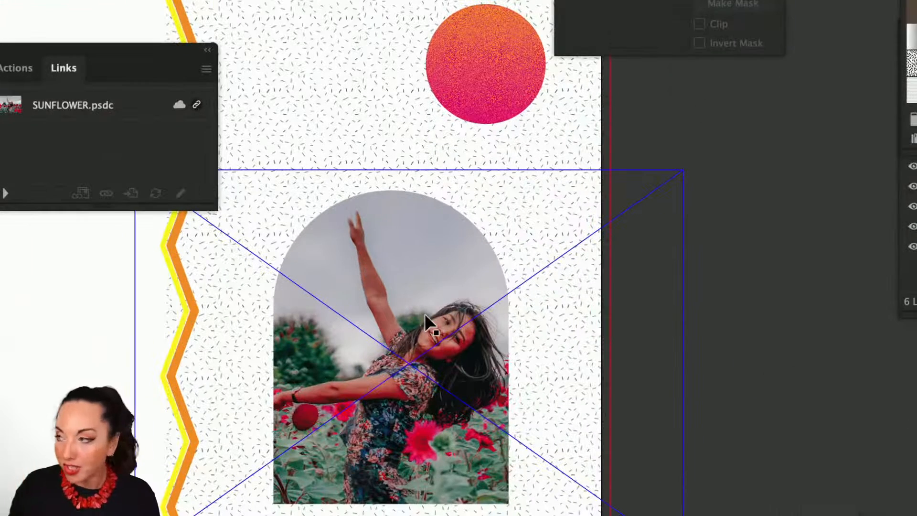
# Deselect the linked photo on the card and switch to the SUNFLOWER document in Photoshop.
pyautogui.click(680, 384)
pyautogui.scroll(-1, 682, 386)
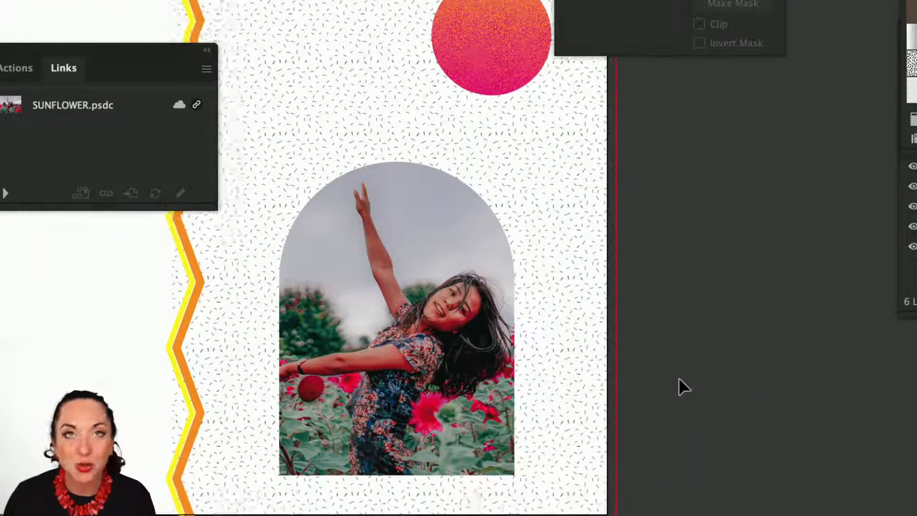
pyautogui.scroll(-2, 678, 378)
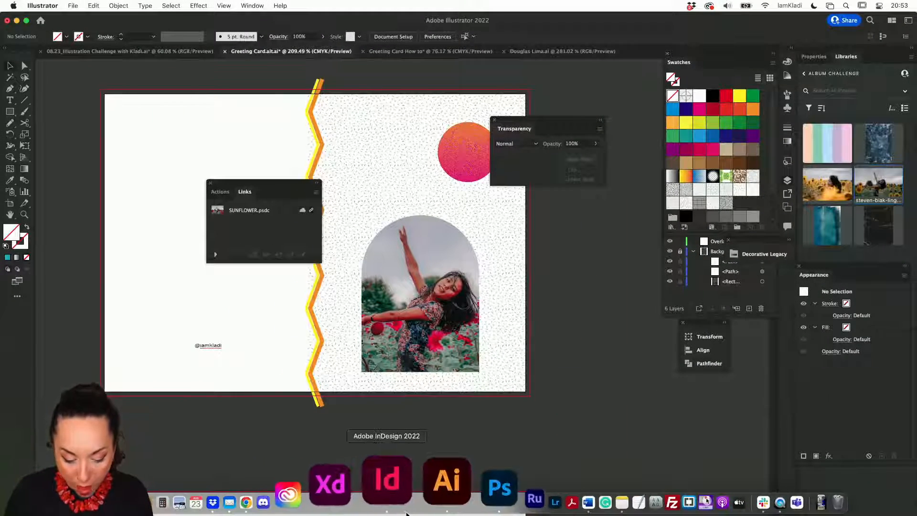
pyautogui.click(423, 480)
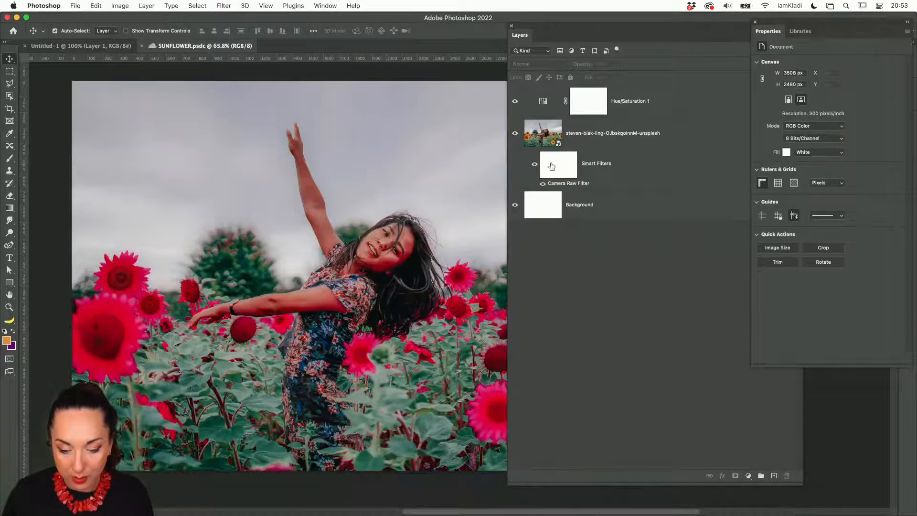
# Compare the photo with and without the Hue/Saturation adjustment, and try shifting its master hue to +14.
pyautogui.click(515, 101)
pyautogui.click(515, 102)
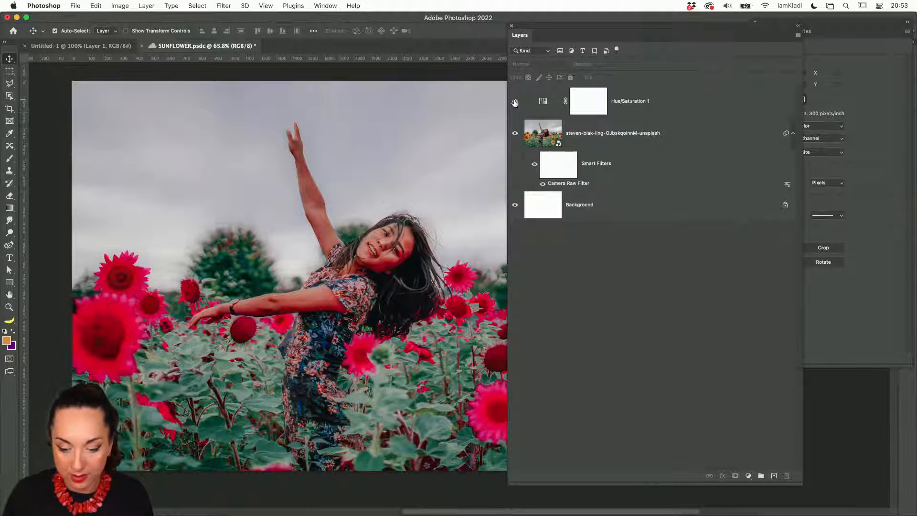
pyautogui.click(514, 101)
pyautogui.click(515, 101)
pyautogui.doubleClick(634, 102)
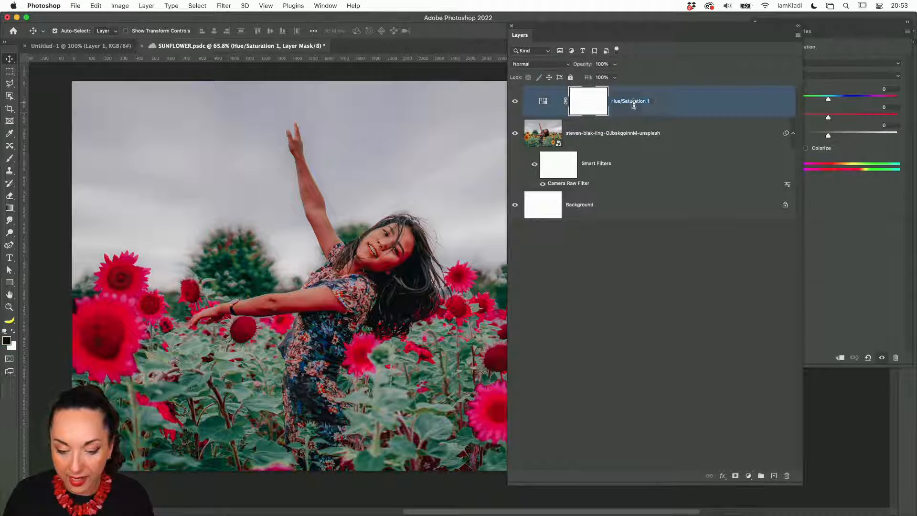
pyautogui.click(836, 112)
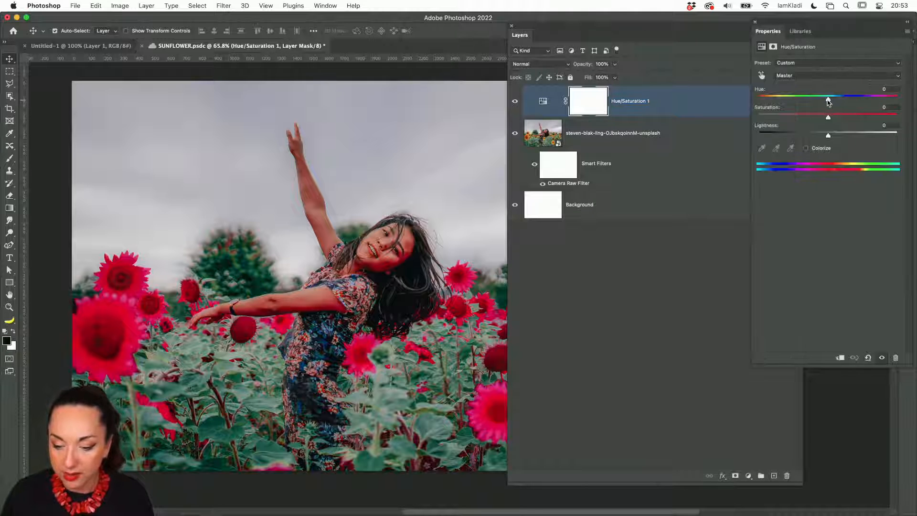
pyautogui.moveTo(828, 98)
pyautogui.mouseDown()
pyautogui.moveTo(868, 101)
pyautogui.moveTo(827, 100)
pyautogui.mouseUp()
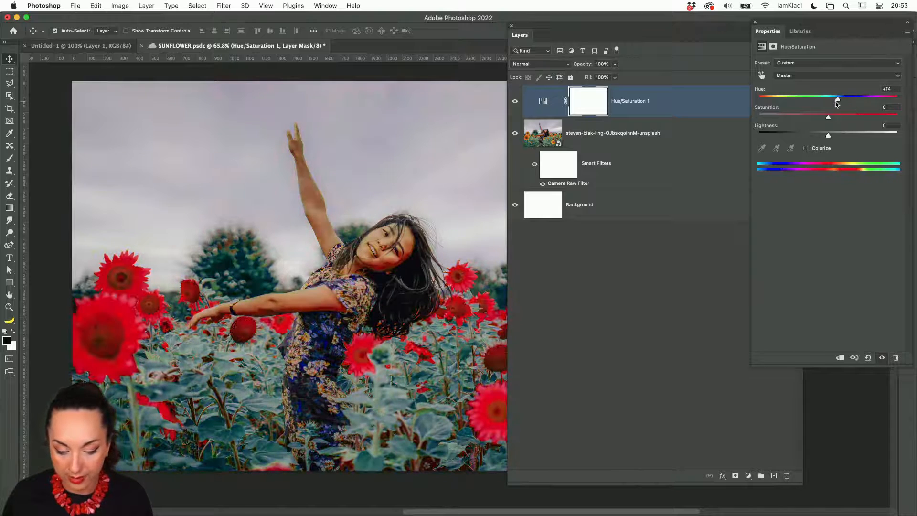
pyautogui.click(764, 77)
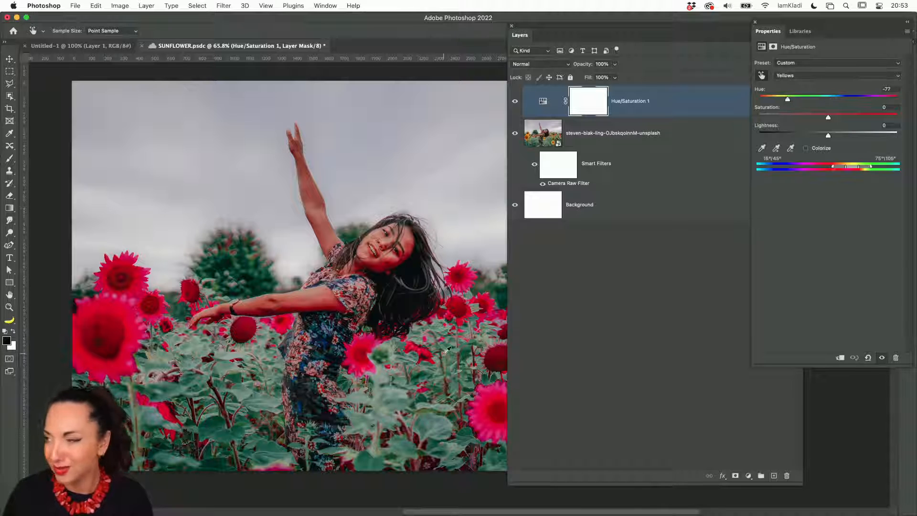
# Replace the photo layer's sky with a blue sky with white clouds from Blue Skies, output to new layers, and save the document.
pyautogui.click(619, 136)
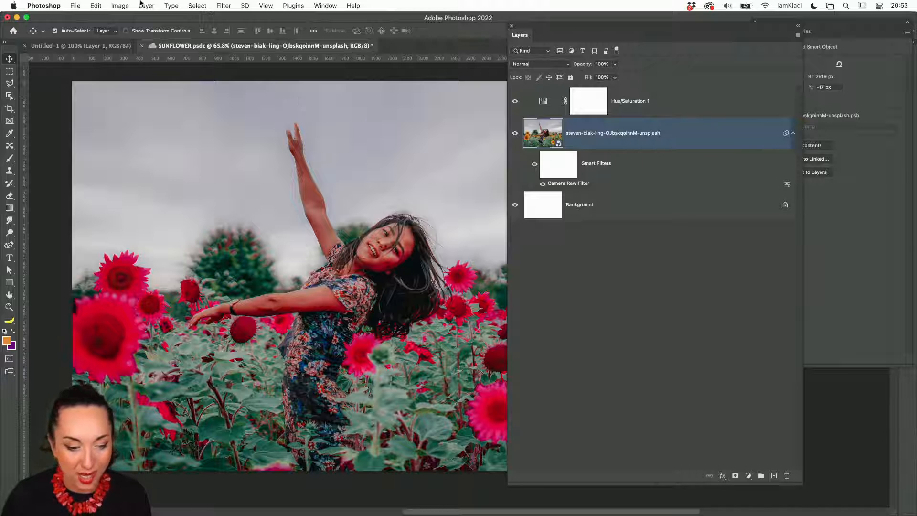
pyautogui.click(75, 6)
pyautogui.moveTo(93, 6)
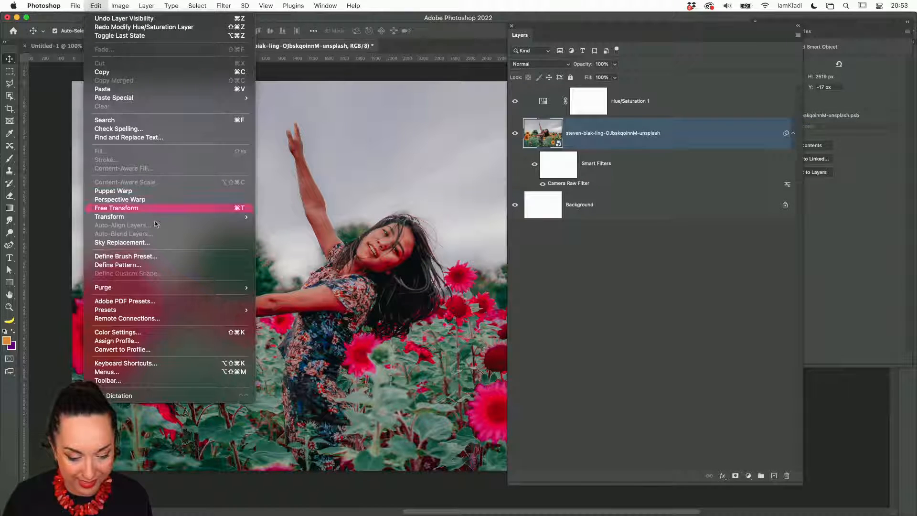
pyautogui.click(150, 242)
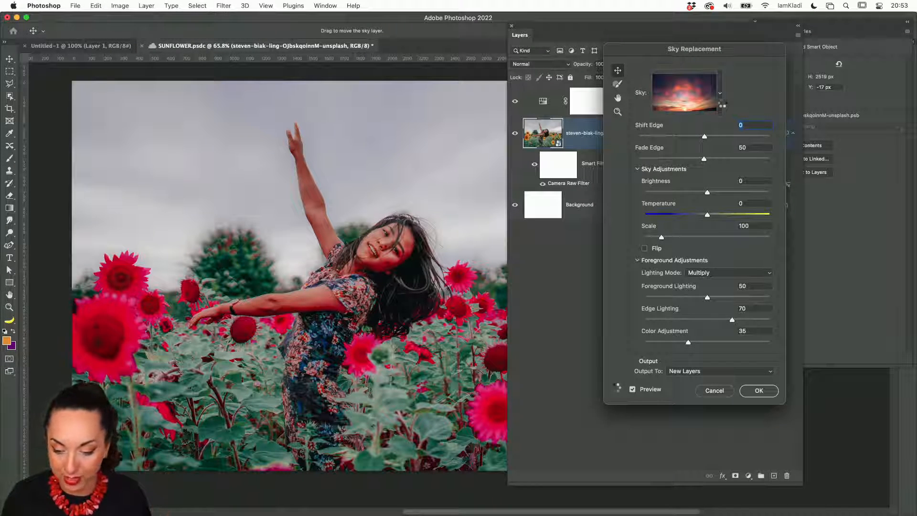
pyautogui.click(721, 103)
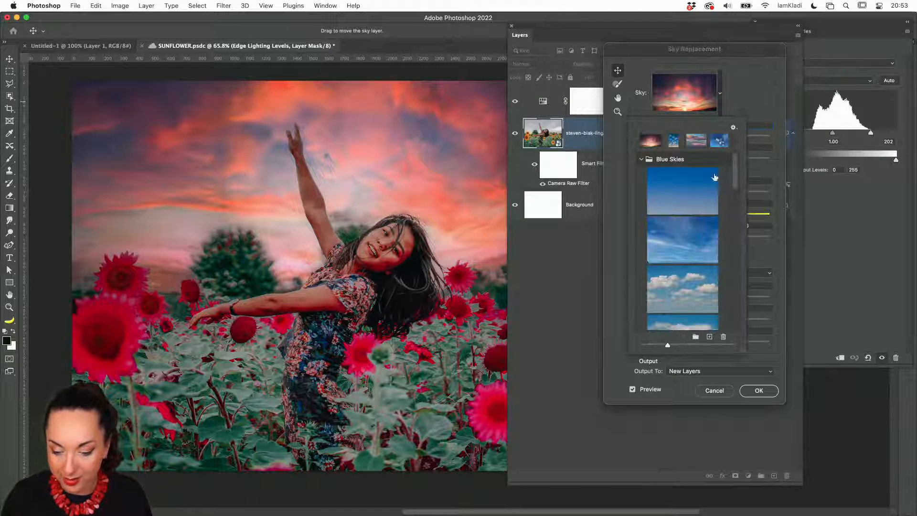
pyautogui.click(701, 283)
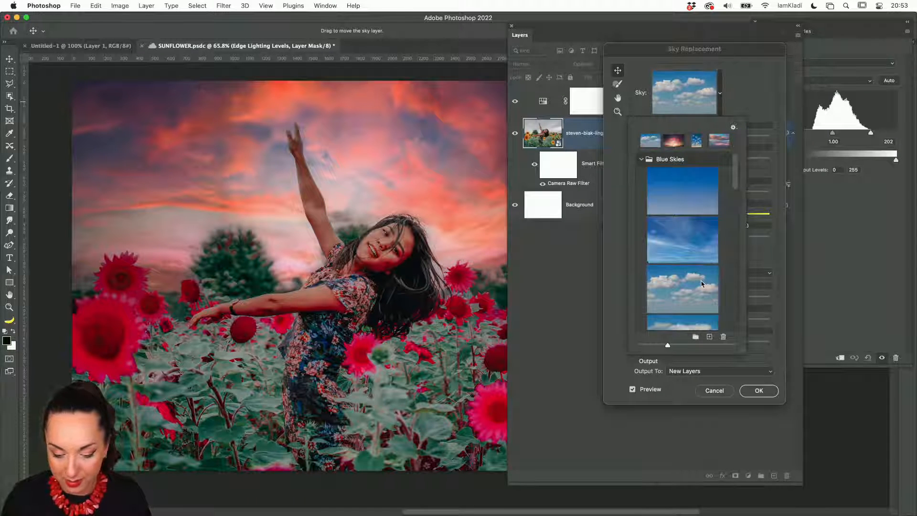
pyautogui.click(754, 92)
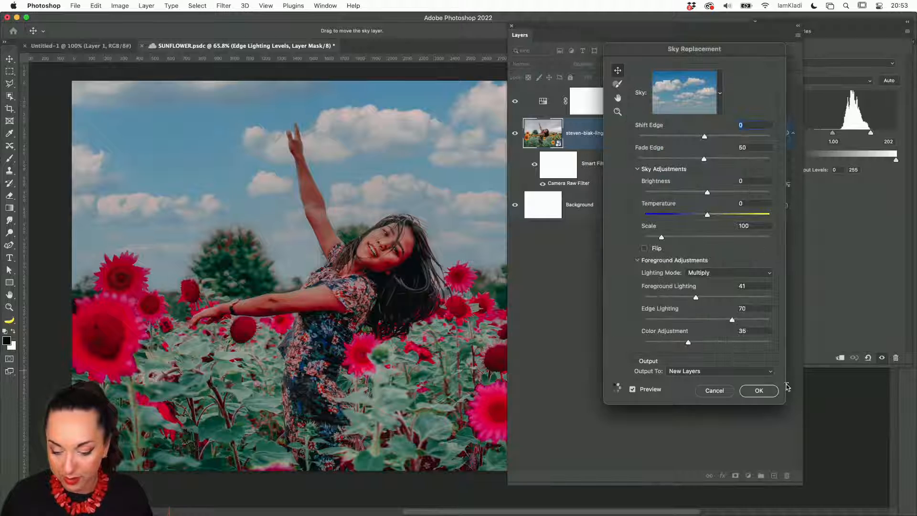
pyautogui.click(758, 390)
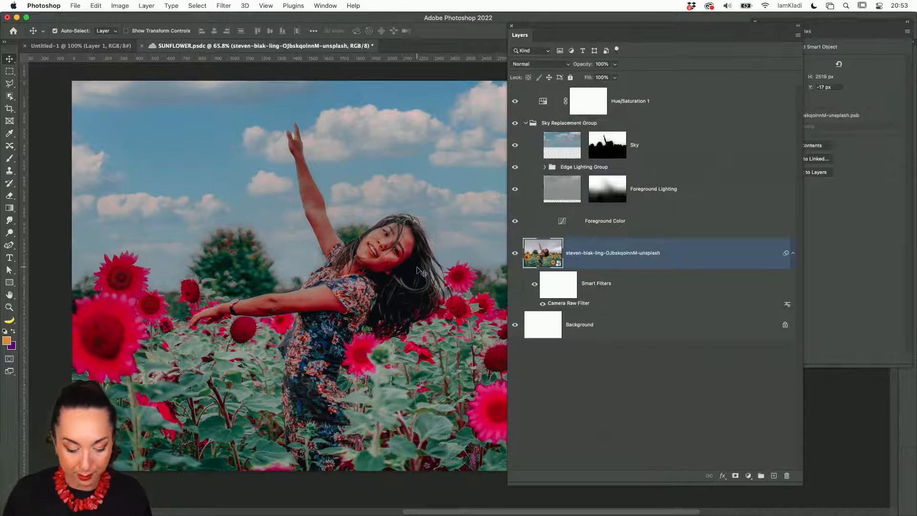
pyautogui.press('super+s')
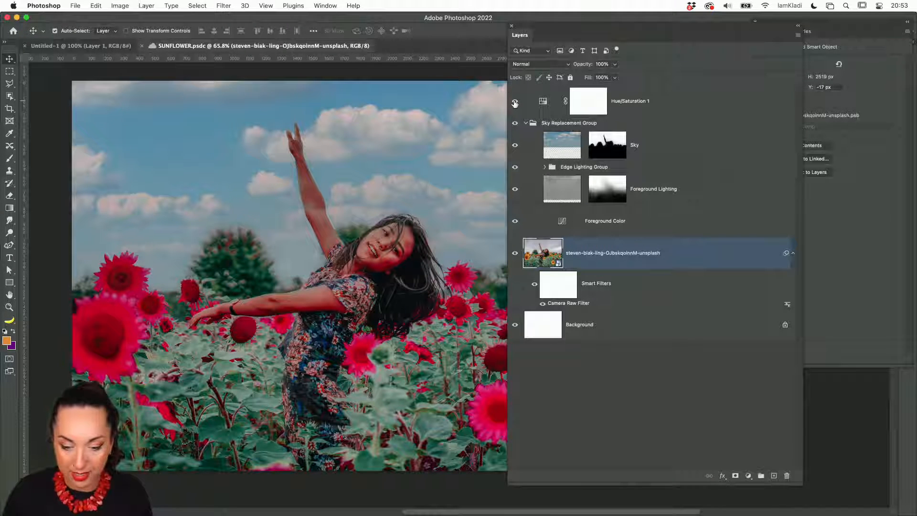
# Hide the Hue/Saturation adjustment layer and switch back to the greeting card in Illustrator.
pyautogui.click(515, 102)
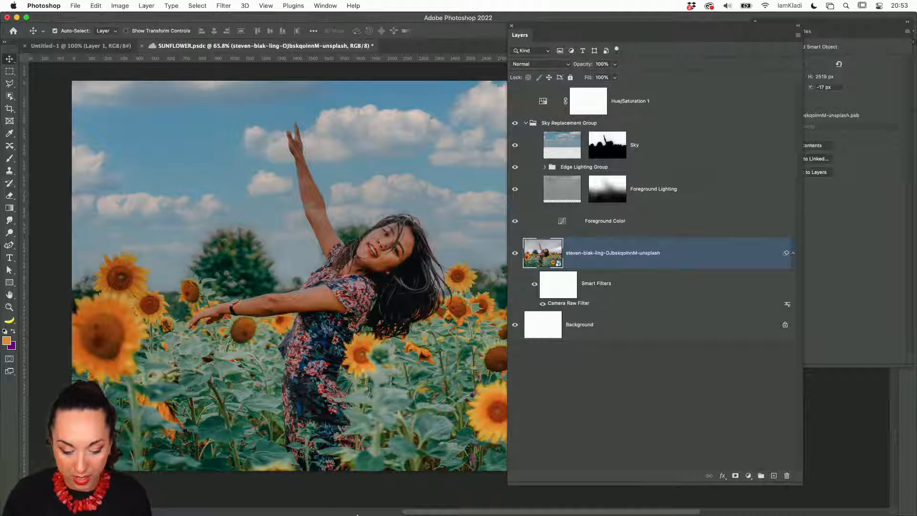
pyautogui.moveTo(396, 514)
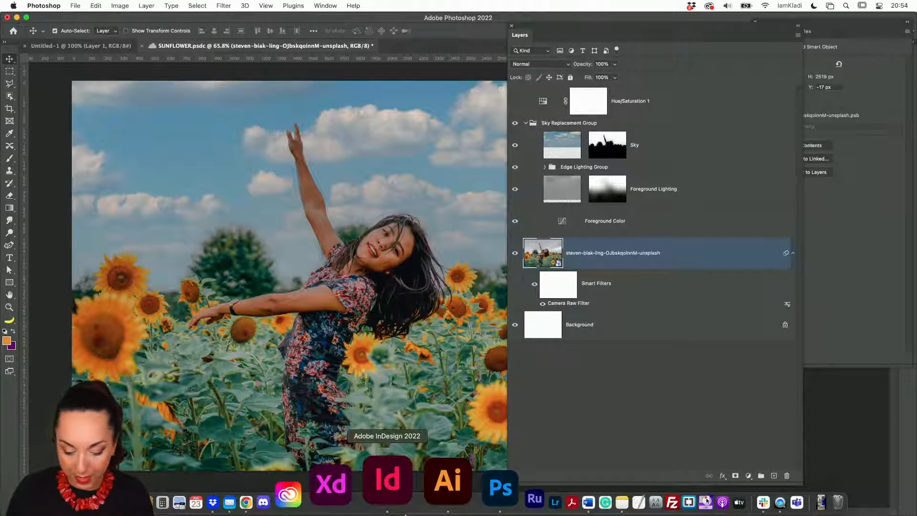
pyautogui.click(419, 491)
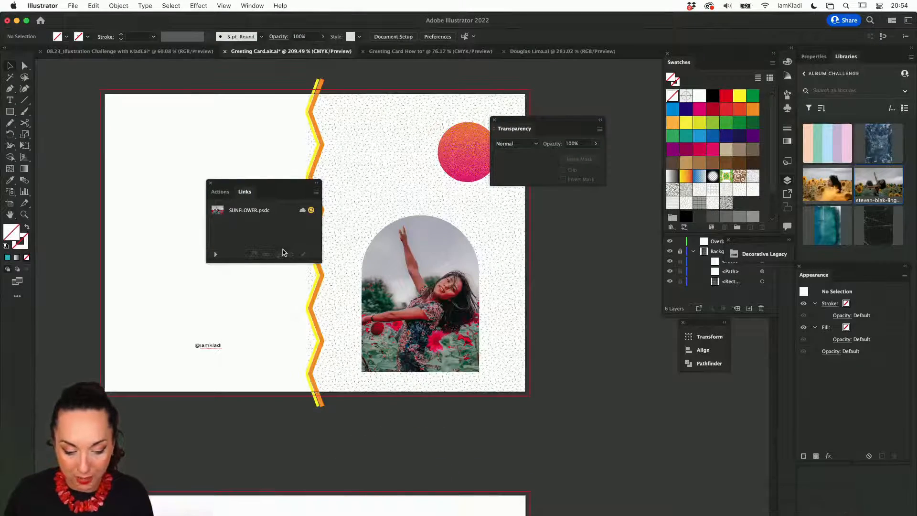
# Update the SUNFLOWER.psdc link so the arch photo uses the replaced sky.
pyautogui.click(278, 211)
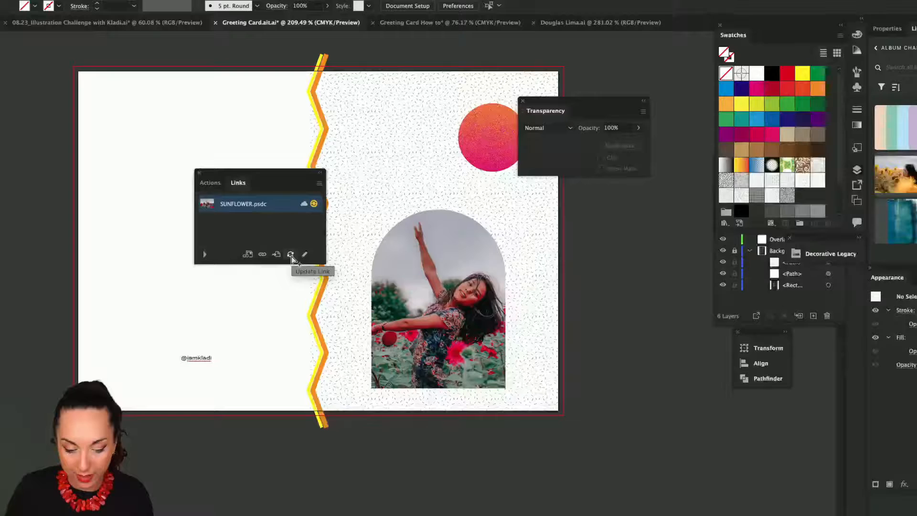
pyautogui.click(290, 254)
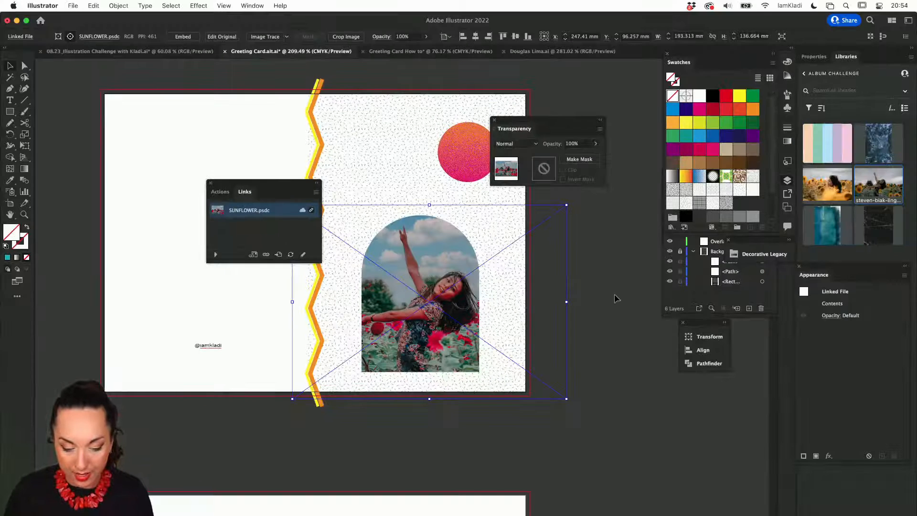
pyautogui.click(247, 282)
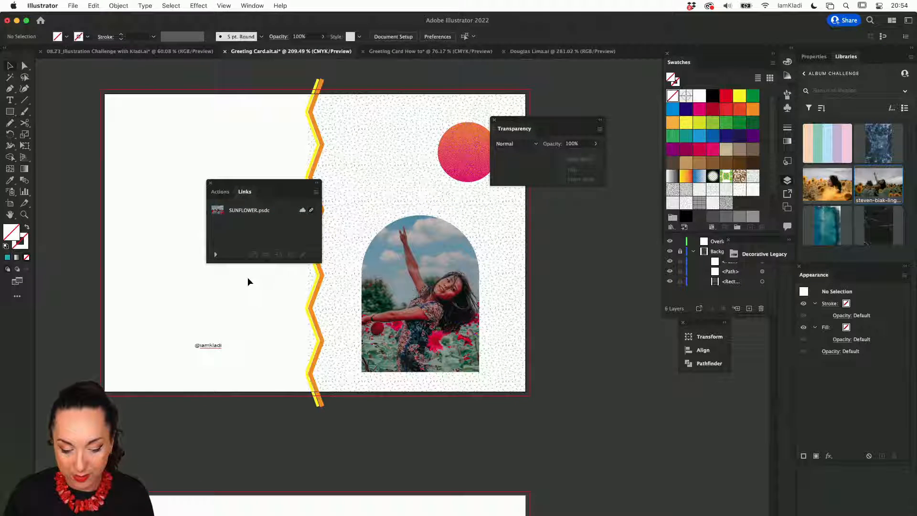
pyautogui.click(266, 211)
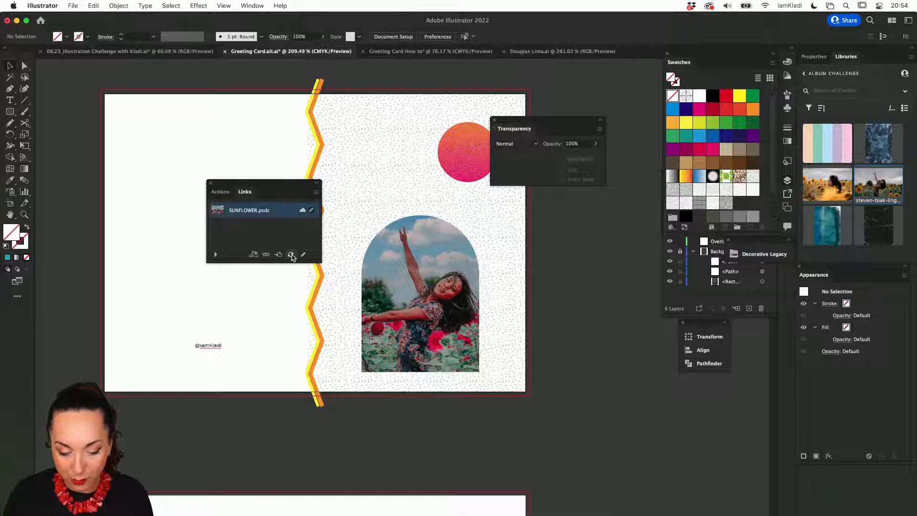
pyautogui.click(291, 254)
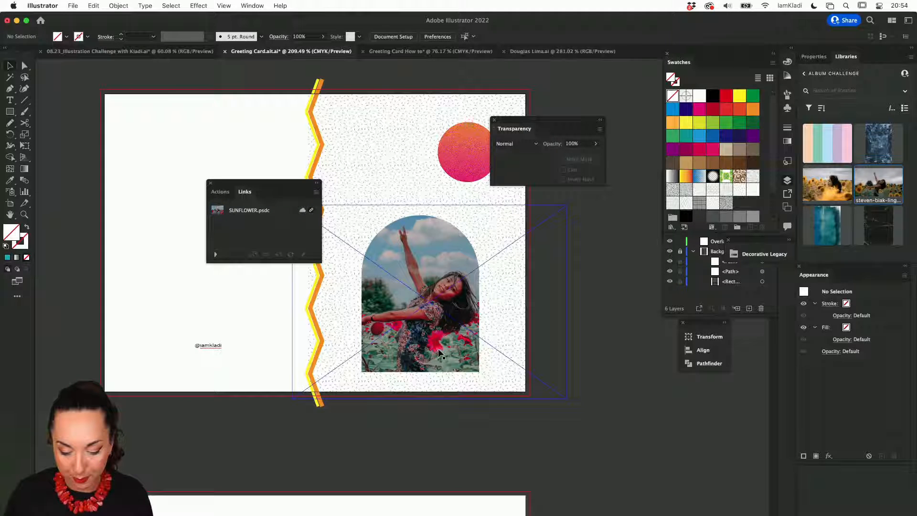
# Save the SUNFLOWER document in Photoshop with the Hue/Saturation layer hidden, and return to Illustrator.
pyautogui.click(433, 491)
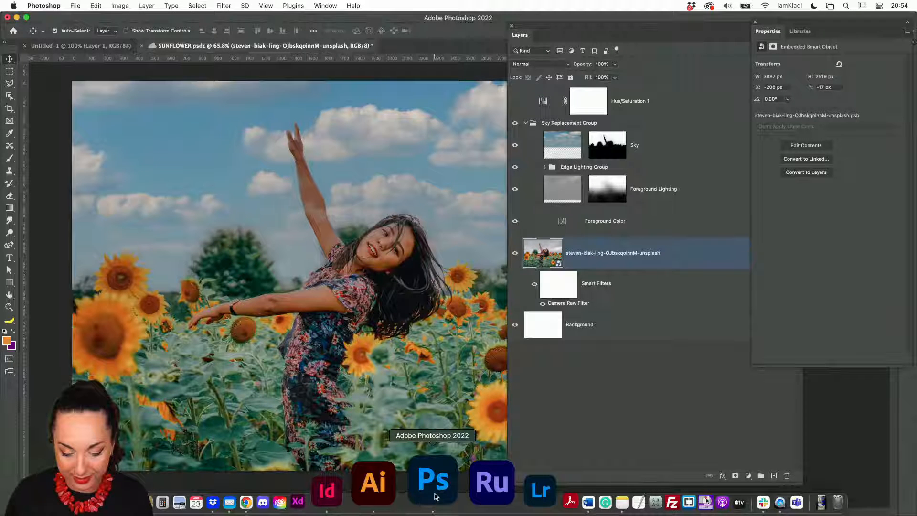
pyautogui.press('super+s')
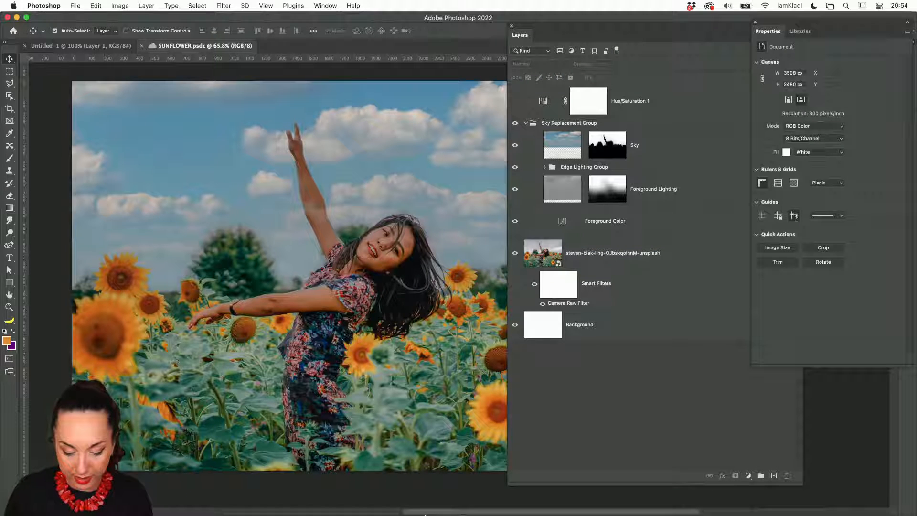
pyautogui.hotkey('ctrl', 'Up')
pyautogui.click(441, 397)
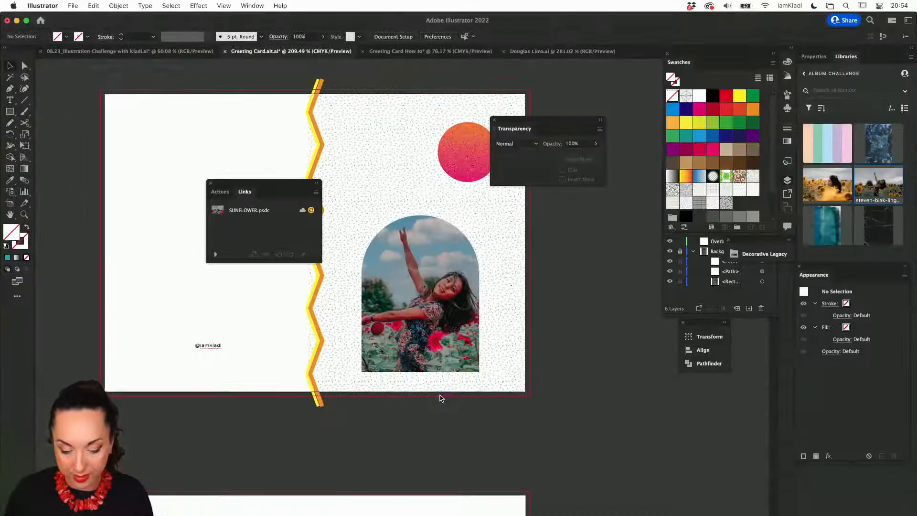
# Update the SUNFLOWER.psdc link again so the arch photo has its original yellow sunflowers, and inspect it up close.
pyautogui.click(265, 211)
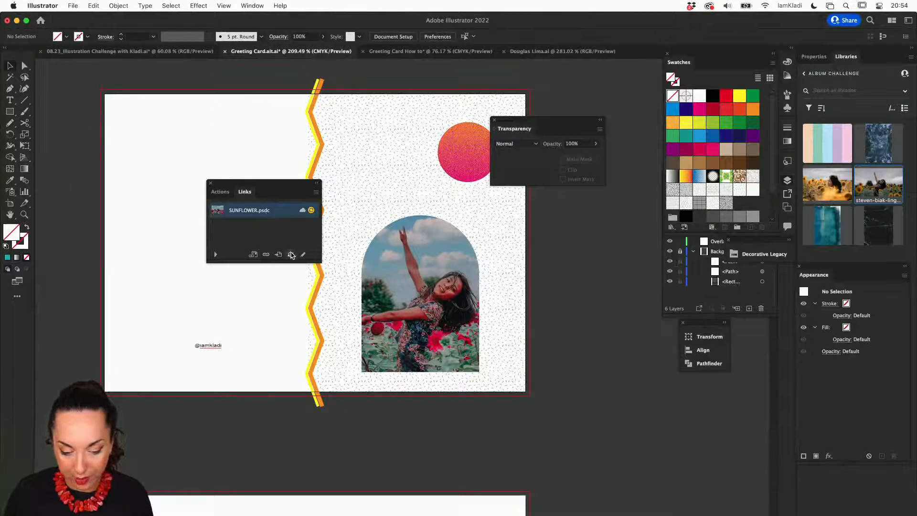
pyautogui.click(291, 254)
pyautogui.scroll(5, 488, 301)
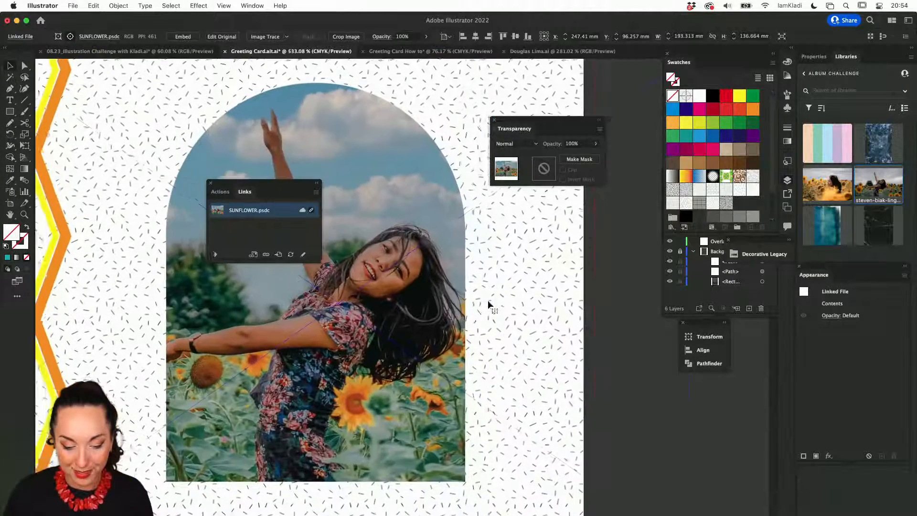
pyautogui.hscroll(-4, 488, 301)
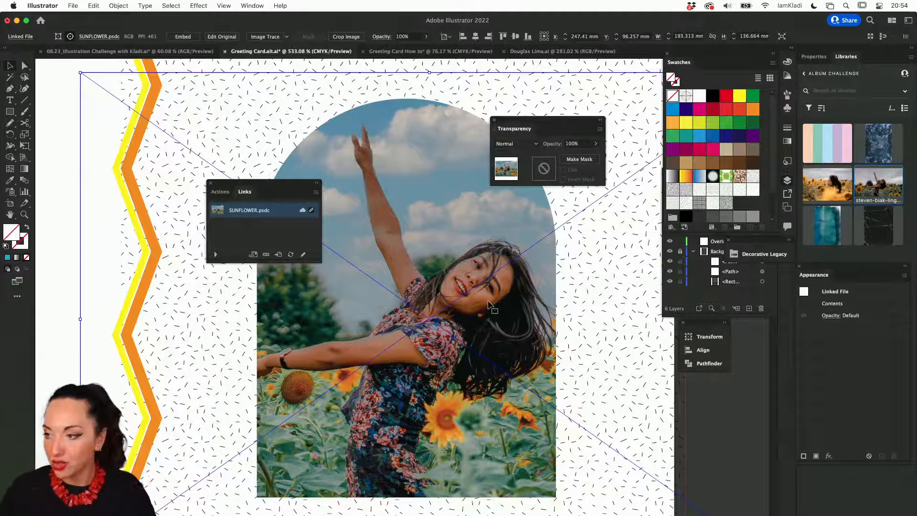
pyautogui.scroll(-5, 491, 306)
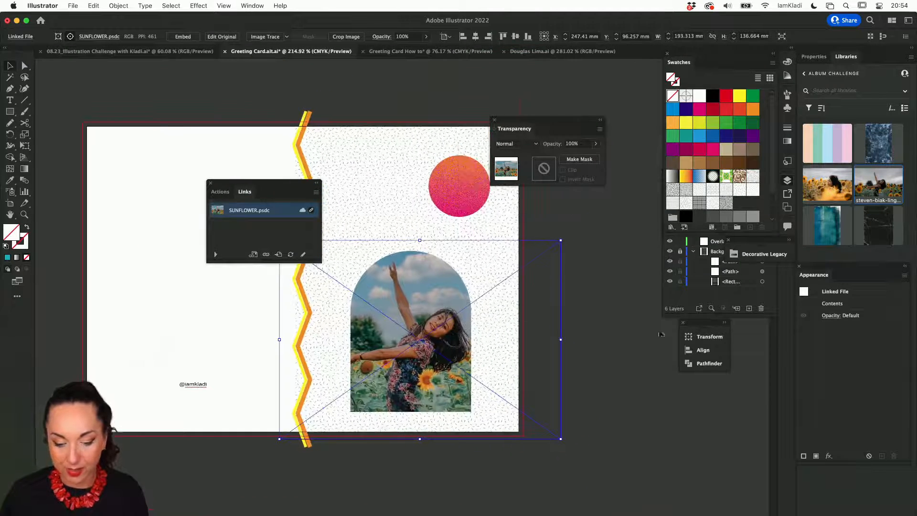
# Deselect the photo and move the Links and Transparency panels off the card artwork.
pyautogui.click(661, 334)
pyautogui.moveTo(266, 182); pyautogui.dragTo(602, 231)
pyautogui.moveTo(532, 123); pyautogui.dragTo(577, 103)
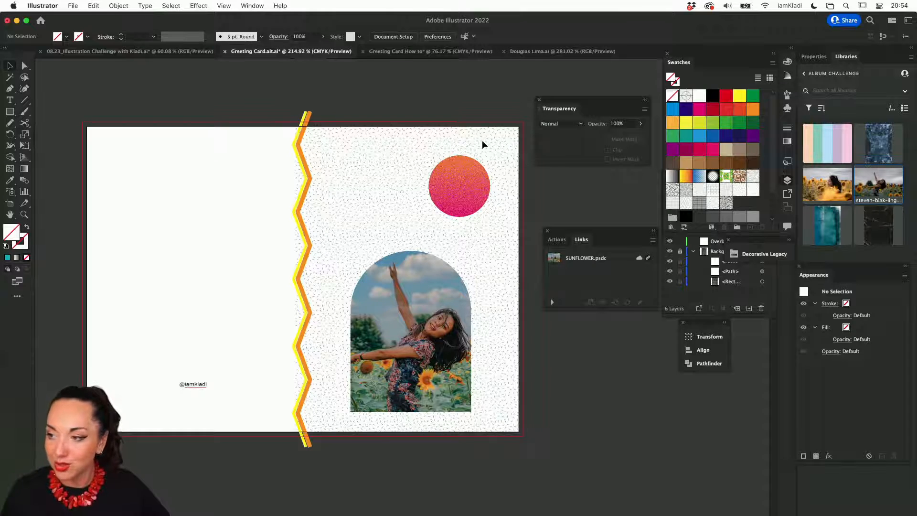
pyautogui.scroll(3, 482, 143)
pyautogui.scroll(-2, 482, 139)
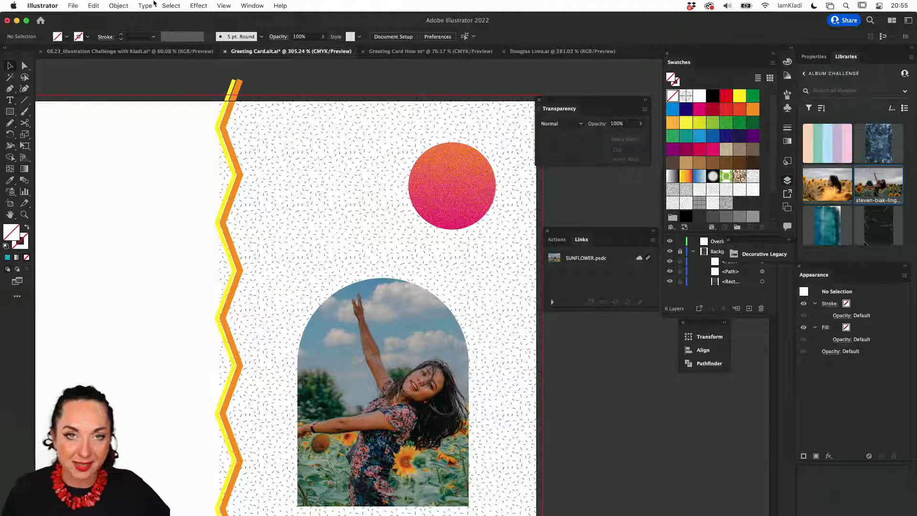
pyautogui.click(74, 5)
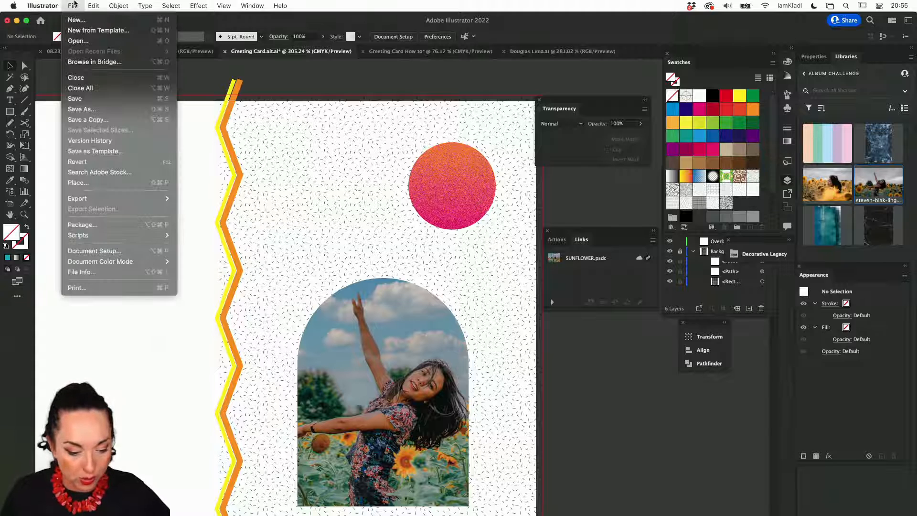
pyautogui.moveTo(140, 199)
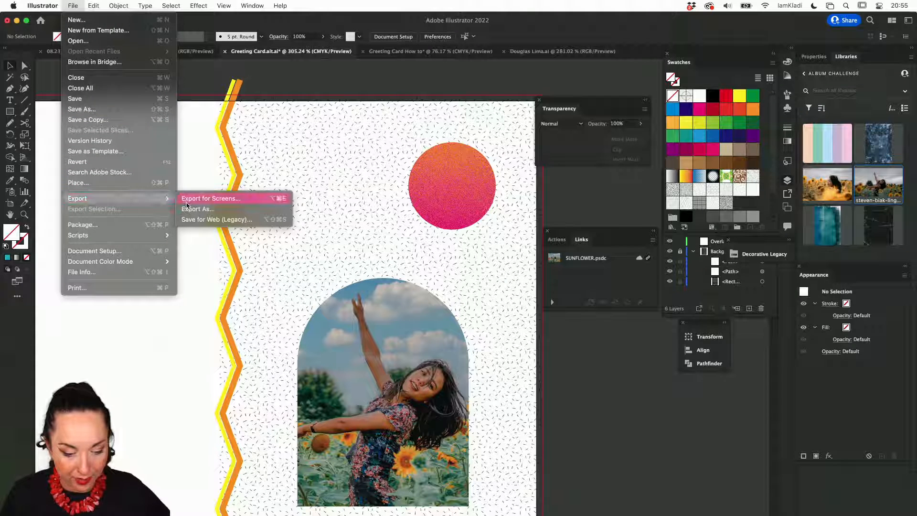
pyautogui.click(194, 211)
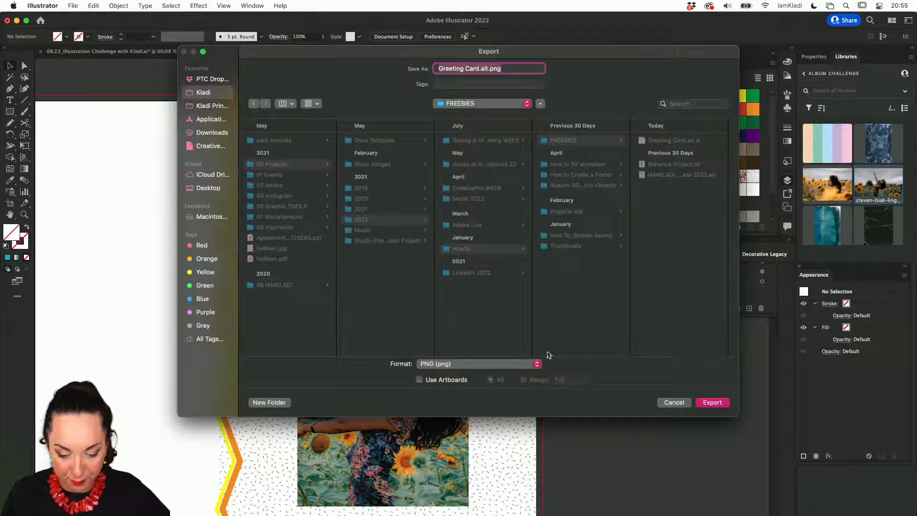
pyautogui.click(526, 363)
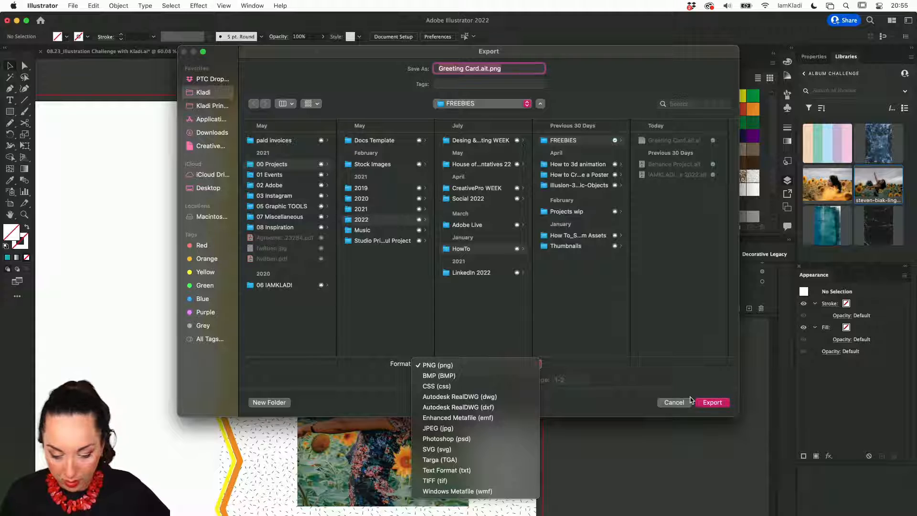
pyautogui.click(678, 405)
pyautogui.click(675, 403)
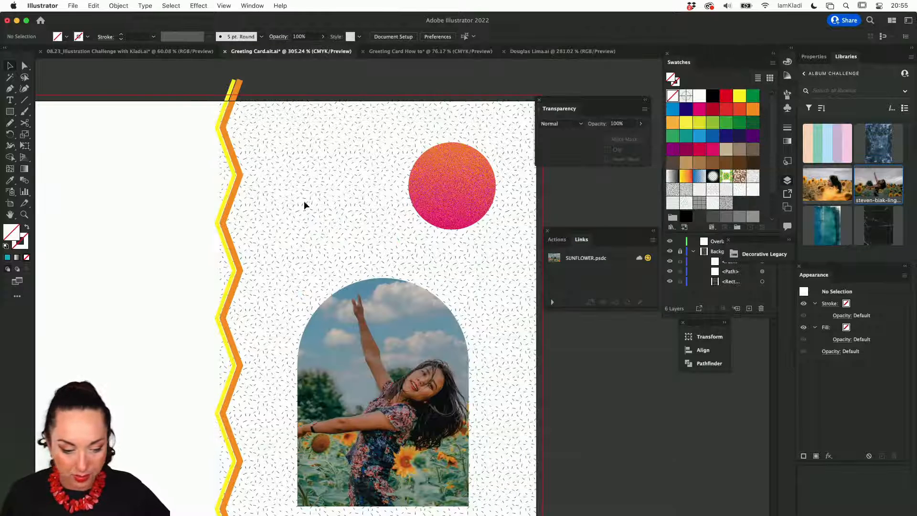
# Save the card on the computer in Adobe PDF format, as Greeting Card.ait.pdf in the Desktop folder.
pyautogui.click(71, 5)
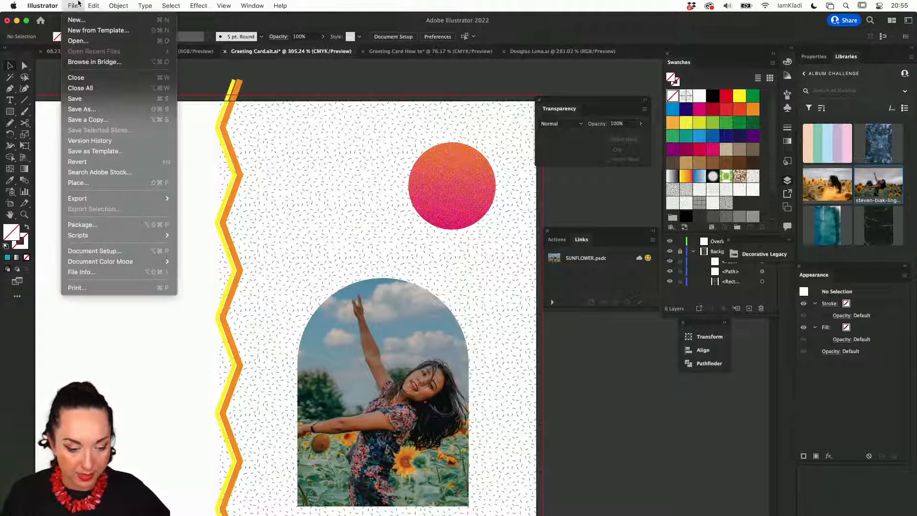
pyautogui.click(101, 104)
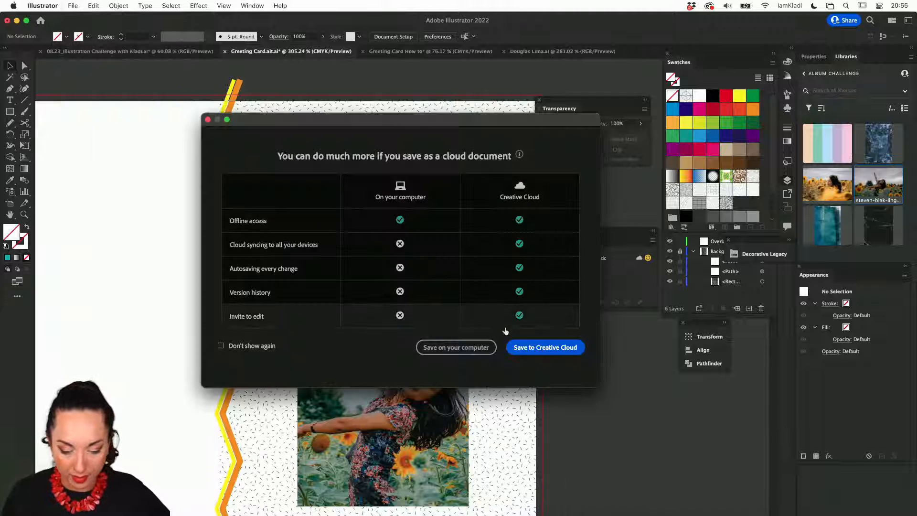
pyautogui.click(456, 347)
pyautogui.click(506, 367)
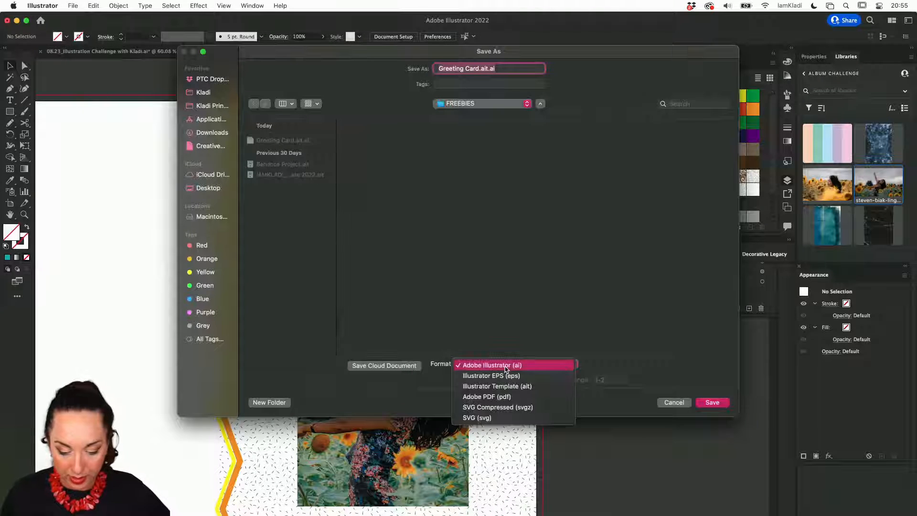
pyautogui.click(510, 396)
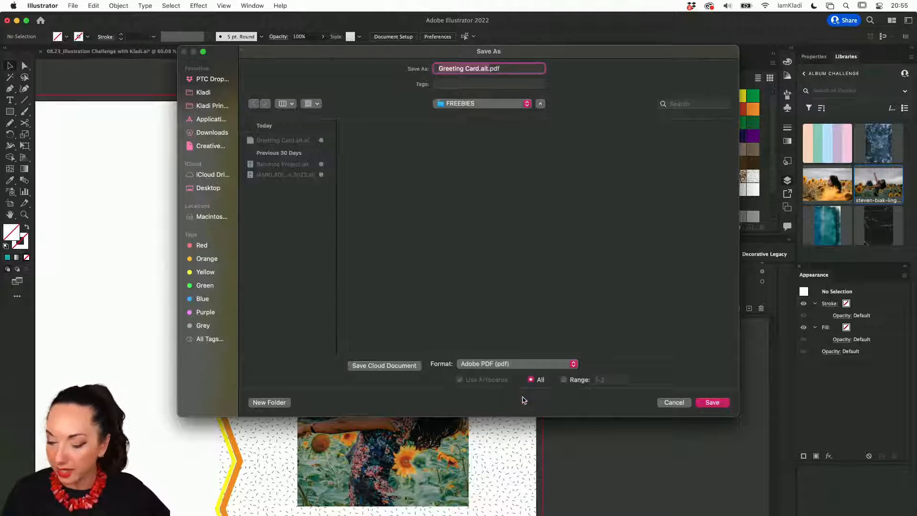
pyautogui.click(185, 188)
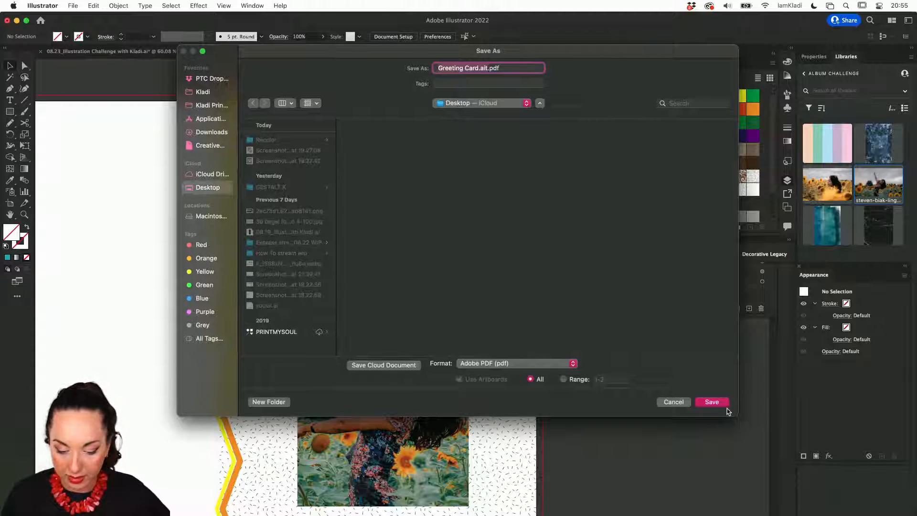
pyautogui.click(713, 403)
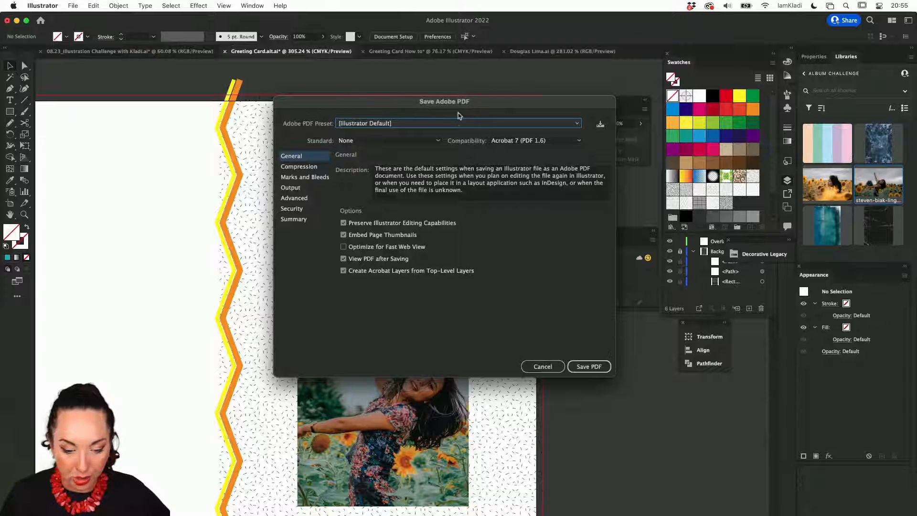
# Generate the PDF with the High Quality Print preset, trim marks and the document bleed settings, and inspect its first page.
pyautogui.click(457, 123)
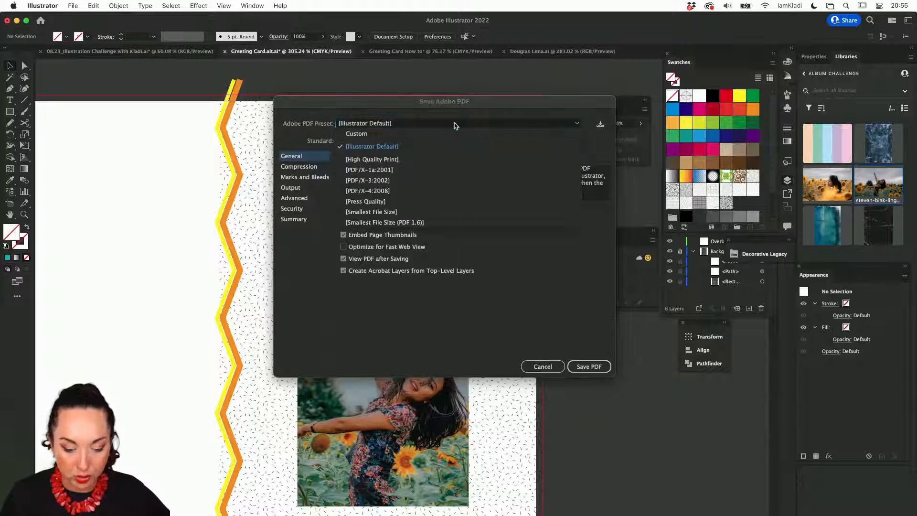
pyautogui.click(436, 162)
pyautogui.click(300, 177)
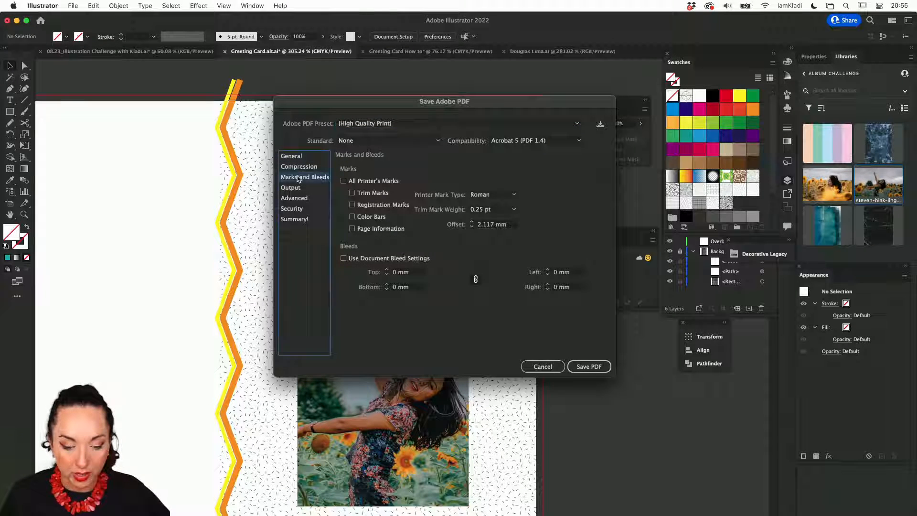
pyautogui.click(366, 193)
pyautogui.click(388, 259)
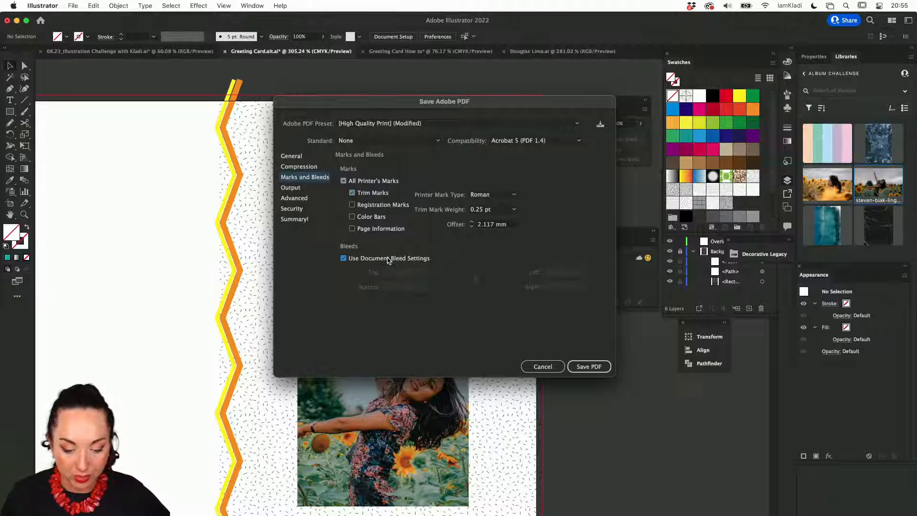
pyautogui.click(579, 366)
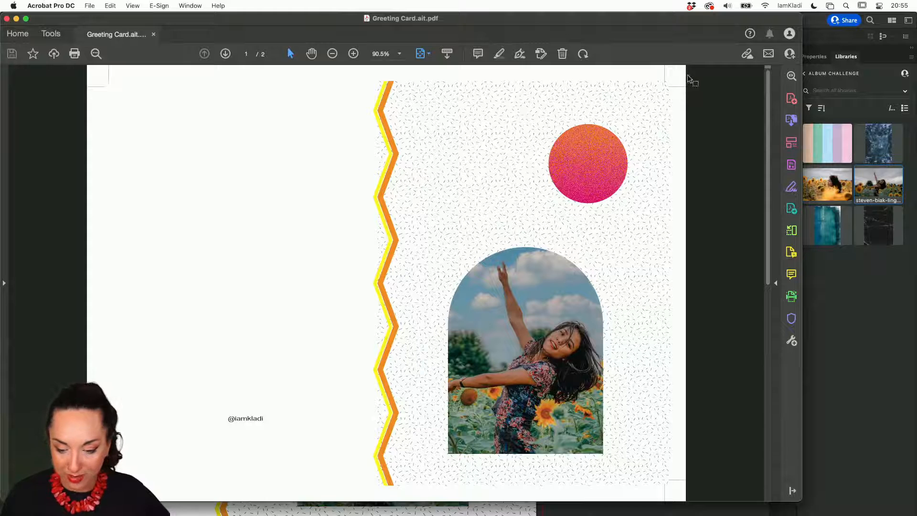
pyautogui.scroll(3, 491, 238)
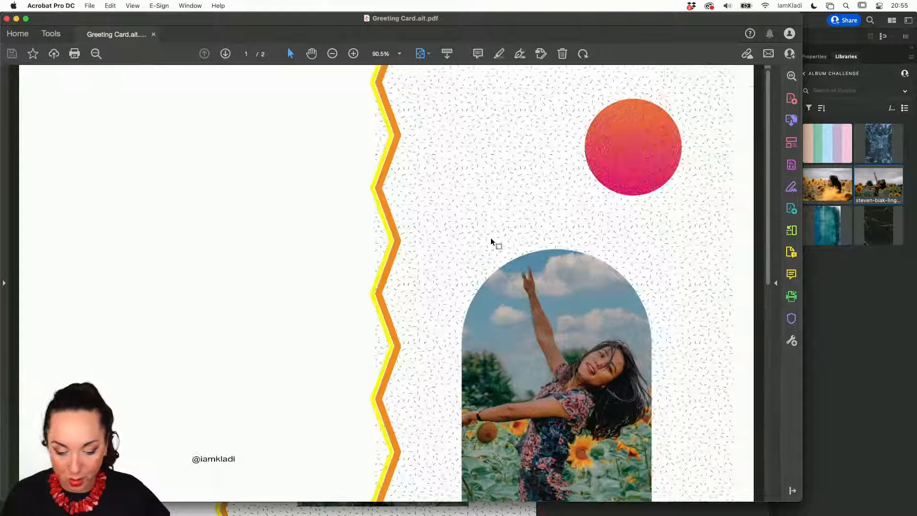
pyautogui.scroll(-3, 242, 423)
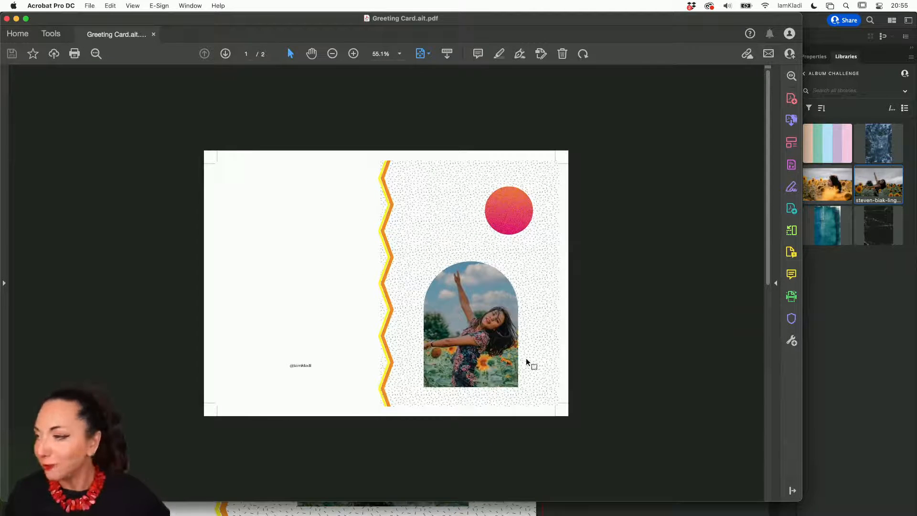